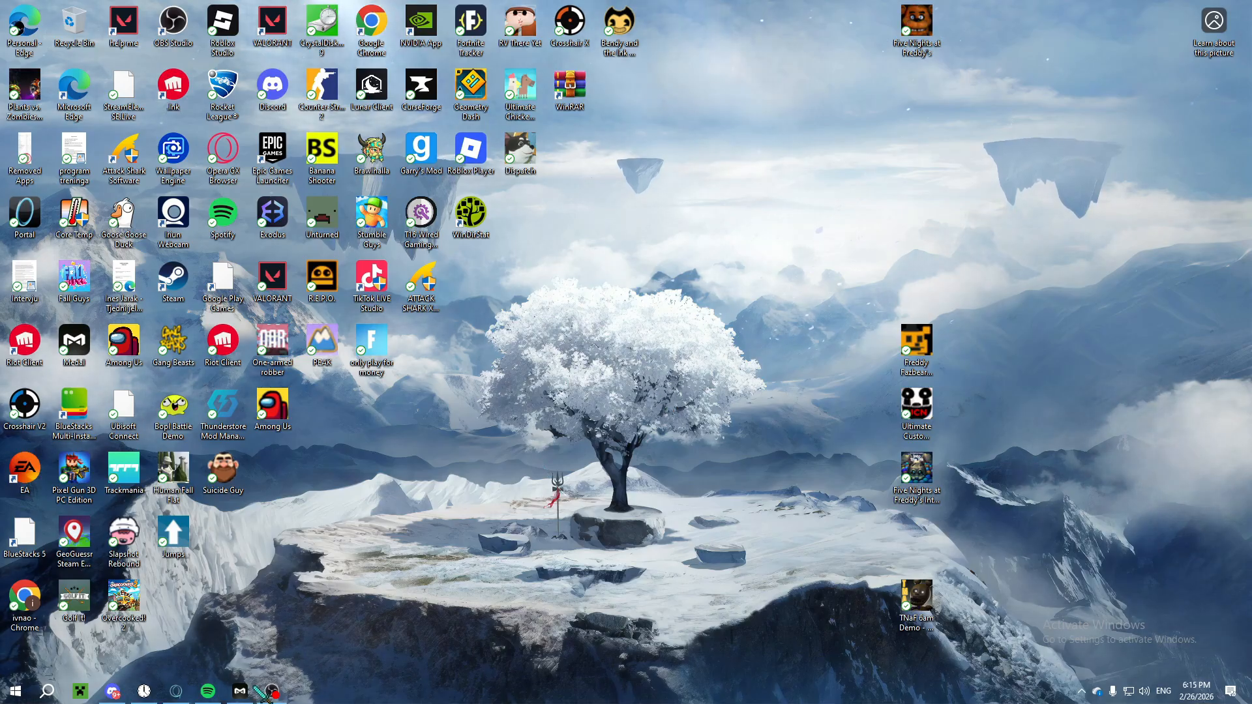
Step: Open the Photopea website in a new browser tab
click(176, 691)
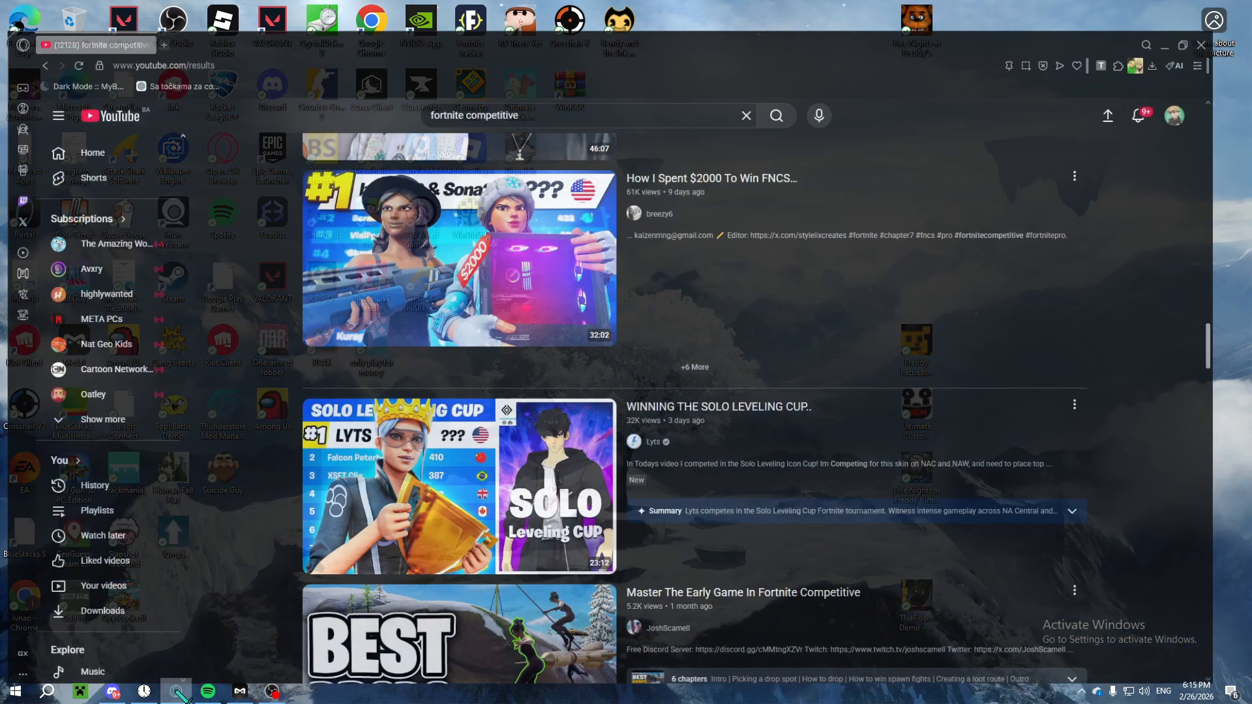
click(173, 16)
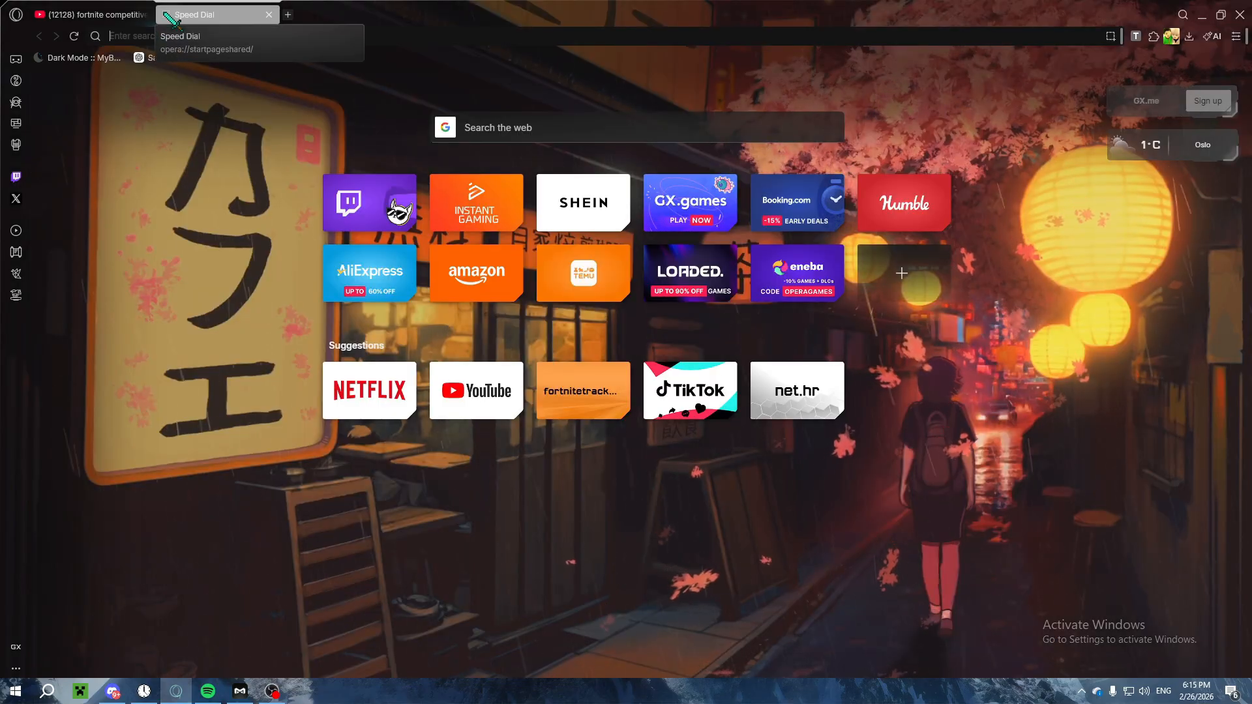
text(phot)
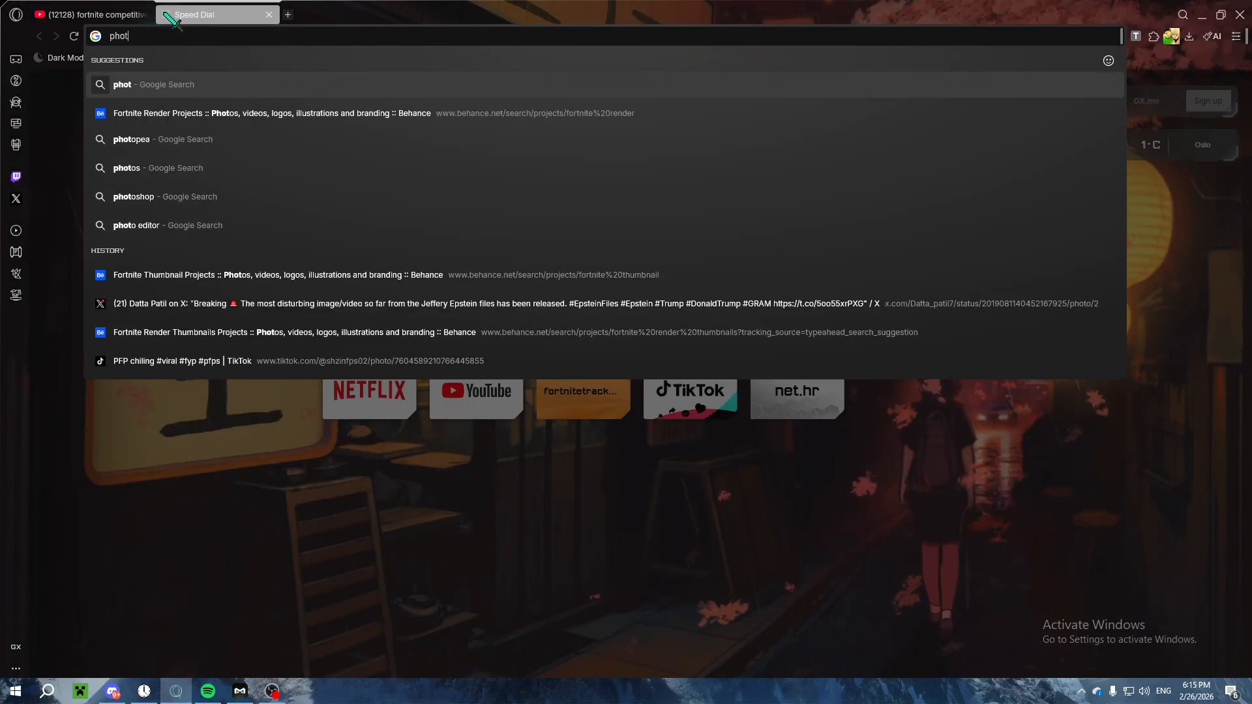
text(opea)
key(Return)
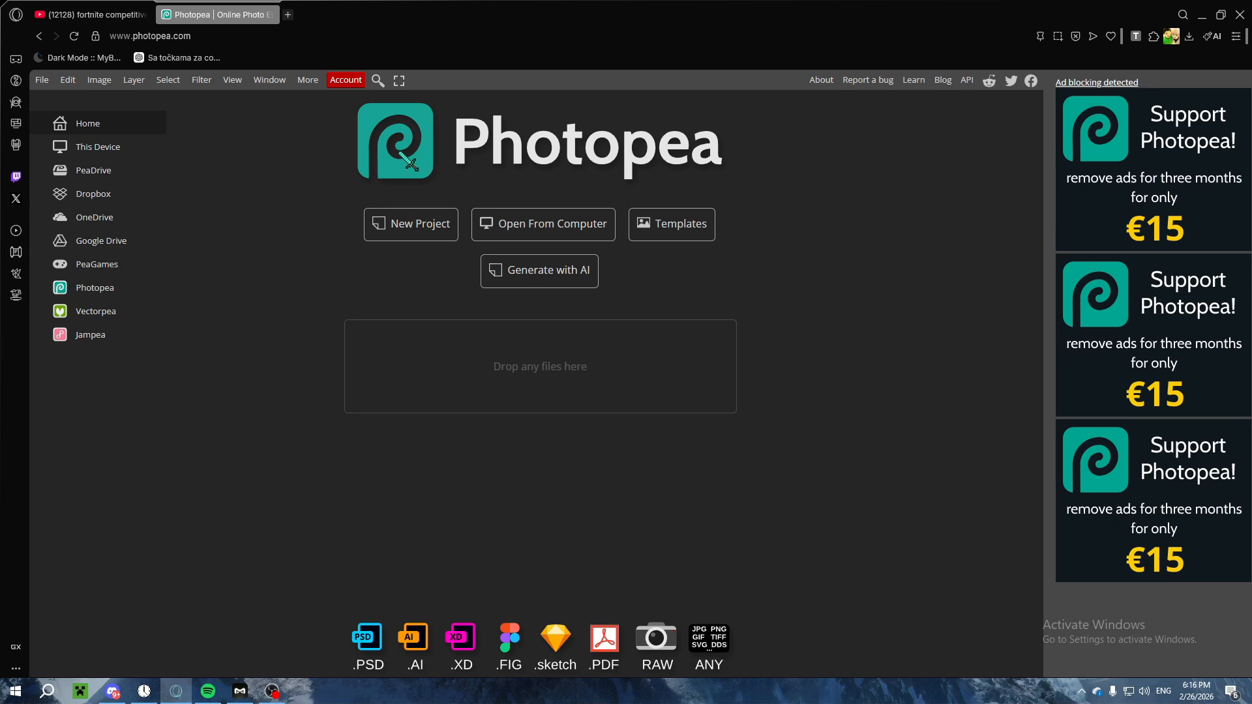
Step: Open Canva in a new tab, create a blank YouTube Thumbnail design, and close the tabs no longer needed
click(287, 15)
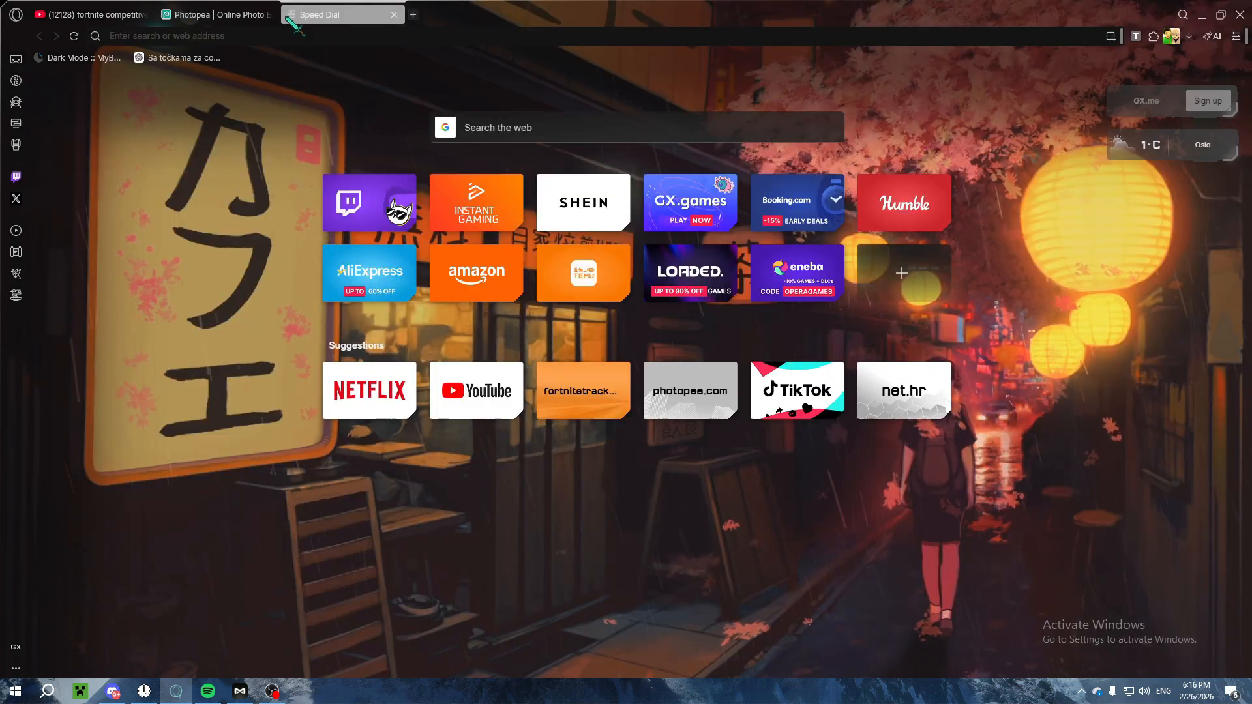
text(canva.com)
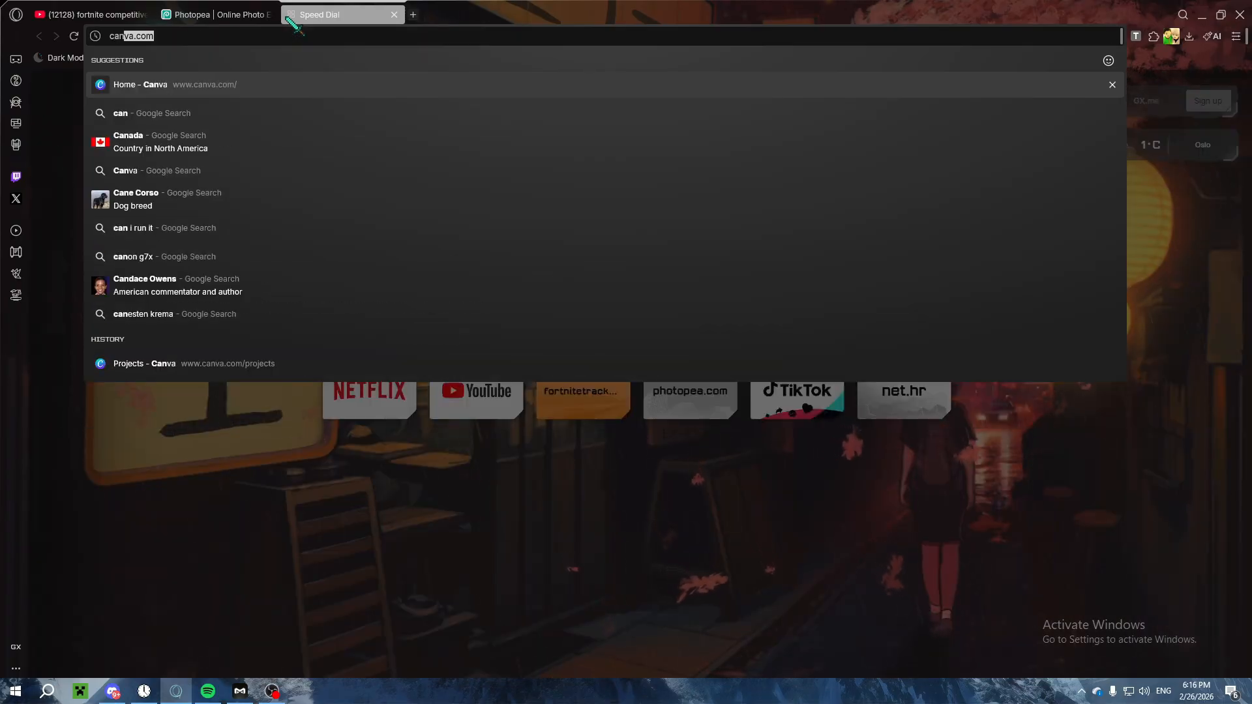
key(Return)
click(55, 127)
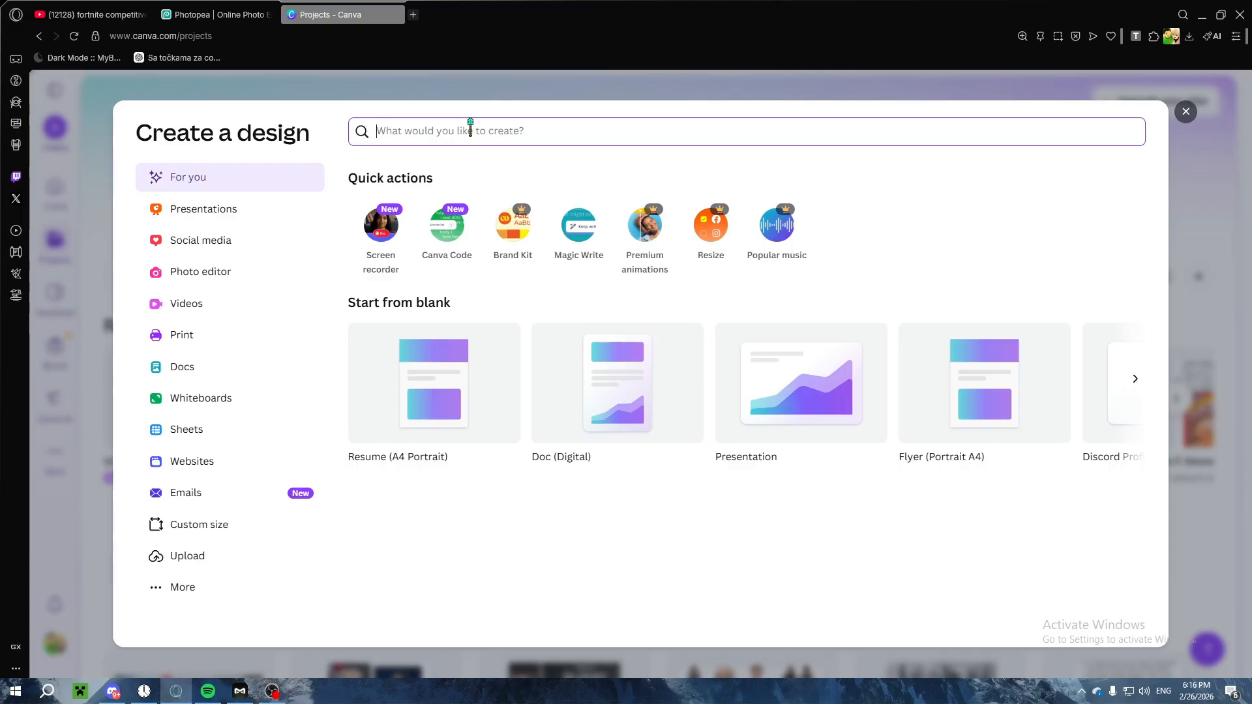
text(youtube)
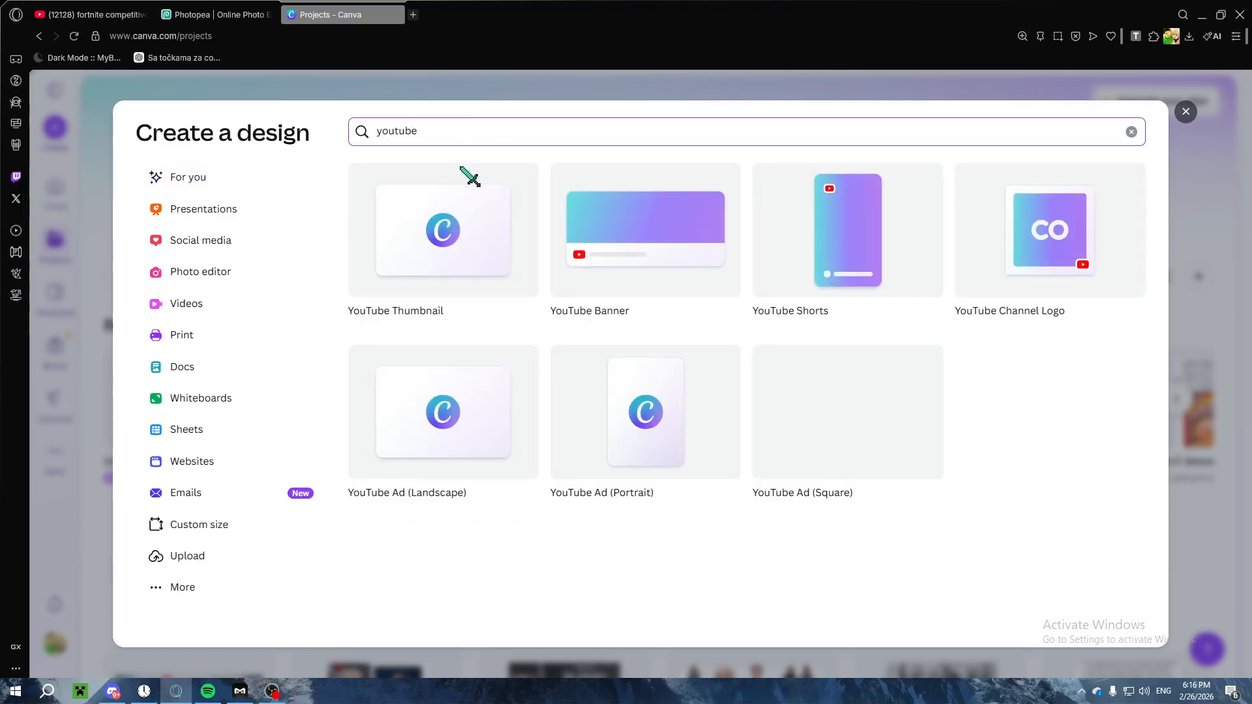
click(475, 244)
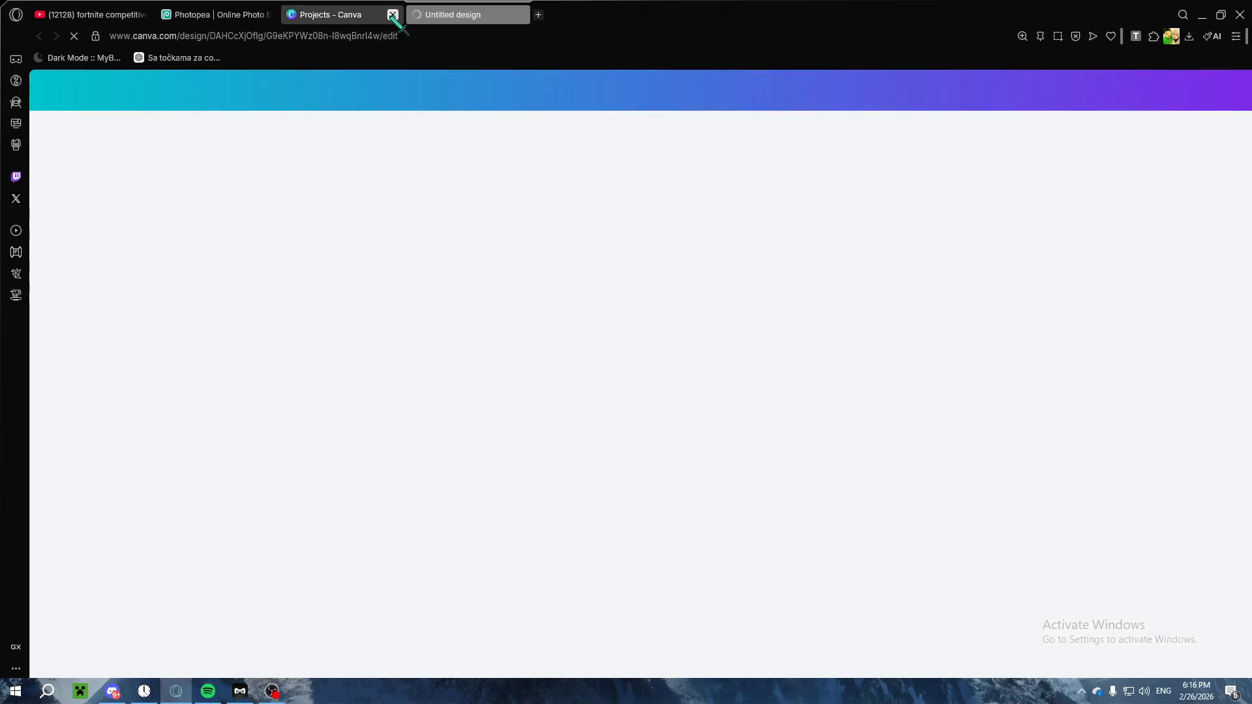
click(392, 14)
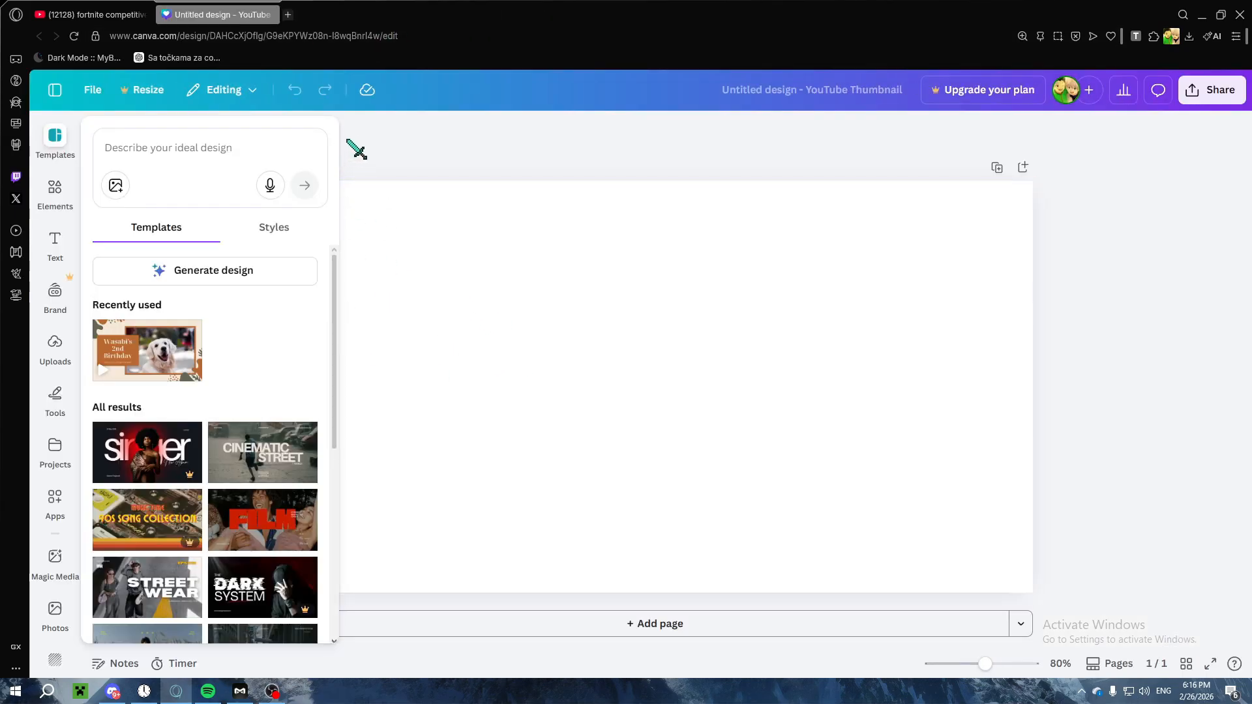
Step: Look through the uploaded files, including the fortnite bg, Fortnite renders and Fortnite thumbnail folders
click(55, 346)
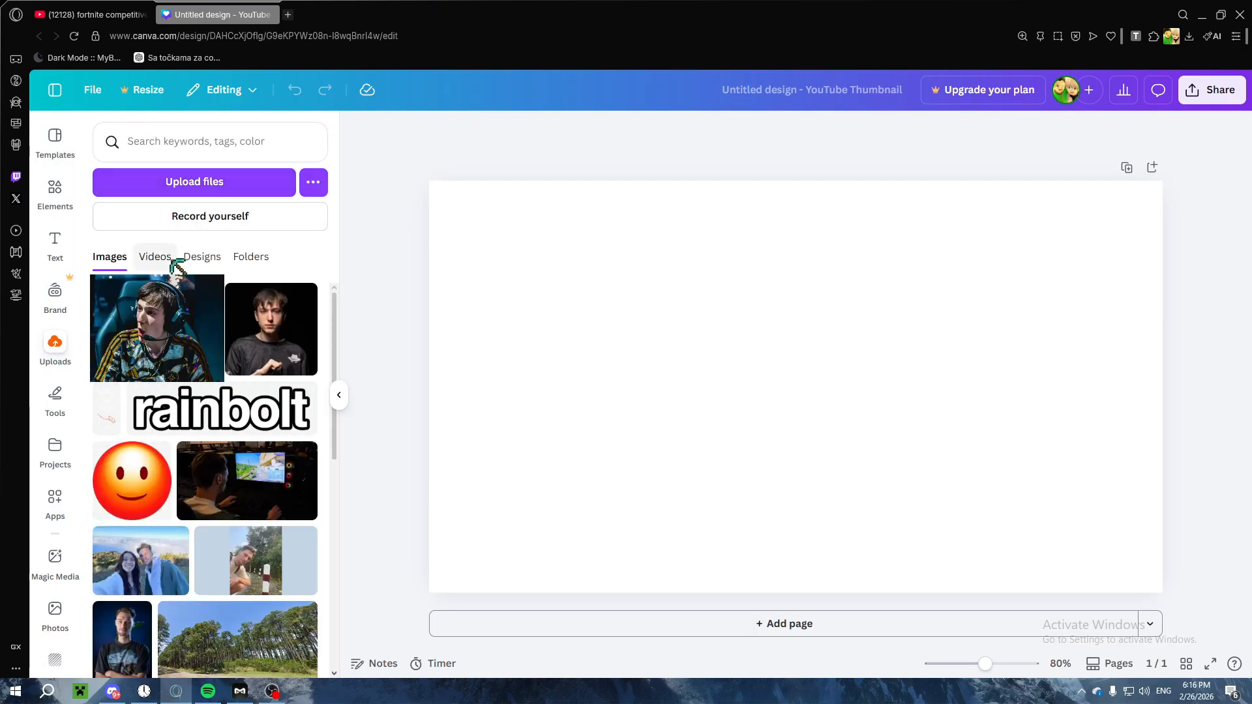
click(166, 260)
click(207, 259)
click(250, 257)
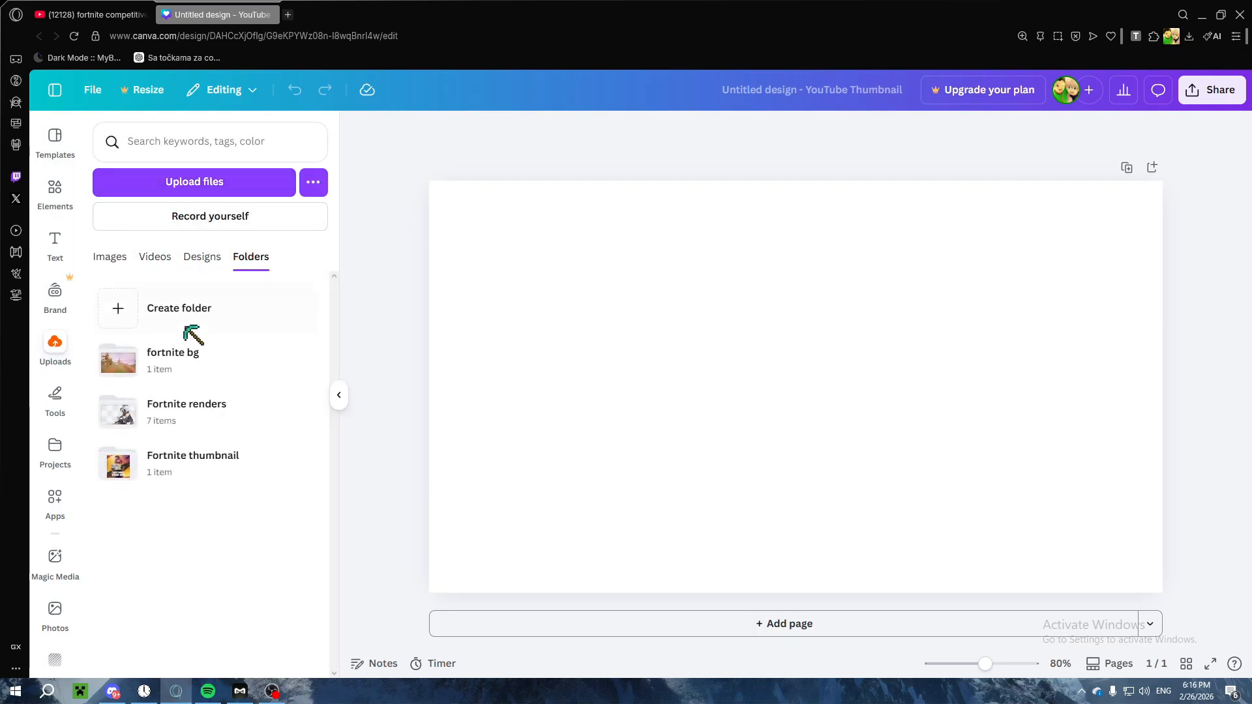
click(189, 381)
click(103, 131)
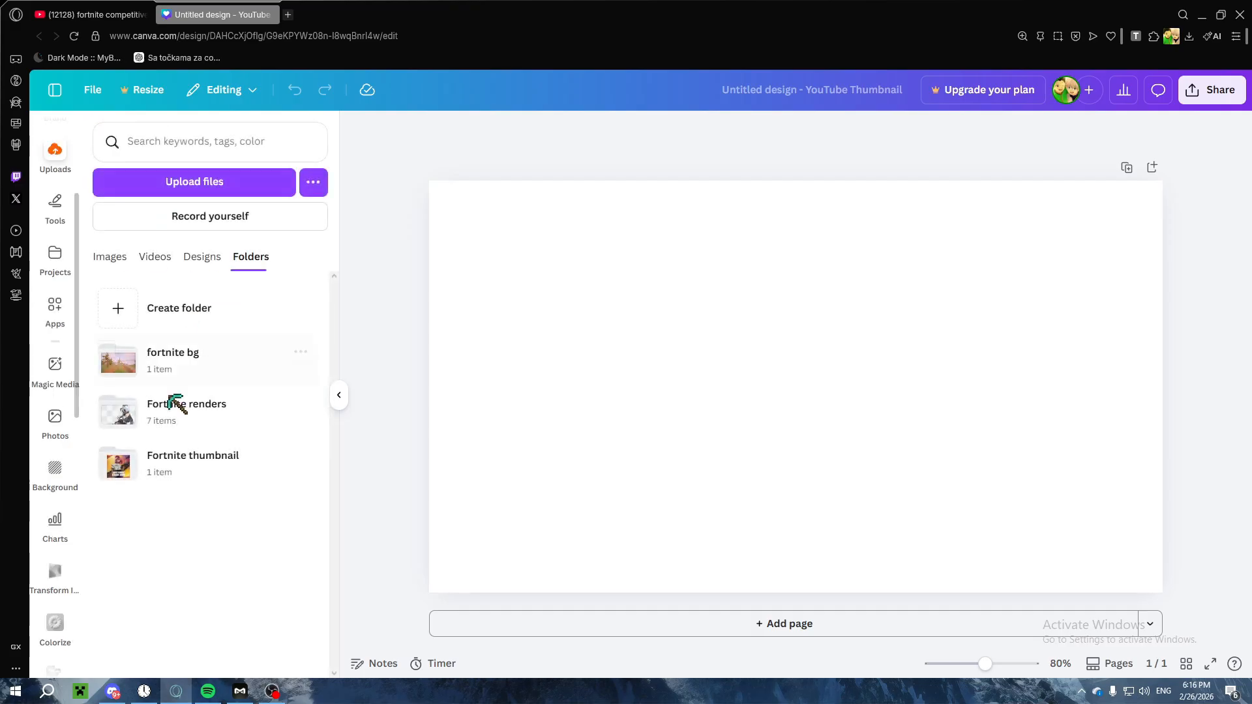
click(175, 417)
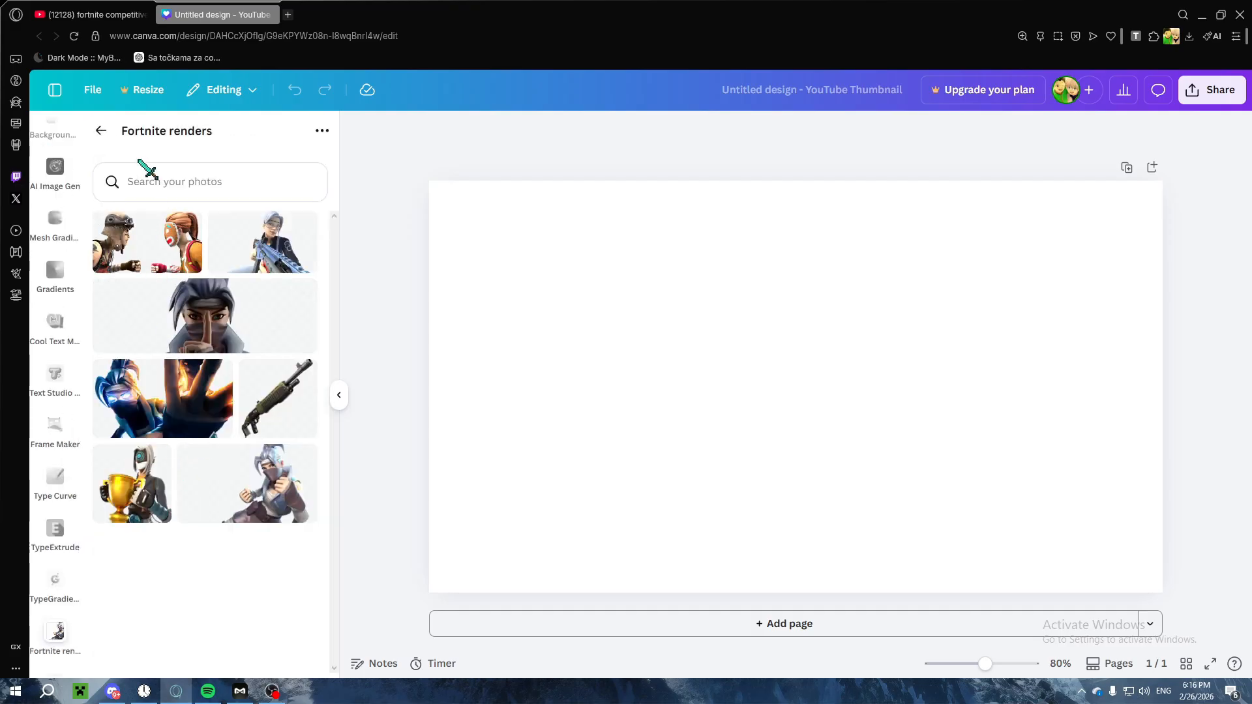
click(101, 131)
click(195, 458)
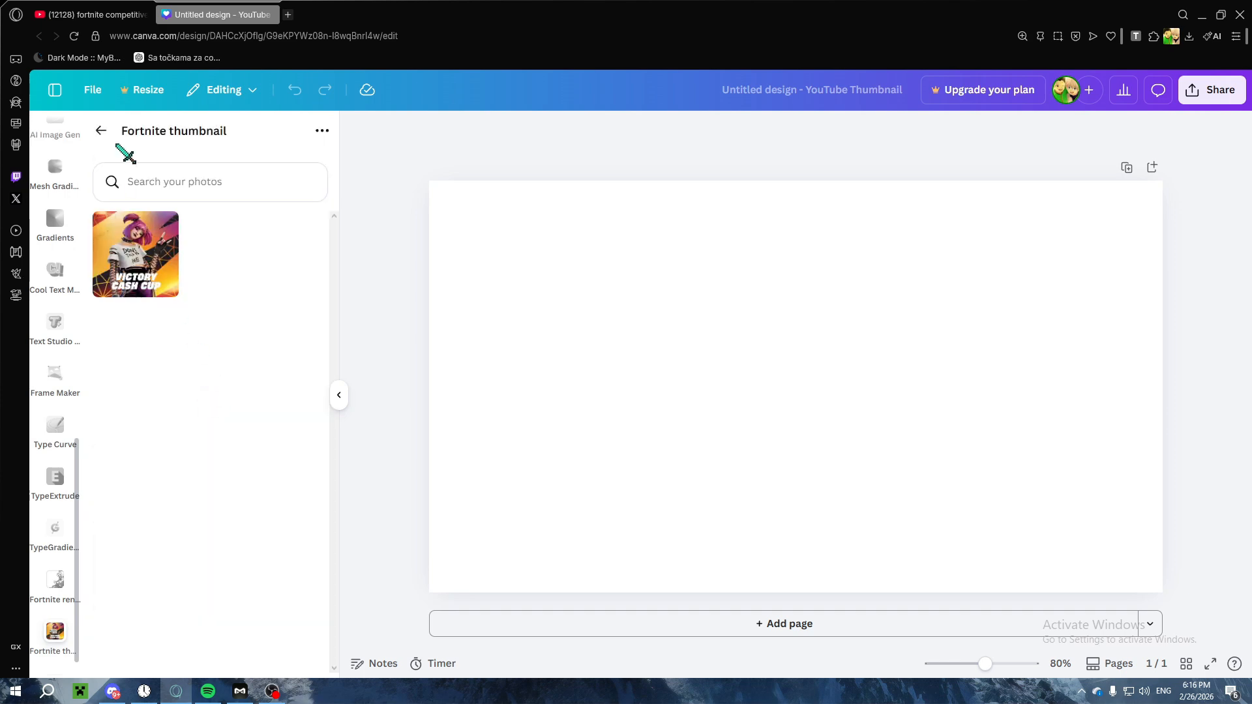
click(101, 132)
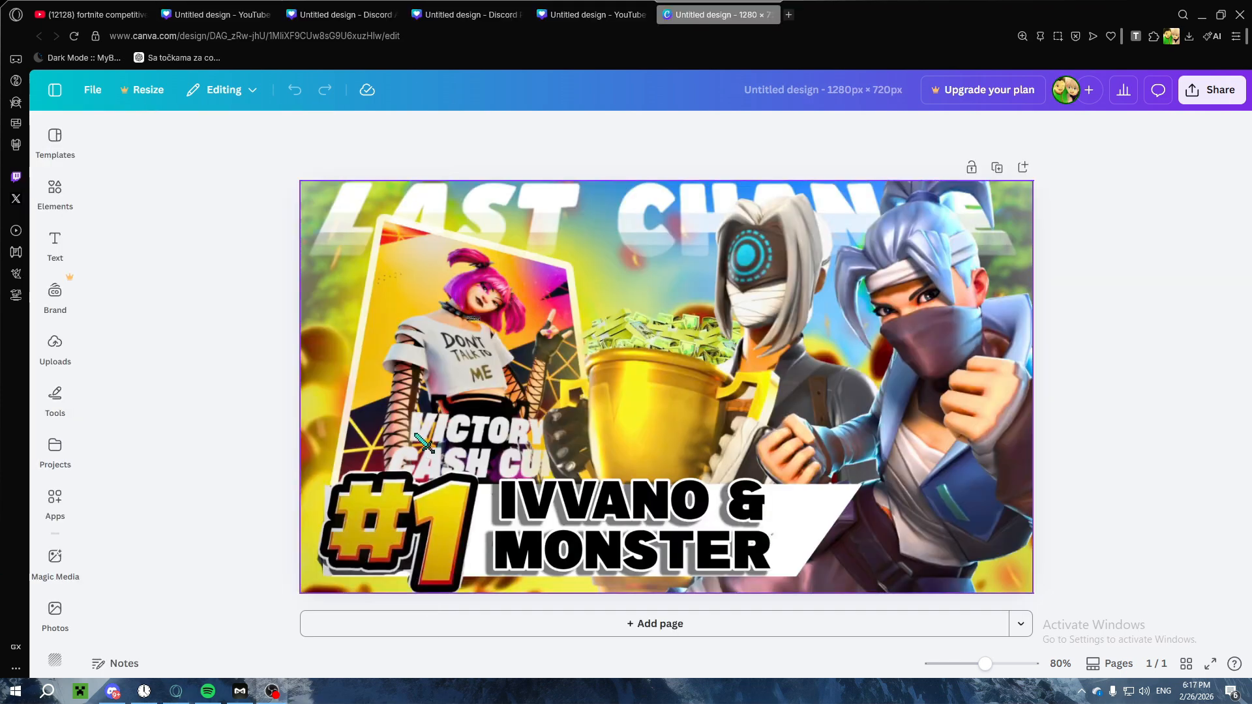
Step: Compare the "Last Chance" YouTube Thumbnail design with its 1280 × 720 px version in the neighbouring tab
click(597, 14)
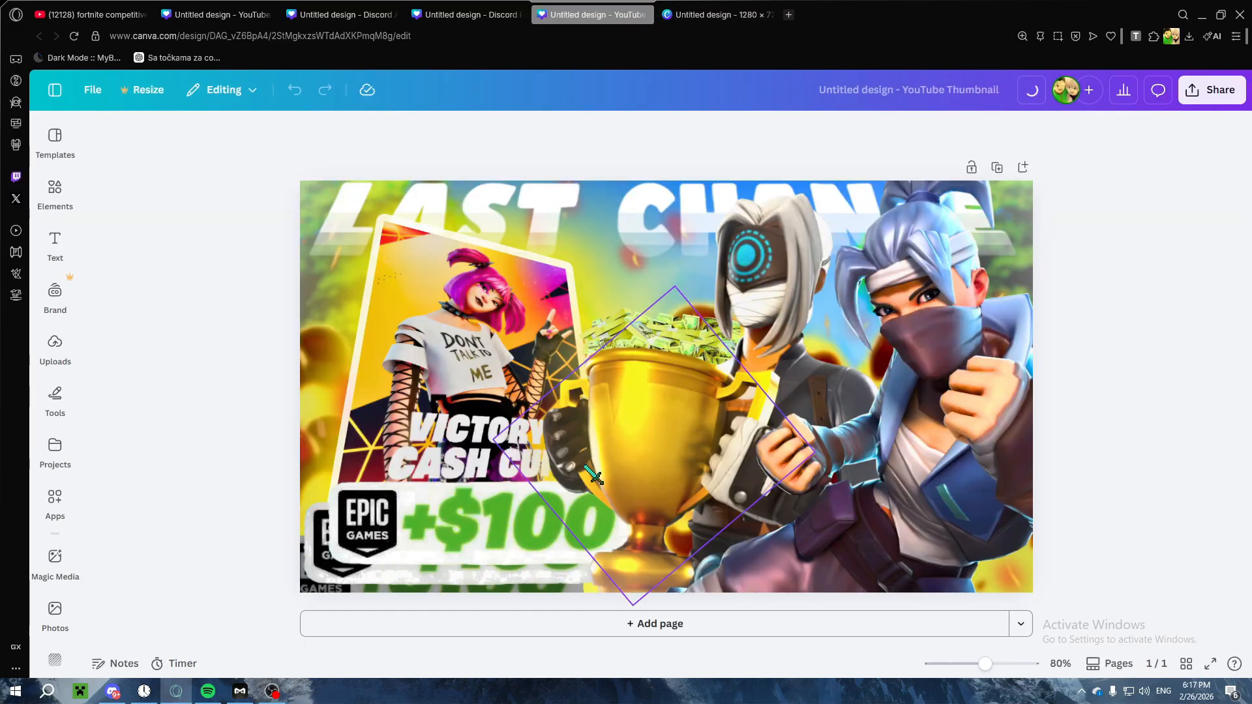
click(717, 14)
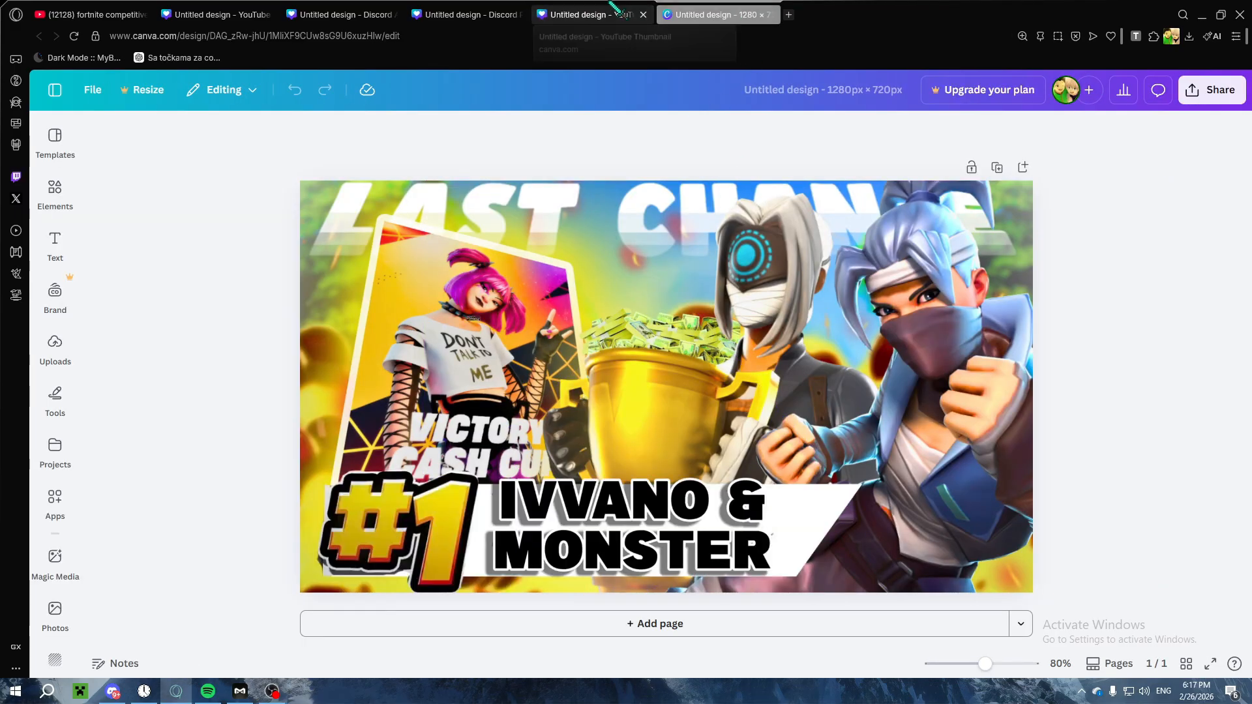
click(573, 10)
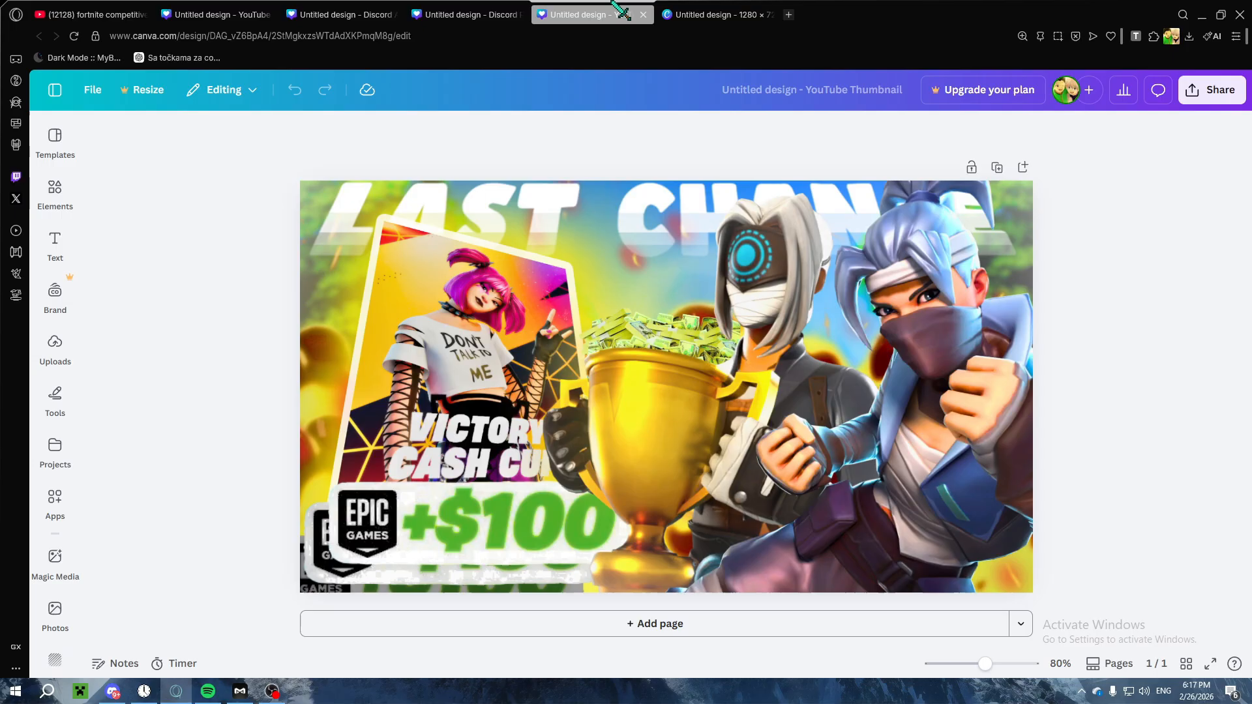
click(717, 14)
click(610, 10)
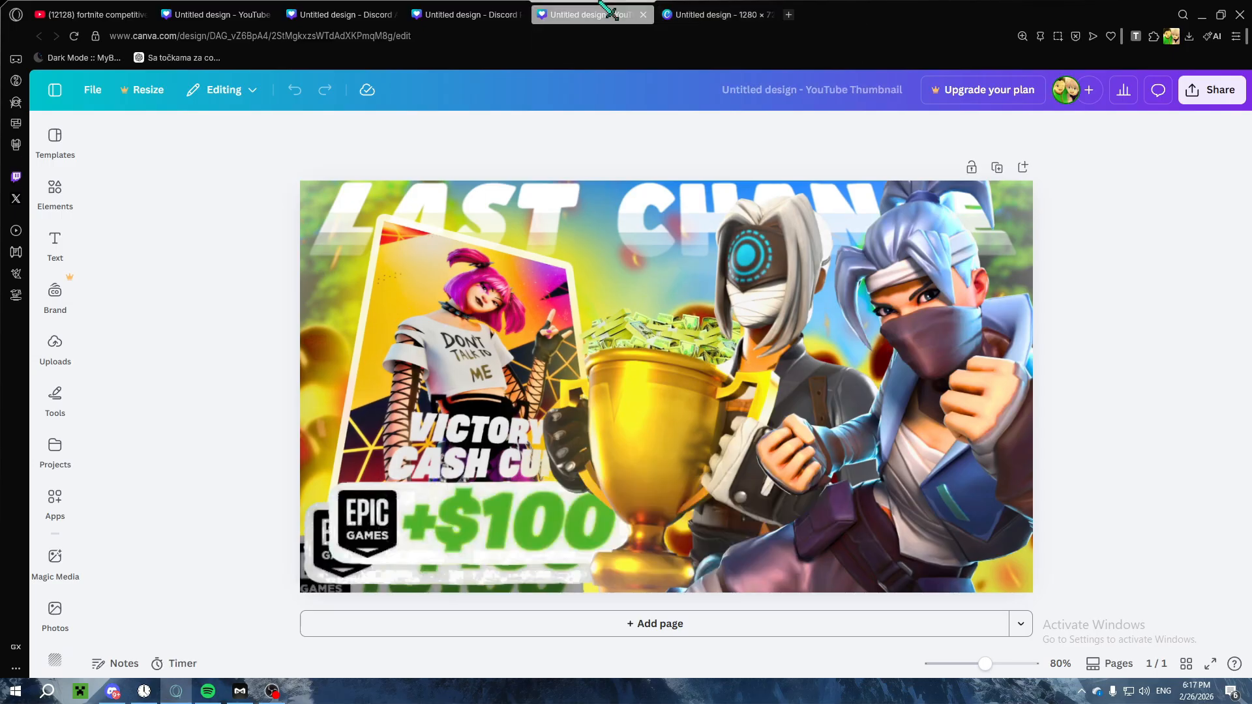
click(678, 16)
click(593, 14)
click(709, 9)
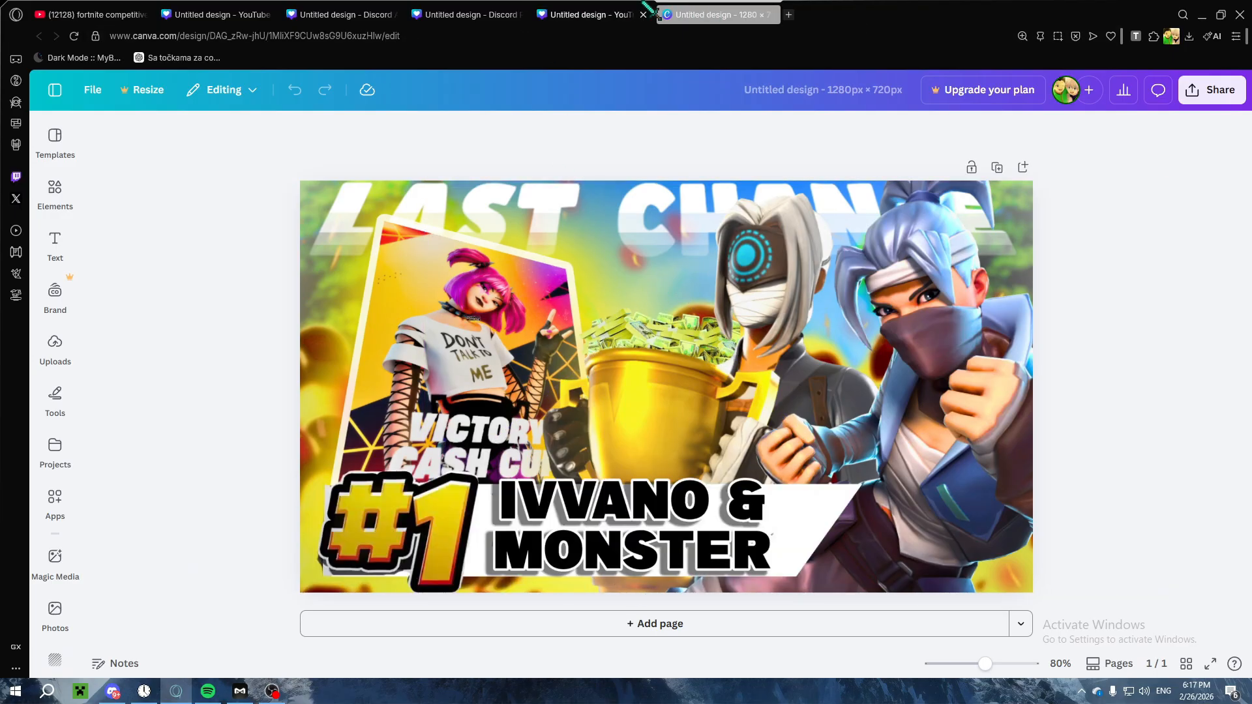
Step: Review the Discord Profile Banner and Discord Avatar designs alongside both finished thumbnail designs
click(469, 5)
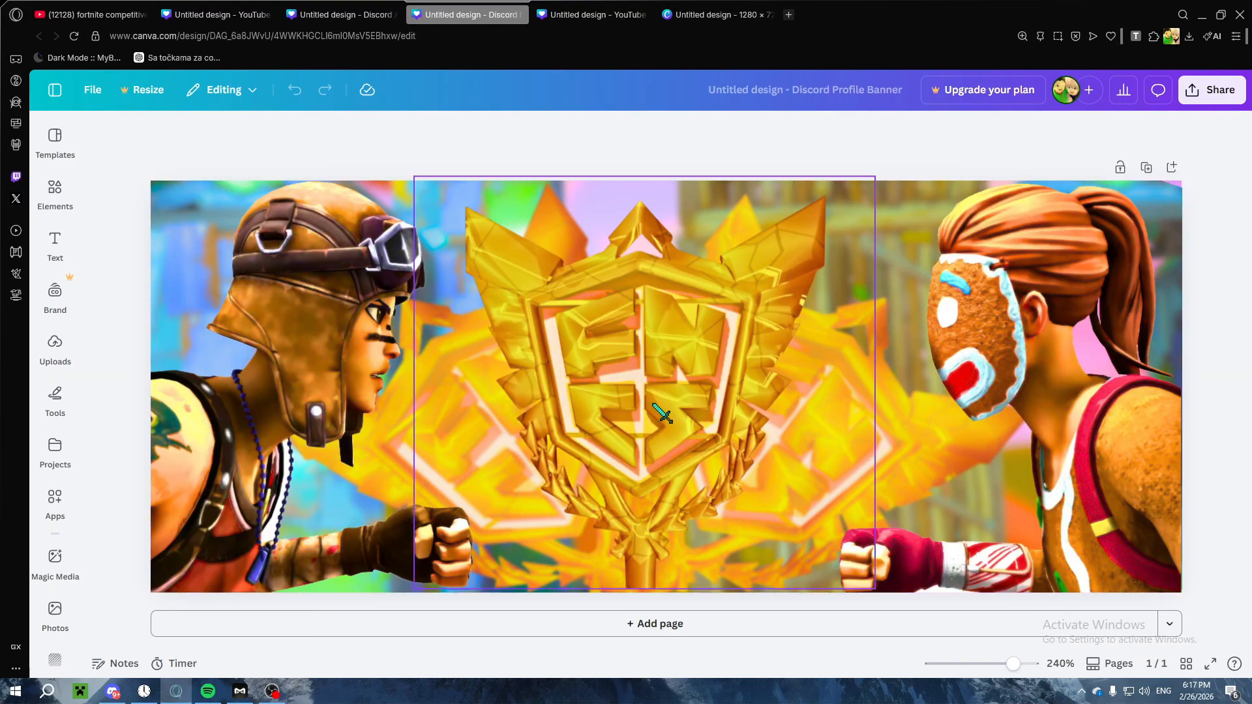
click(348, 13)
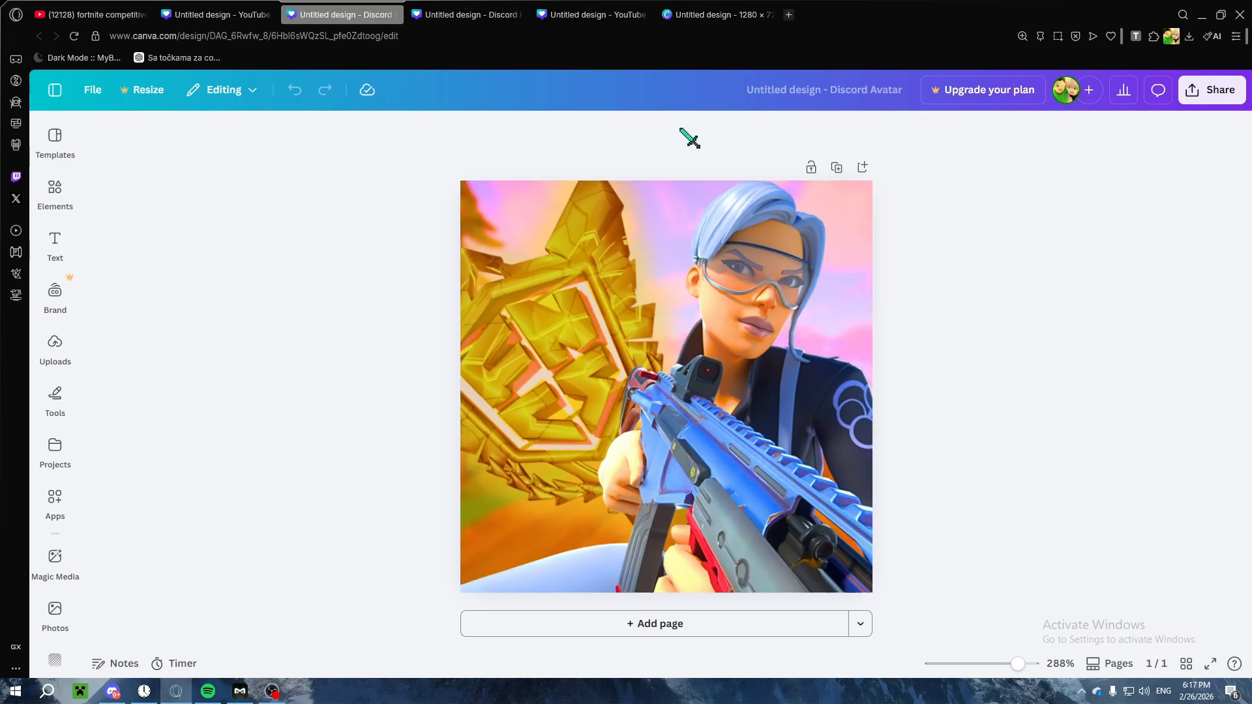
click(470, 13)
click(593, 13)
click(717, 13)
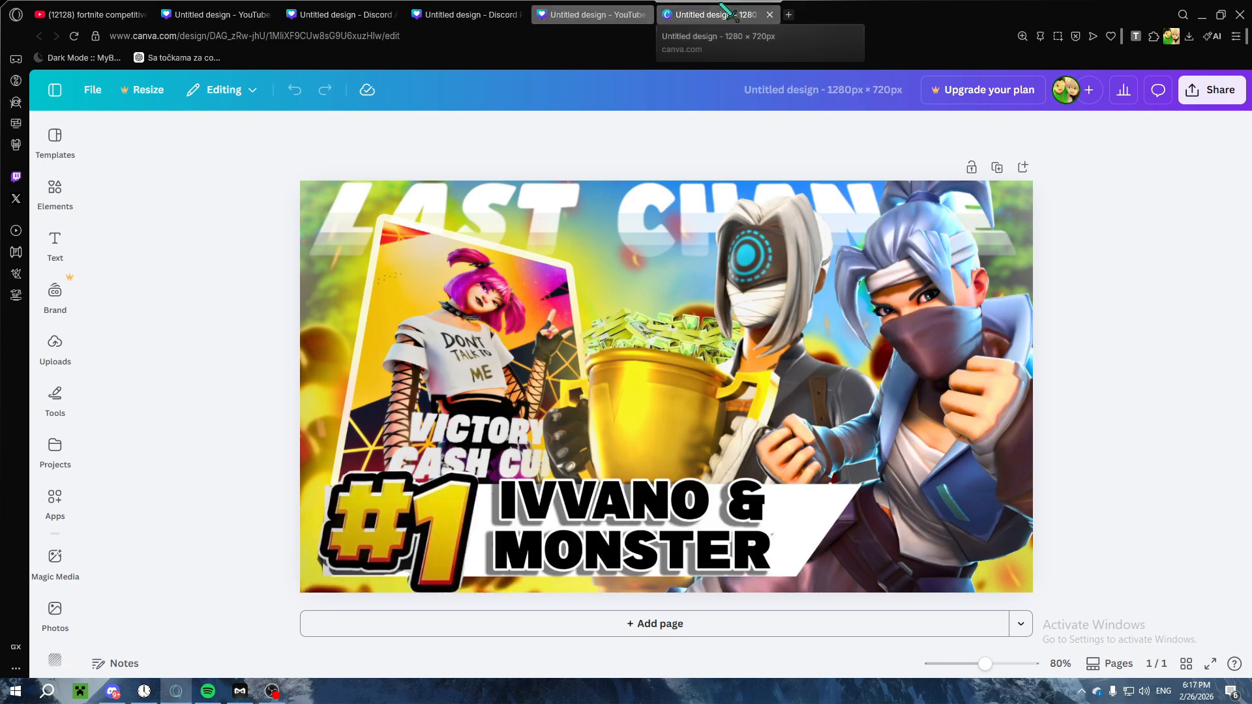
click(541, 13)
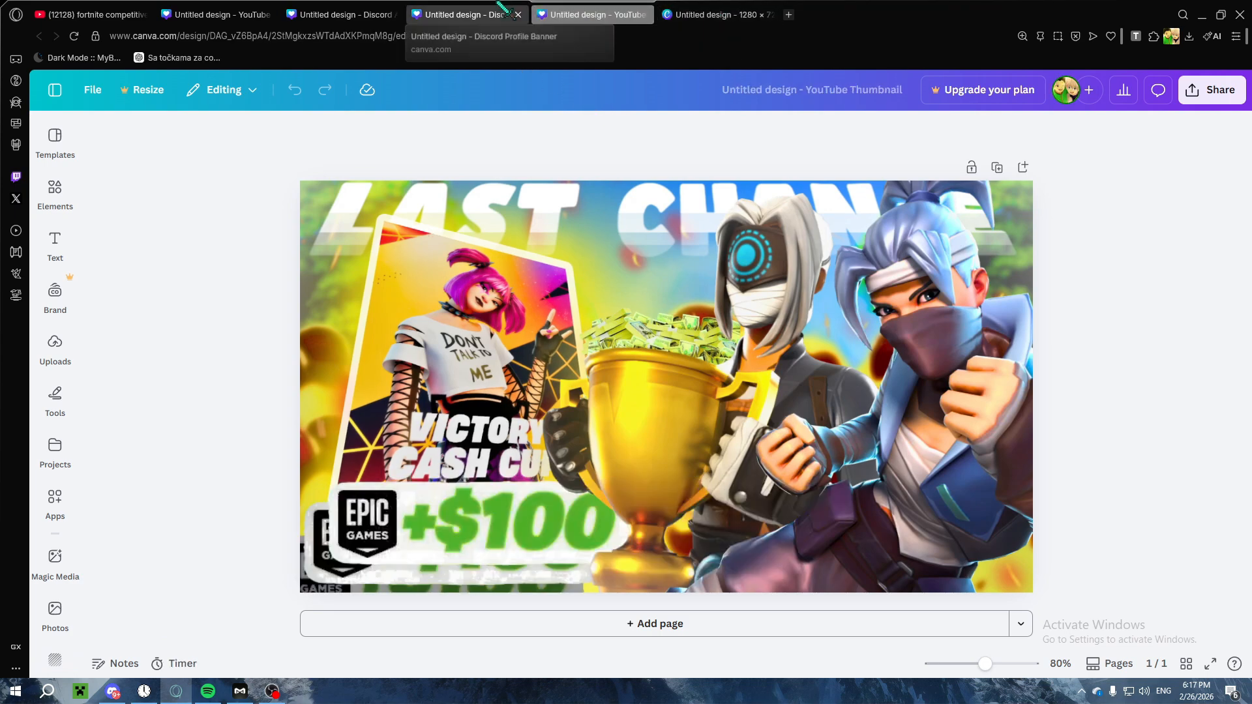
click(483, 13)
click(352, 13)
click(223, 13)
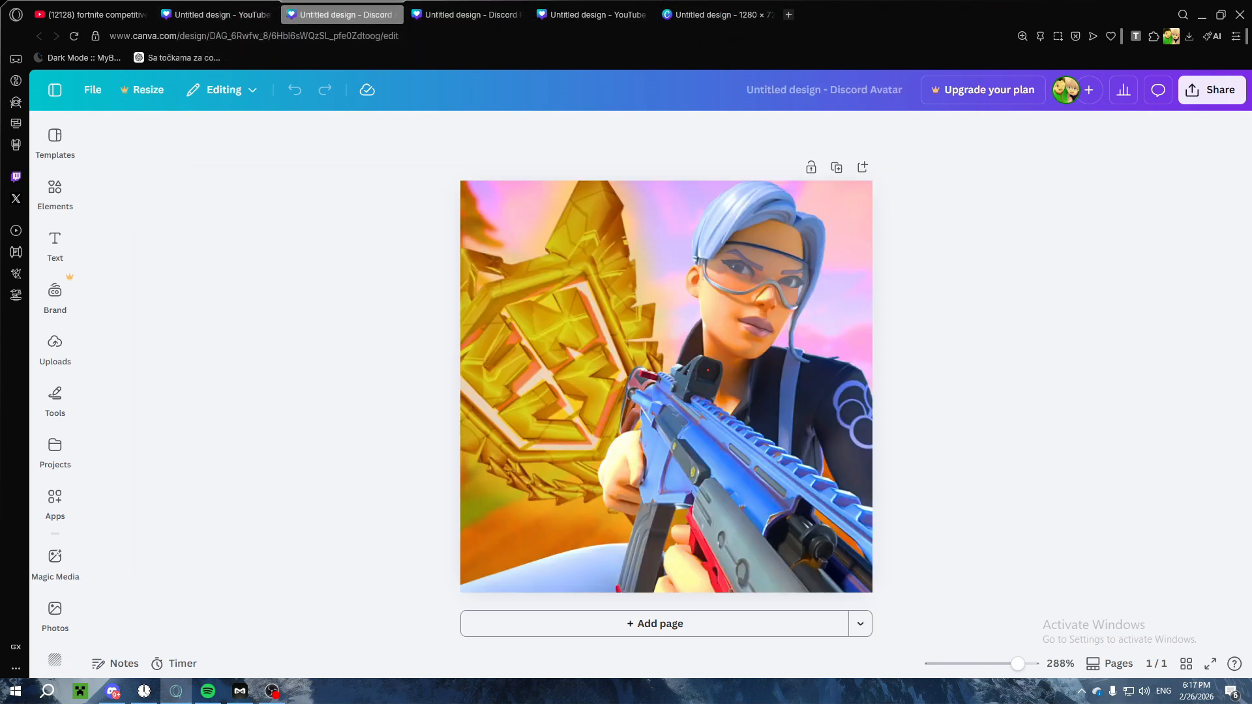
click(366, 340)
Step: Add the landscape image from the fortnite bg folder to the blank thumbnail and enlarge it to cover the whole canvas
click(209, 265)
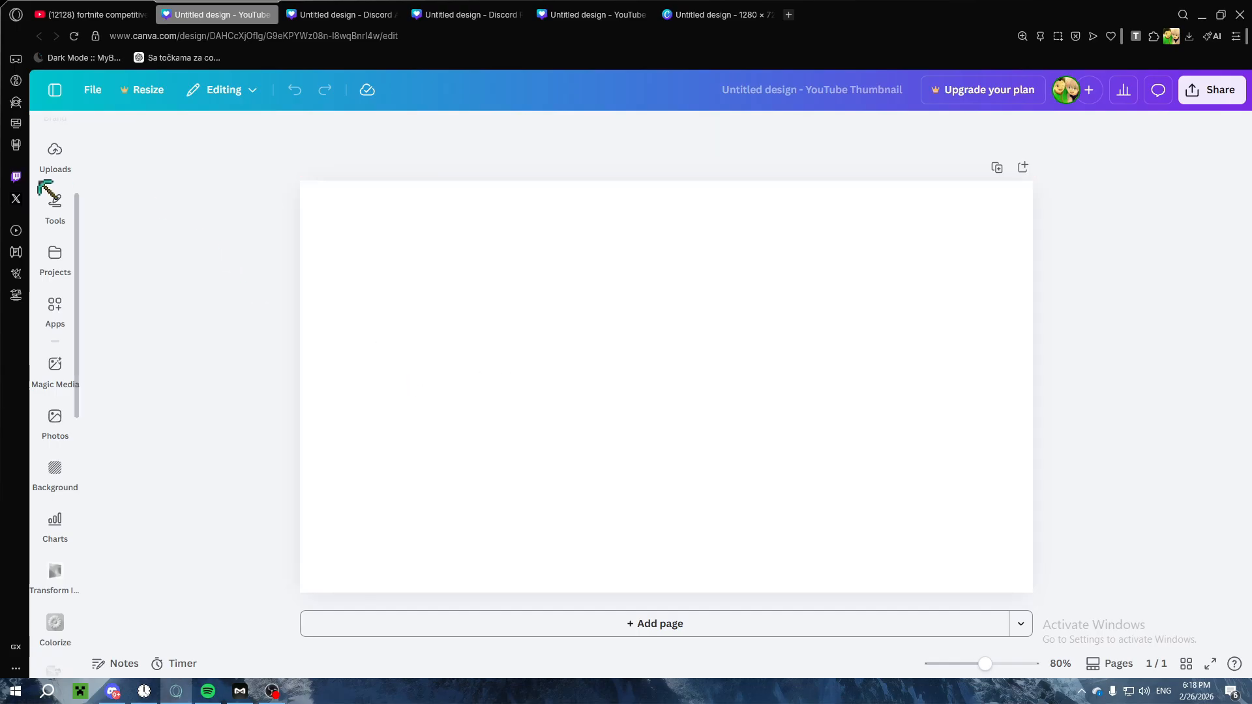
mouse_move(44, 157)
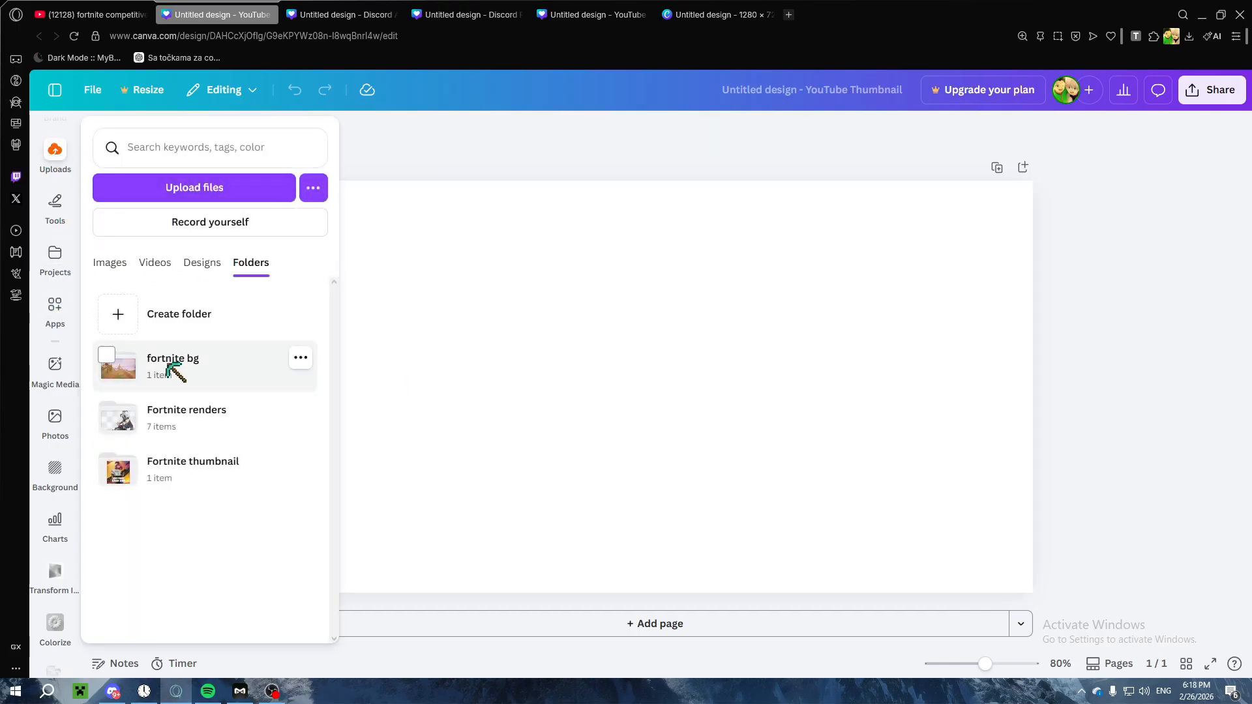
click(166, 361)
click(147, 253)
drag(576, 380, 481, 313)
drag(839, 483, 1041, 580)
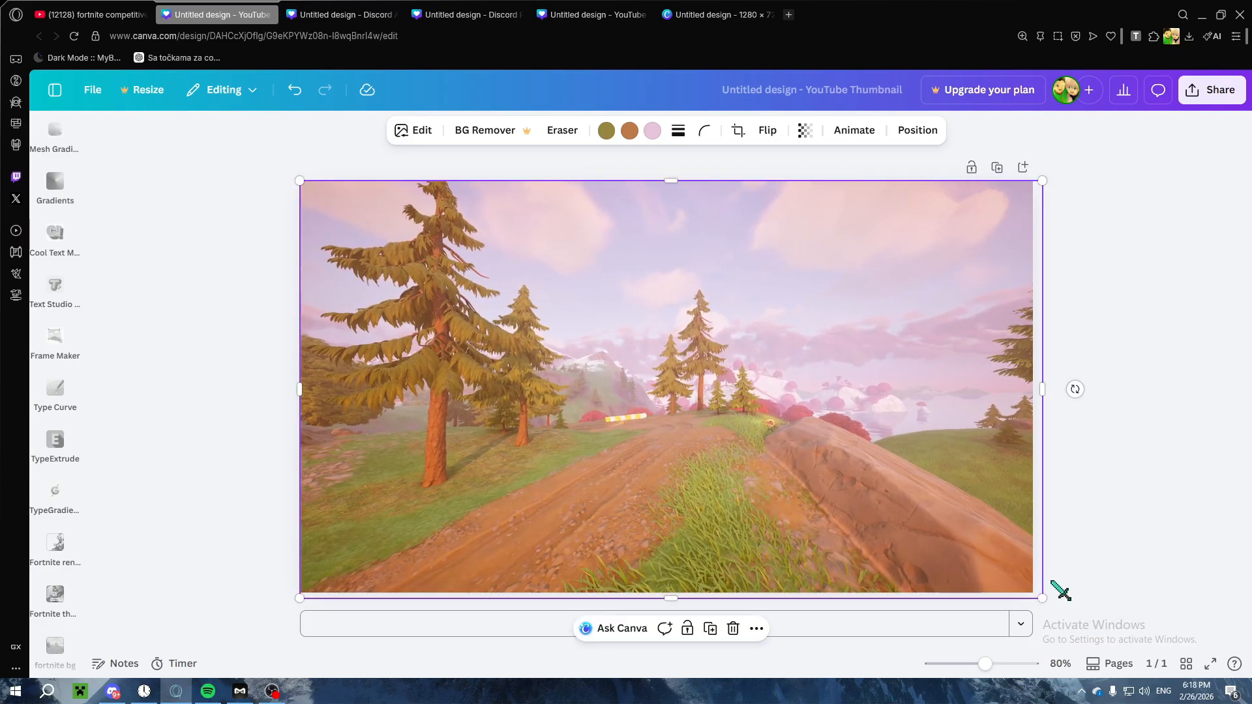
click(1070, 483)
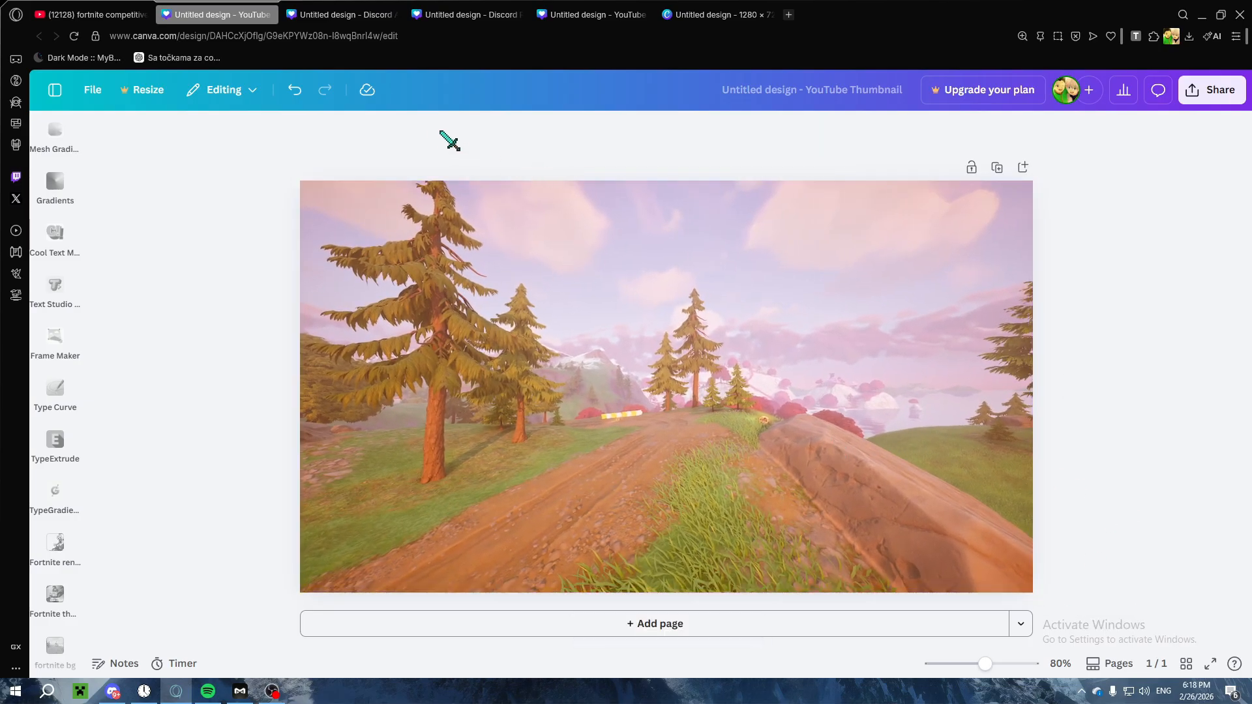
Step: Close the example design tabs, keeping the new YouTube Thumbnail design open
click(392, 14)
click(392, 14)
click(393, 15)
click(392, 14)
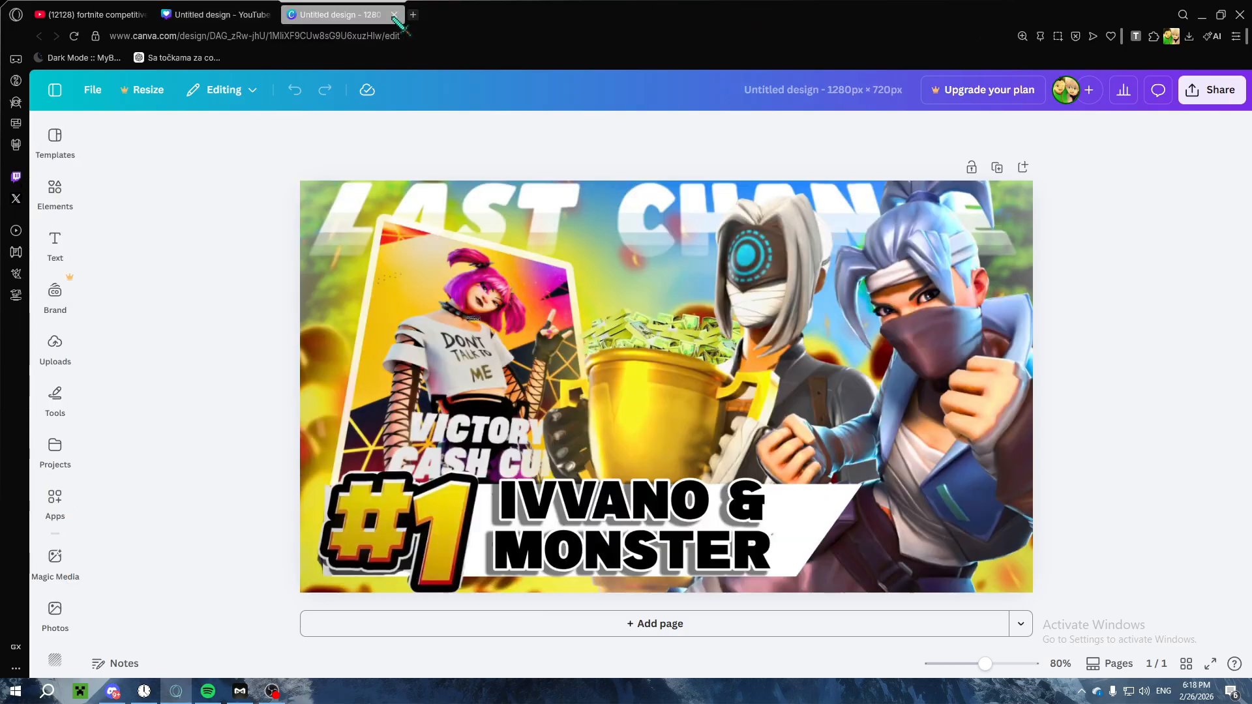
click(392, 14)
Step: Open X in a new tab, search it for "free fortnite renders", and look through the top posts
click(288, 14)
key(ctrl+v)
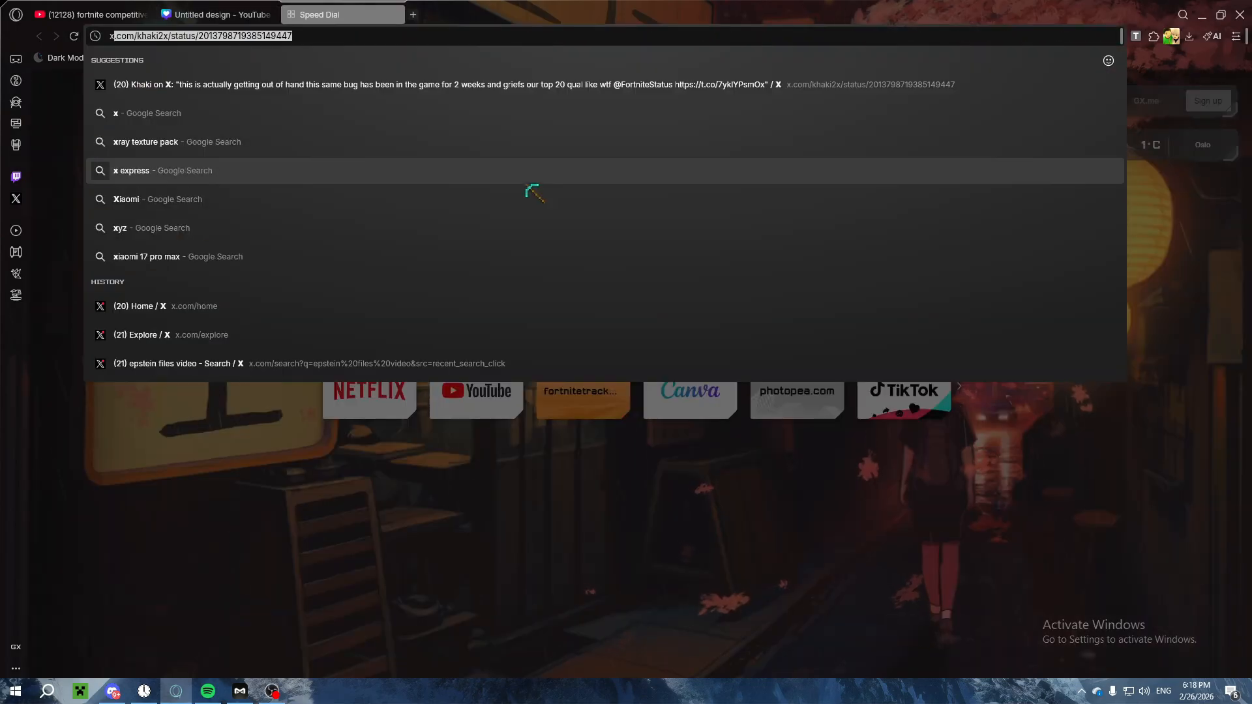
key(Return)
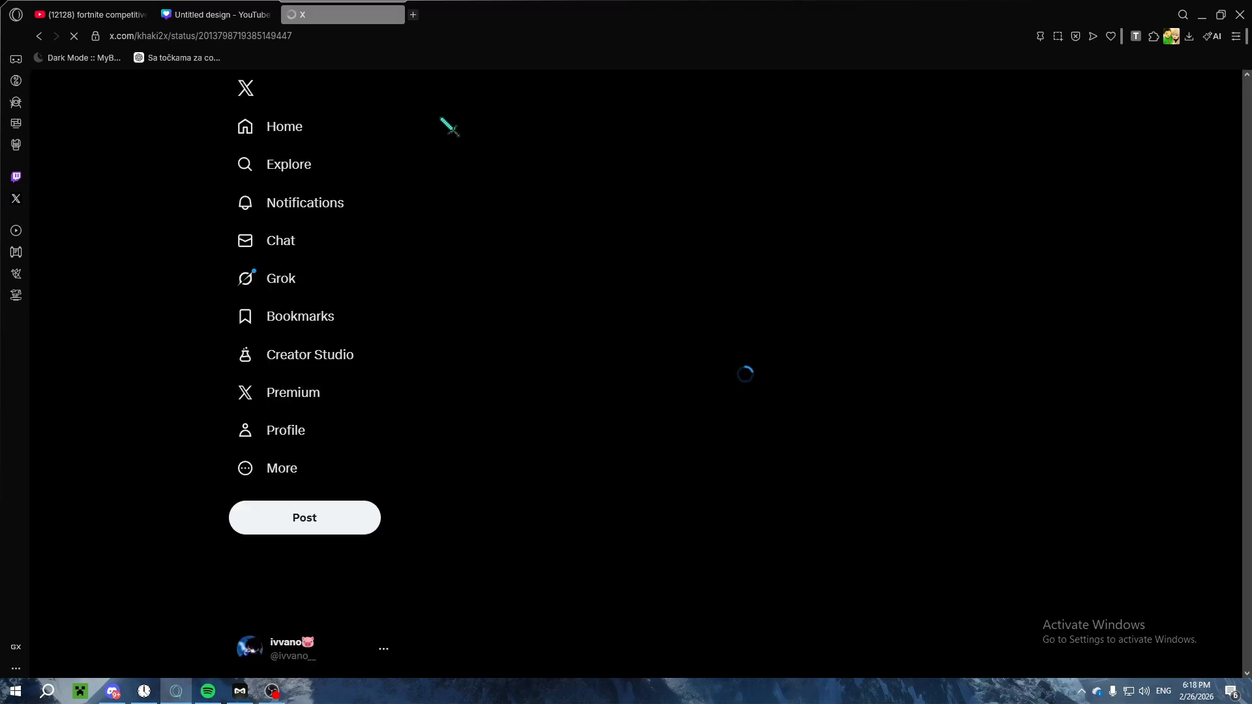
click(309, 157)
click(531, 86)
text(free)
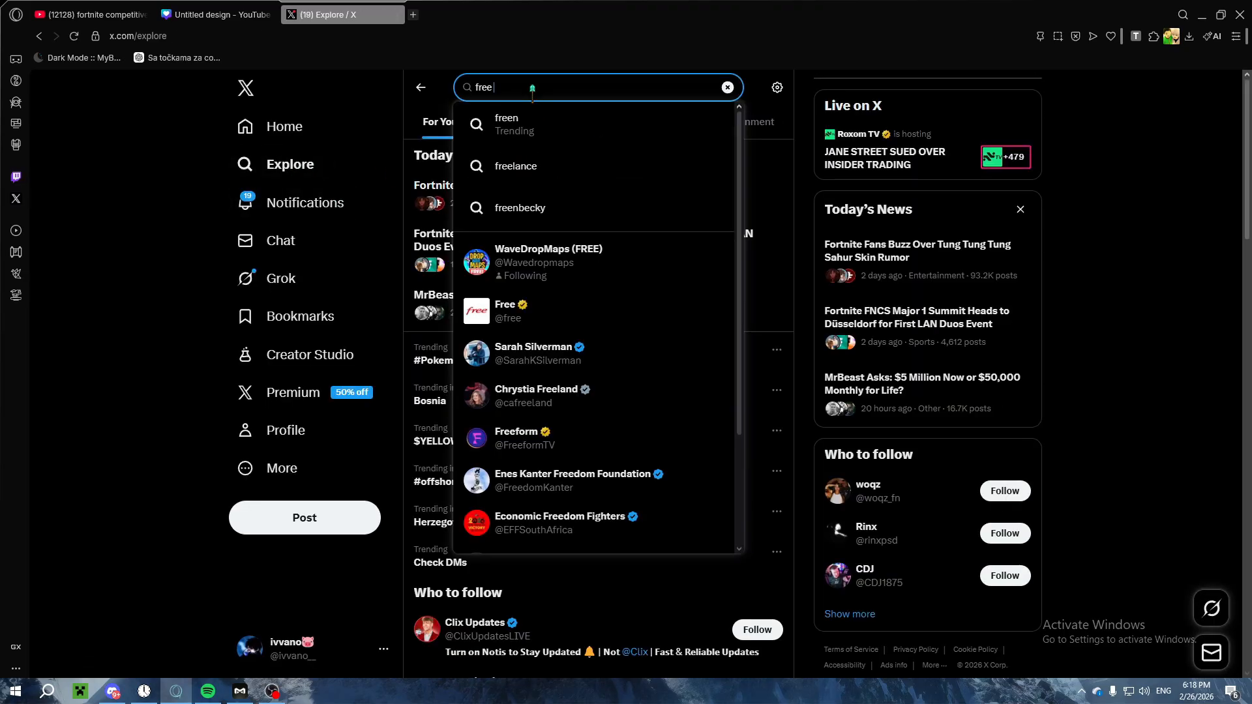
text( fortnite renders)
key(Return)
scroll(329, 356, down, 10)
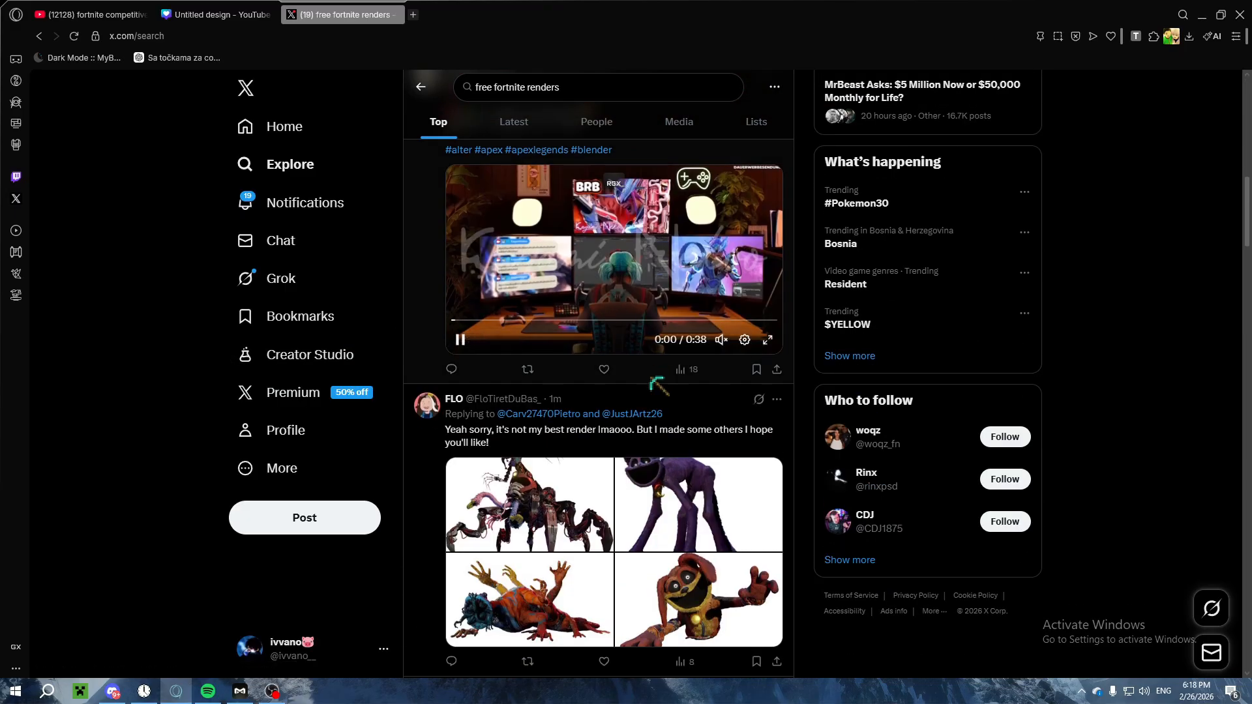
Step: Look through the X results for "free fortnite renders" for downloadable render packs and free-to-use renders
scroll(650, 377, down, 15)
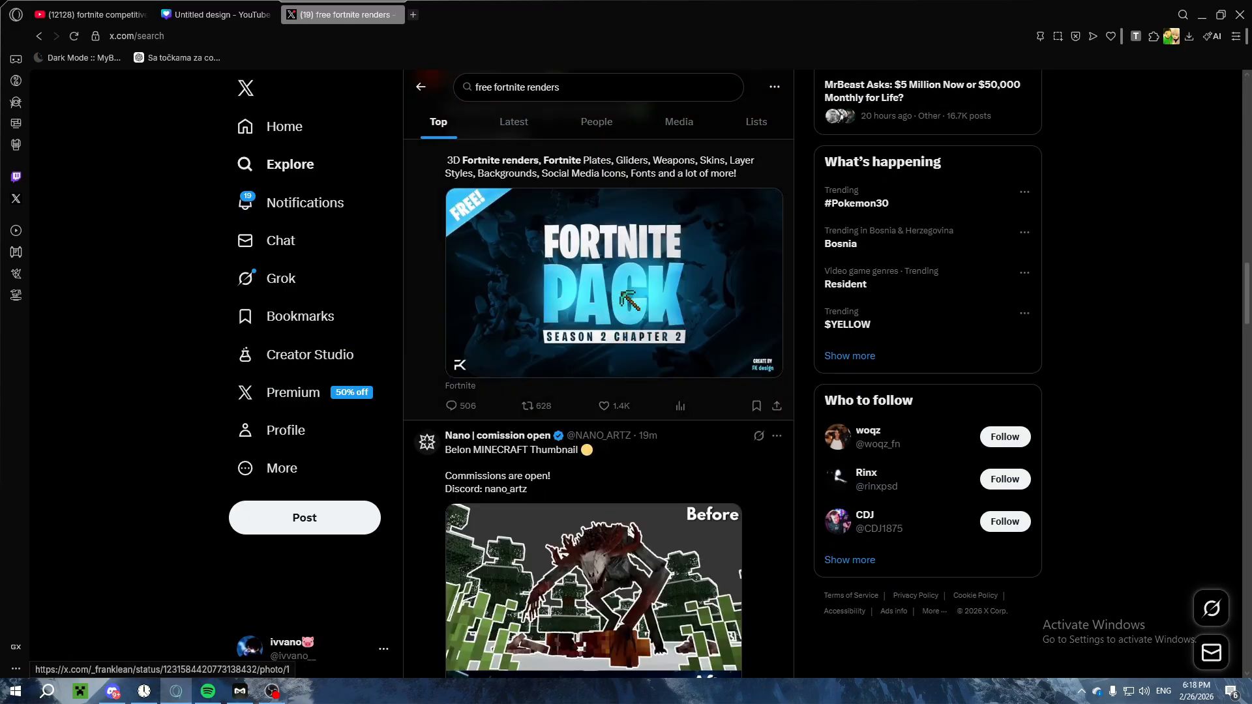
scroll(623, 294, down, 15)
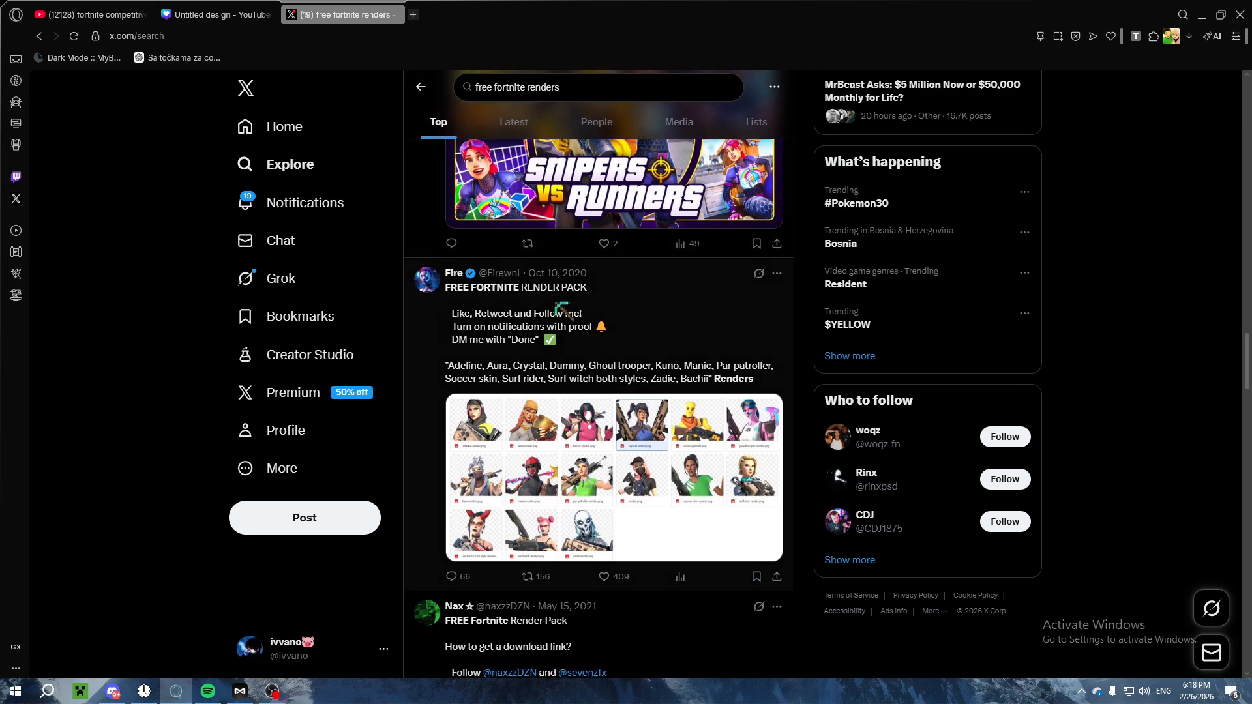
scroll(562, 310, down, 3)
scroll(497, 331, up, 2)
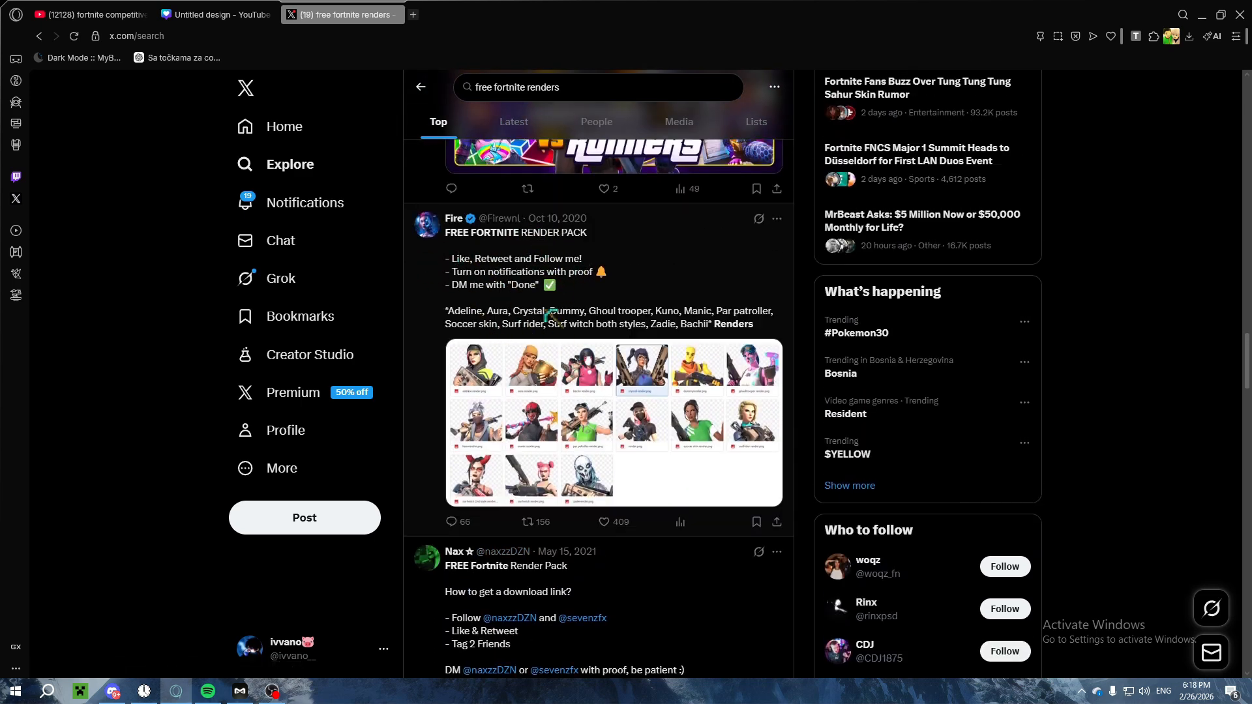
scroll(553, 317, down, 2)
scroll(602, 224, down, 3)
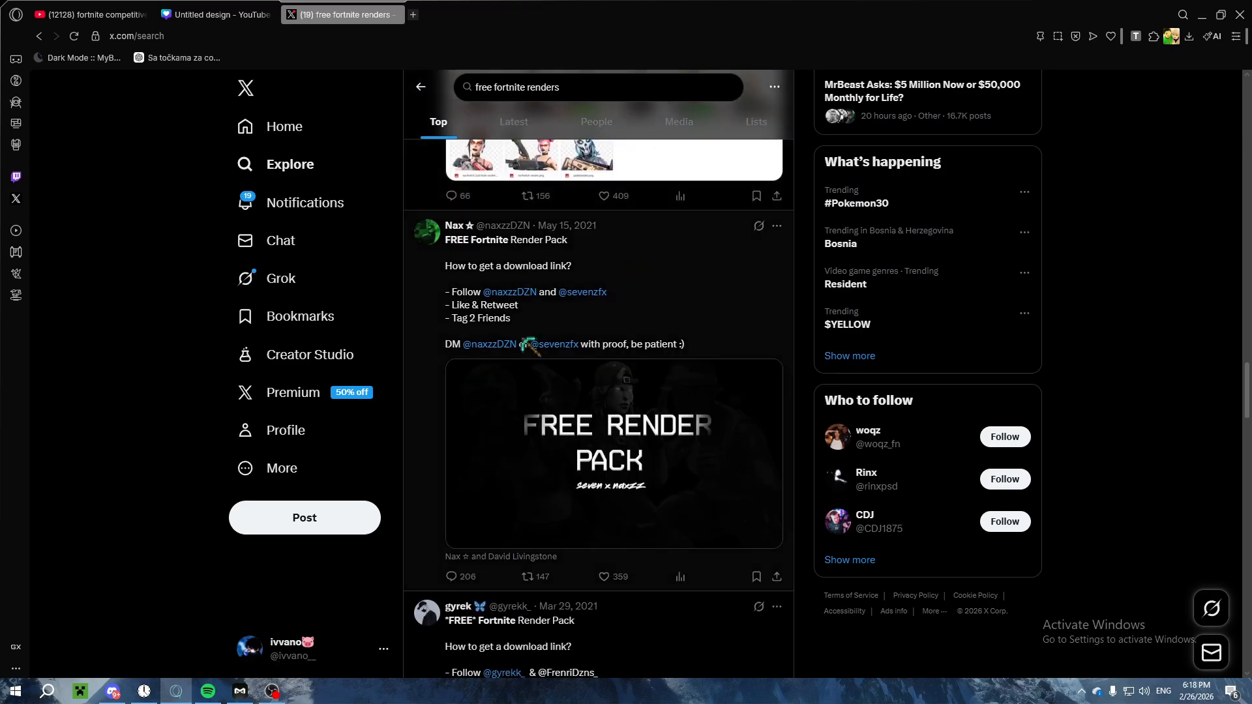
scroll(522, 339, down, 15)
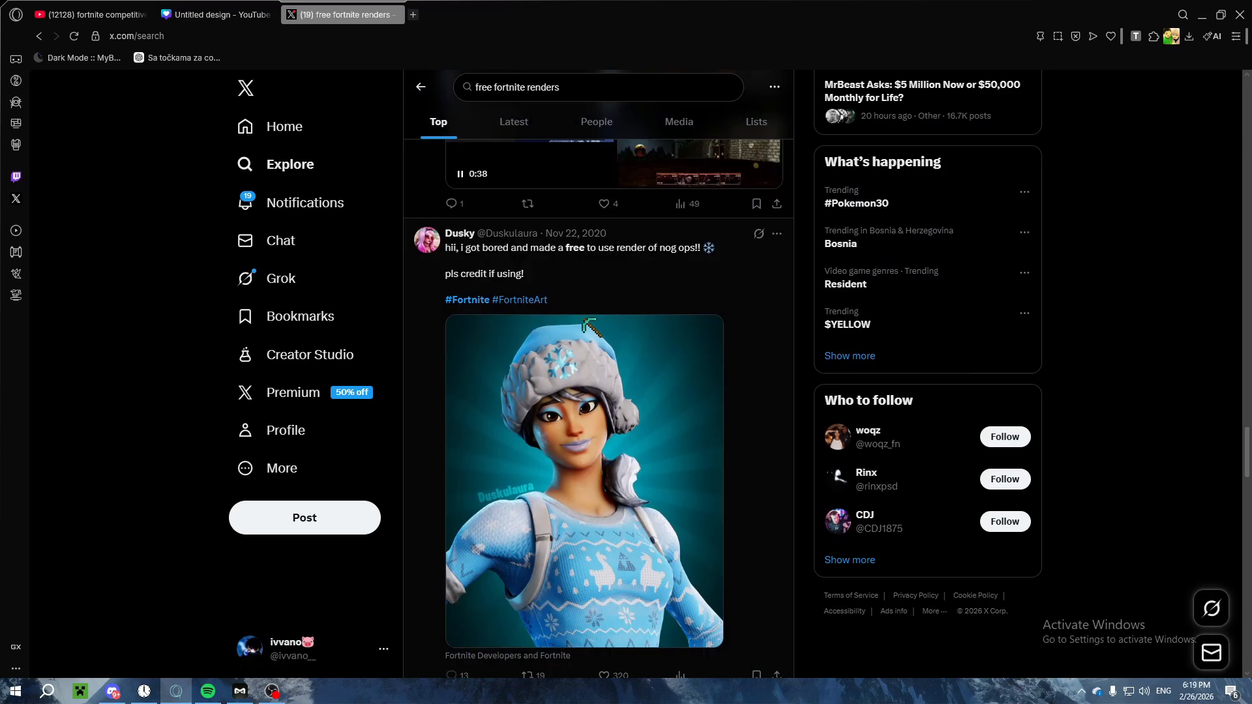
scroll(584, 320, down, 15)
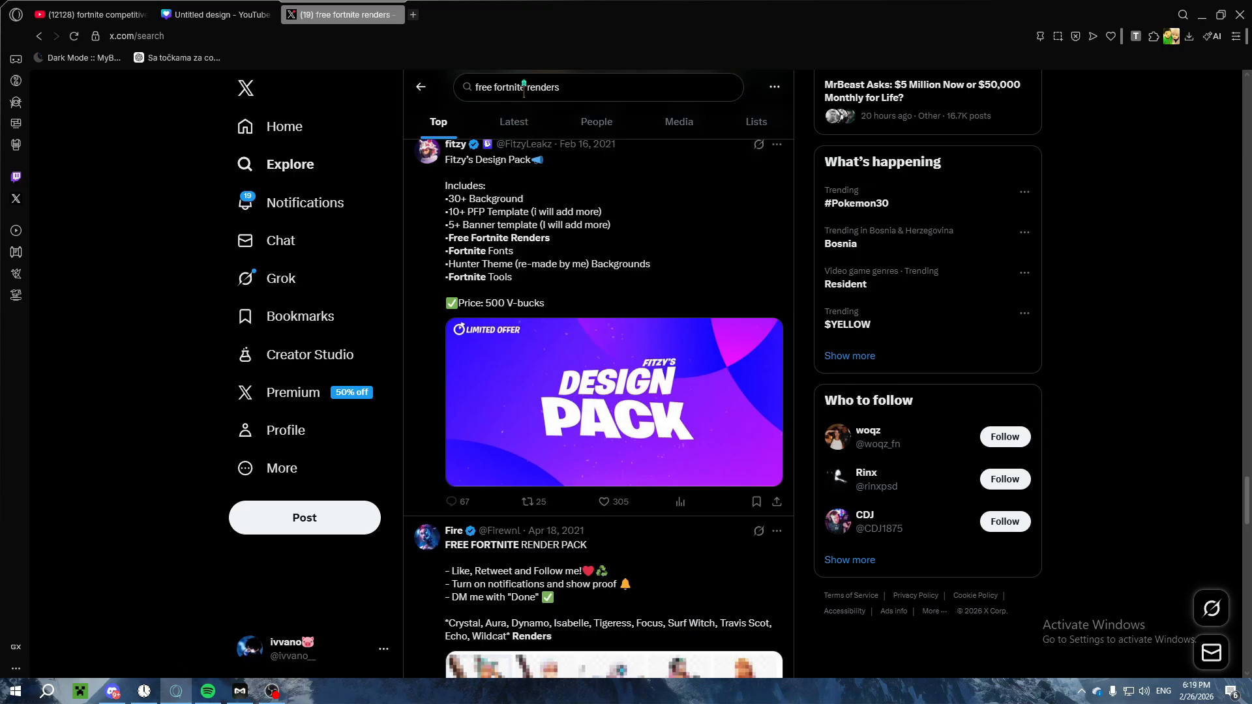
Step: Search X for "free fortnite thumbnail assets"
drag(562, 87, 410, 117)
text(free)
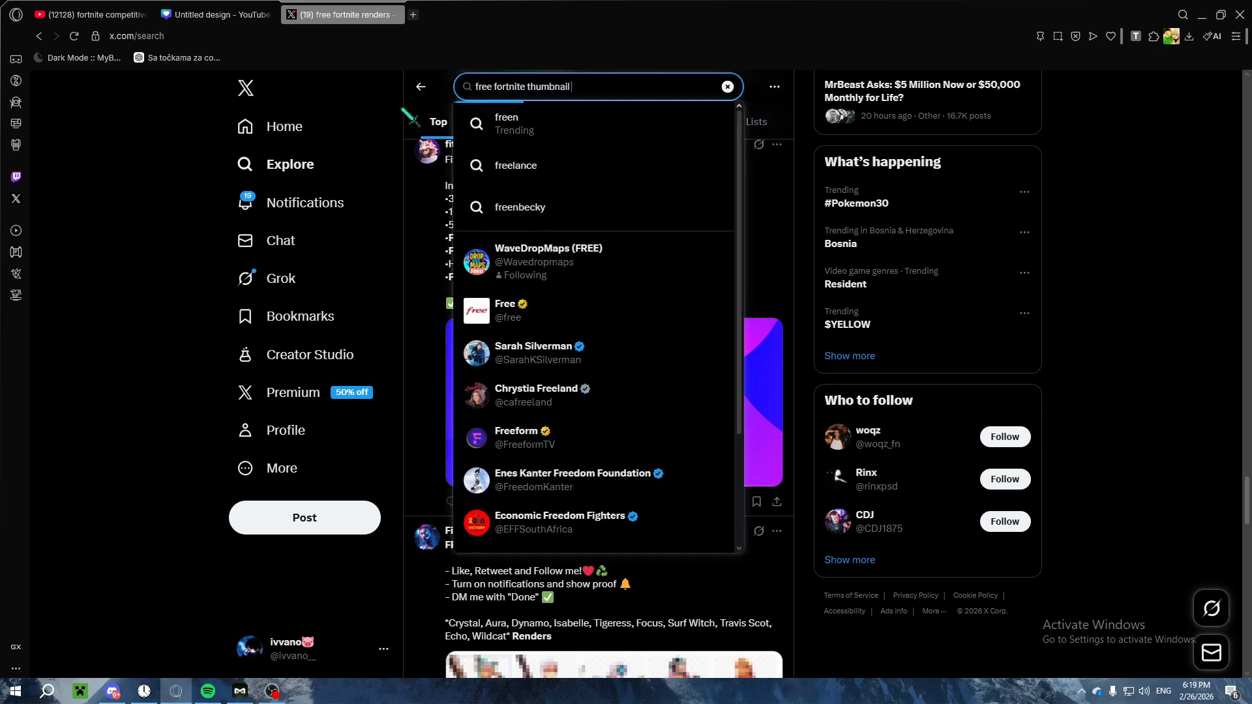
key(Return)
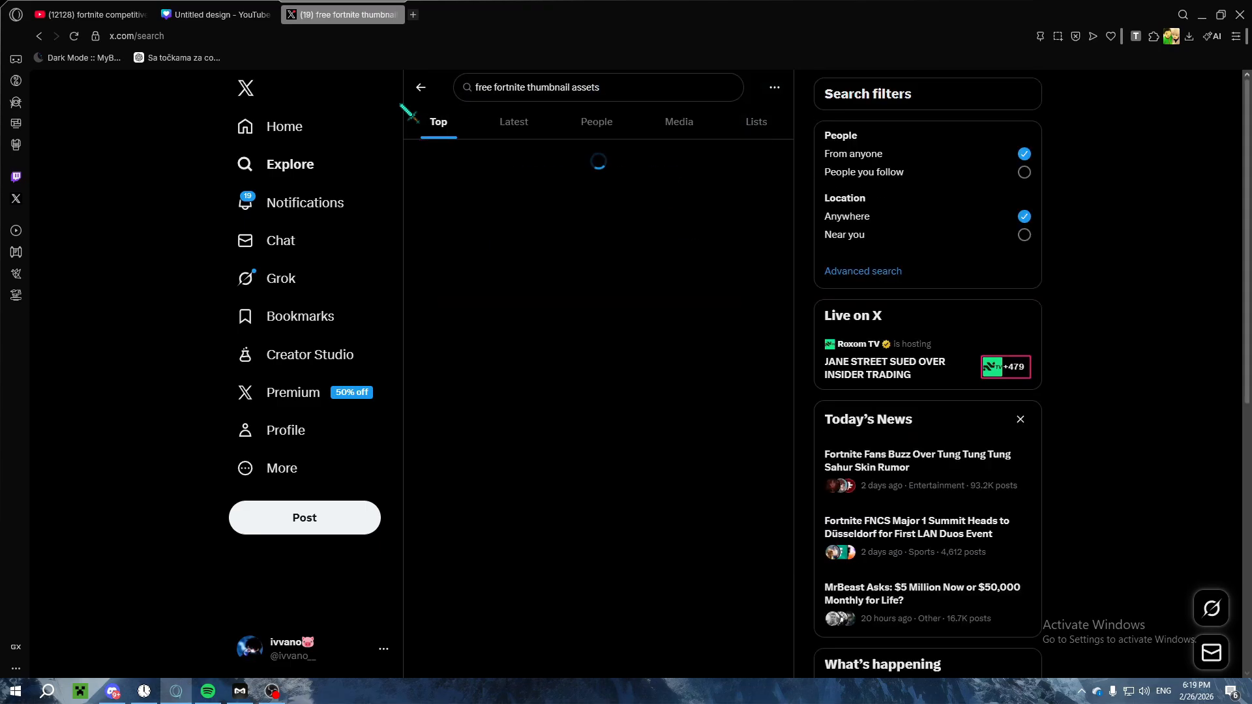
Step: Search Google for "fortnite thumbnail assets free" in a new tab
click(413, 14)
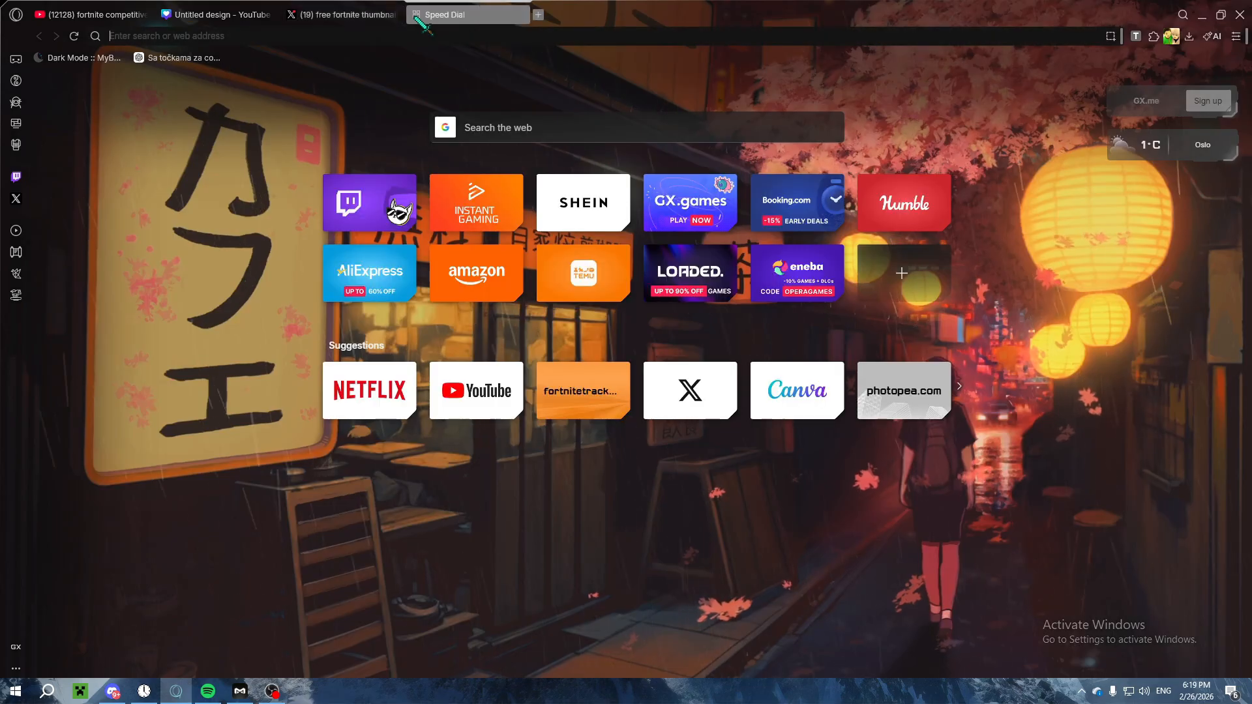
text(fortnite thumbn)
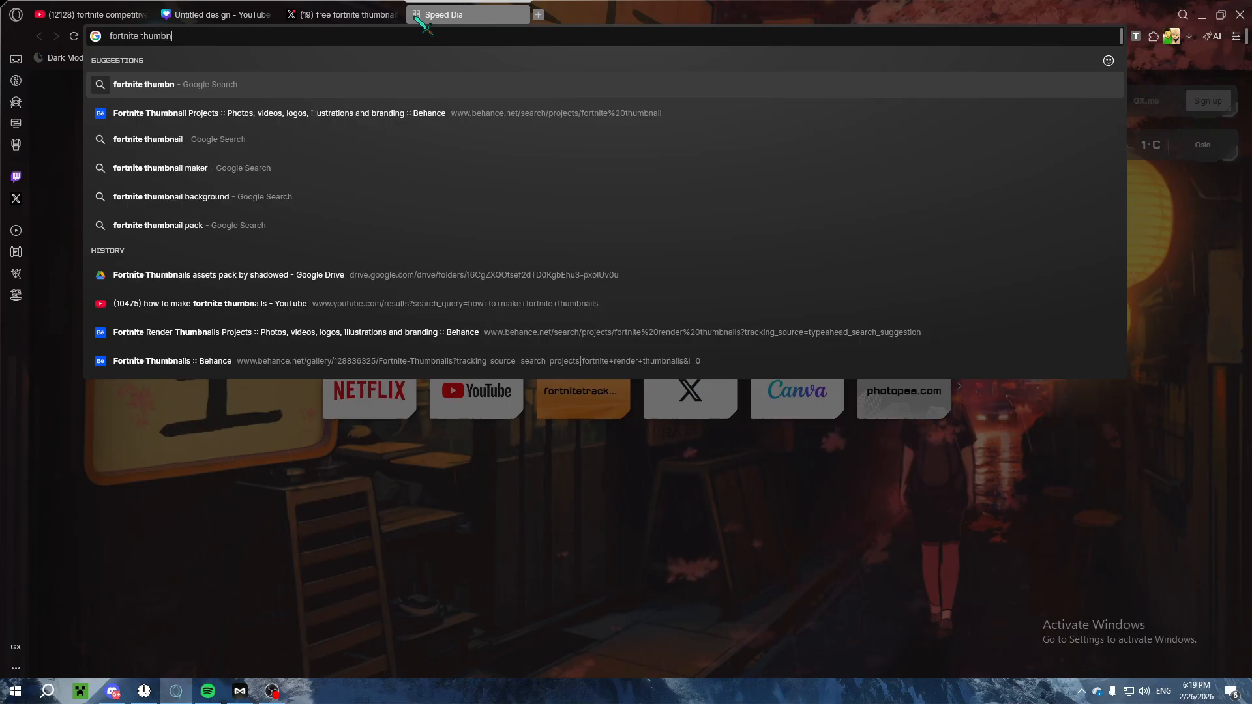
text(ail axs)
key(BackSpace)
key(BackSpace)
text(ssets free)
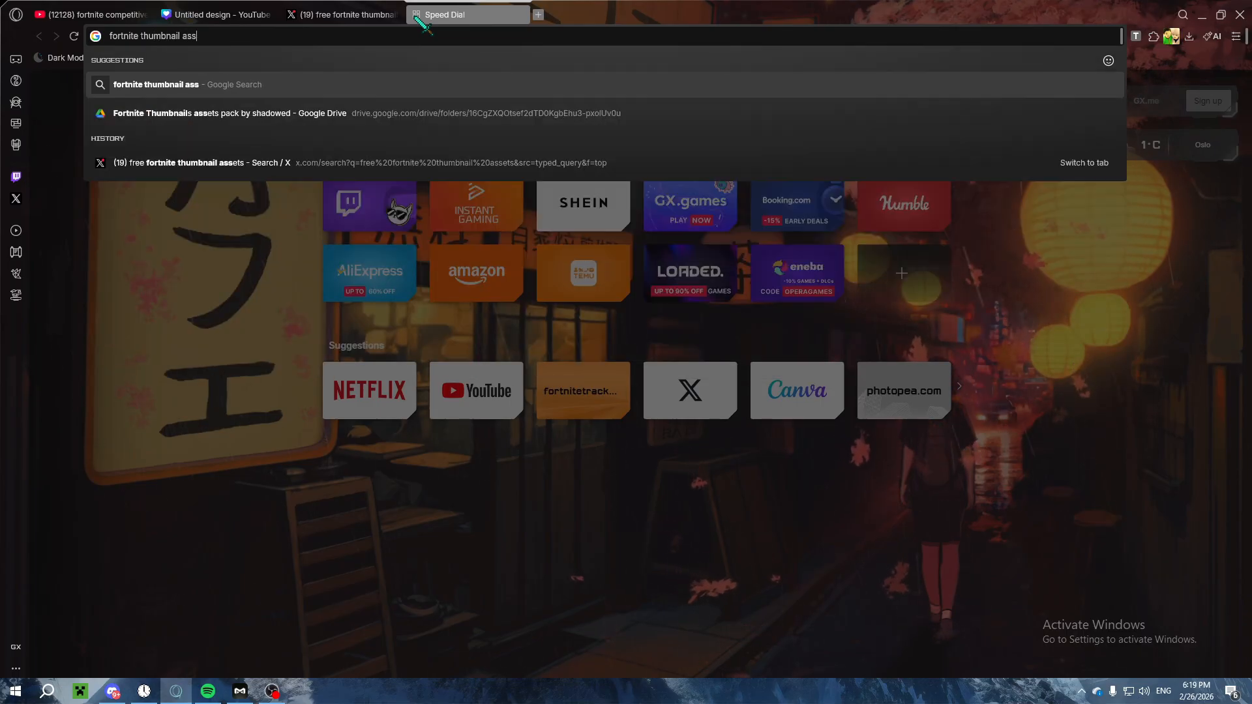
key(Return)
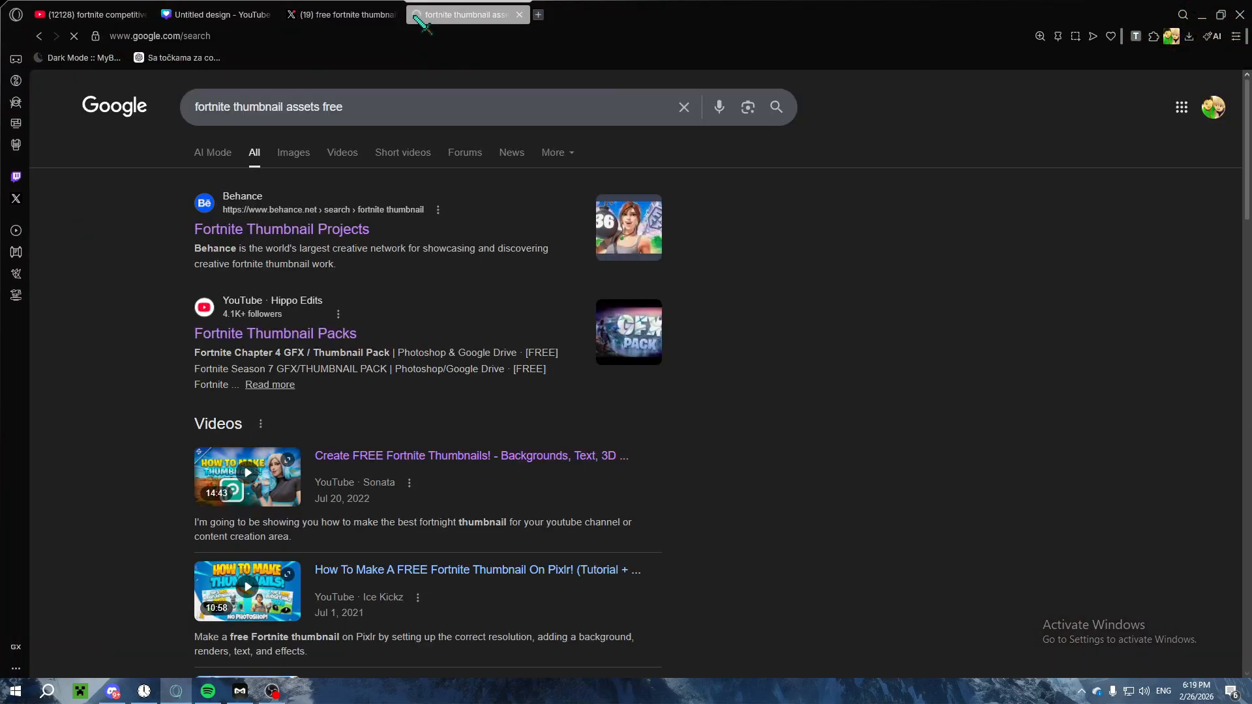
Step: Look through the Google results and open the Beyond Fortnite Assets page on Fortnite.GG
scroll(592, 285, down, 2)
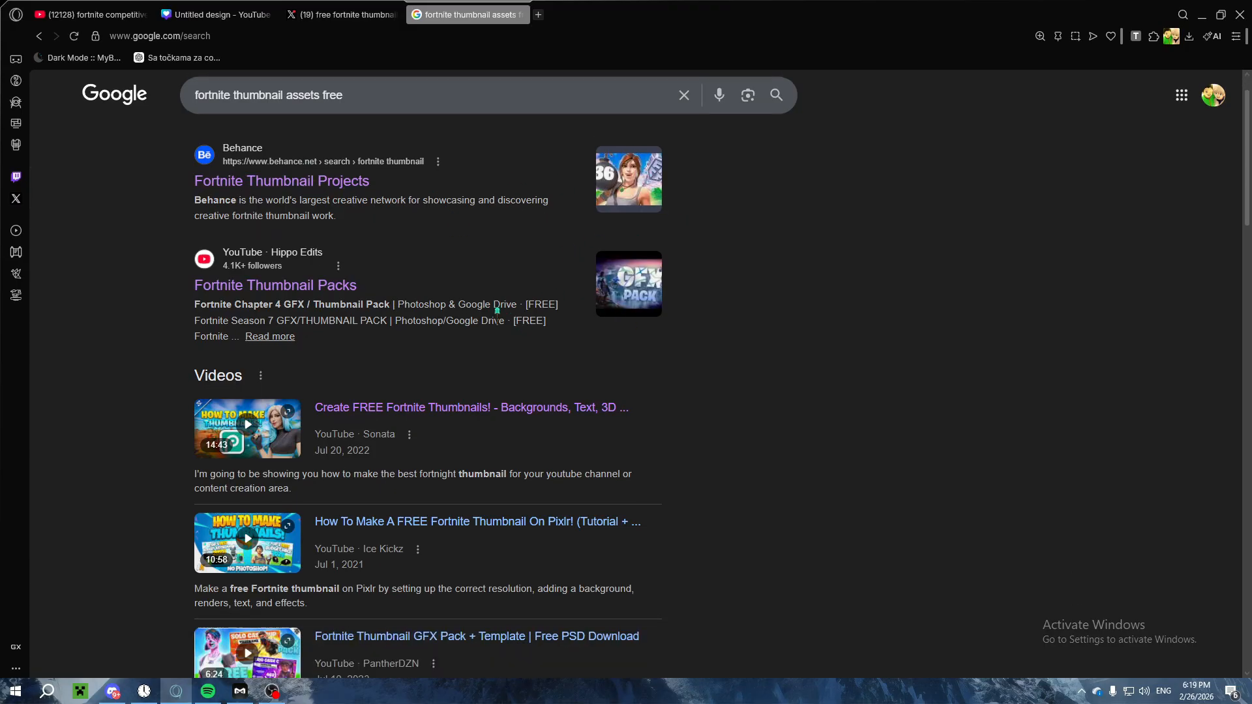
scroll(307, 202, down, 1)
scroll(428, 385, down, 1)
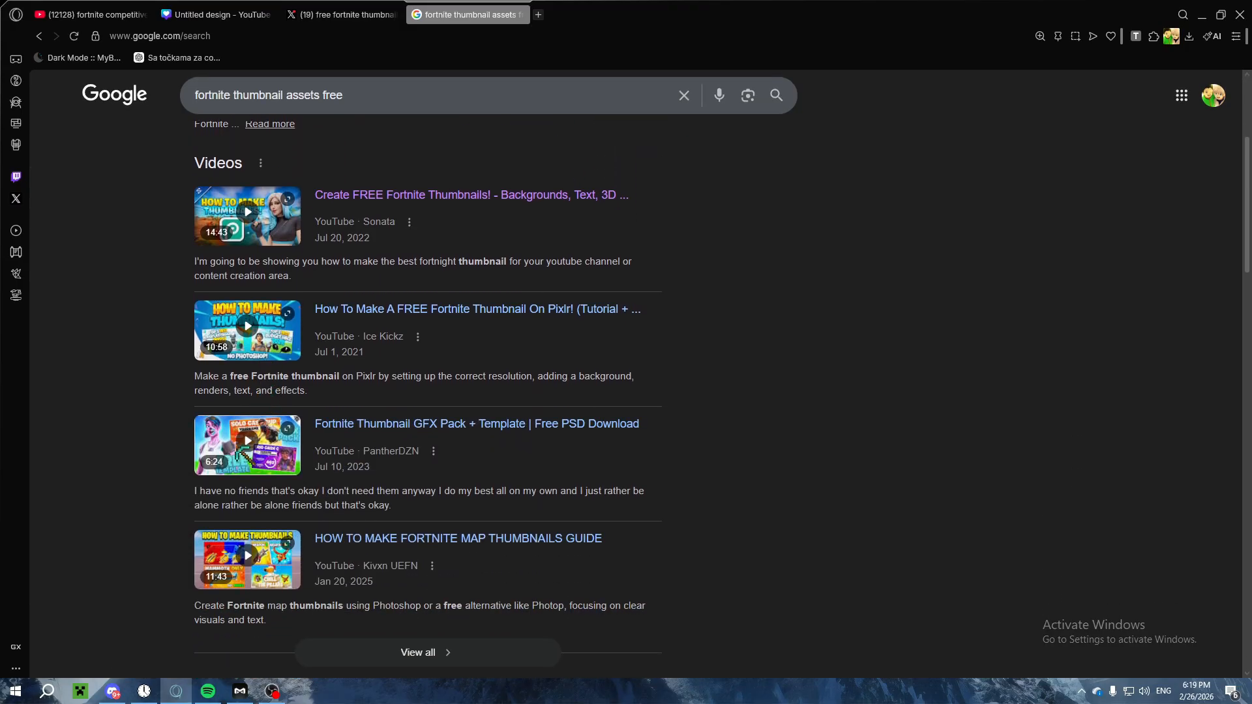
scroll(264, 376, down, 6)
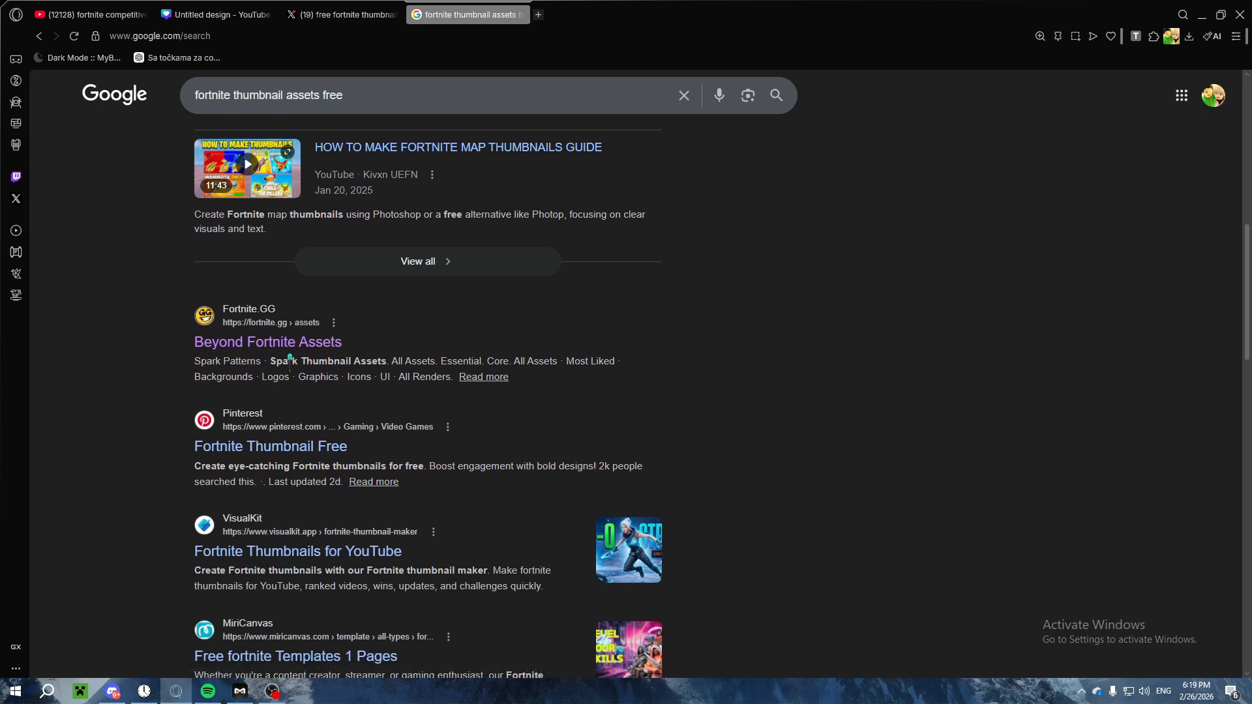
click(272, 342)
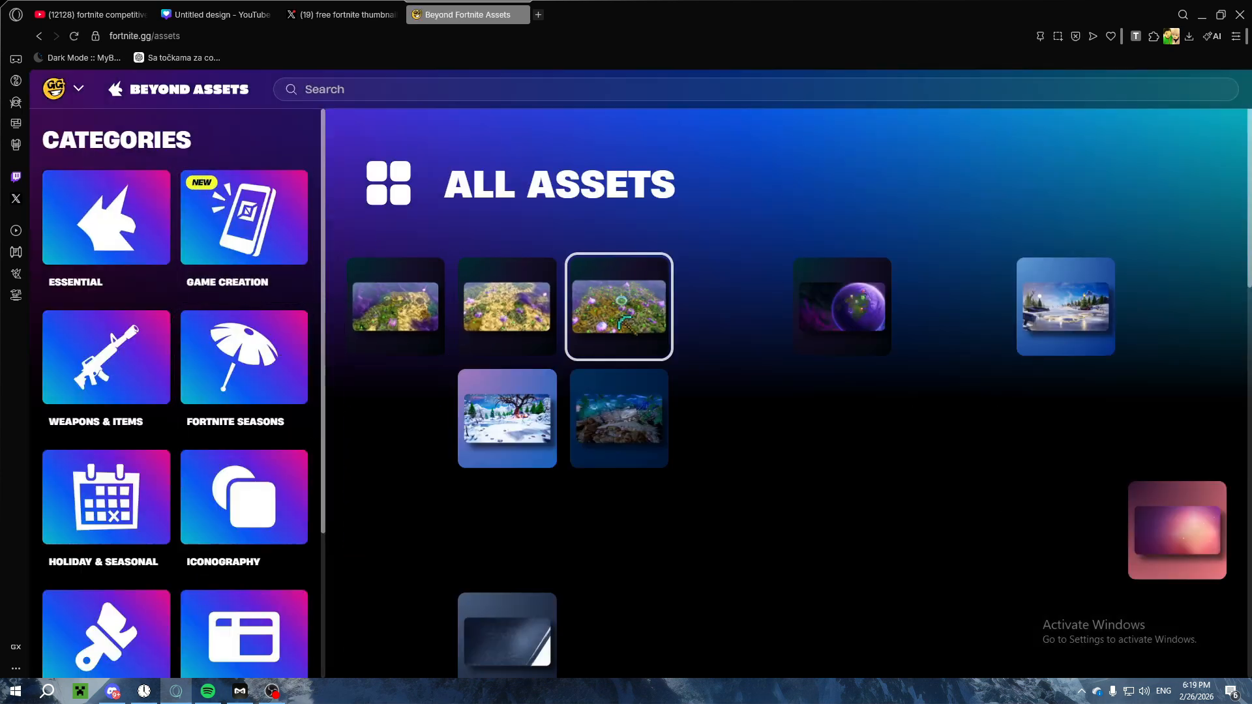
Step: Browse the All Assets library for backgrounds, weapons, icons and logos usable in a thumbnail
scroll(620, 320, down, 8)
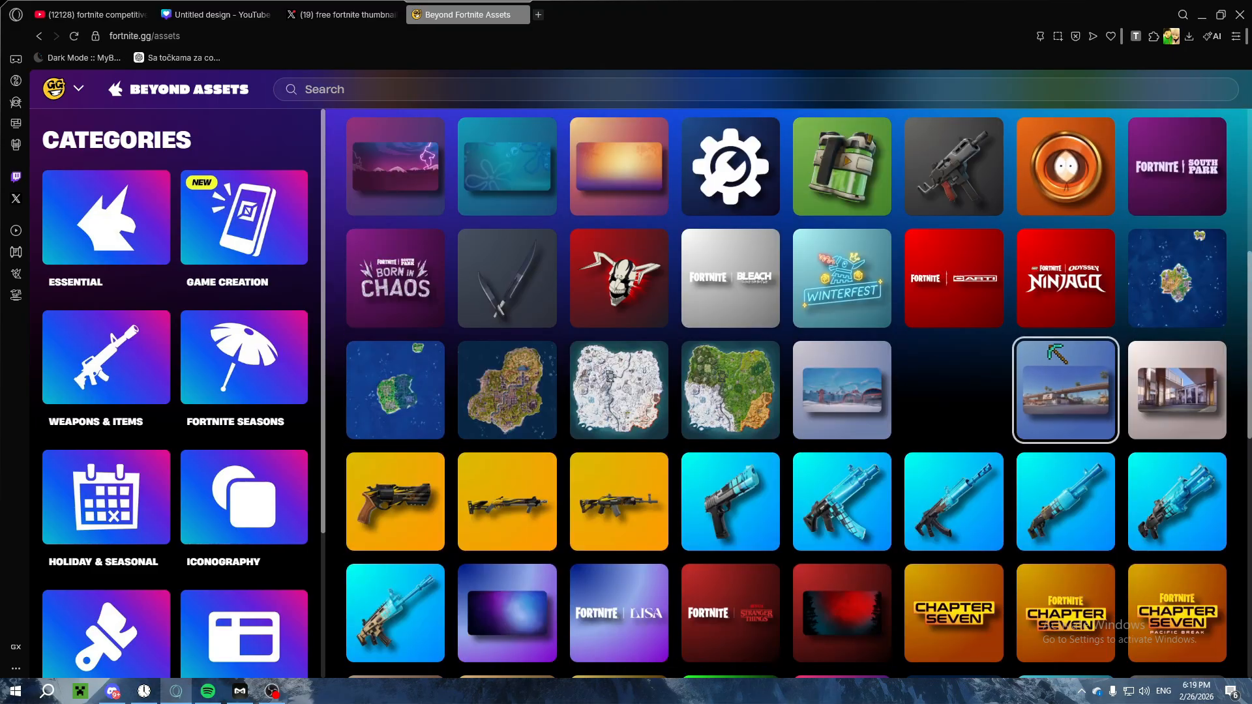
scroll(1049, 345, down, 10)
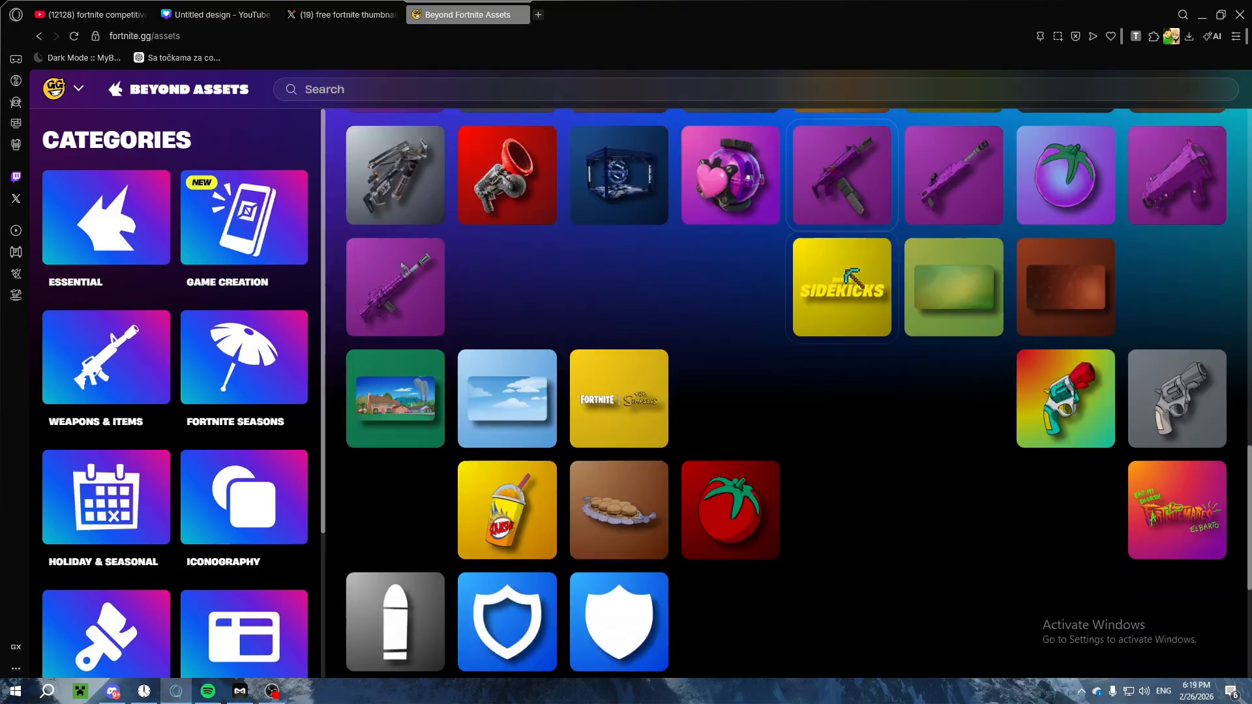
scroll(851, 277, down, 3)
click(511, 183)
click(571, 225)
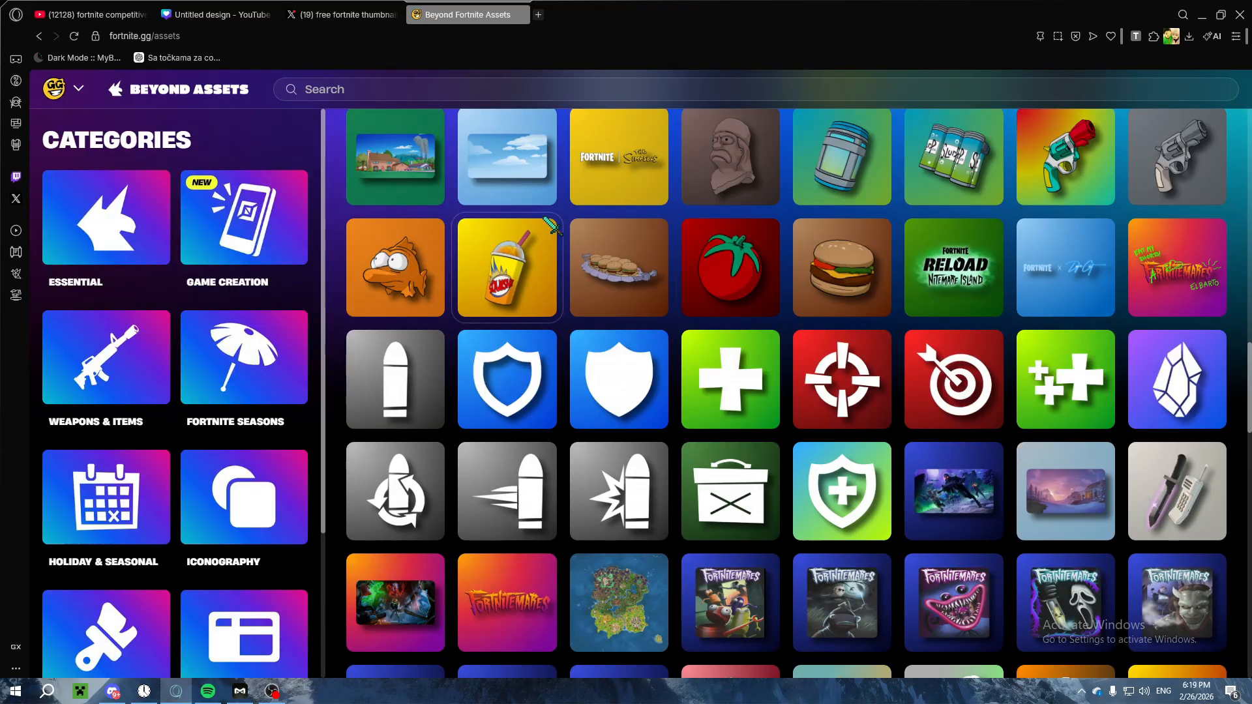
scroll(545, 220, down, 15)
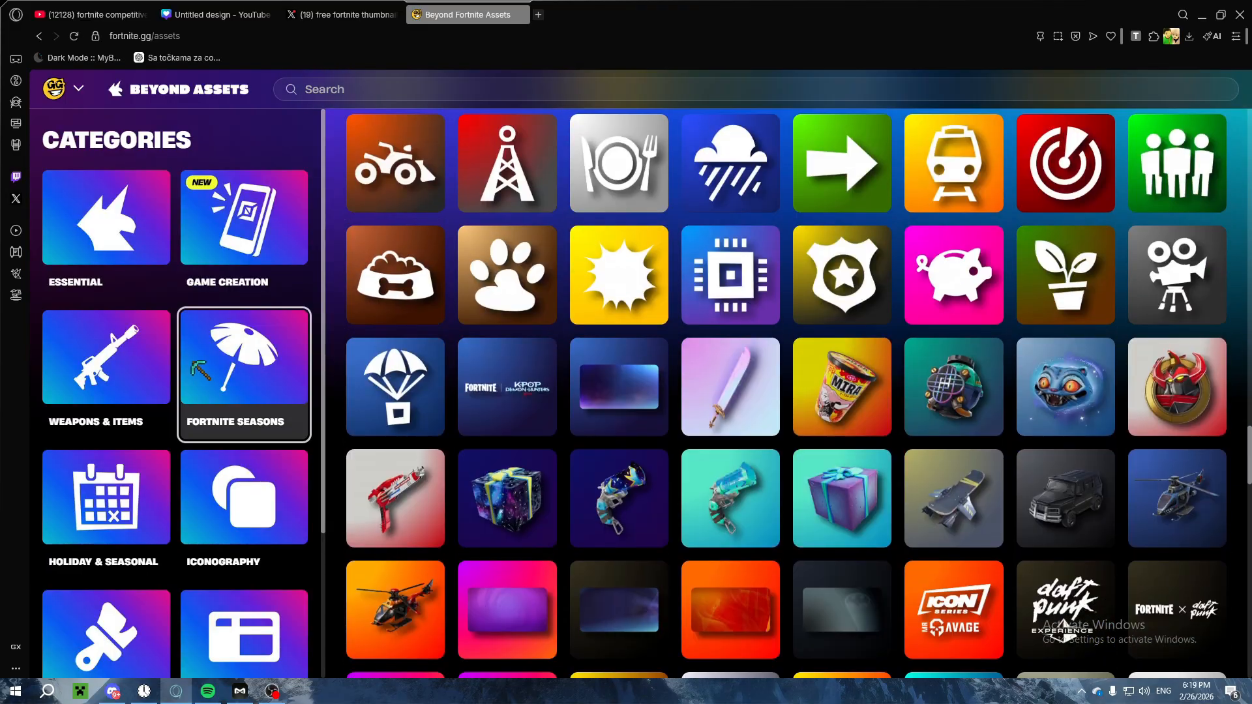
Step: Open the Fortnite Seasons category and view the assets of CH4 S4 – Last Resort and CH7 S1 – Pacific Break
click(193, 367)
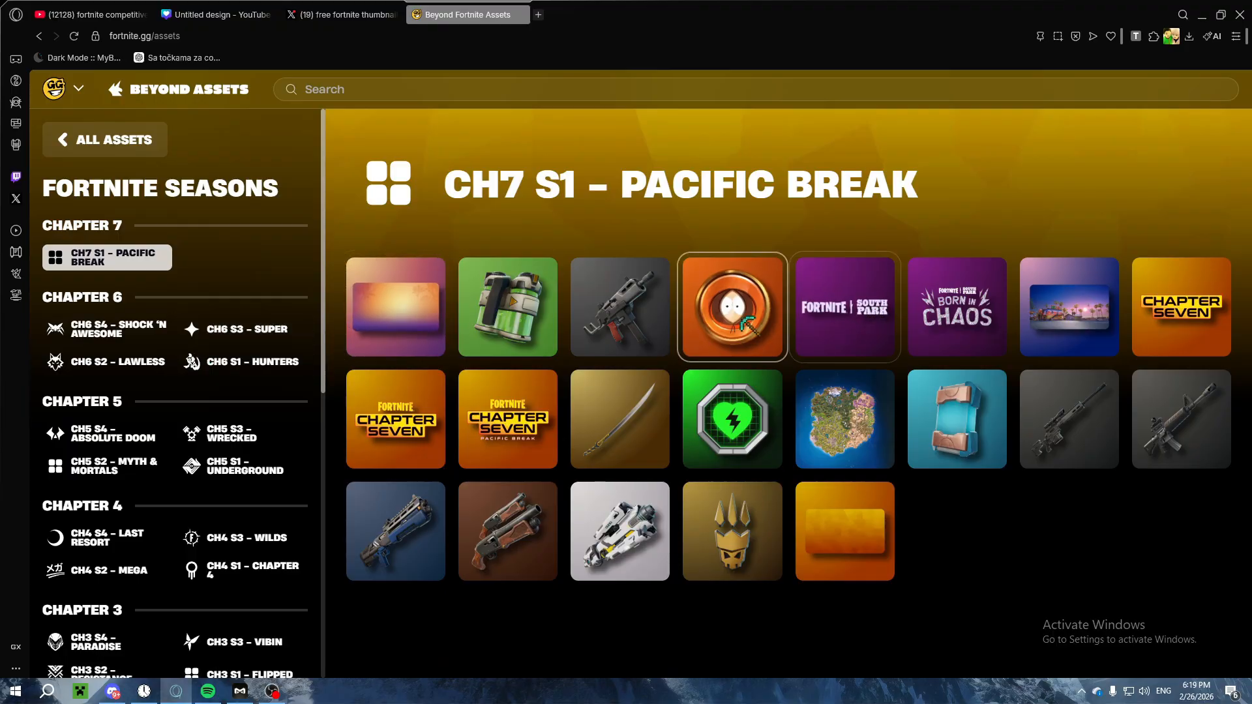
click(841, 420)
click(819, 284)
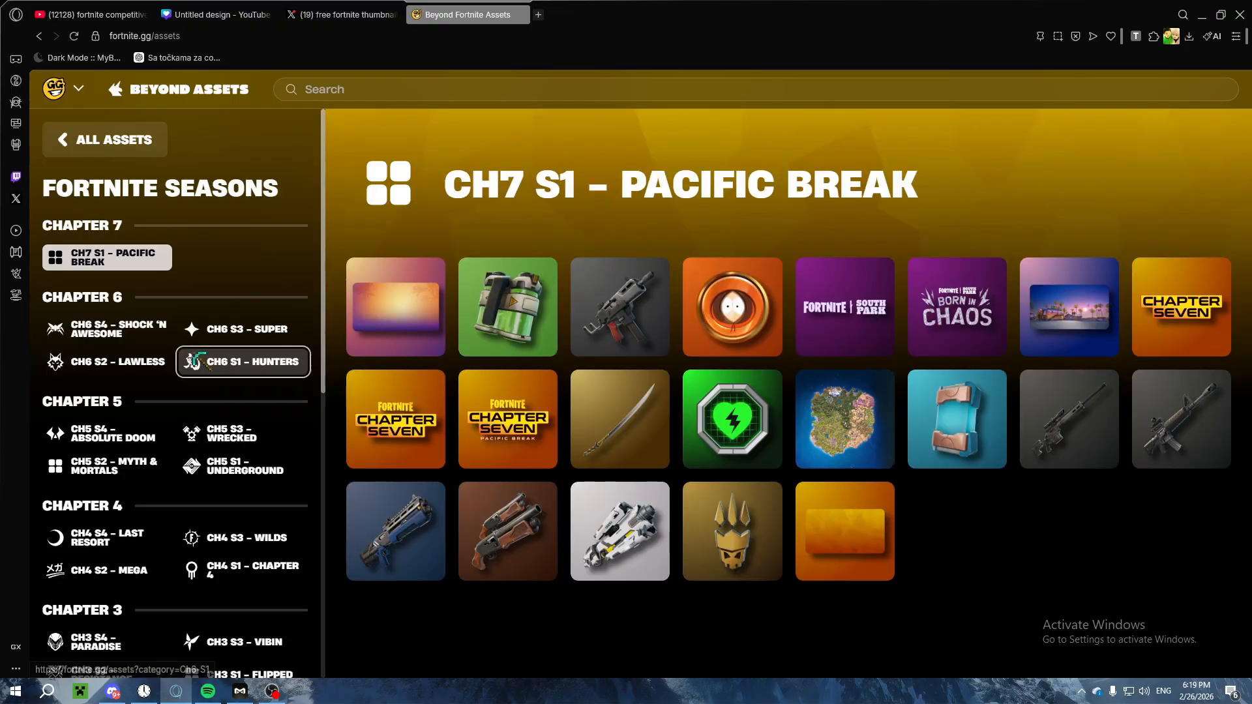
scroll(163, 424, down, 1)
click(117, 483)
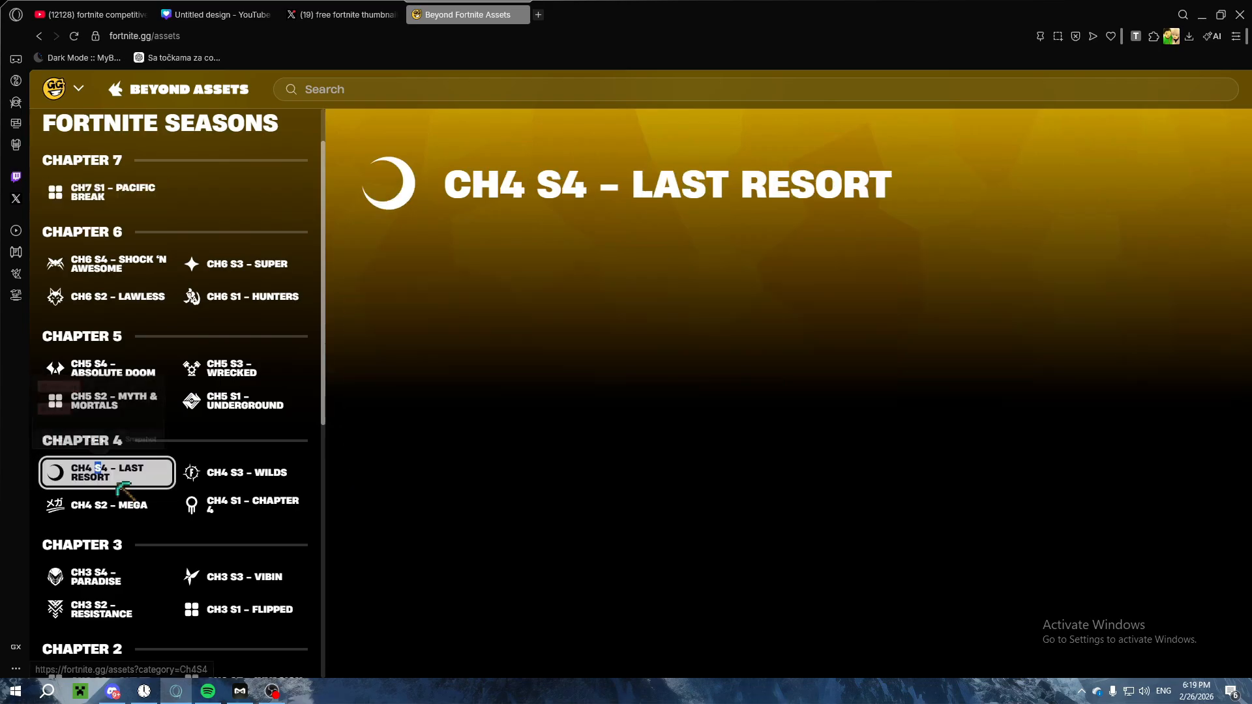
click(108, 401)
click(108, 192)
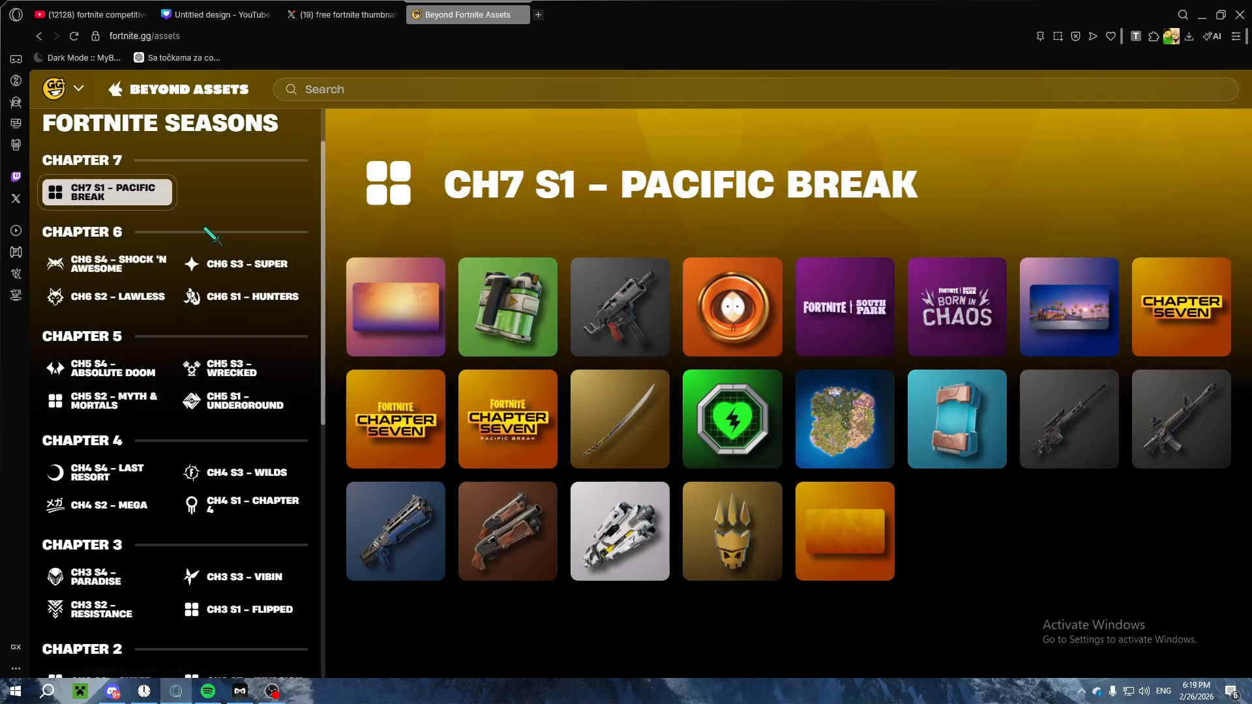
Step: Check the Canva thumbnail design, then return to X and search for "free fortnite thumbnail renders"
click(346, 15)
click(222, 15)
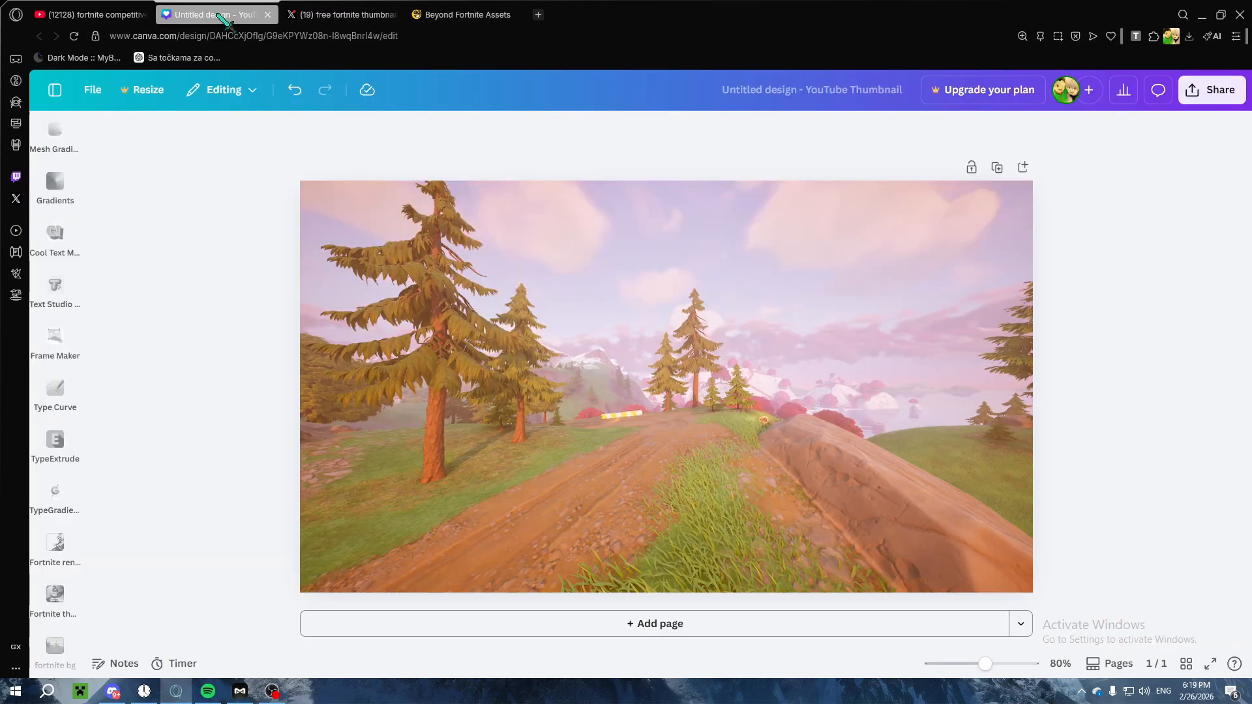
click(334, 12)
drag(607, 87, 507, 90)
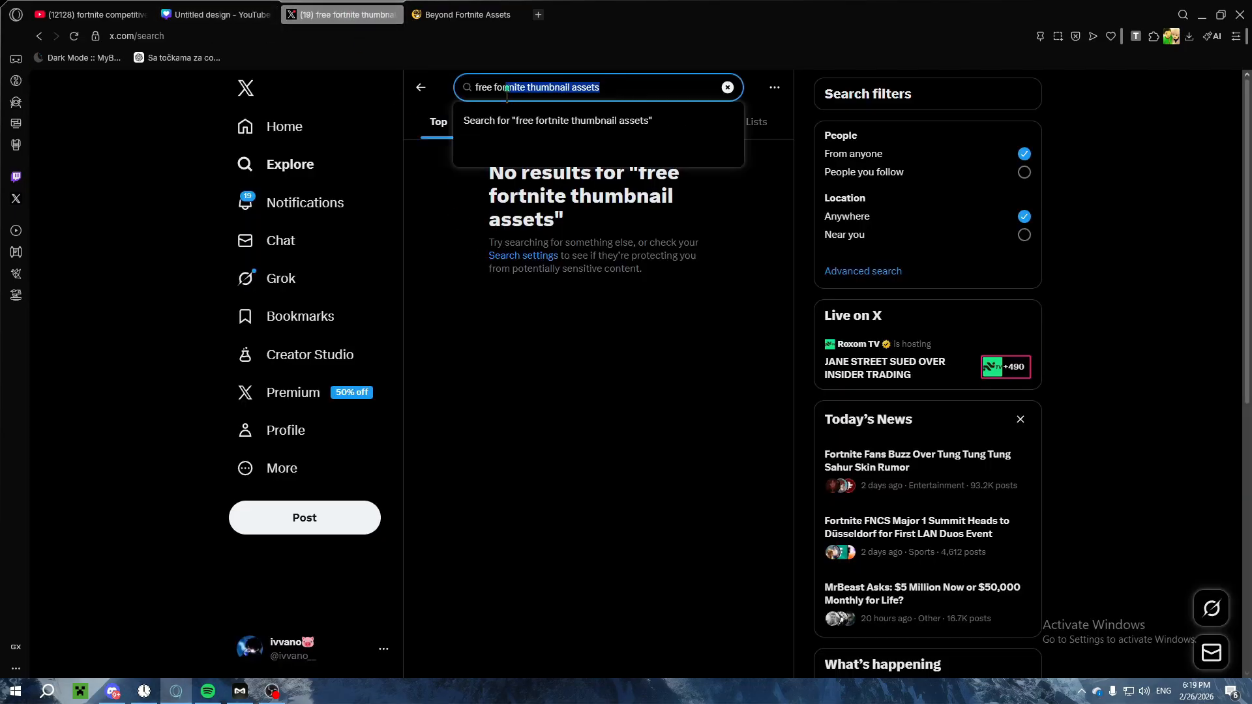
text(free fortnite thum)
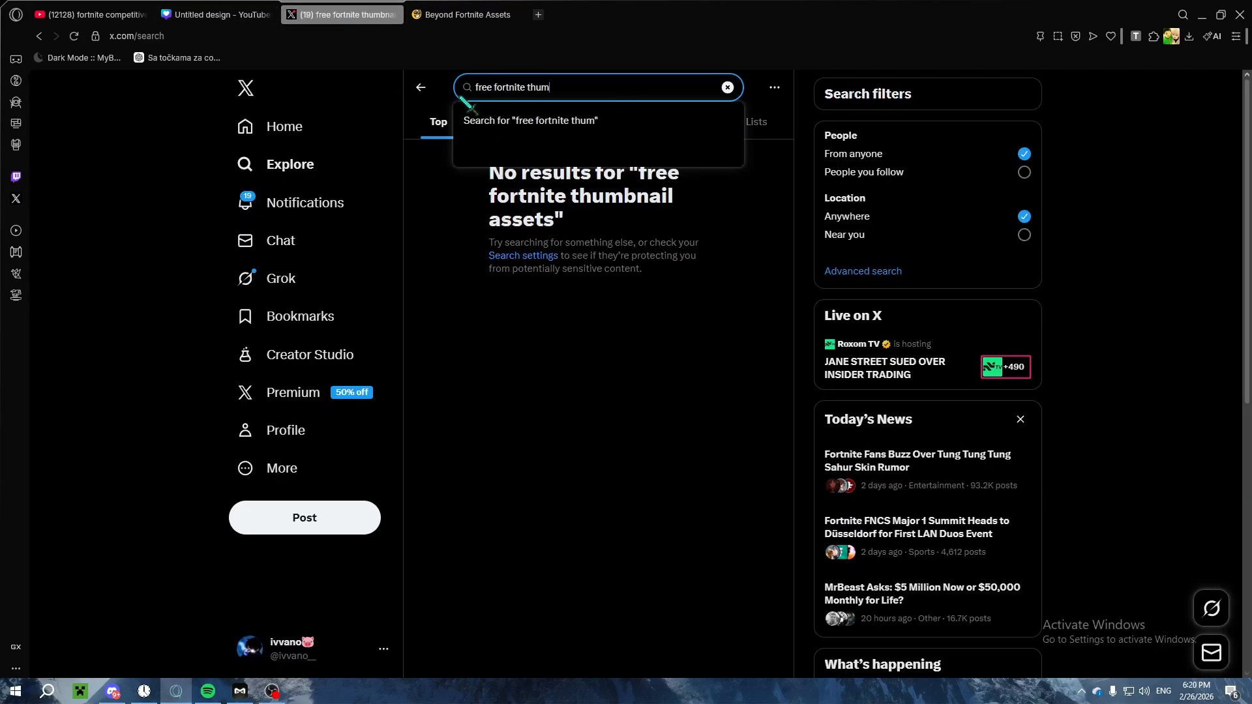
text(bnail renders)
key(Return)
mouse_move(473, 168)
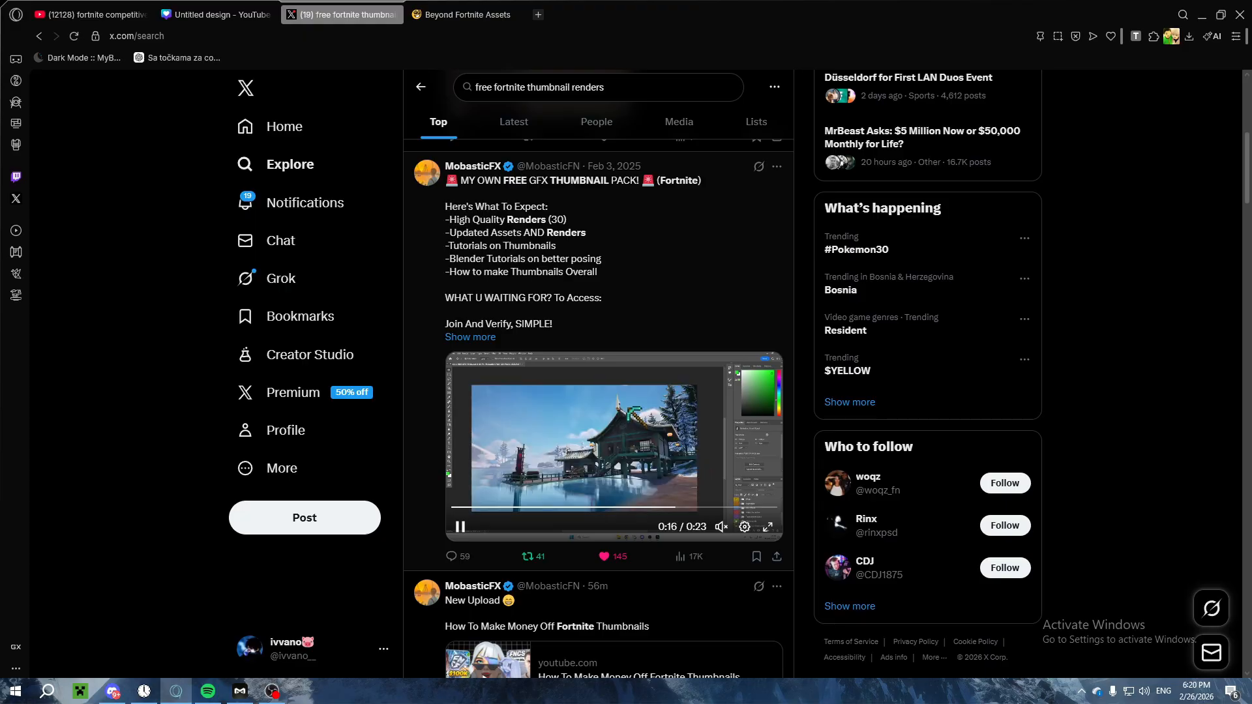
Step: Look through the posts on free Fortnite thumbnail renders for GFX and design packs
scroll(603, 335, down, 15)
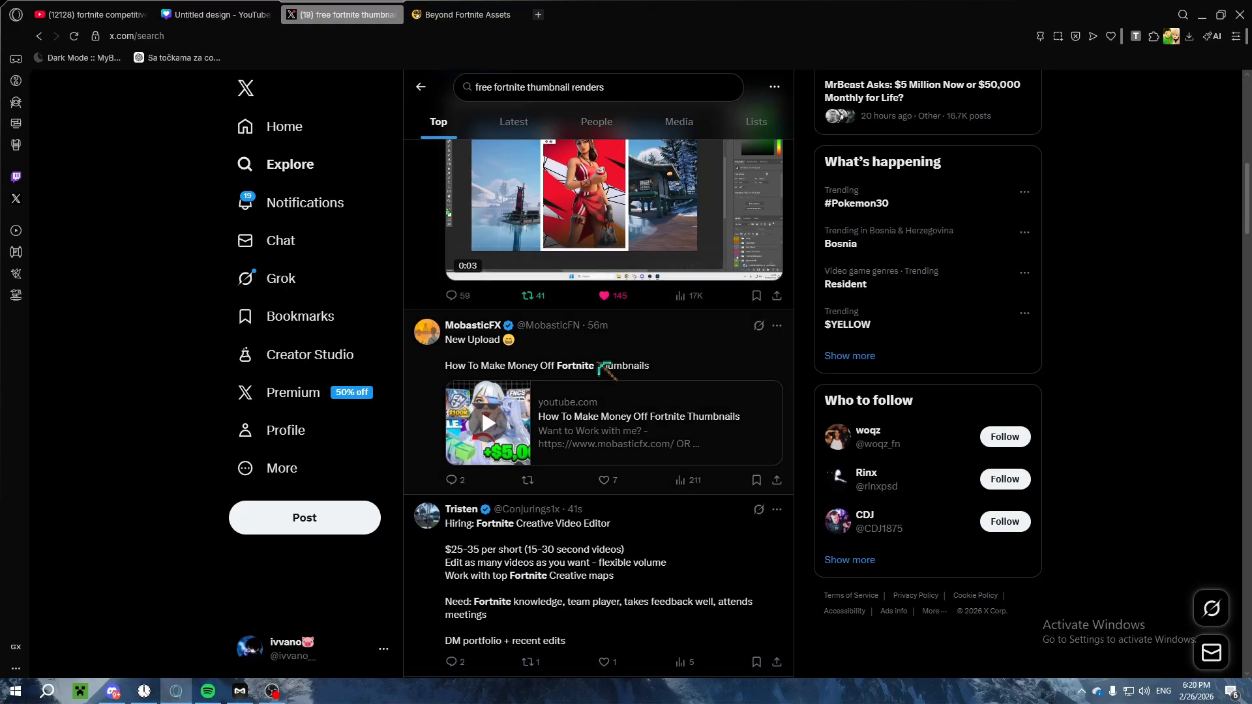
scroll(600, 333, down, 20)
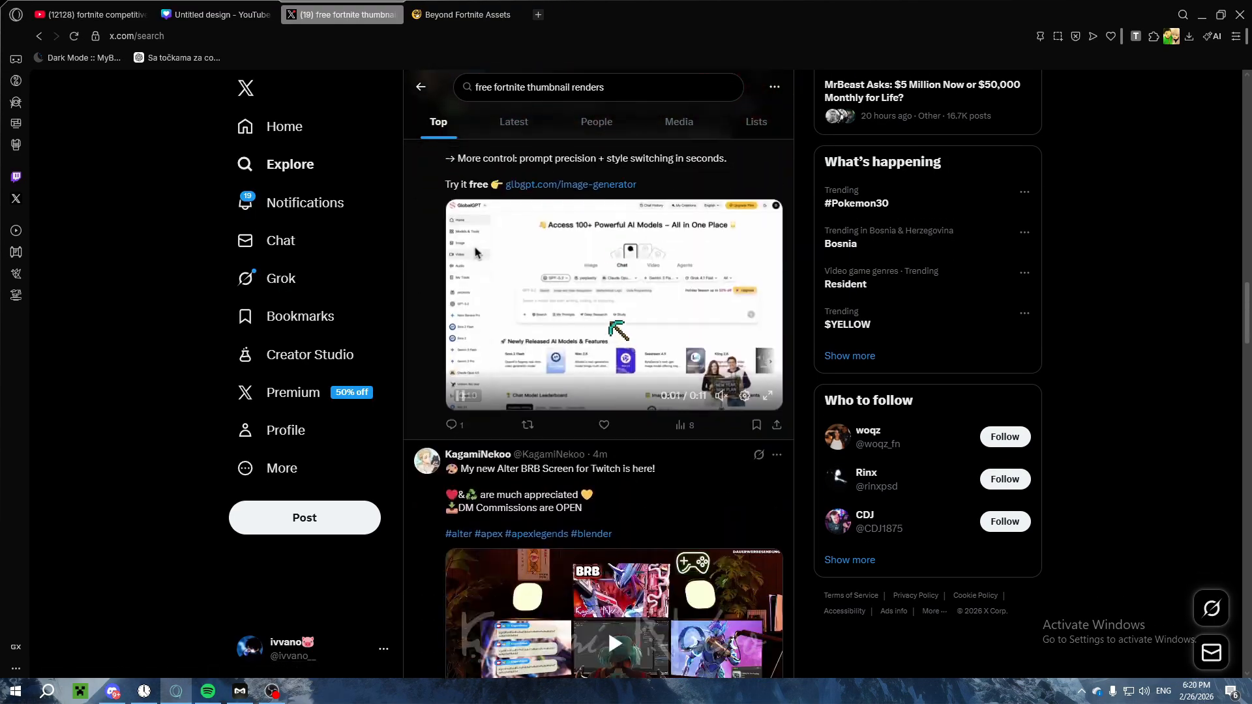
scroll(551, 308, down, 15)
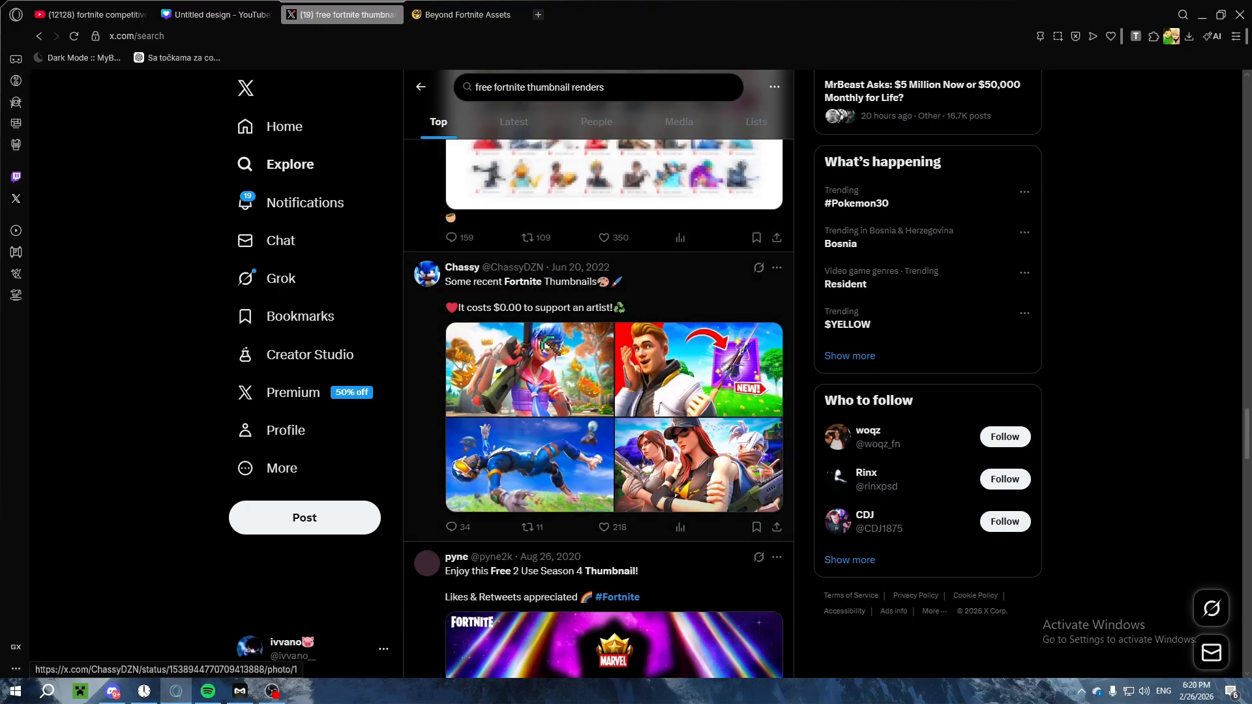
scroll(548, 280, down, 10)
scroll(558, 274, down, 12)
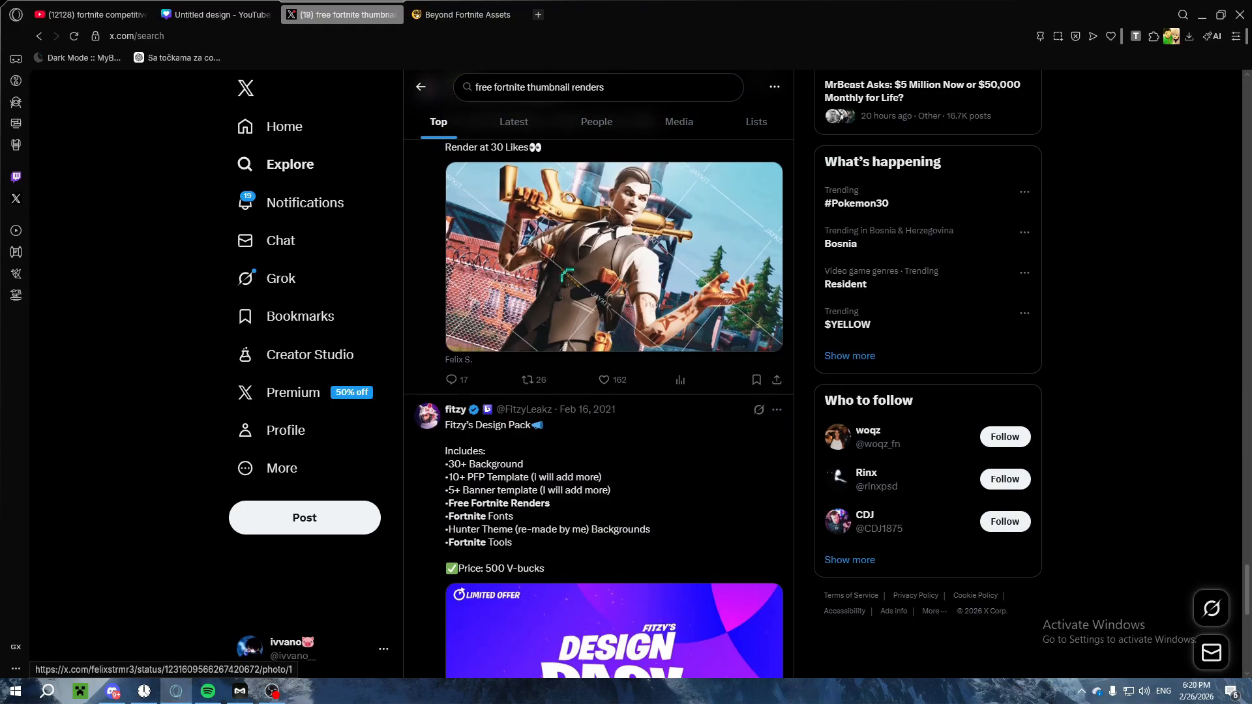
scroll(613, 256, up, 4)
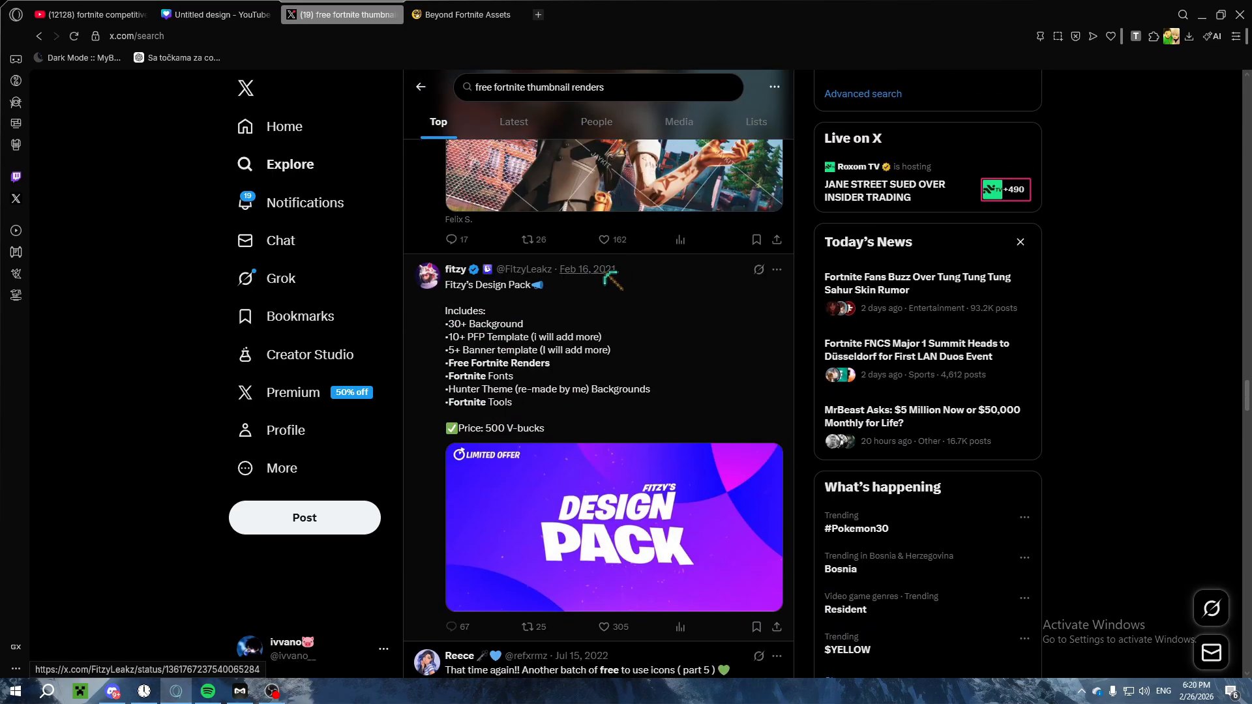
Step: Switch to Discord and look through the asset links and images posted in the thumbnails channel
key(alt+Tab)
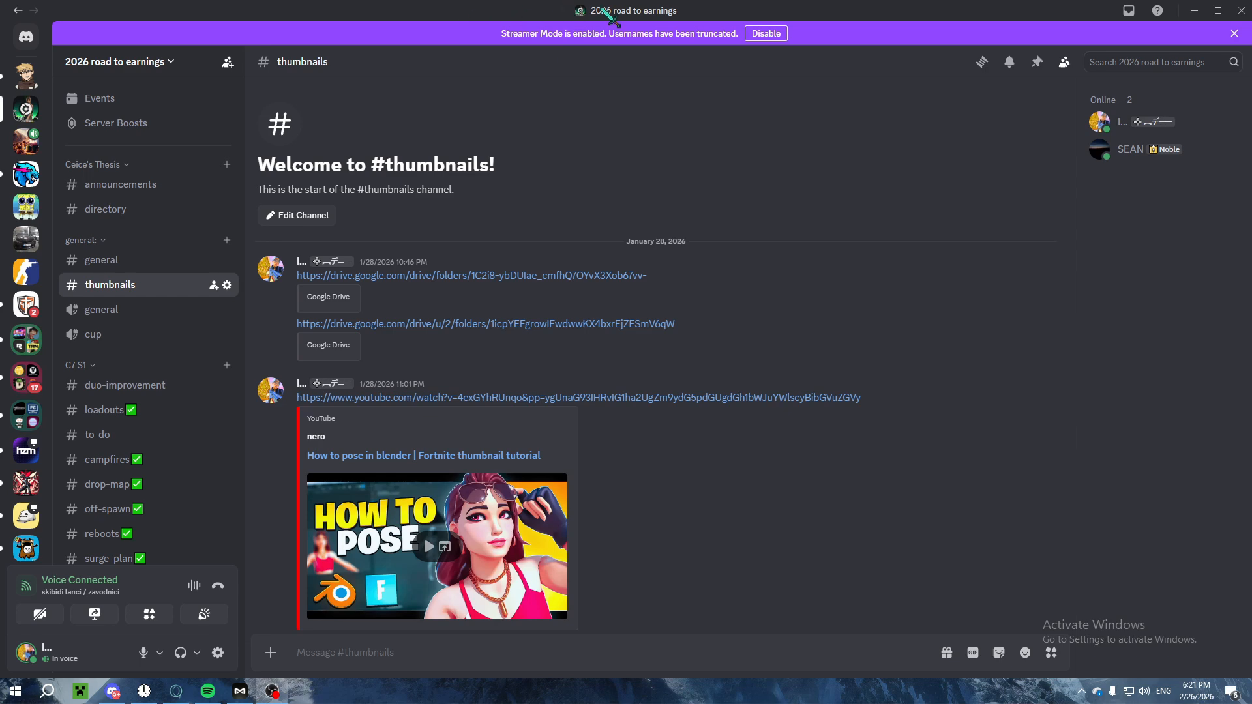
drag(600, 9, 523, 66)
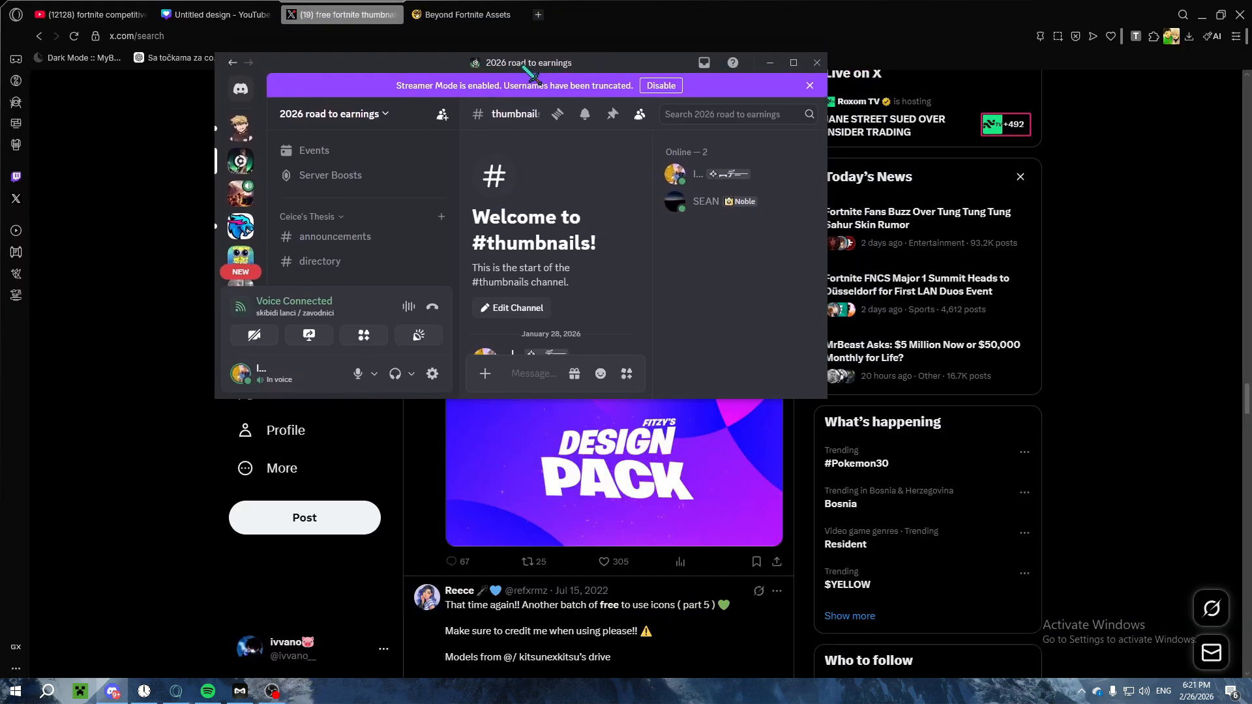
click(792, 63)
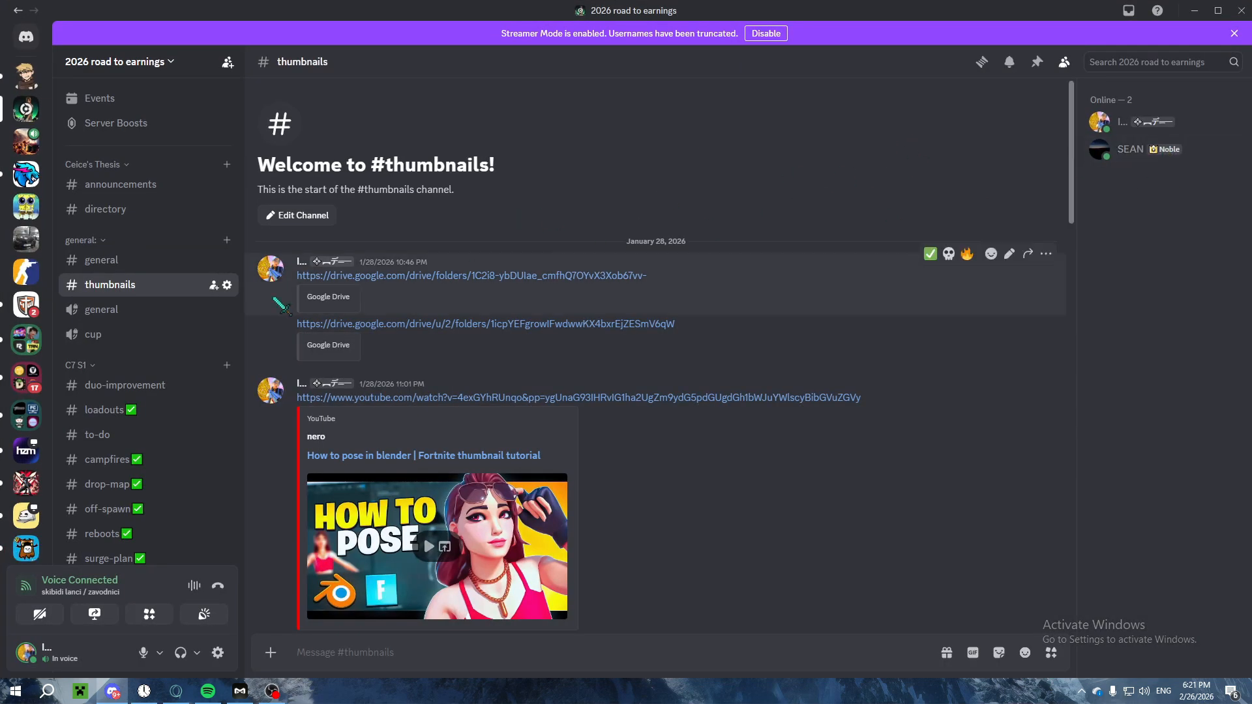
scroll(496, 213, down, 3)
scroll(521, 234, up, 2)
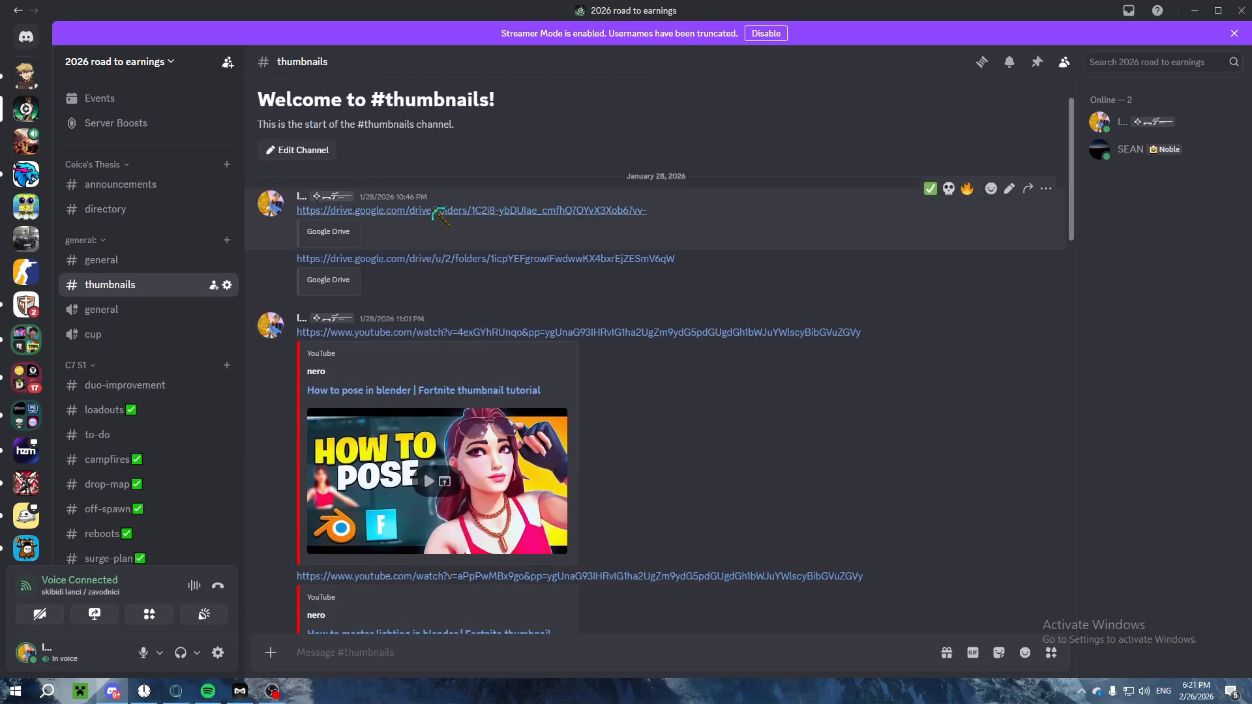
scroll(436, 215, down, 8)
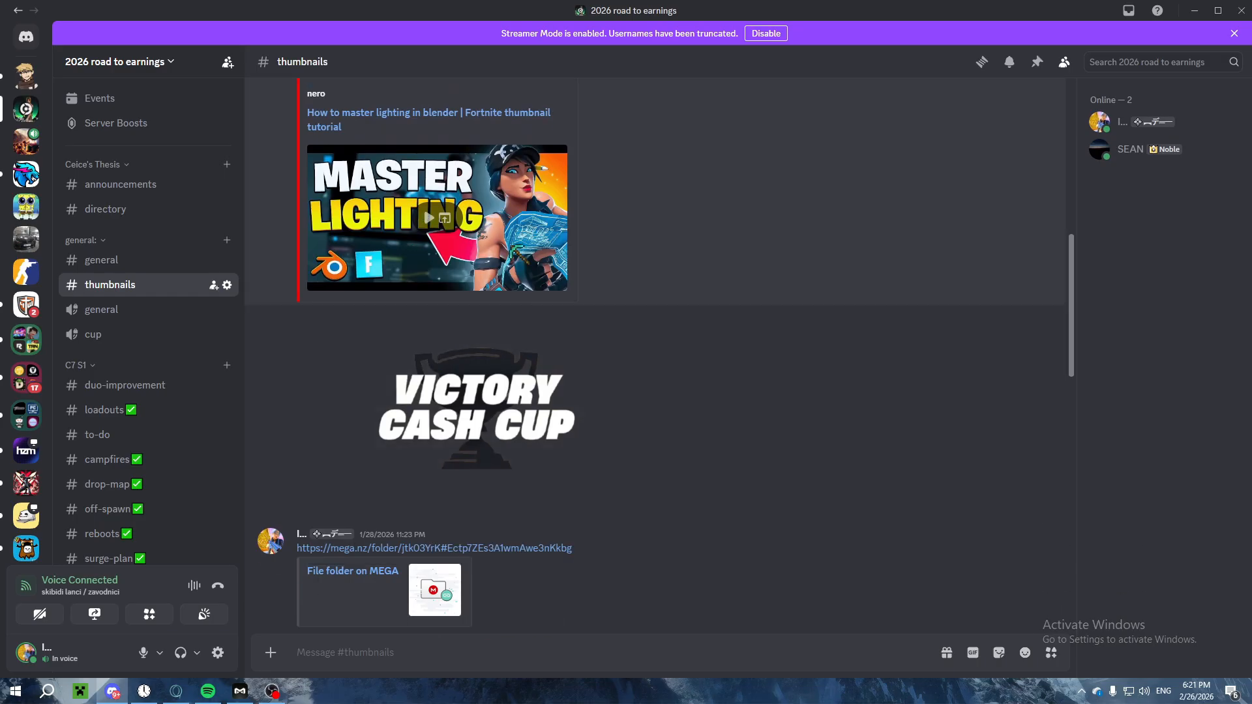
scroll(466, 207, down, 5)
scroll(400, 266, down, 8)
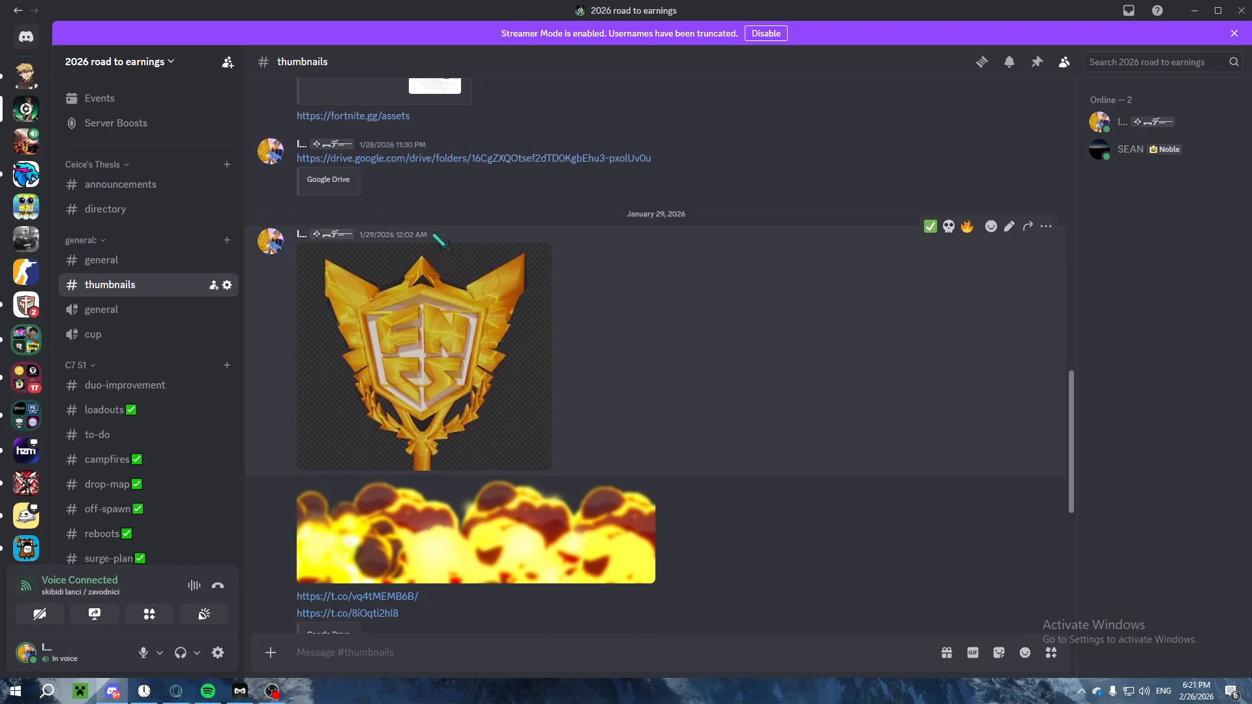
scroll(464, 318, down, 1)
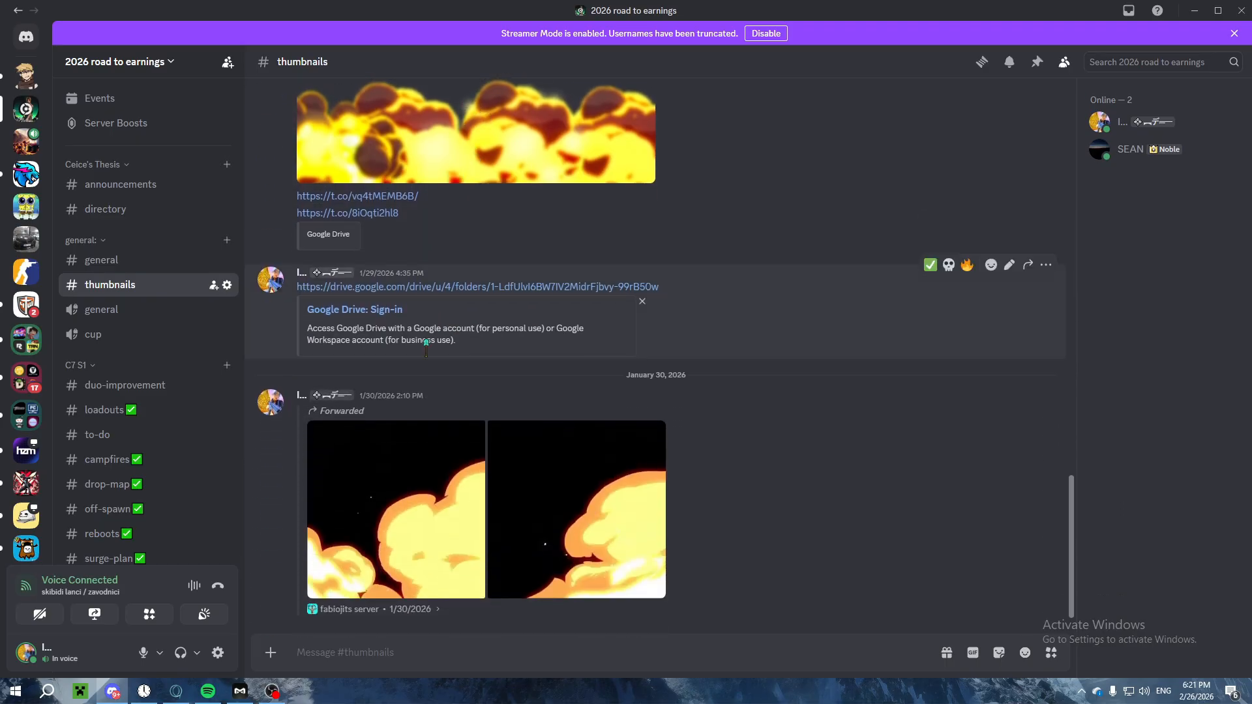
Step: View the explosion strip and the gold FNCS emblem enlarged in the thumbnails channel, then close the previews
scroll(463, 333, up, 4)
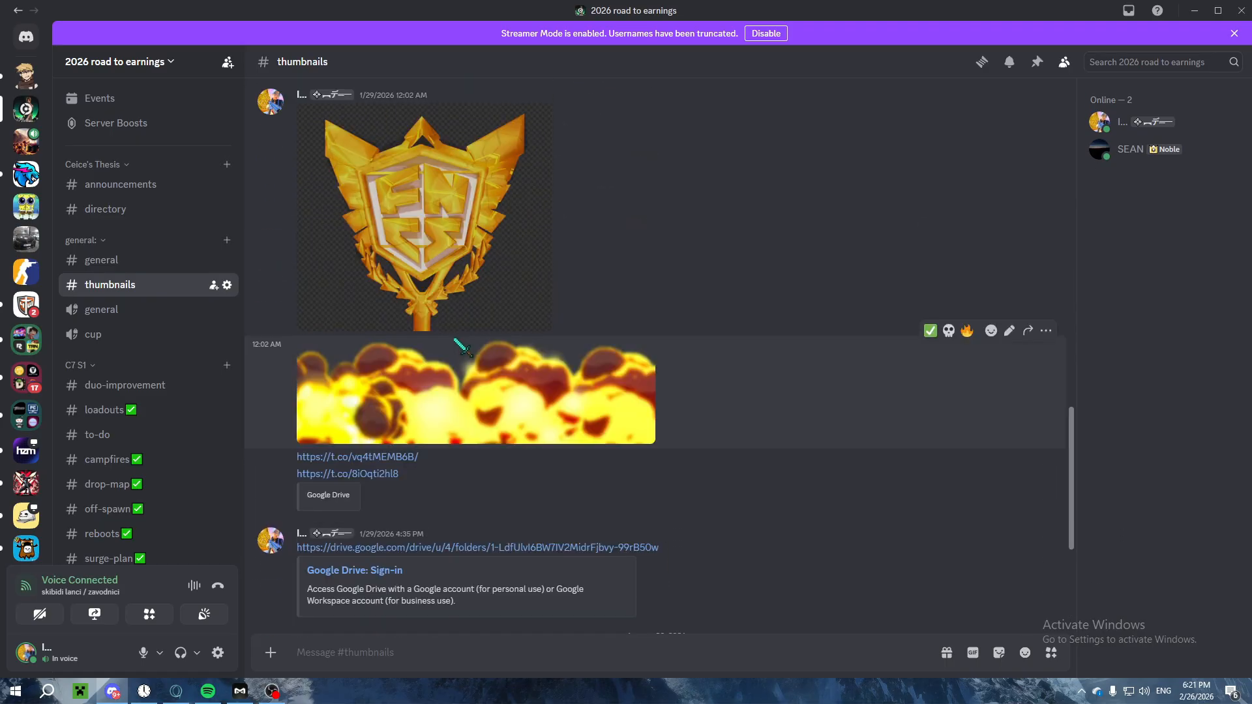
click(573, 396)
click(455, 274)
click(455, 274)
key(Escape)
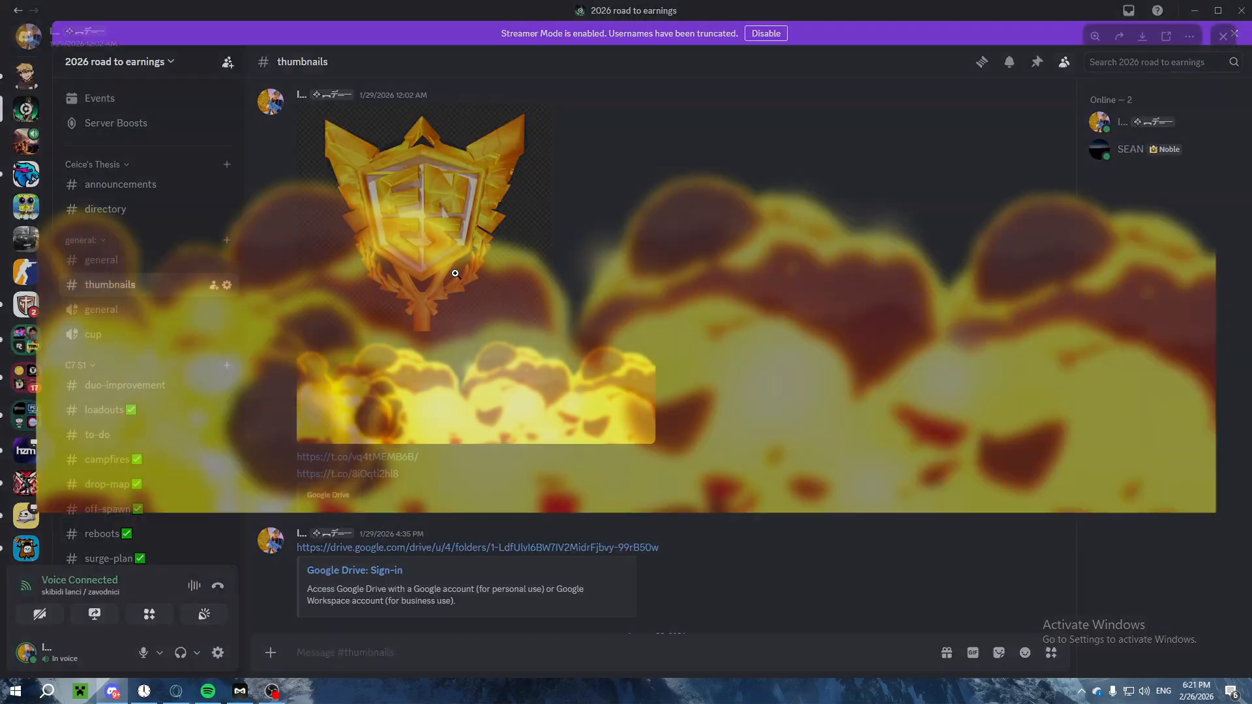
click(455, 274)
click(311, 261)
Step: Open the first Google Drive folder link posted in the thumbnails channel, leading to the 200+ Renders folder
scroll(346, 255, down, 4)
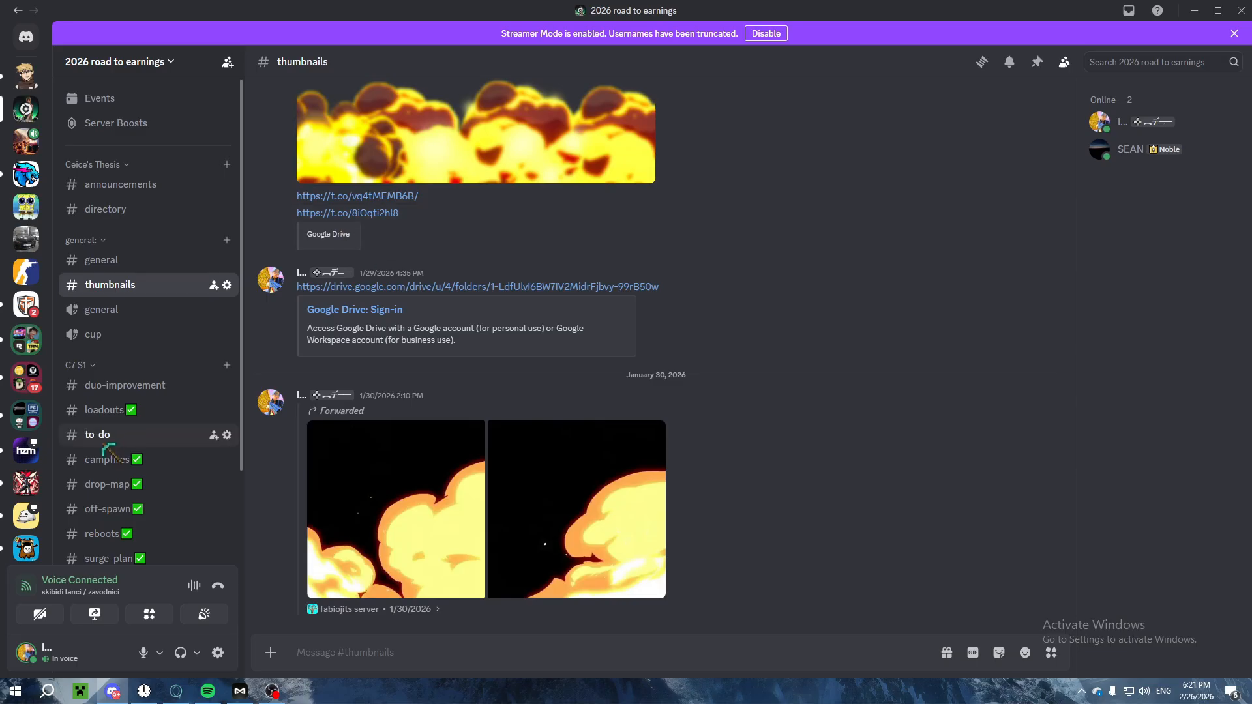
scroll(163, 319, down, 2)
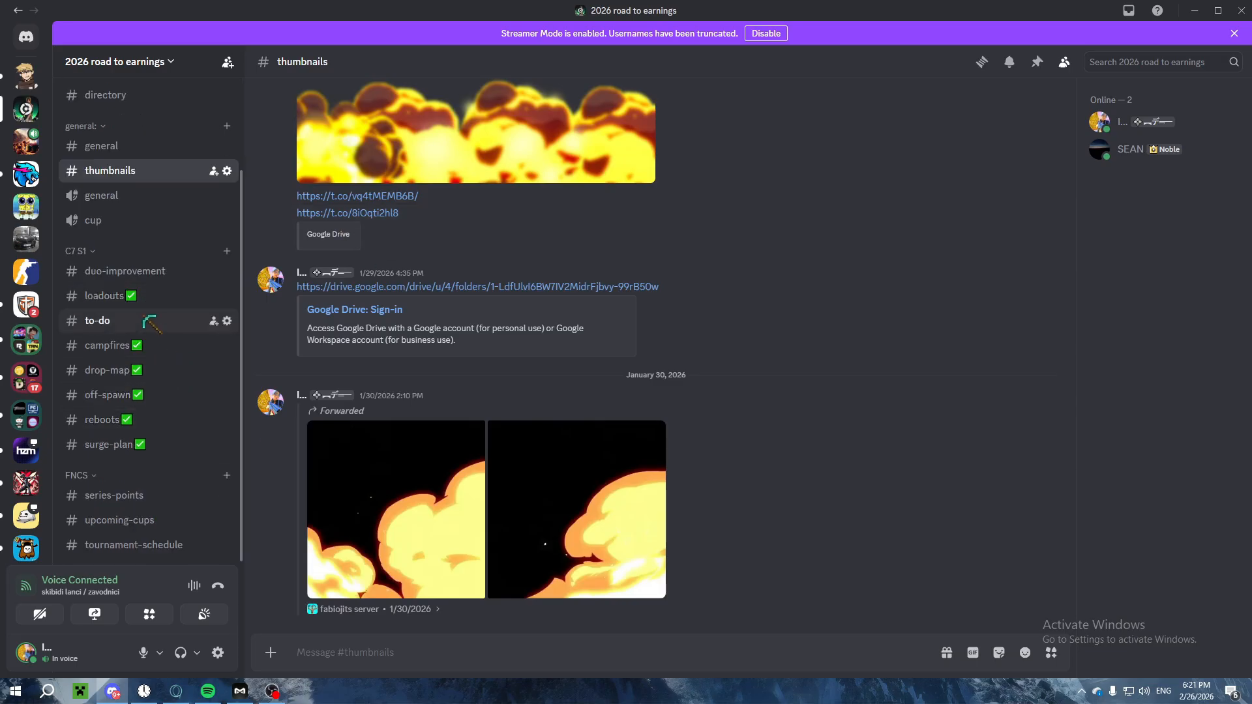
scroll(153, 326, up, 2)
scroll(460, 372, up, 2)
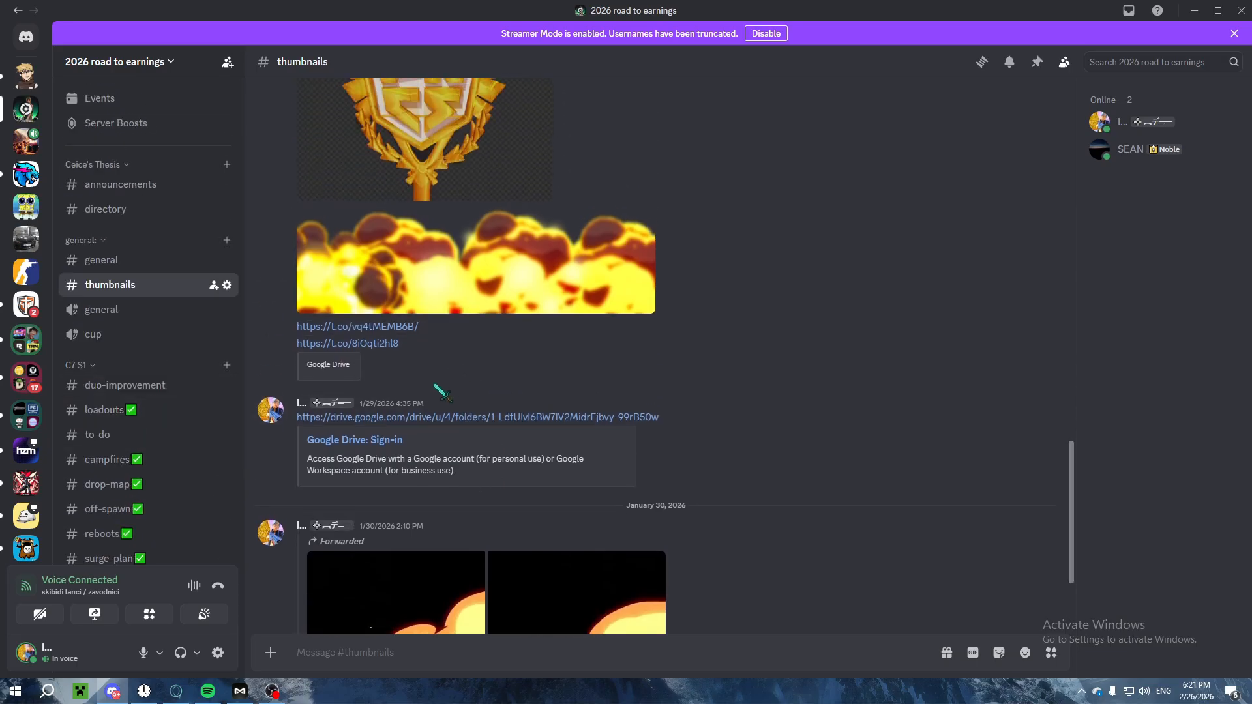
scroll(418, 405, up, 15)
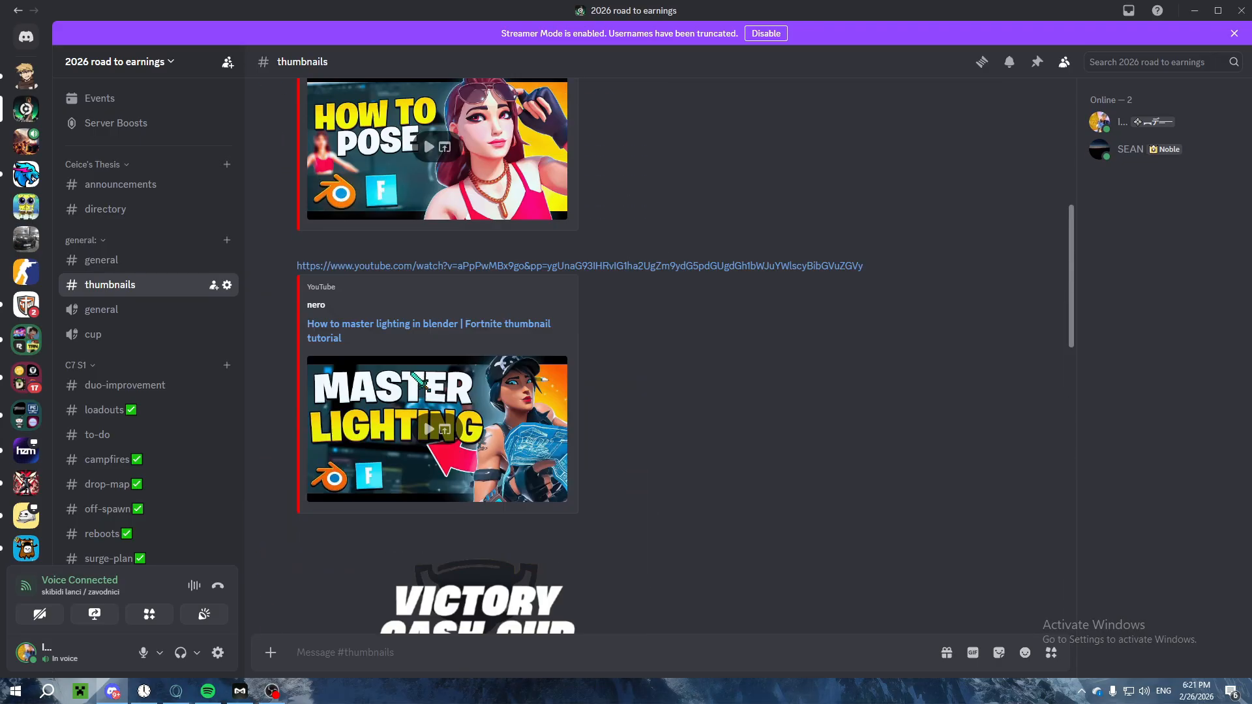
click(431, 274)
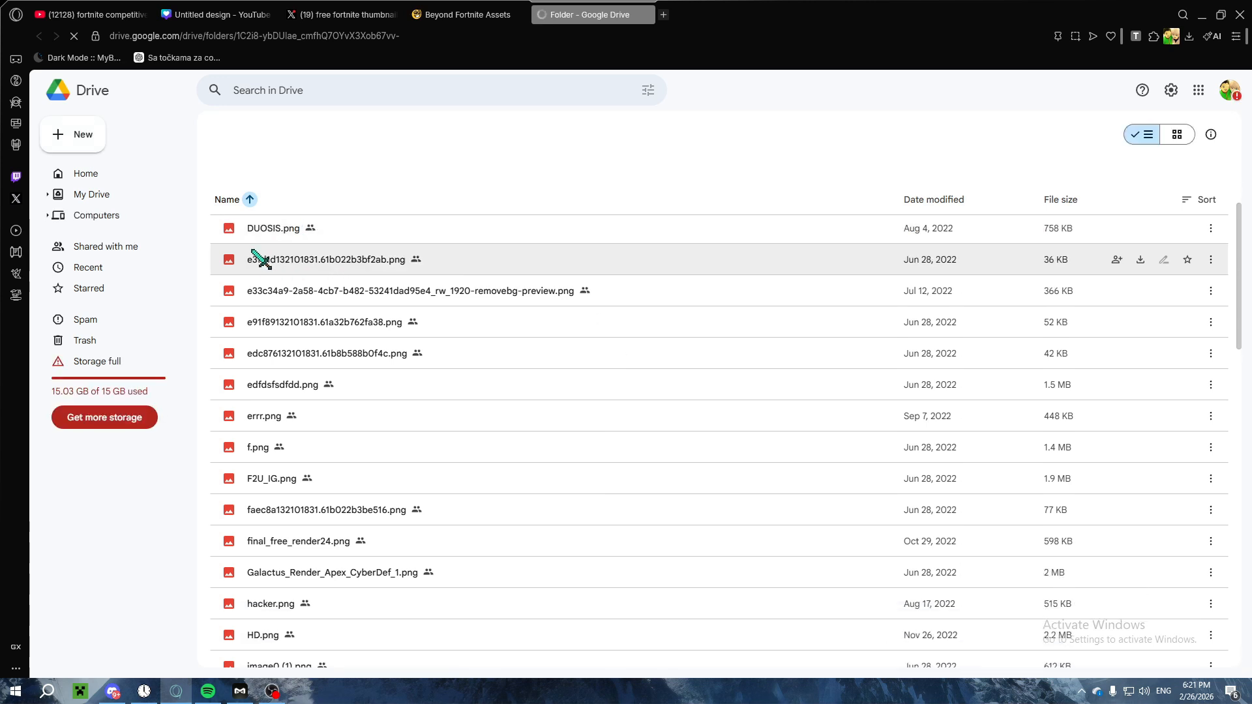
Step: Preview character renders throughout the 200+ Renders folder for ones usable in the thumbnail
mouse_move(238, 258)
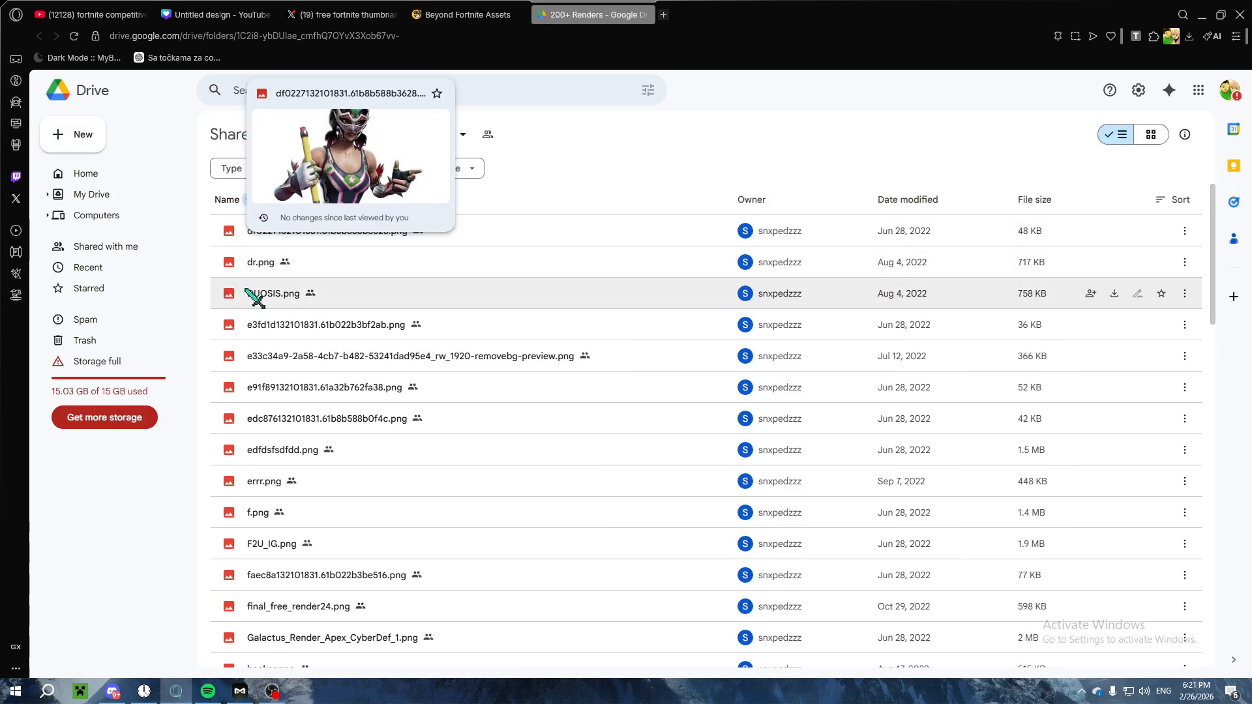
mouse_move(226, 300)
mouse_move(233, 326)
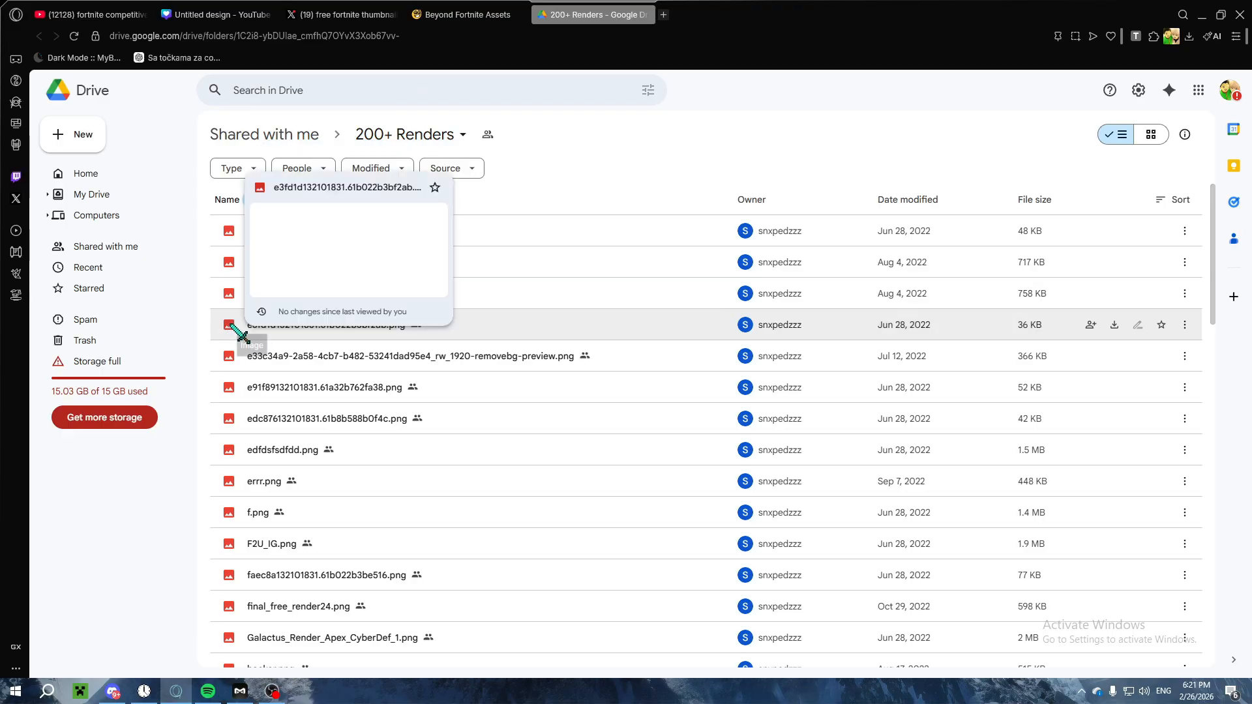
click(236, 362)
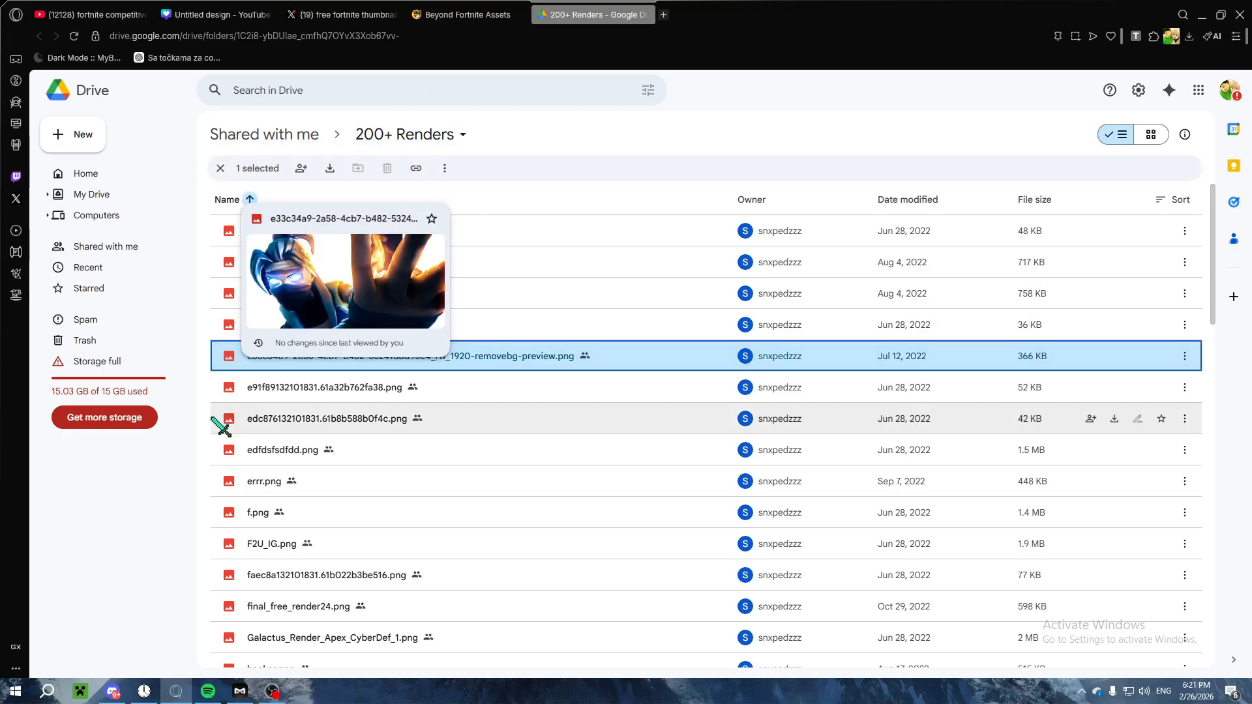
mouse_move(232, 422)
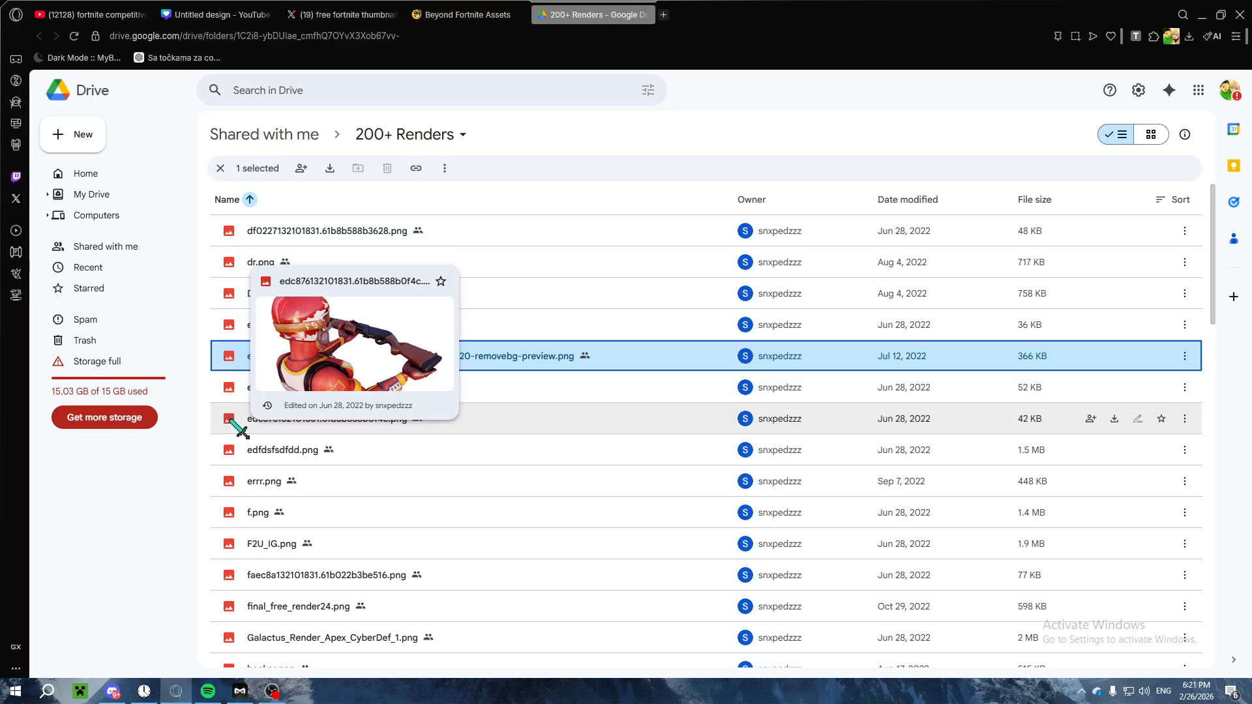
scroll(238, 443, down, 18)
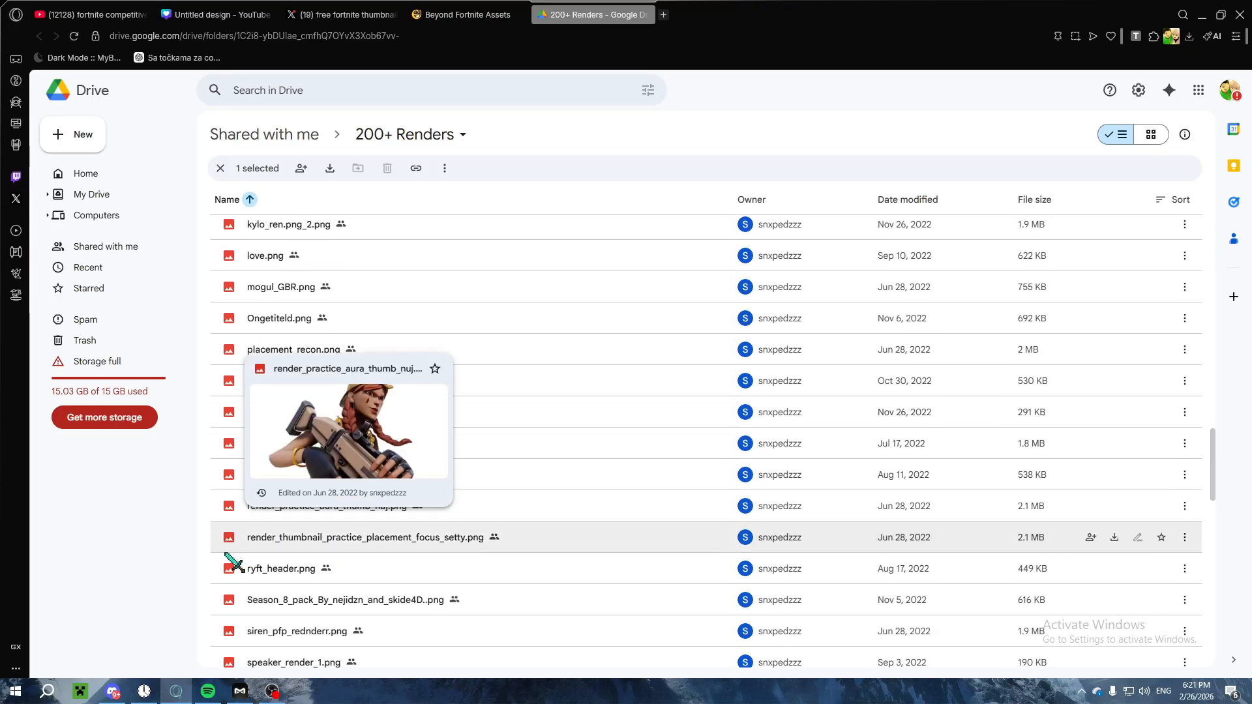
mouse_move(229, 603)
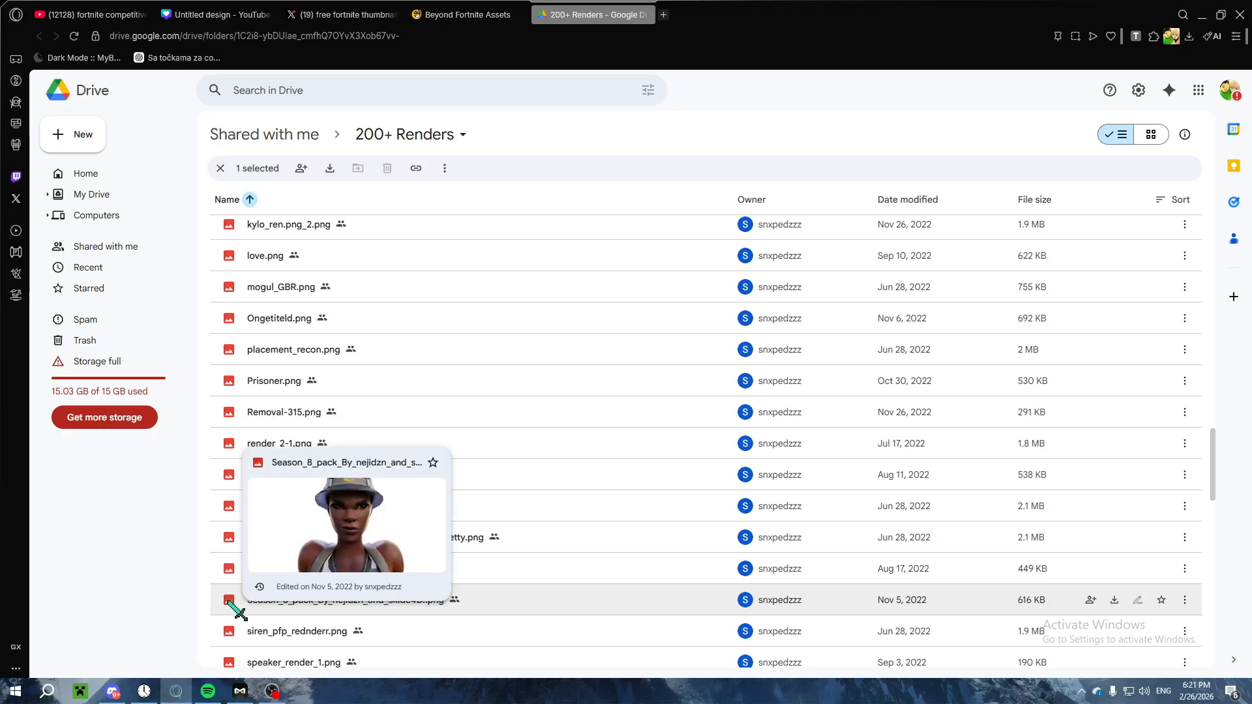
Step: Return to Discord and open the Google Drive folder link posted below the fortnite.gg/assets link
click(514, 8)
click(561, 7)
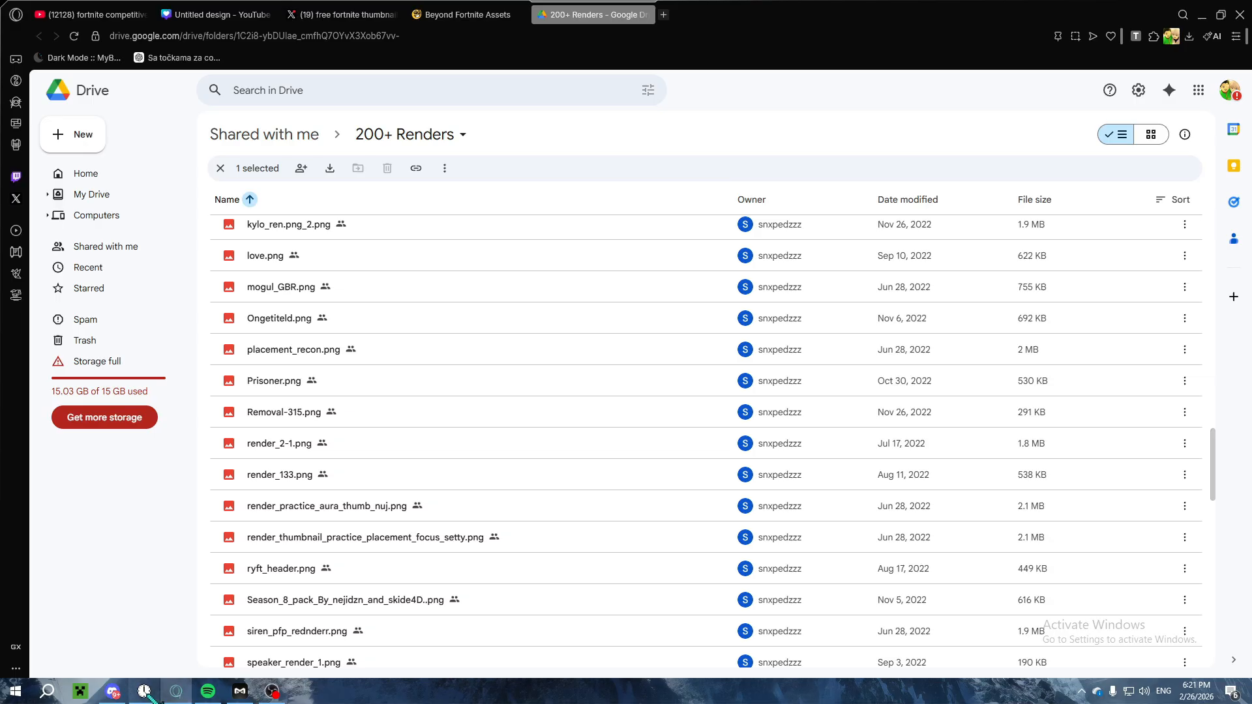
click(113, 691)
scroll(424, 534, down, 5)
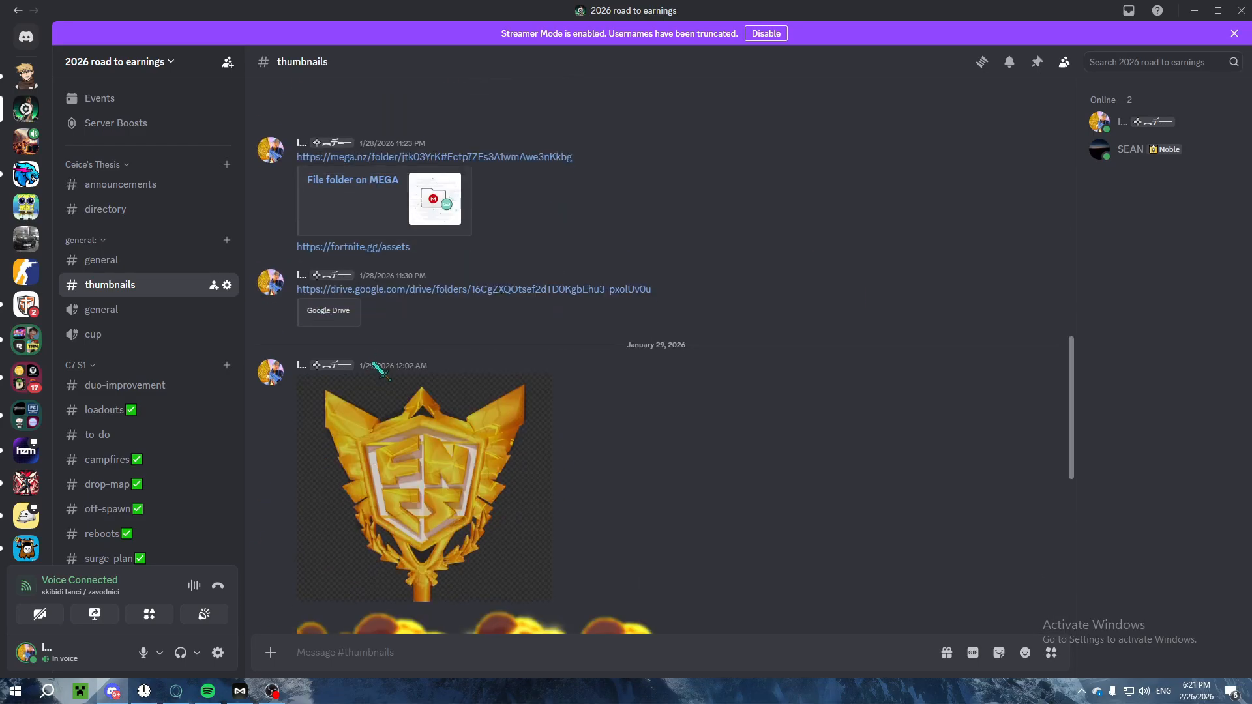
scroll(378, 356, down, 4)
scroll(380, 326, up, 3)
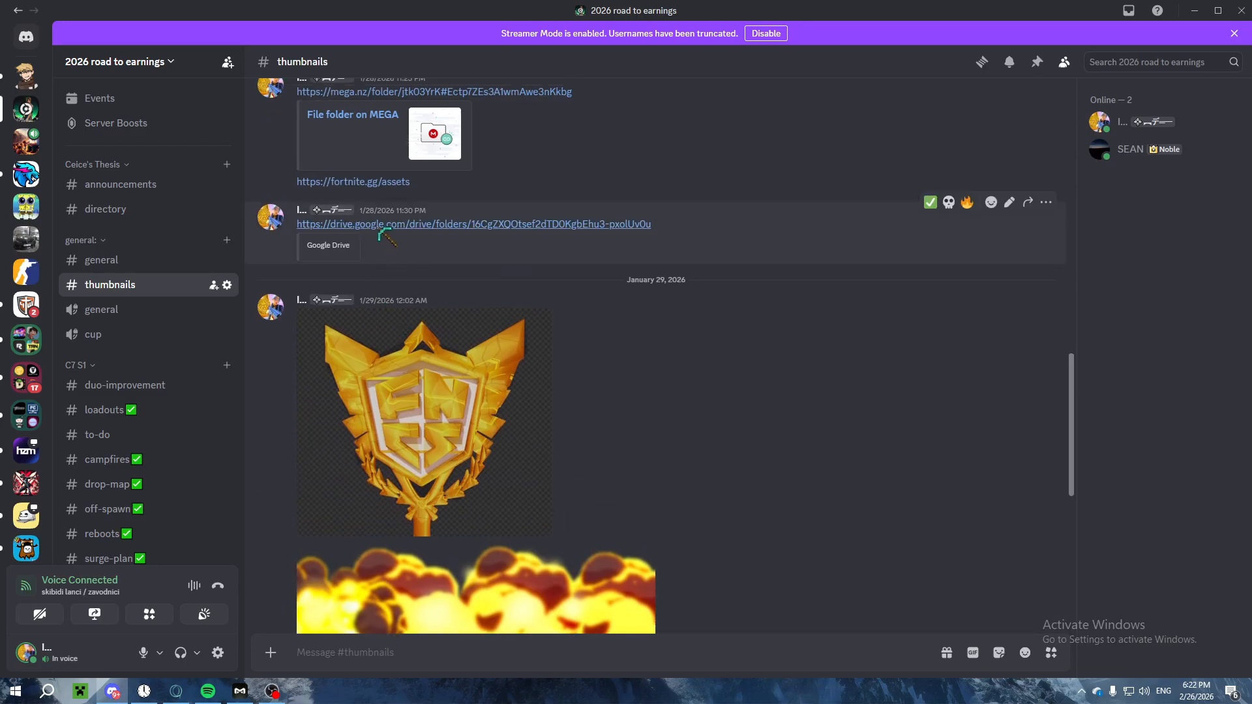
click(379, 228)
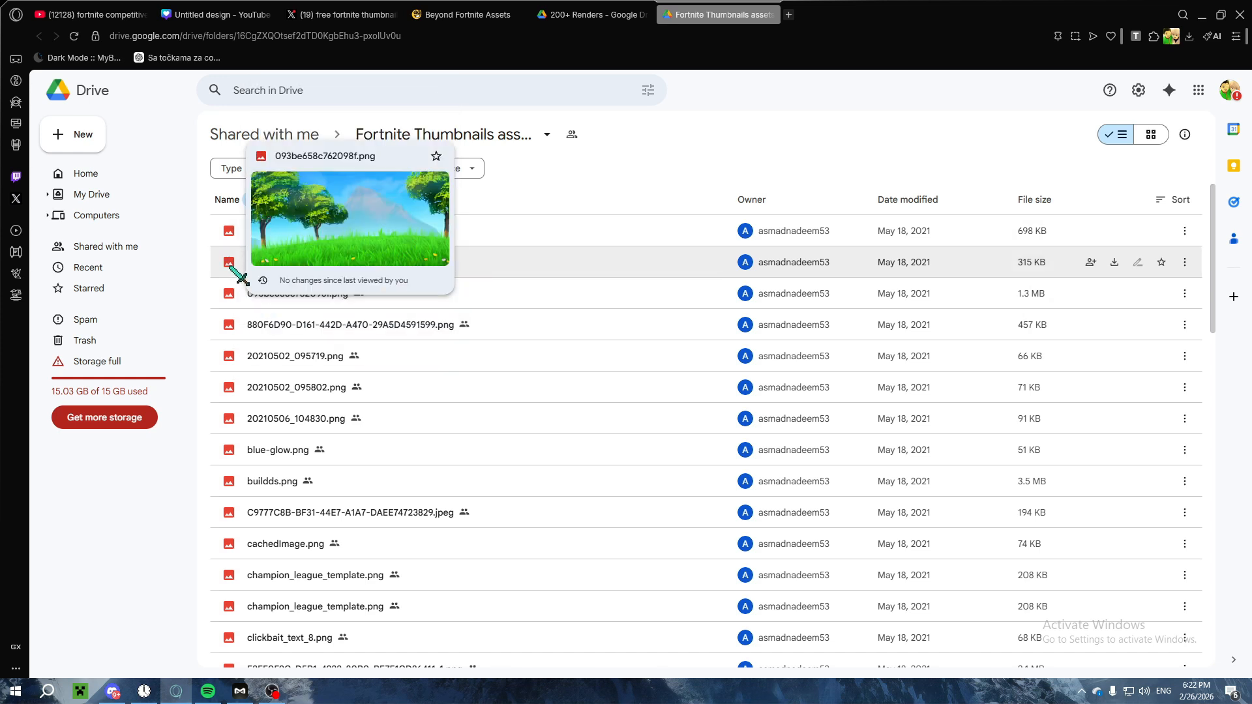
Step: Preview backgrounds and effects in the Fortnite Thumbnails assets folder and check the Canva design's background image against them
scroll(230, 495, down, 6)
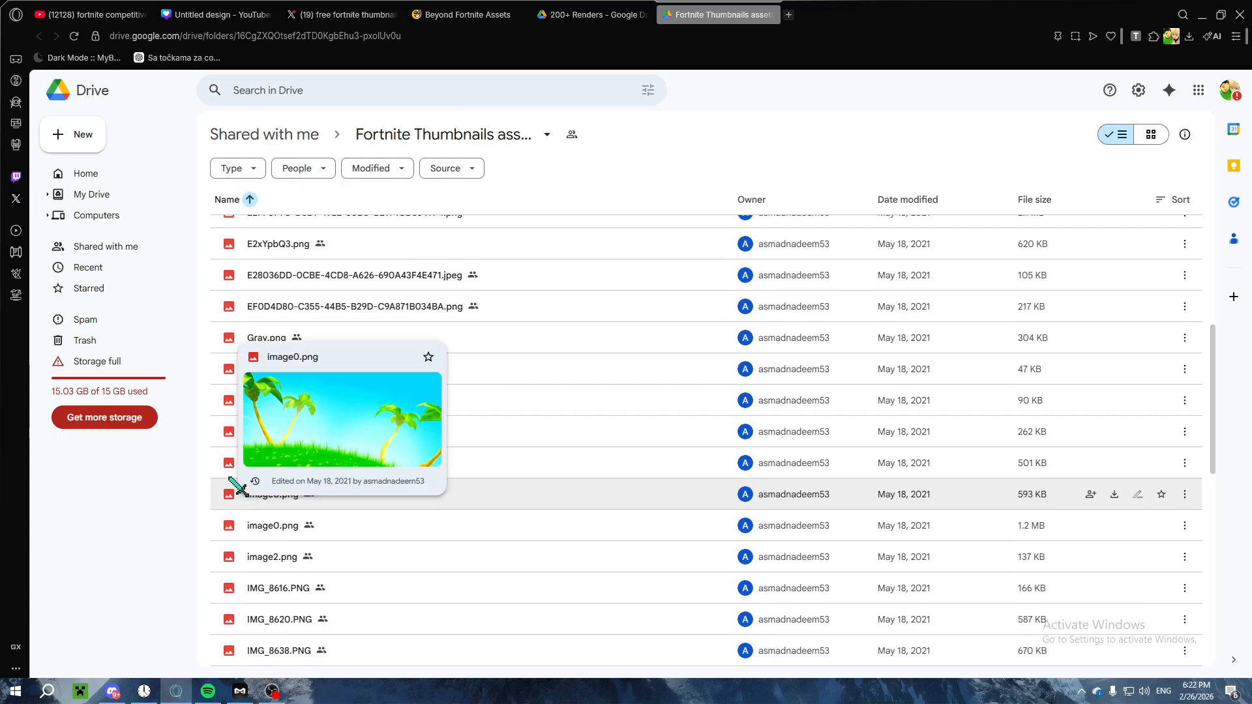
mouse_move(228, 463)
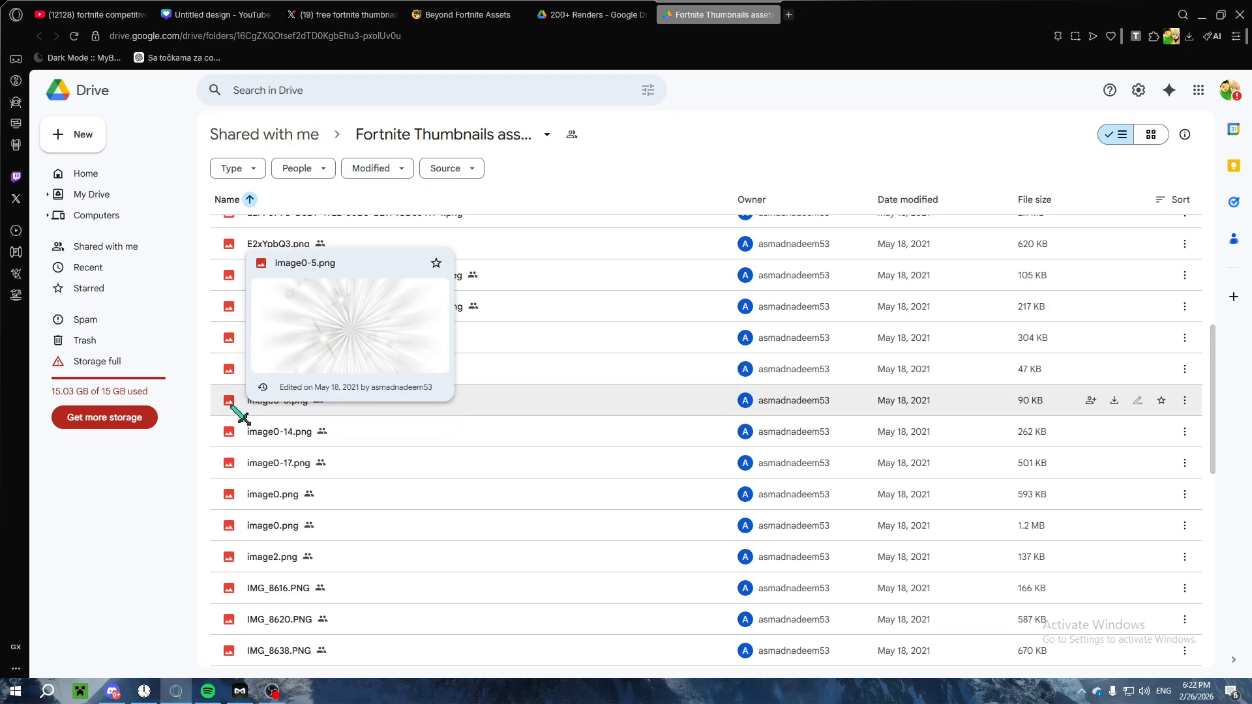
click(218, 14)
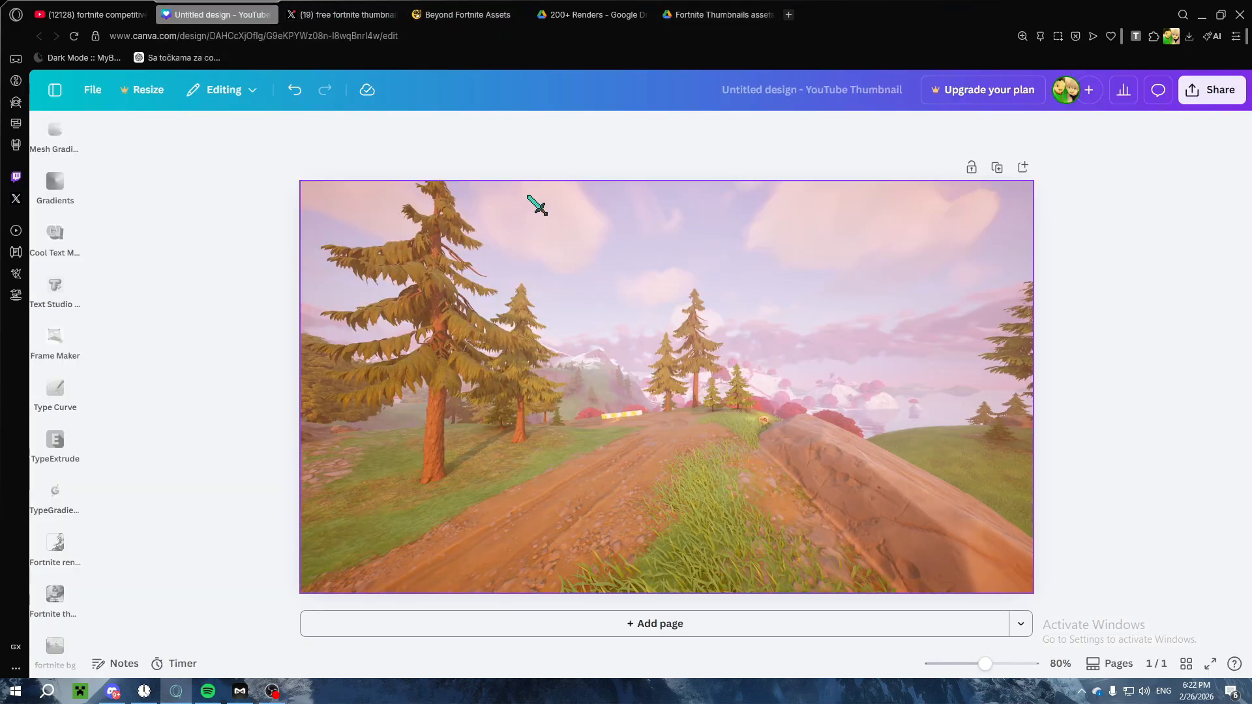
click(486, 377)
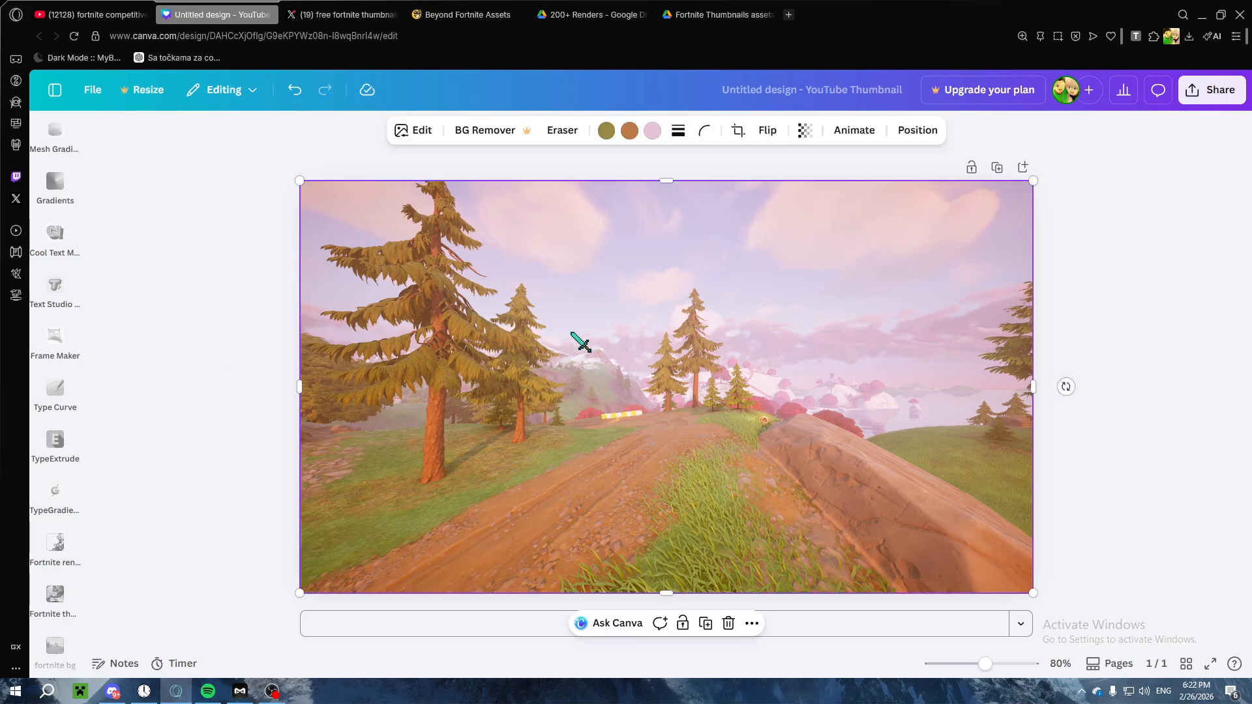
click(702, 5)
Step: Preview files in the Fortnite Thumbnails assets, 200+ Renders and Rinx's Free Bg Pack V2 folders
scroll(317, 345, up, 7)
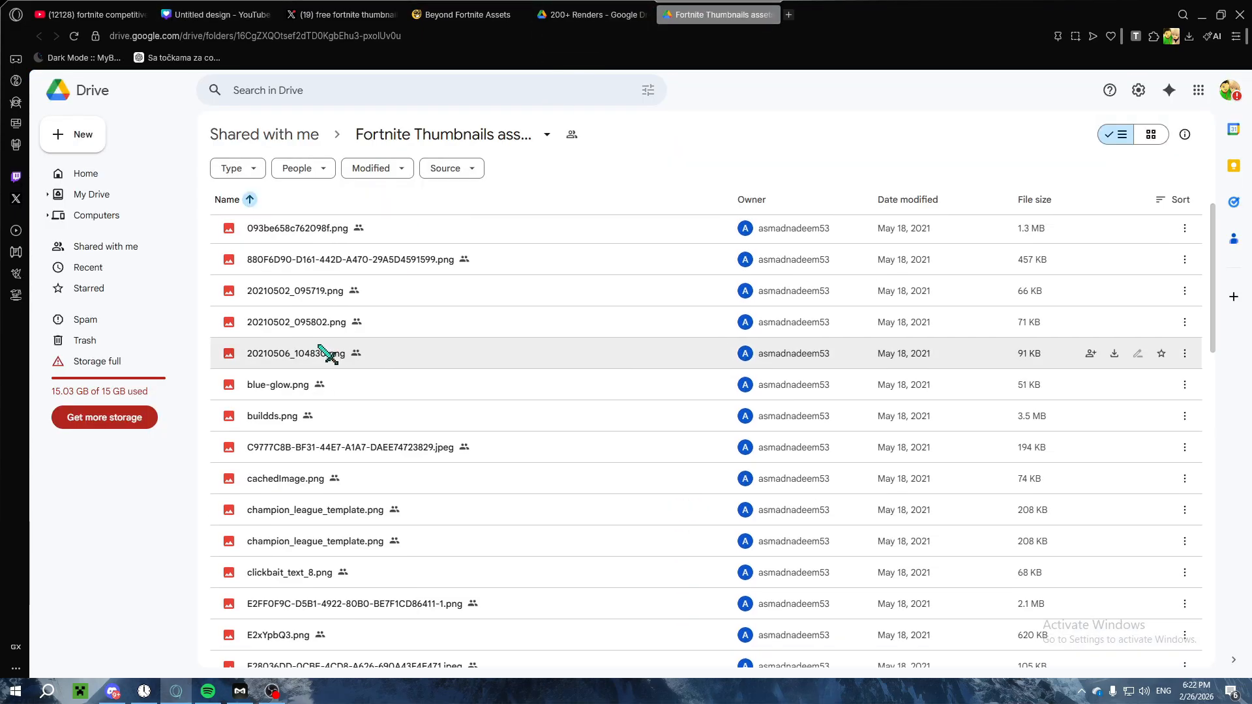
click(631, 7)
mouse_move(242, 326)
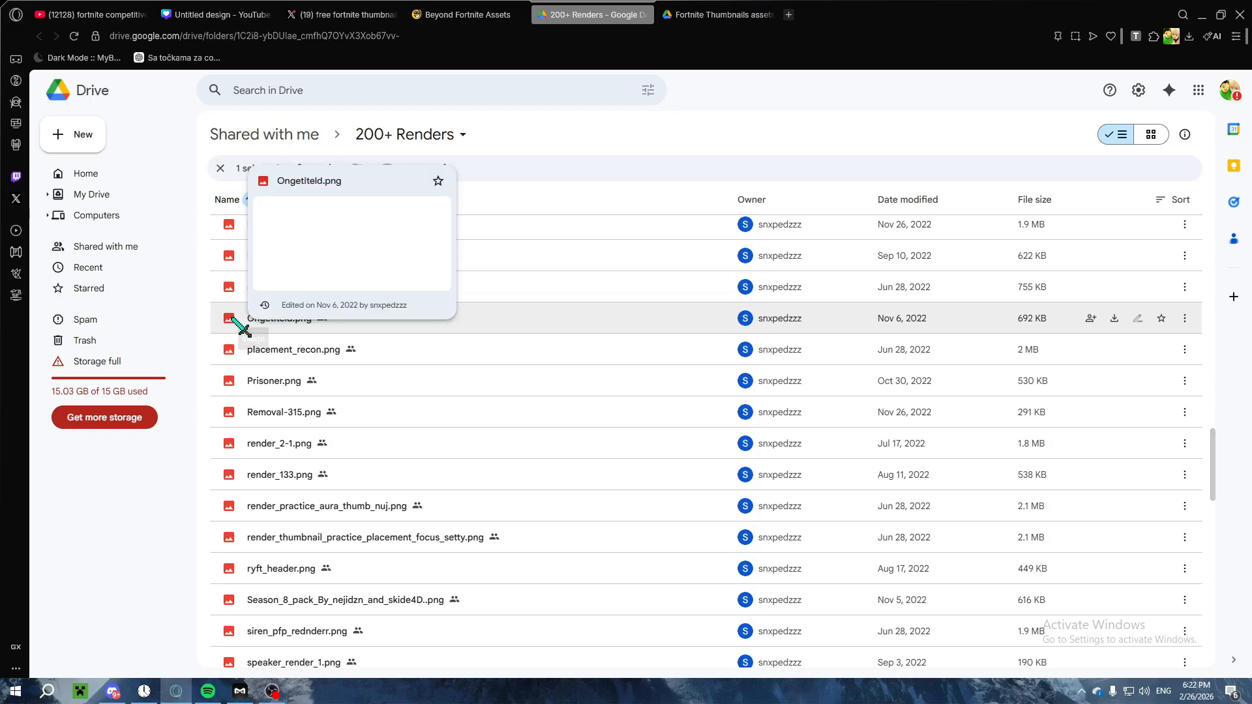
click(717, 15)
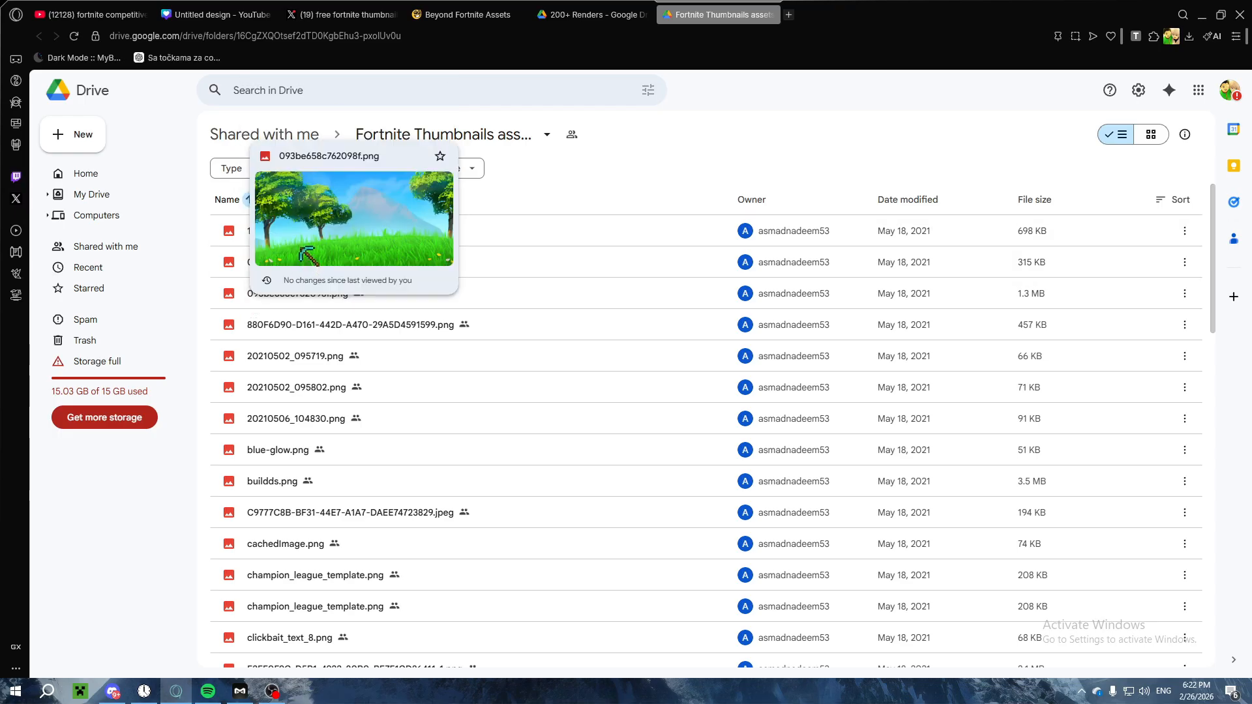
mouse_move(229, 415)
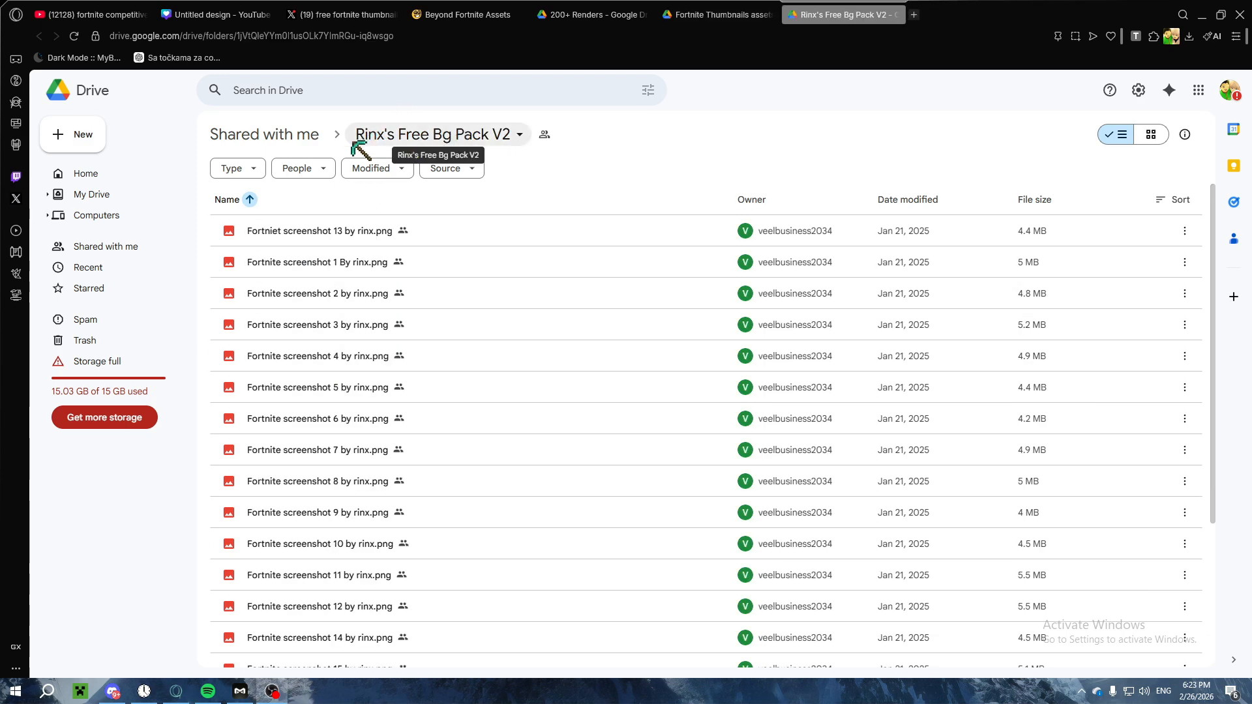
mouse_move(234, 360)
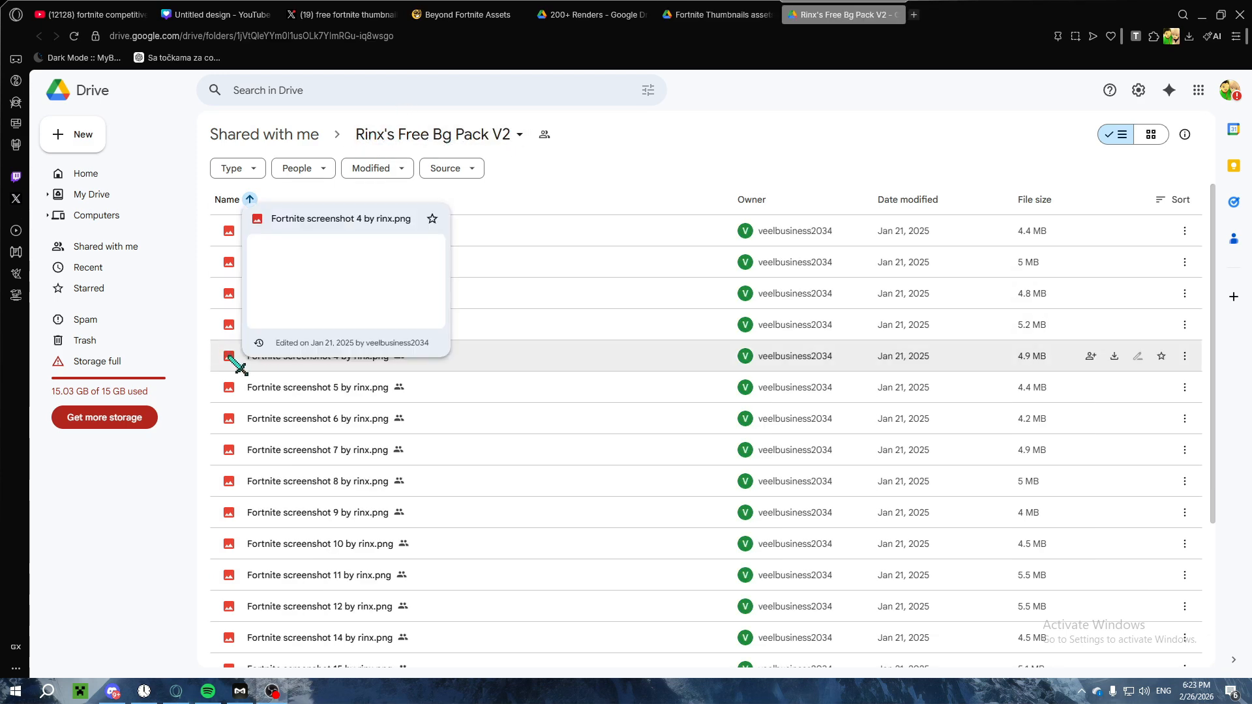
Step: Preview the trophy render image0 (3).png in the 200+ Renders folder and return to the Canva design
mouse_move(229, 430)
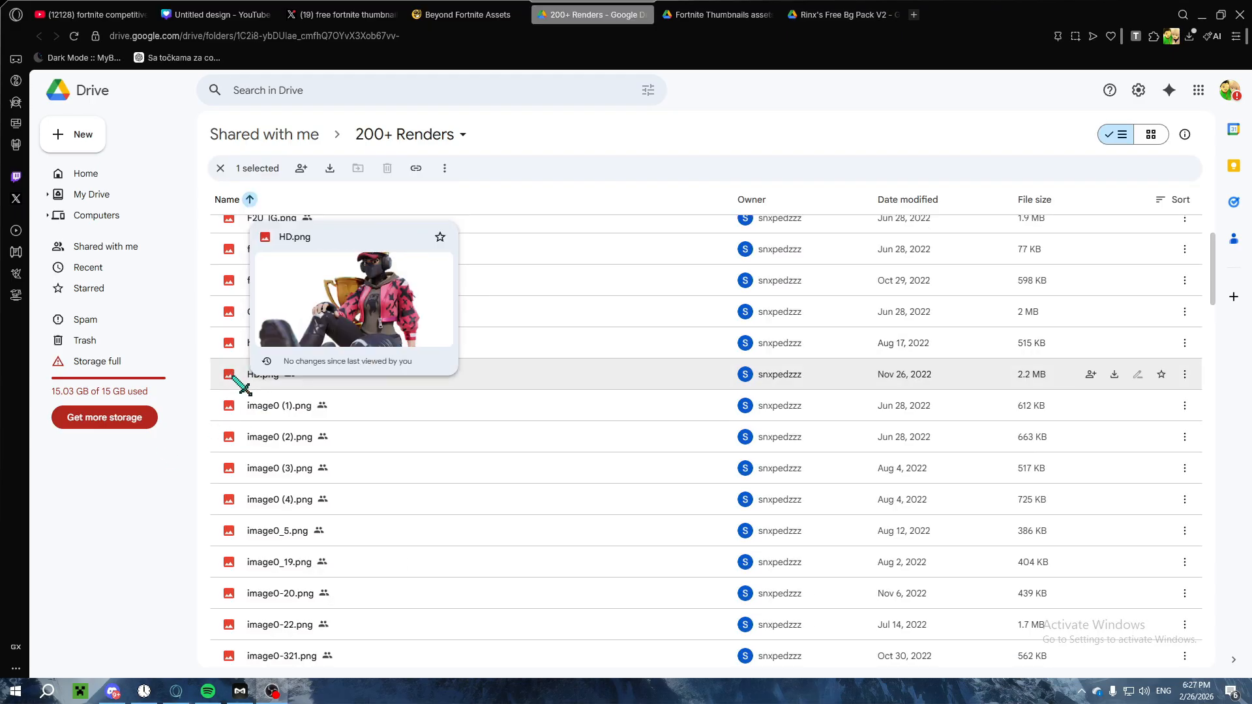
double_click(231, 469)
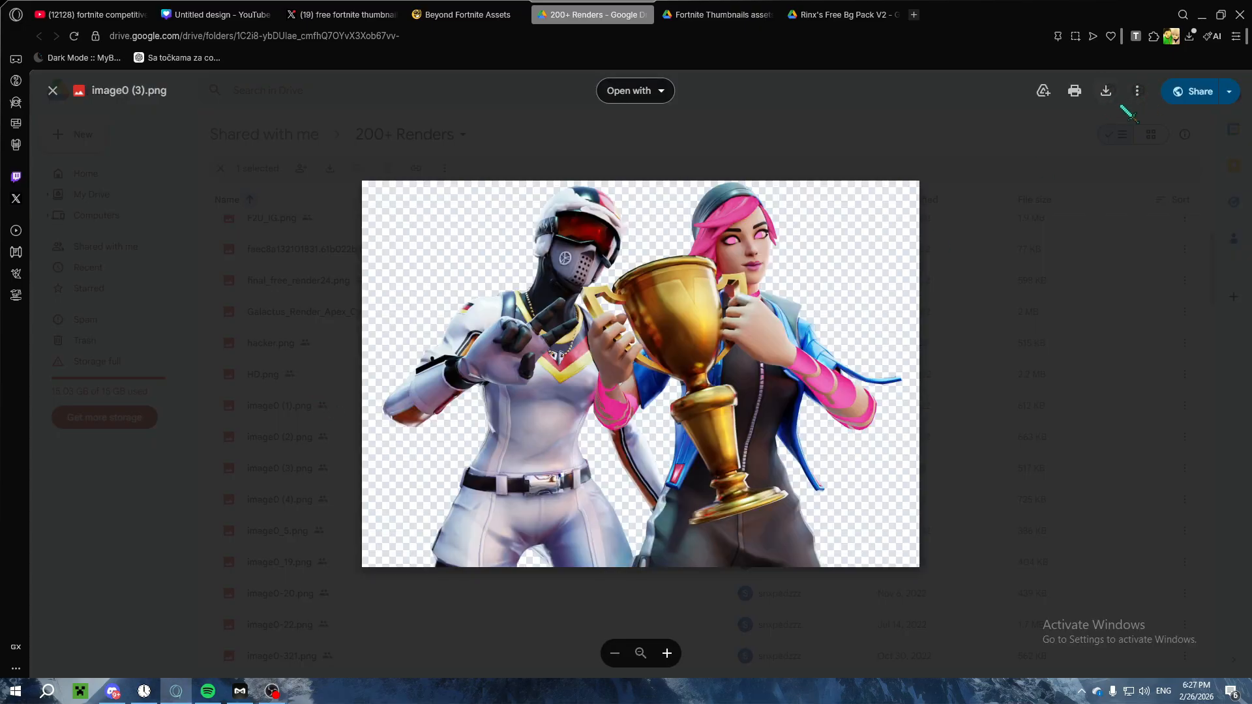
click(218, 14)
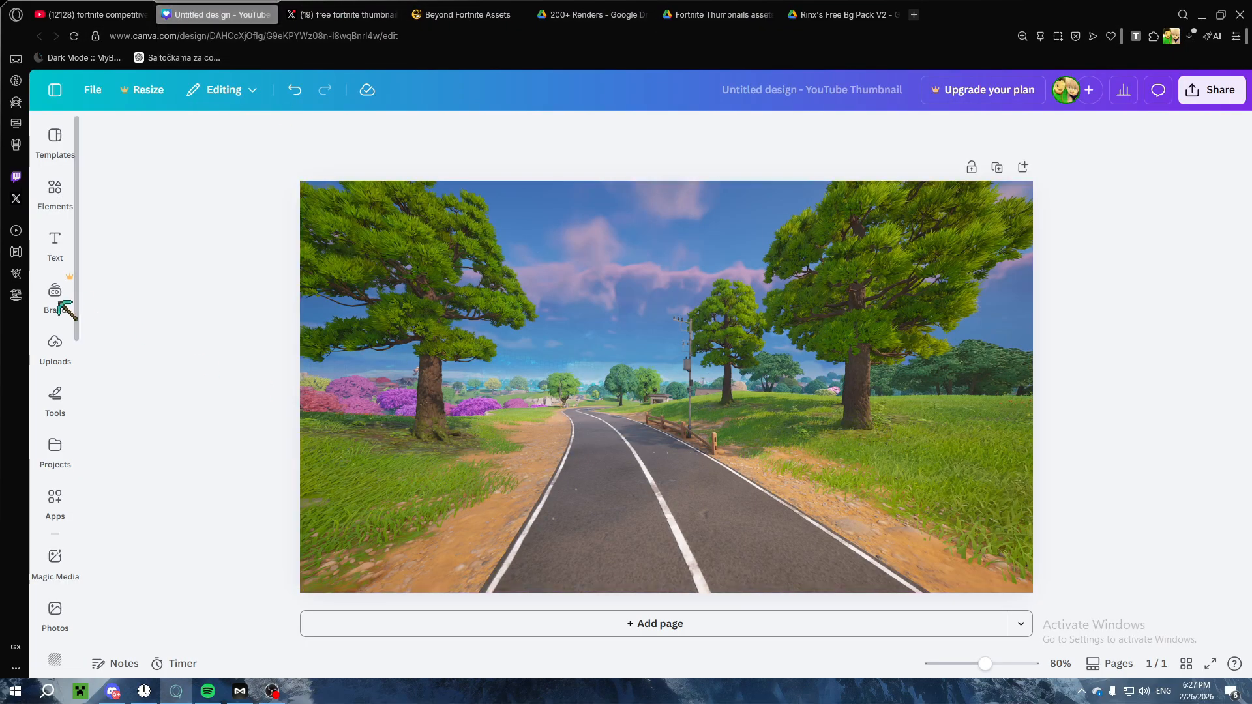
Step: Add the downloaded pink-haired character render to the thumbnail page
click(54, 343)
click(179, 193)
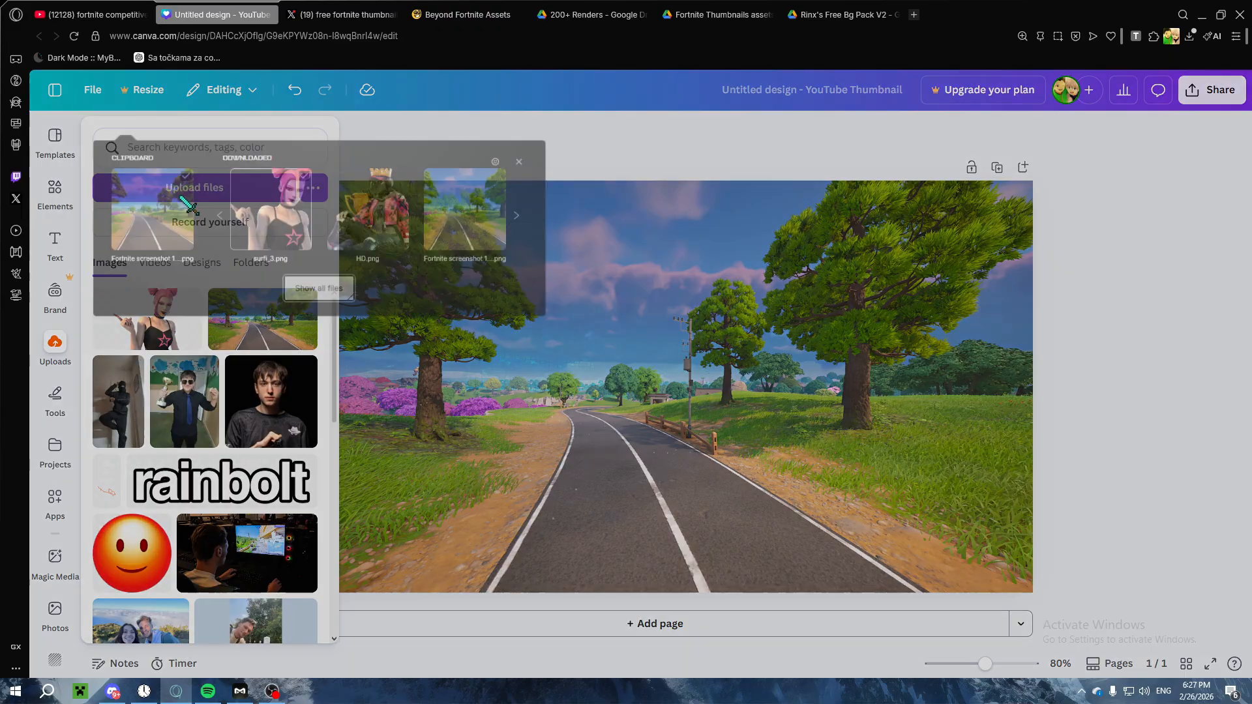
click(525, 217)
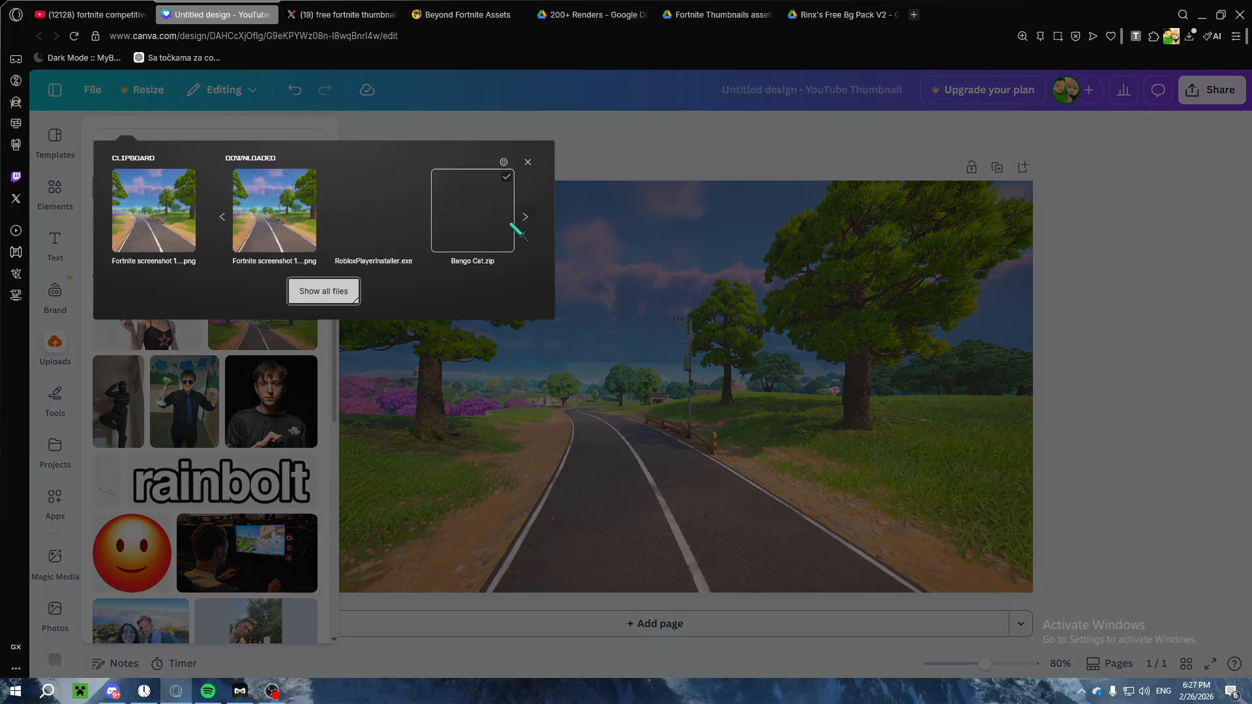
click(222, 217)
click(274, 215)
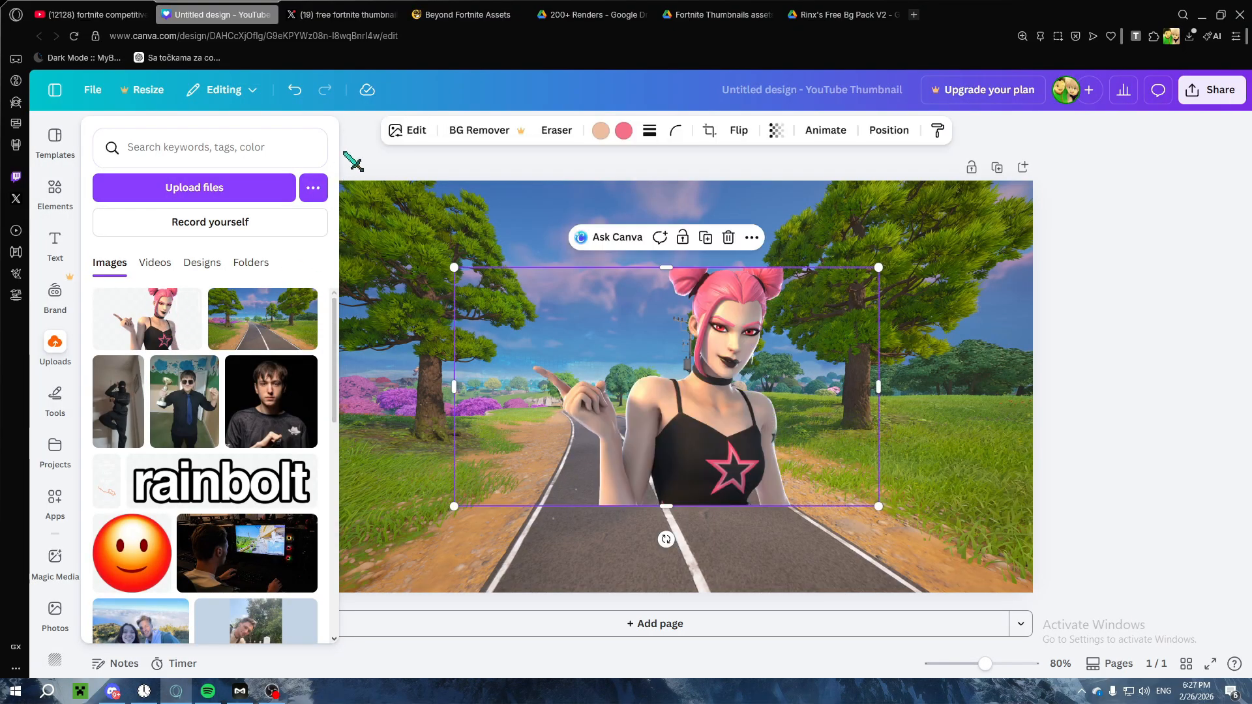
click(348, 155)
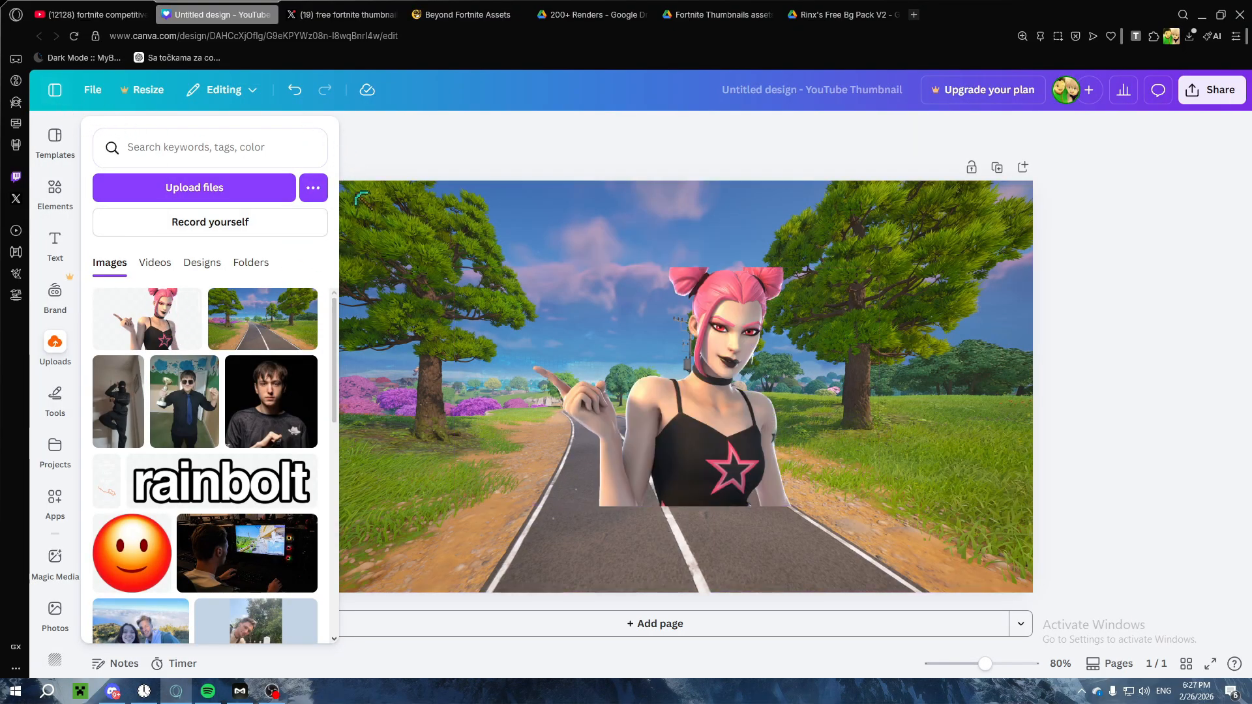
Step: Enlarge the character render to about 1,300 × 730 px and place it at page height with its empty side past the page's right edge
click(652, 385)
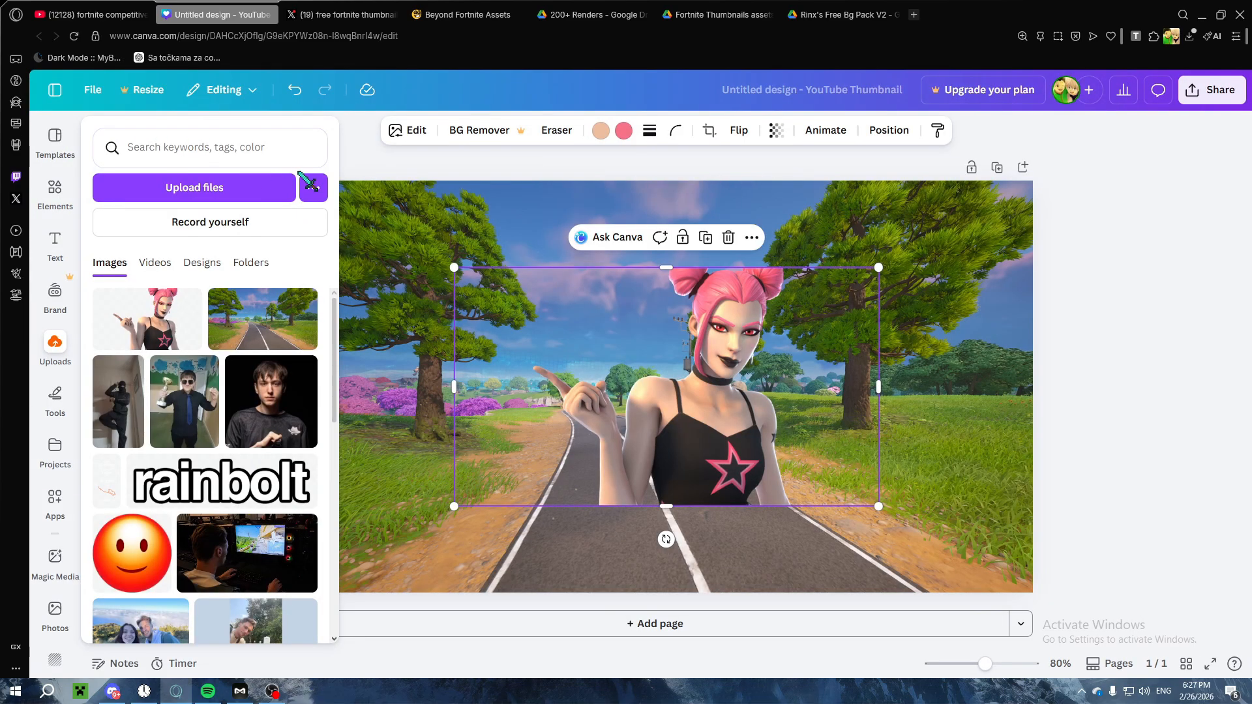
drag(629, 380, 856, 475)
drag(682, 359, 372, 254)
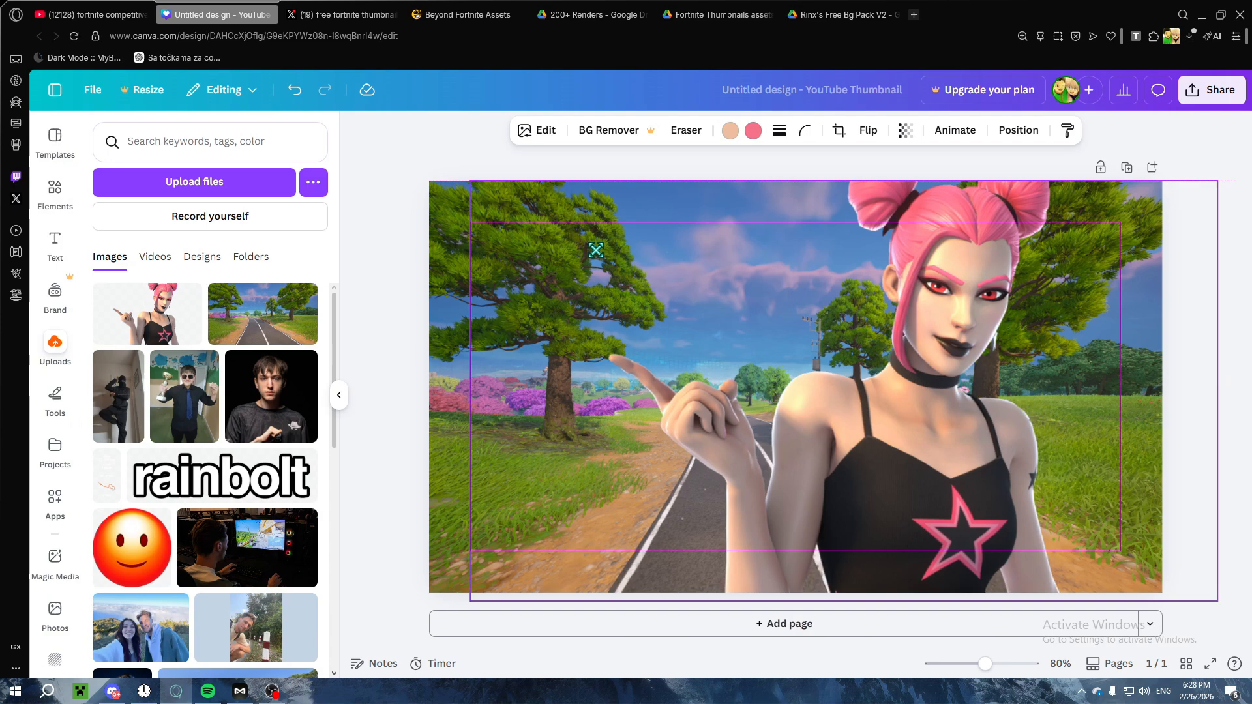
drag(595, 250, 555, 256)
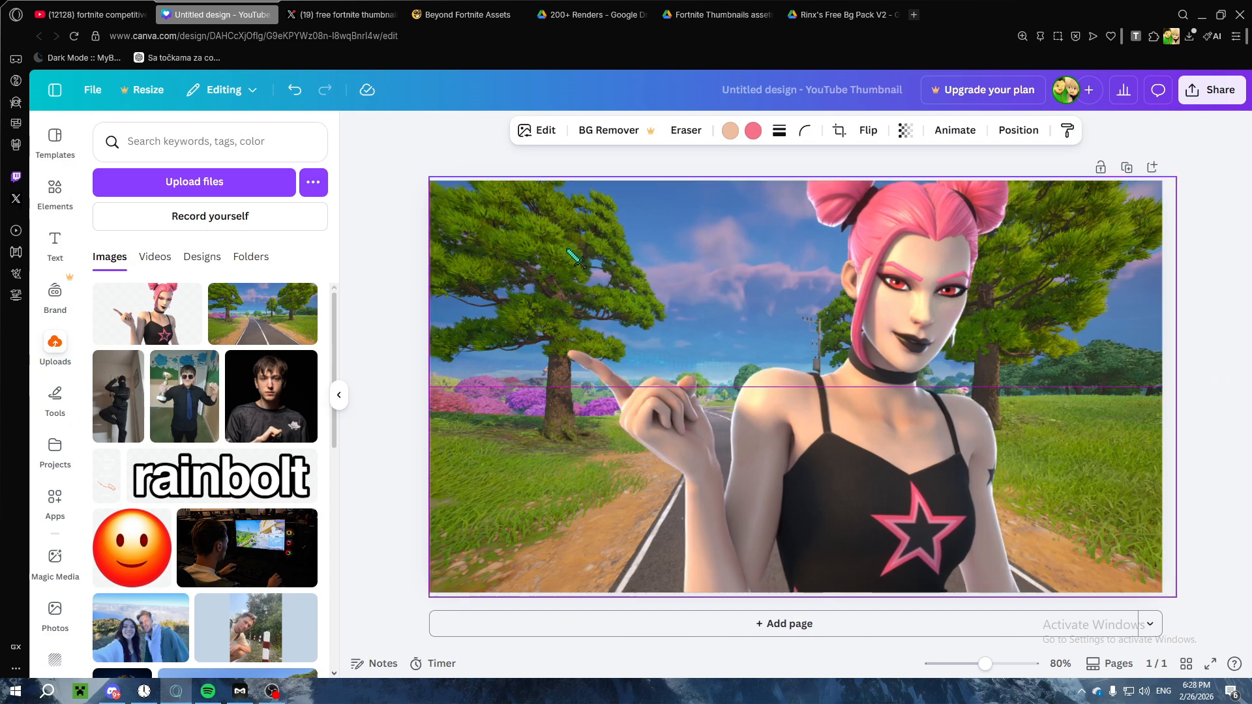
click(339, 394)
drag(929, 422, 1056, 415)
right_click(1056, 416)
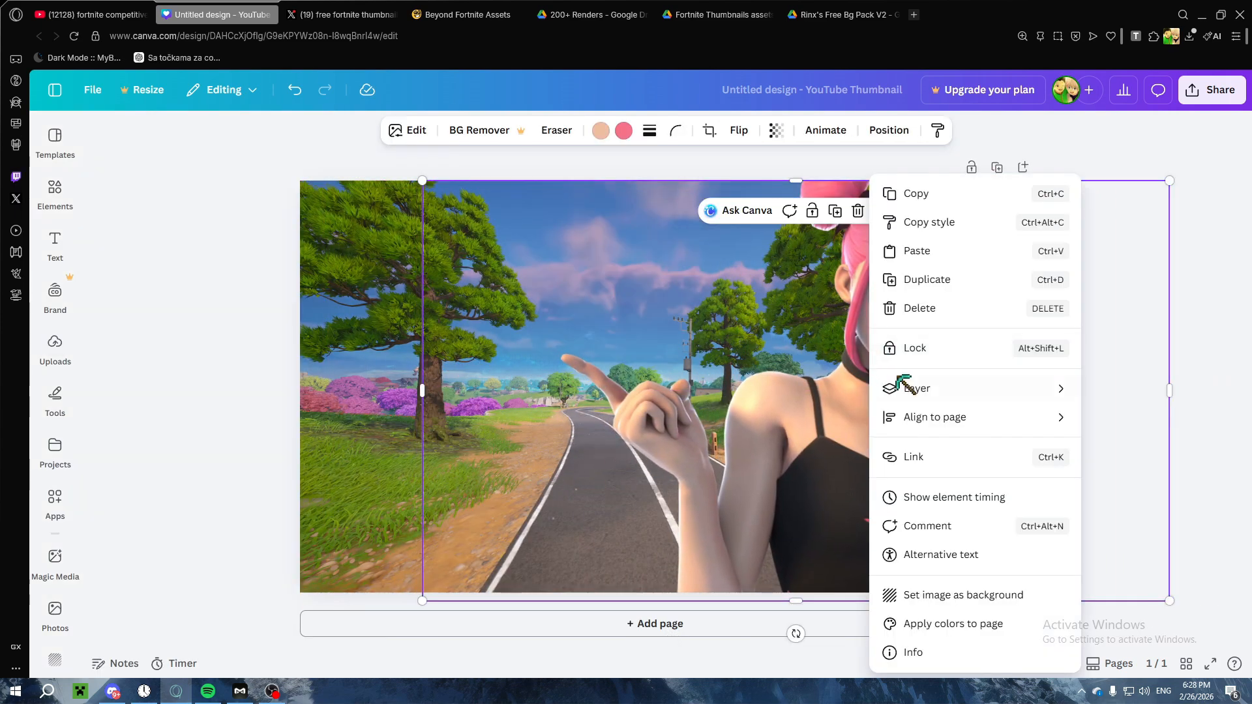
Step: Adjust the character render's colors, setting vibrance to 40 and saturation to 64
click(407, 130)
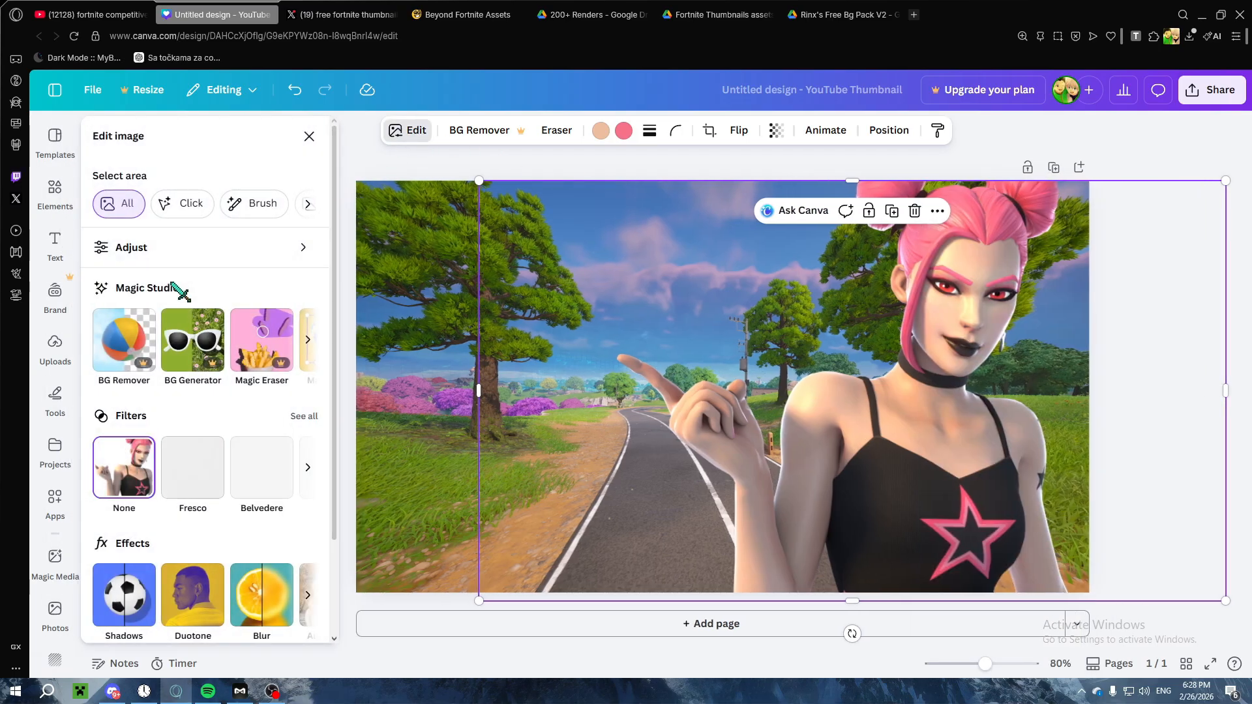
click(171, 251)
scroll(189, 362, down, 10)
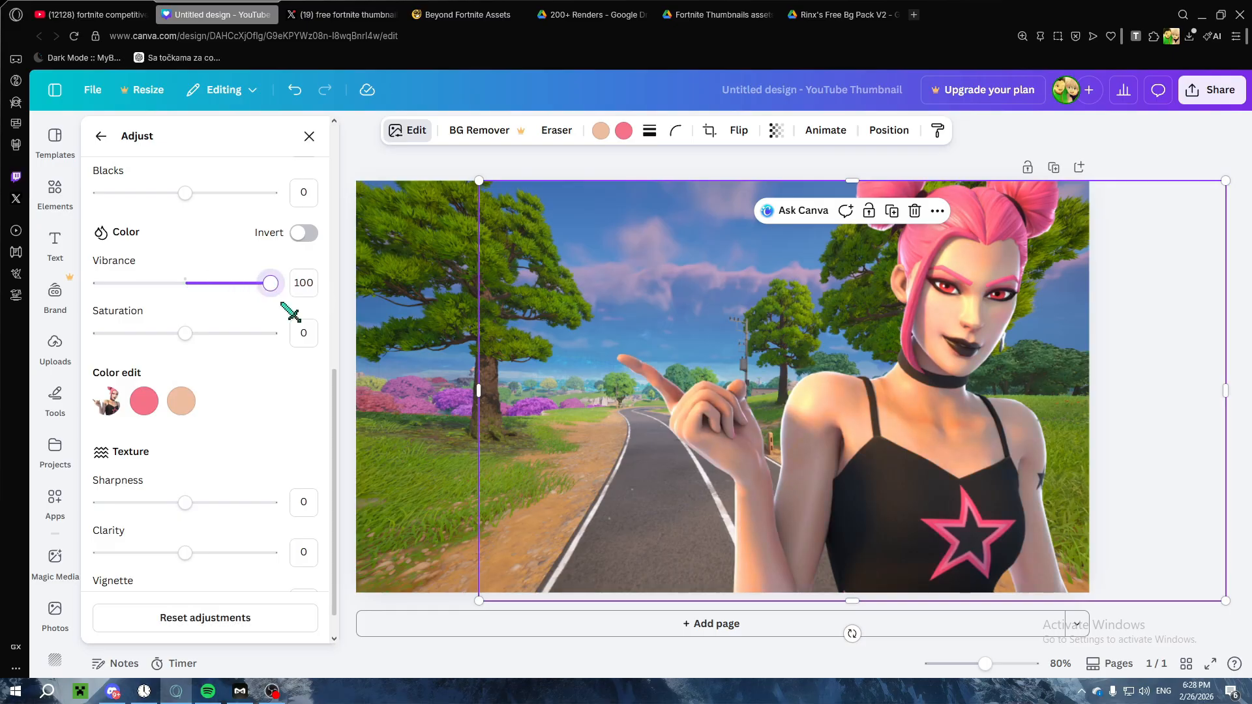
drag(185, 333, 287, 356)
scroll(241, 391, down, 1)
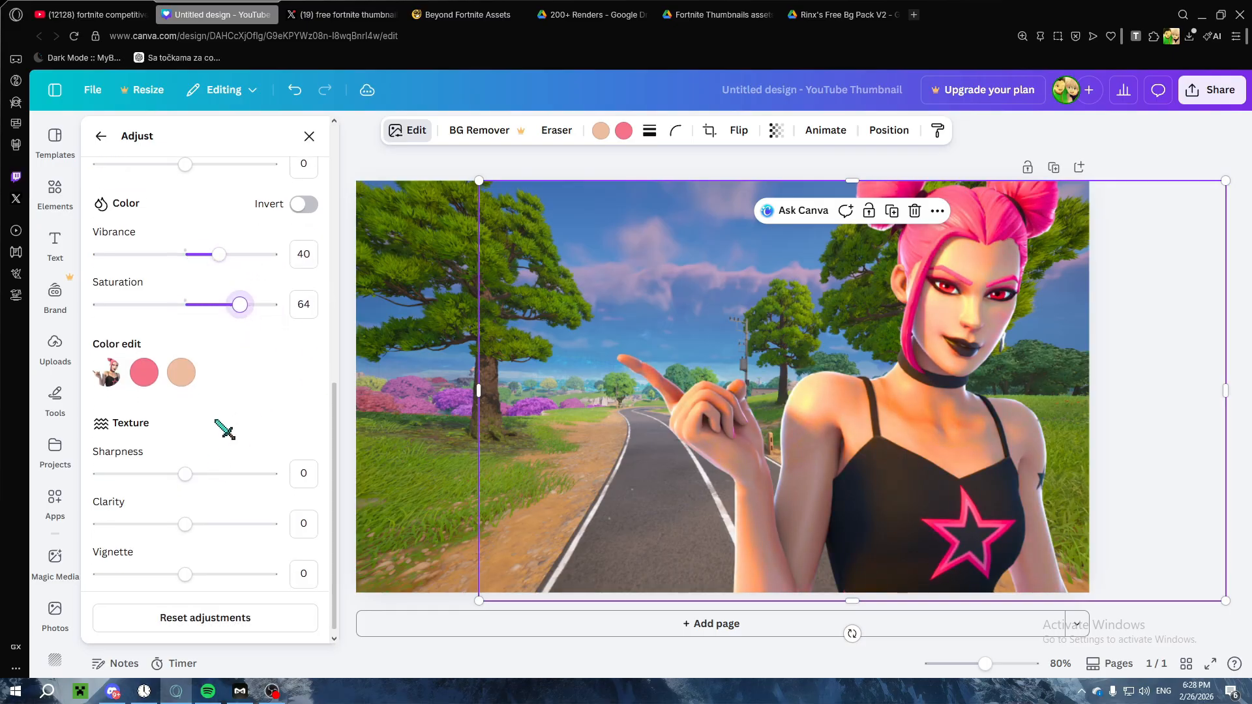
Step: Set the character render's sharpness to -15 and try out clarity and vignette adjustments
click(219, 466)
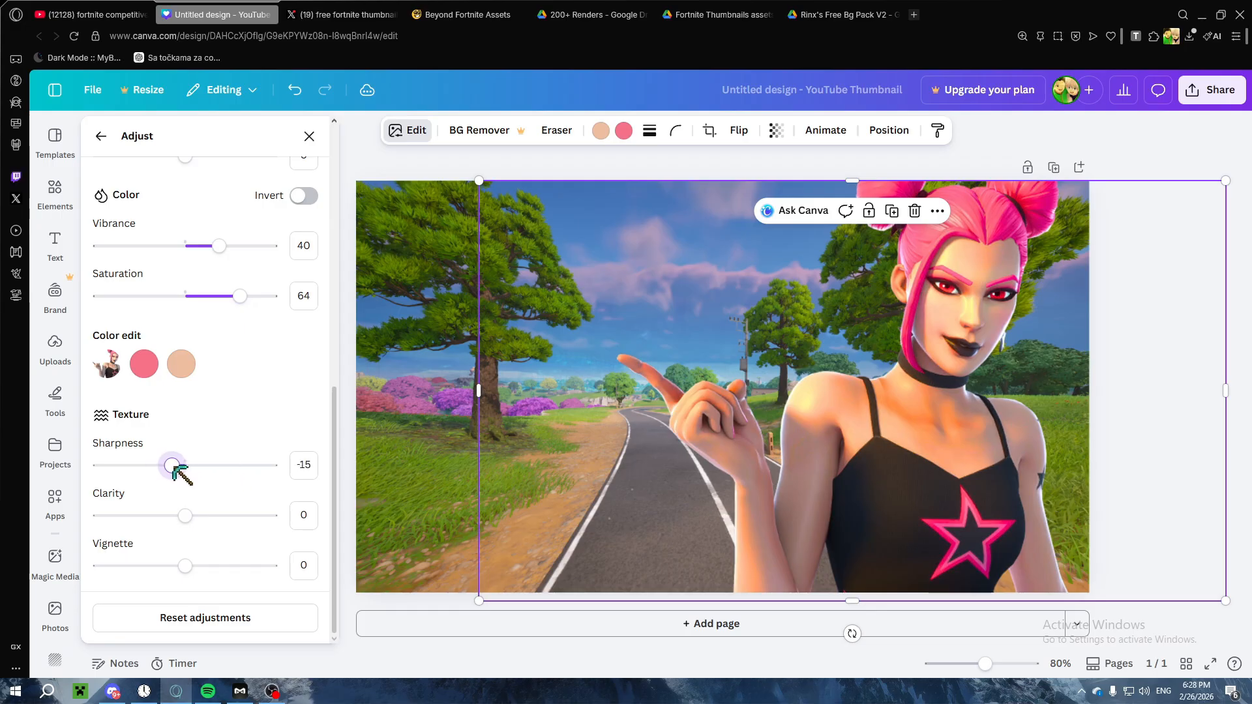
drag(201, 518, 163, 517)
mouse_move(212, 567)
mouse_down()
mouse_move(231, 562)
mouse_move(188, 568)
mouse_move(242, 562)
mouse_move(199, 564)
mouse_up()
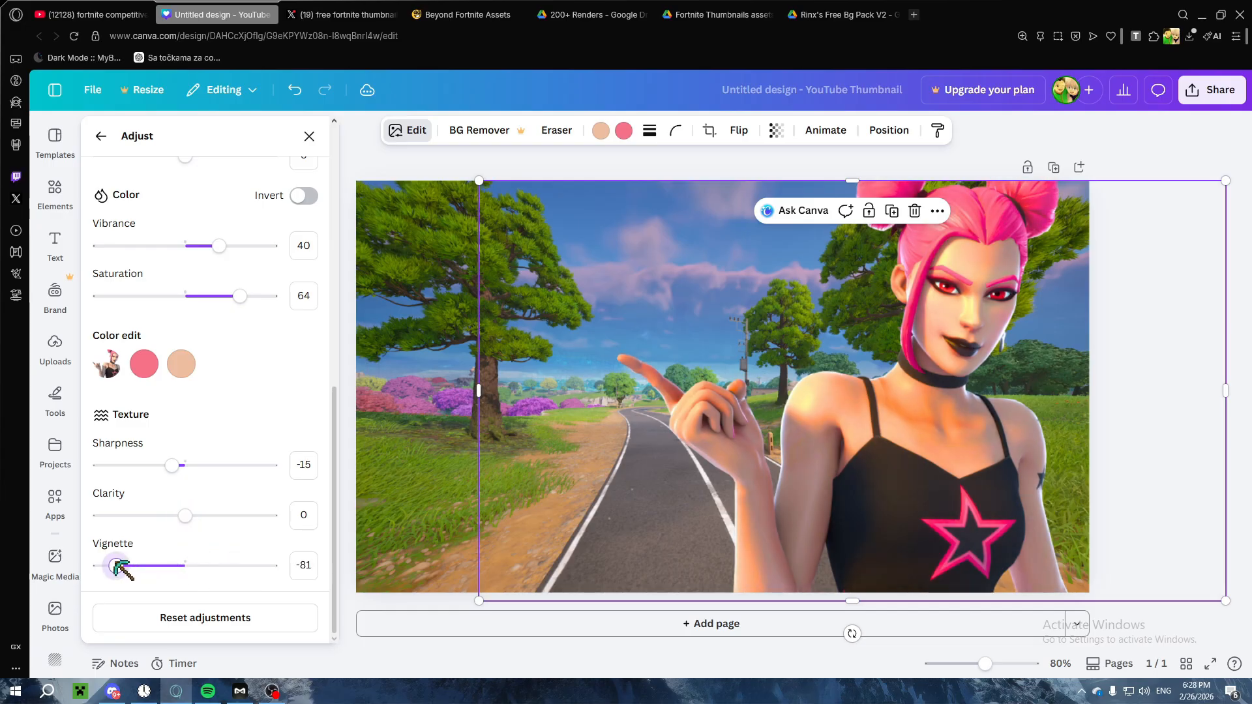
Step: Set the character render's highlights to 16, contrast to -13 and blacks to 33
scroll(248, 495, up, 6)
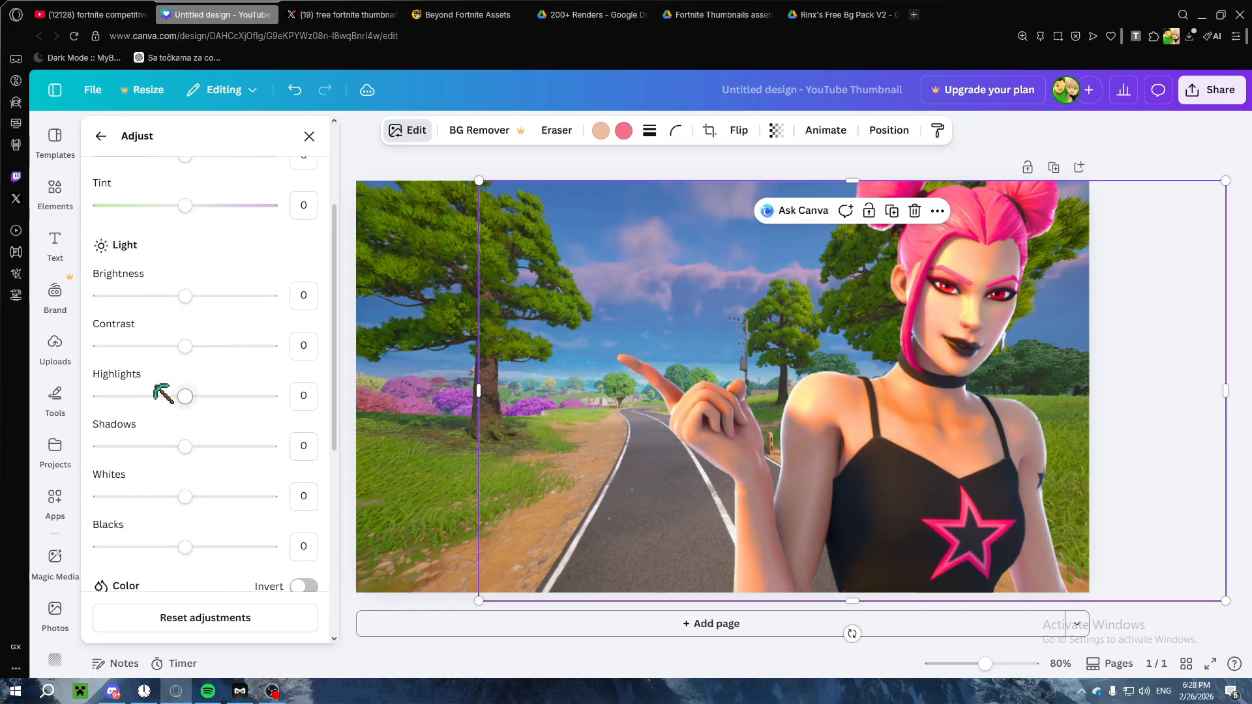
drag(186, 396, 217, 398)
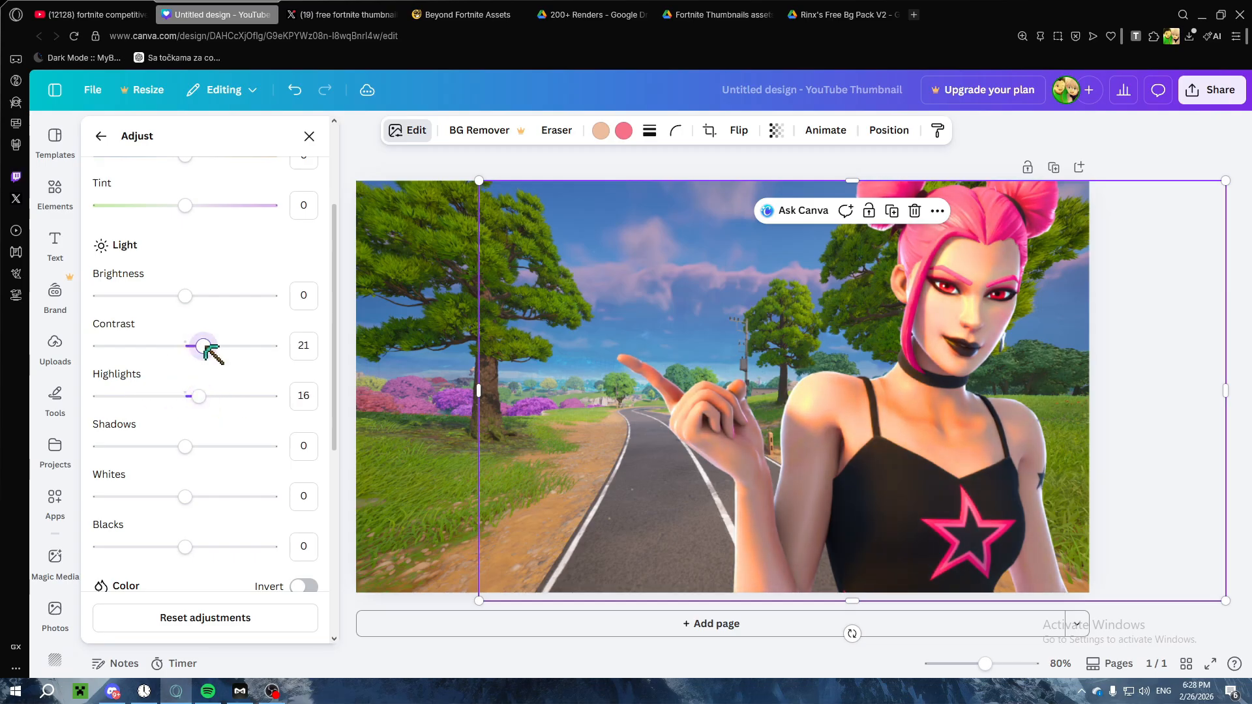
drag(224, 346, 175, 345)
scroll(174, 344, up, 1)
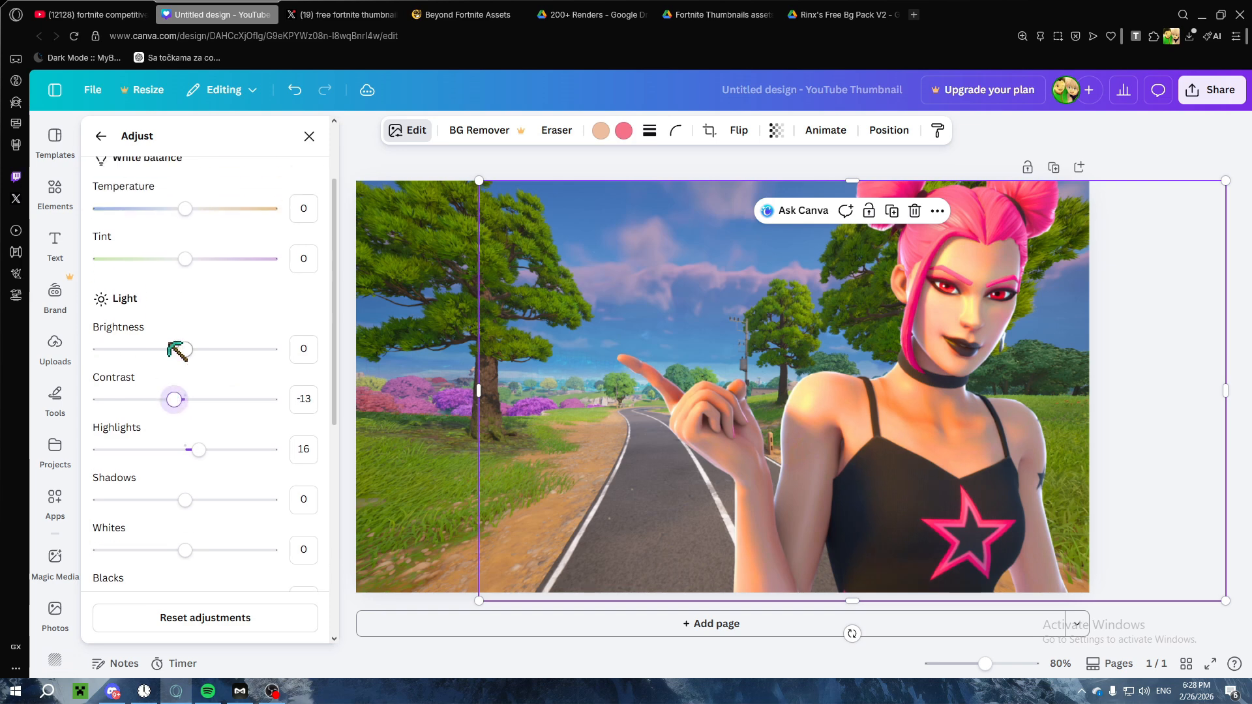
scroll(198, 407, down, 2)
drag(187, 481, 213, 481)
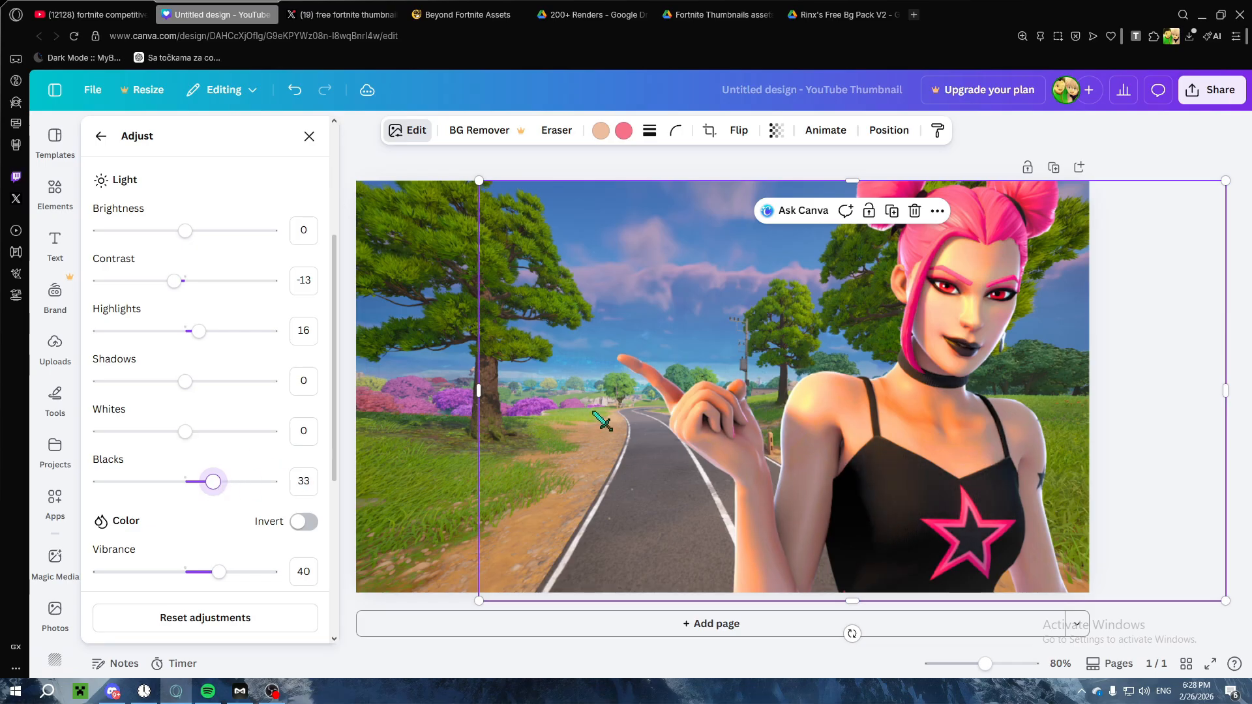
click(1167, 162)
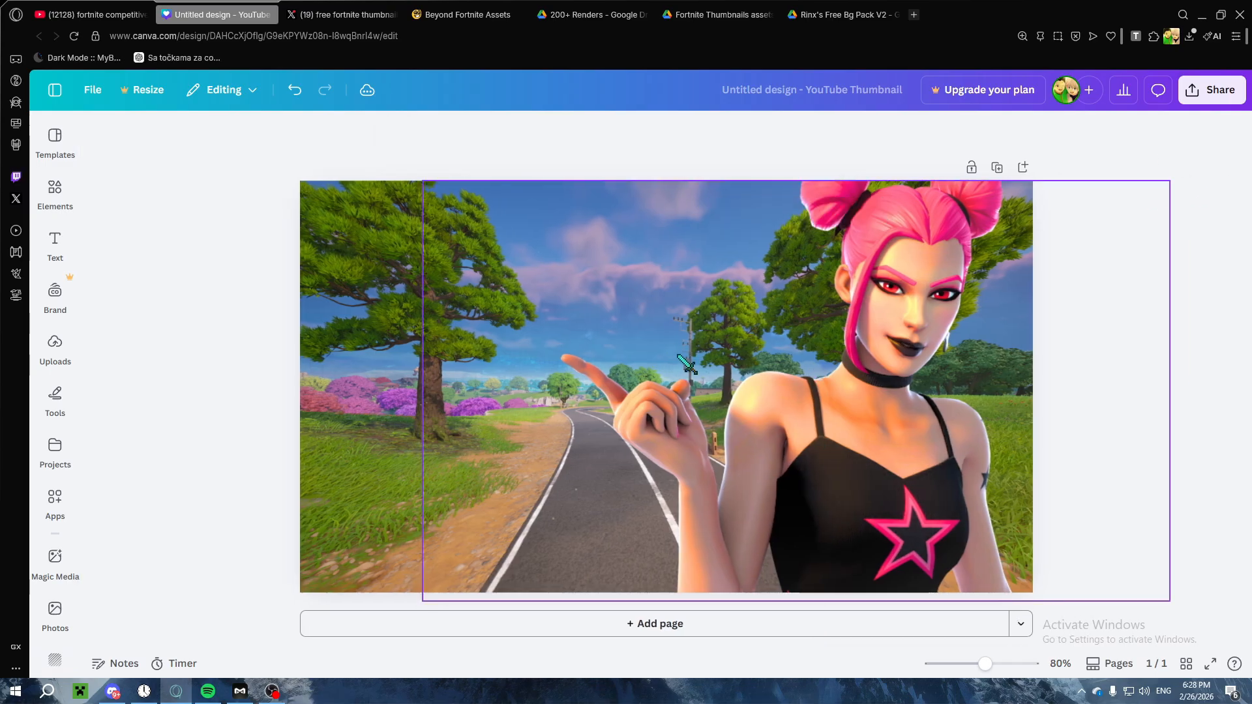
Step: Search the web for "text generator" in a new browser tab and open the TextStudio website
click(592, 14)
click(696, 13)
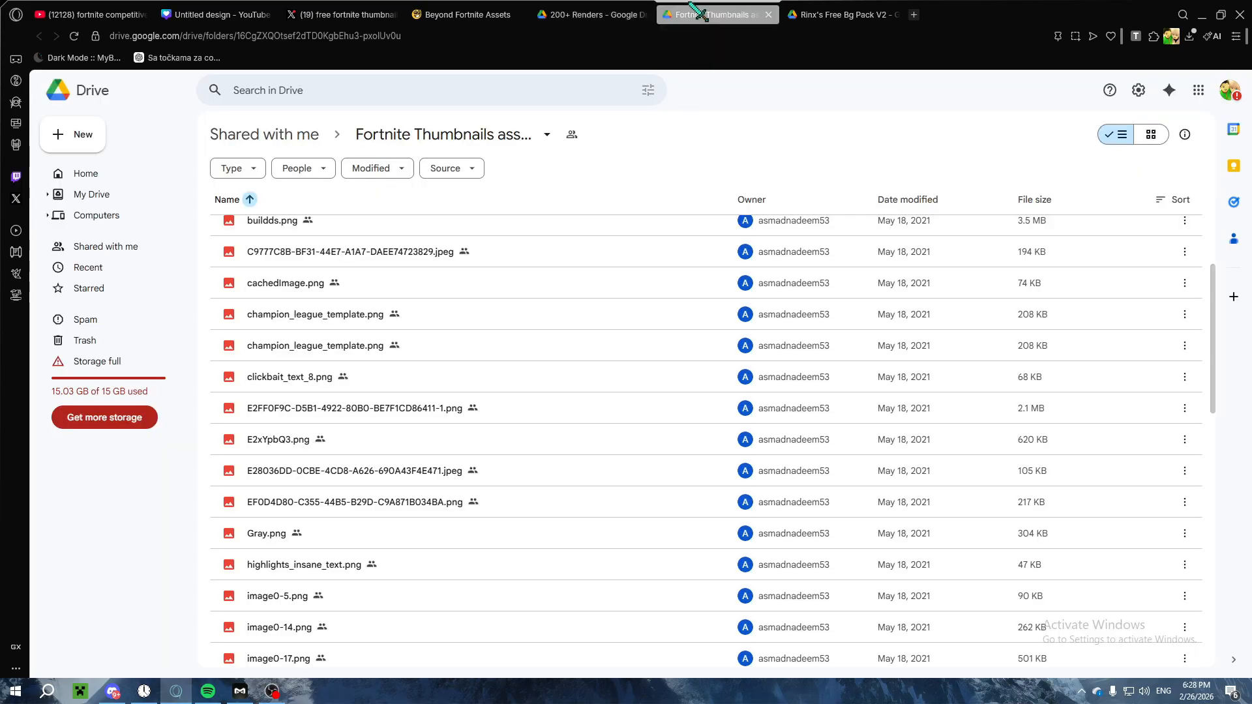
click(459, 14)
click(915, 15)
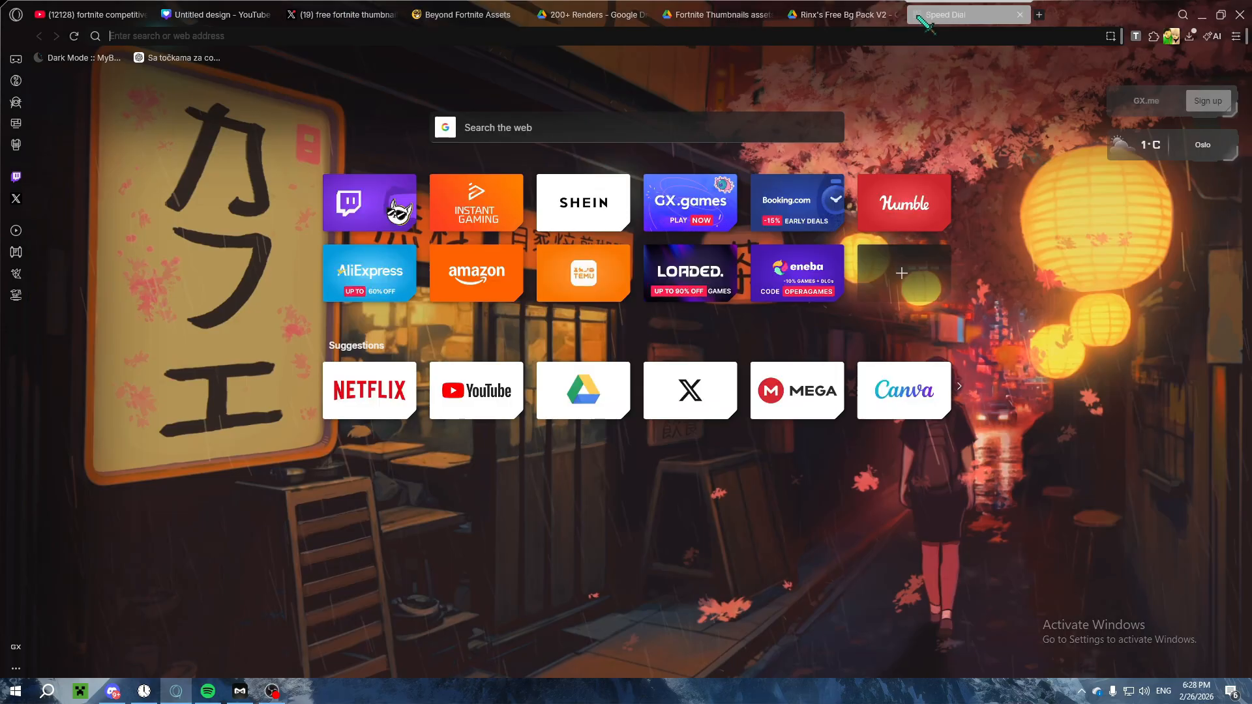
text(tex)
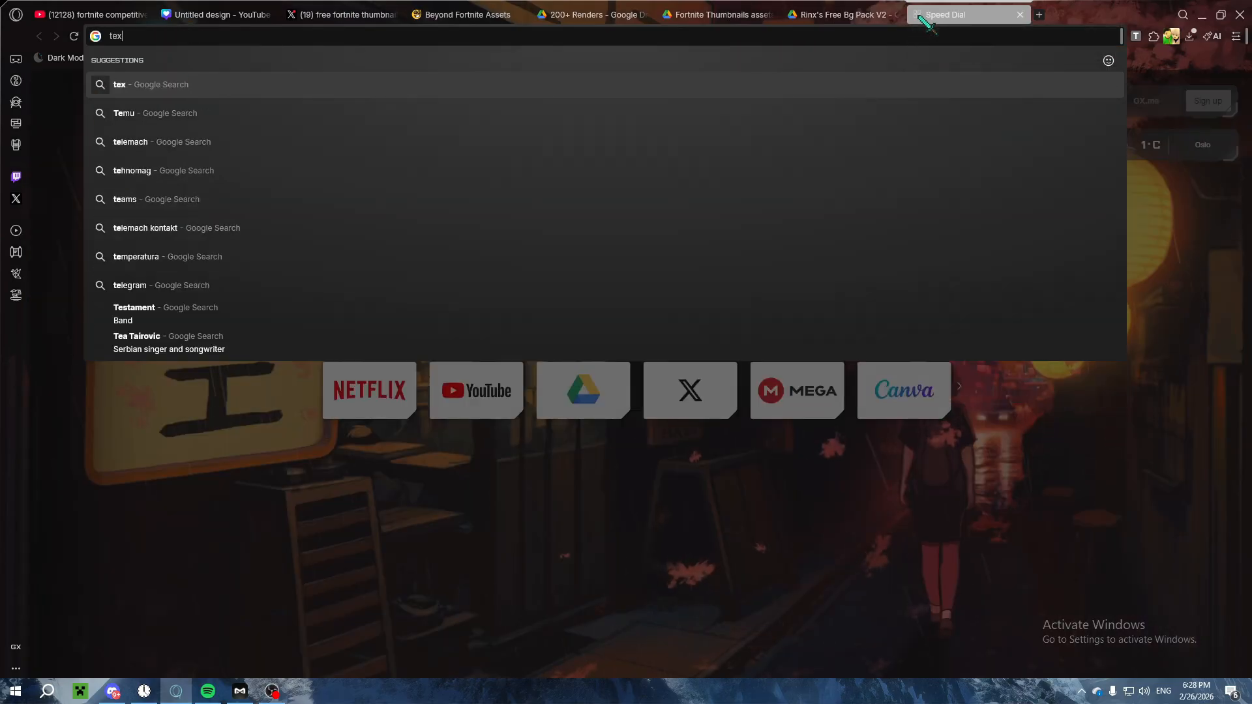
text(t generator)
key(Return)
click(263, 297)
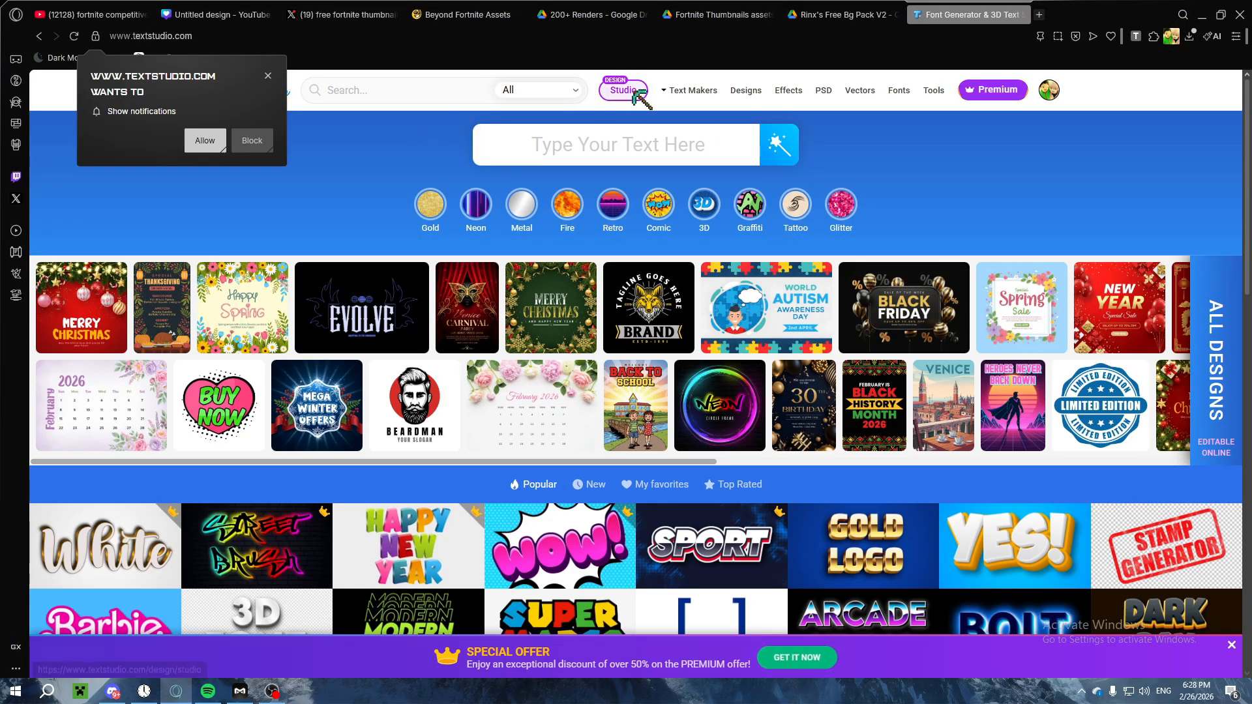
Step: Open TextStudio's text maker and replace the sample text with FREE
mouse_move(689, 92)
click(725, 130)
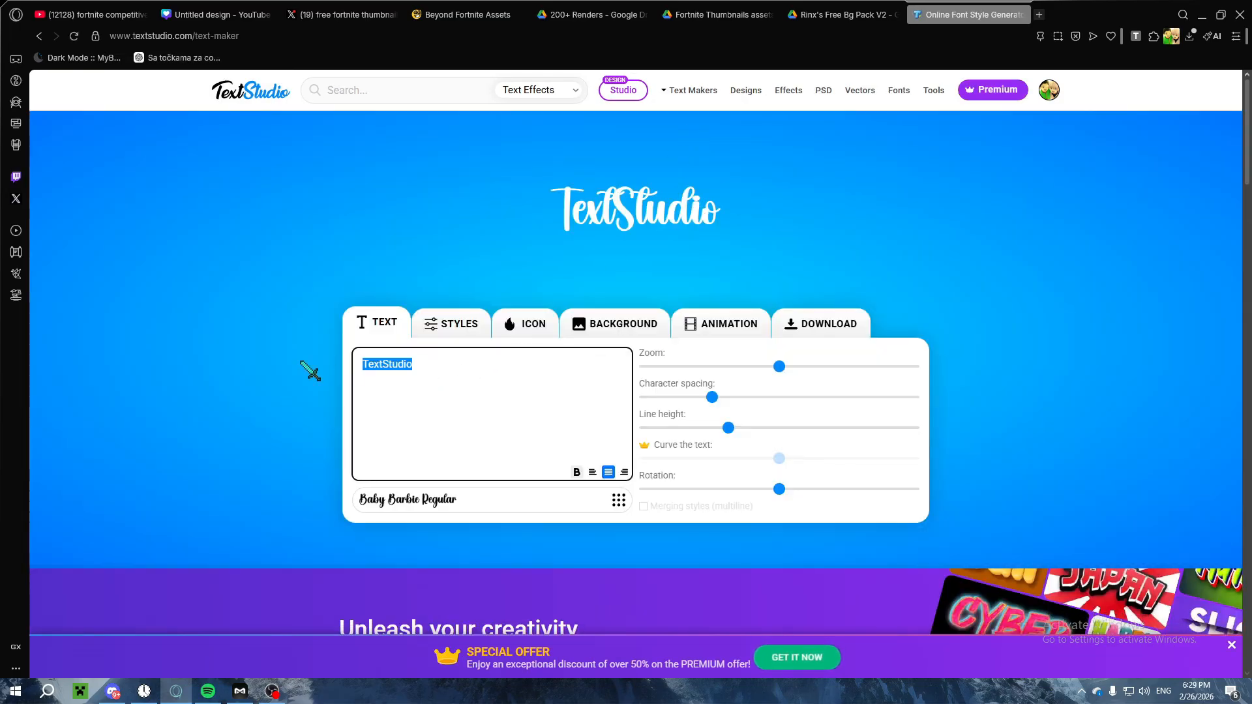
text(FRWEEE)
key(BackSpace)
key(BackSpace)
key(BackSpace)
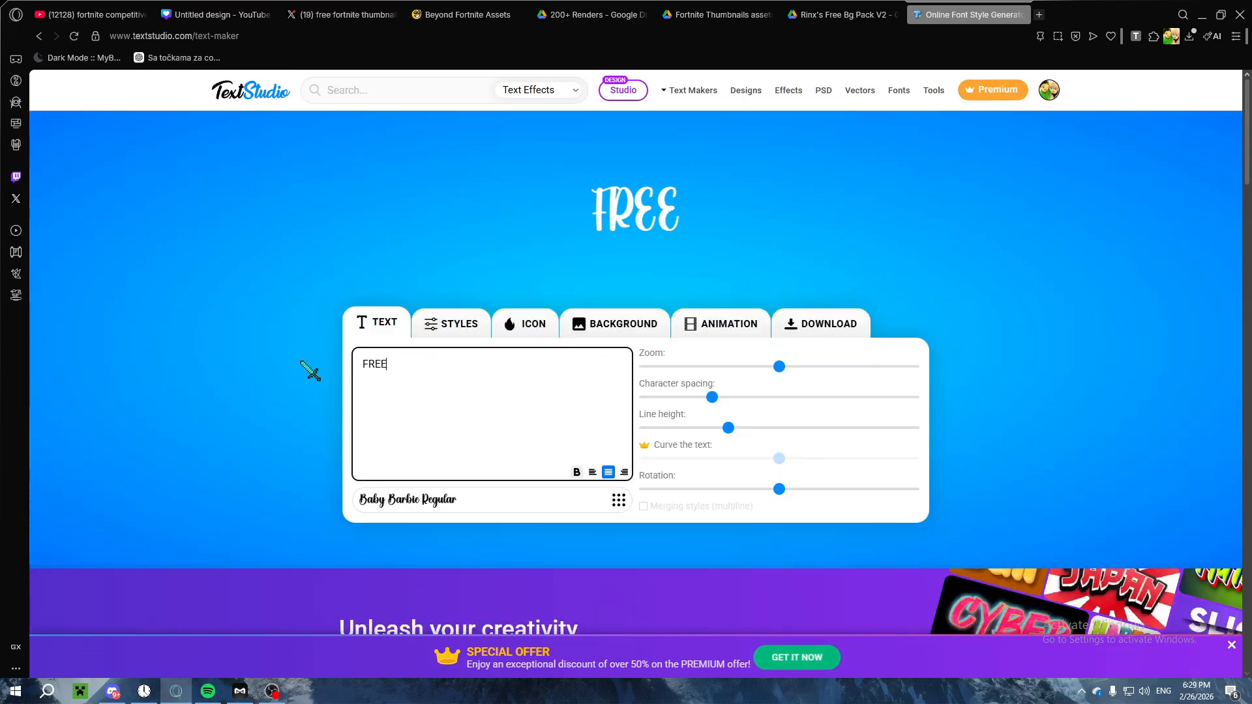
Step: Try the Boss Baby, Super Bubble and Lemon Milk Pro fonts on the FREE text
click(449, 500)
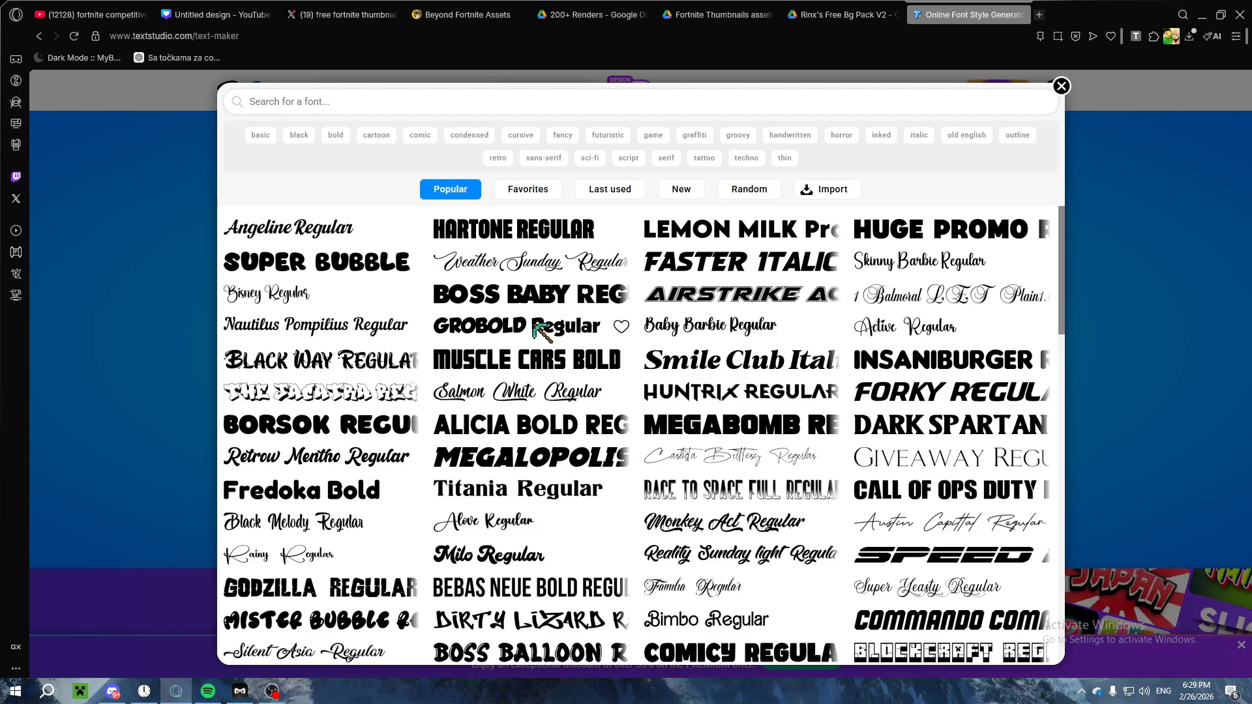
click(512, 294)
click(470, 506)
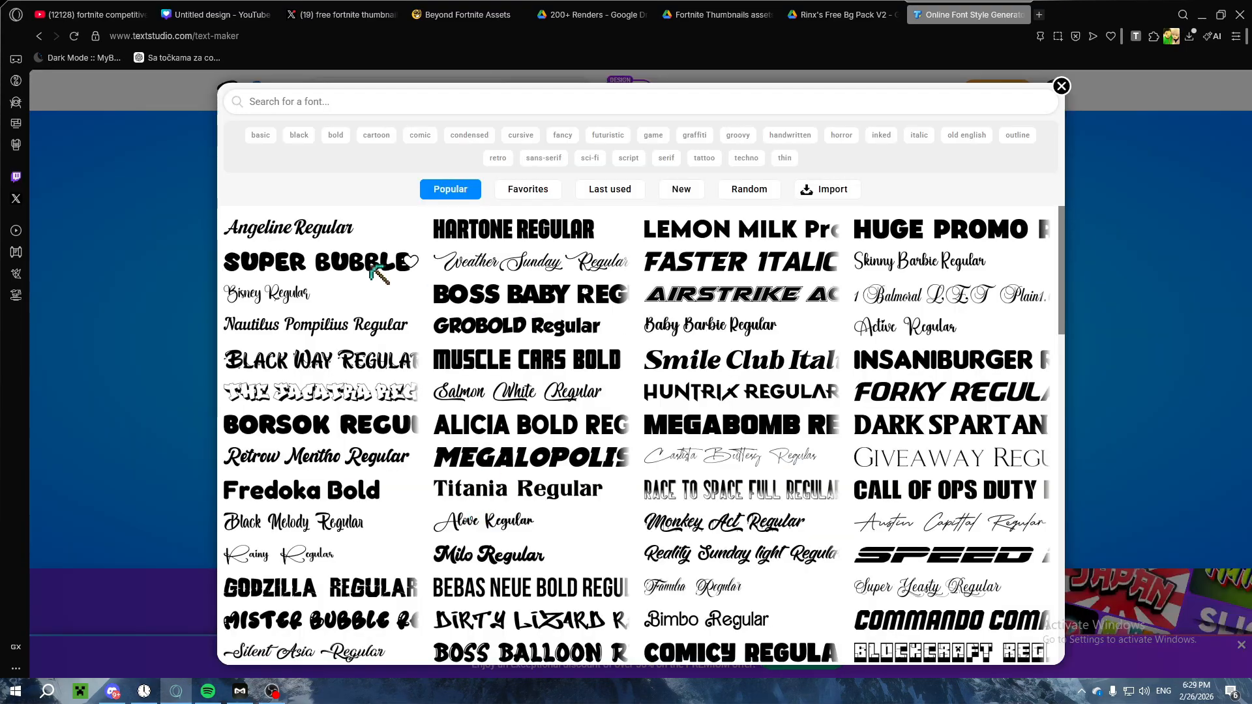
click(360, 261)
click(493, 501)
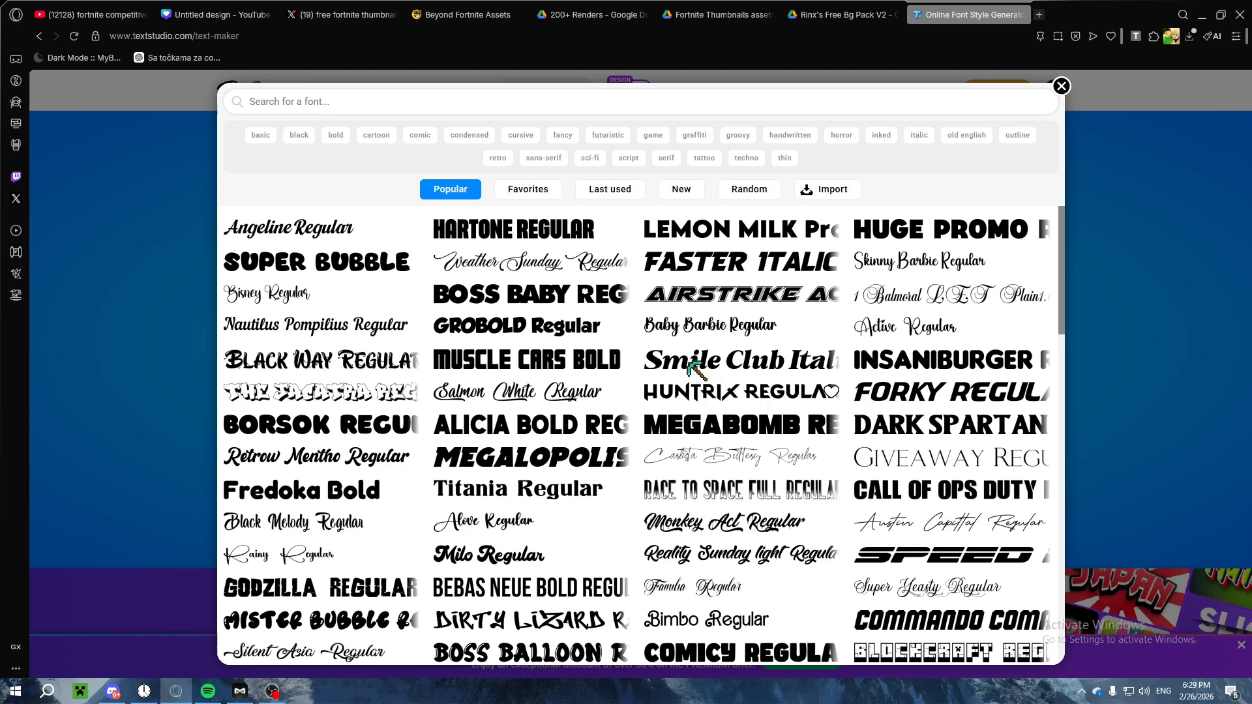
click(746, 234)
Step: Try the Megabomb, Starkiller and Snow Bold Regular fonts on the FREE text
click(522, 505)
scroll(731, 313, down, 2)
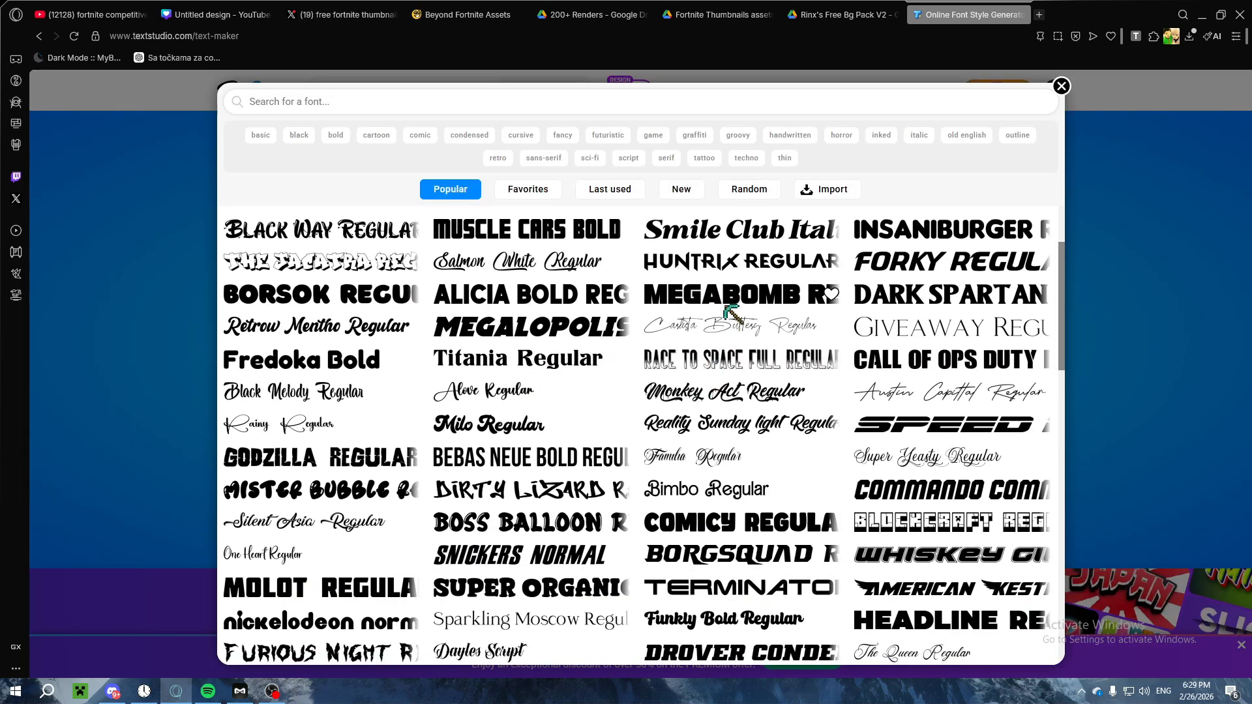
click(730, 314)
click(485, 512)
scroll(492, 343, down, 2)
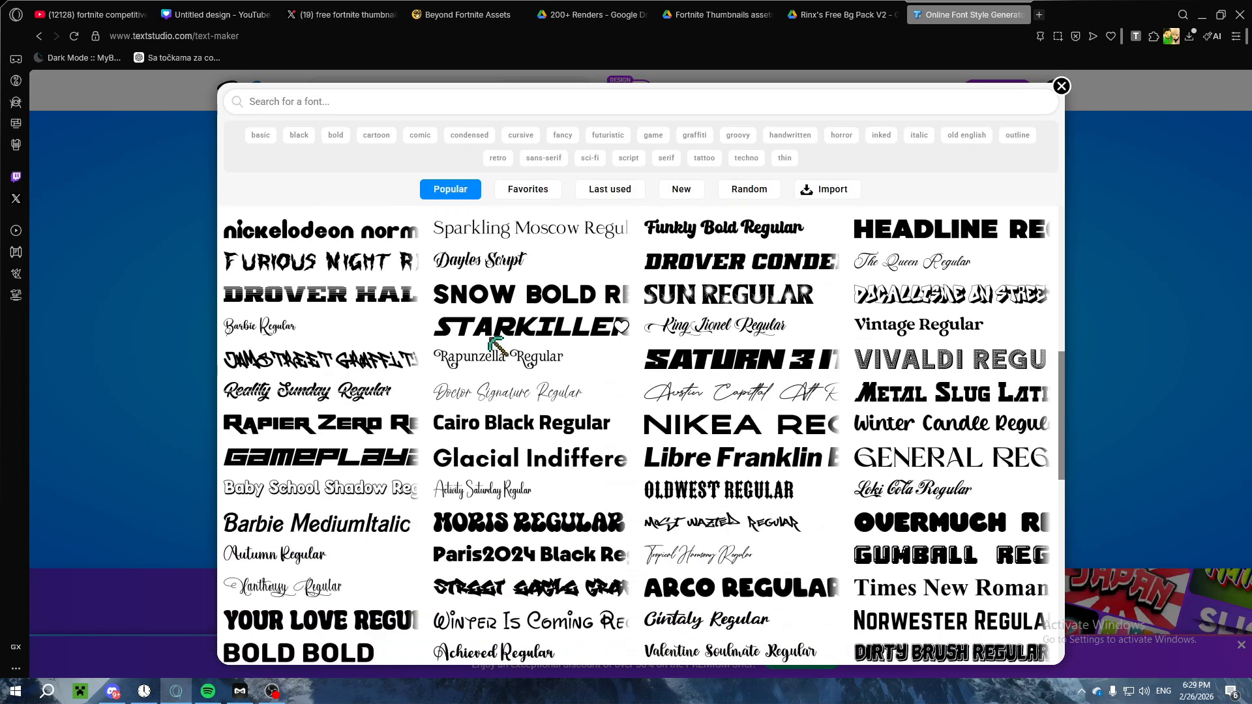
click(496, 319)
click(508, 499)
click(509, 290)
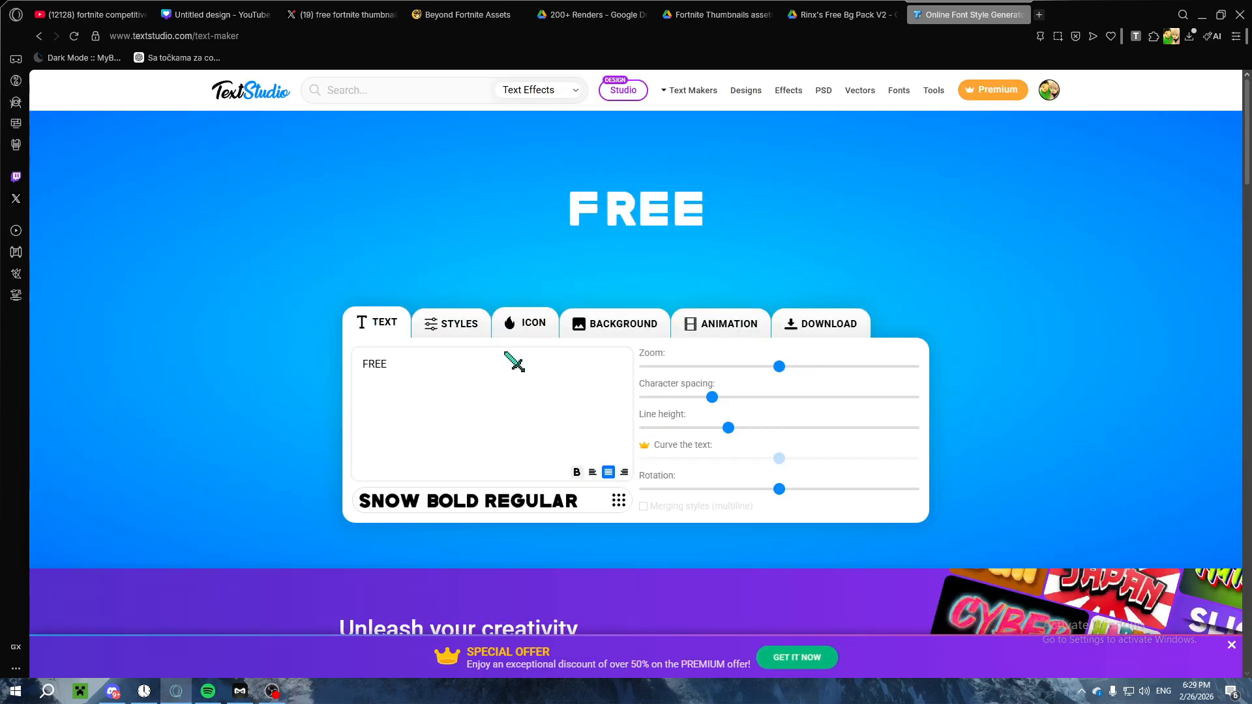
Step: Browse further fonts and set the FREE text to Your Love Regular
click(493, 510)
click(314, 390)
click(456, 502)
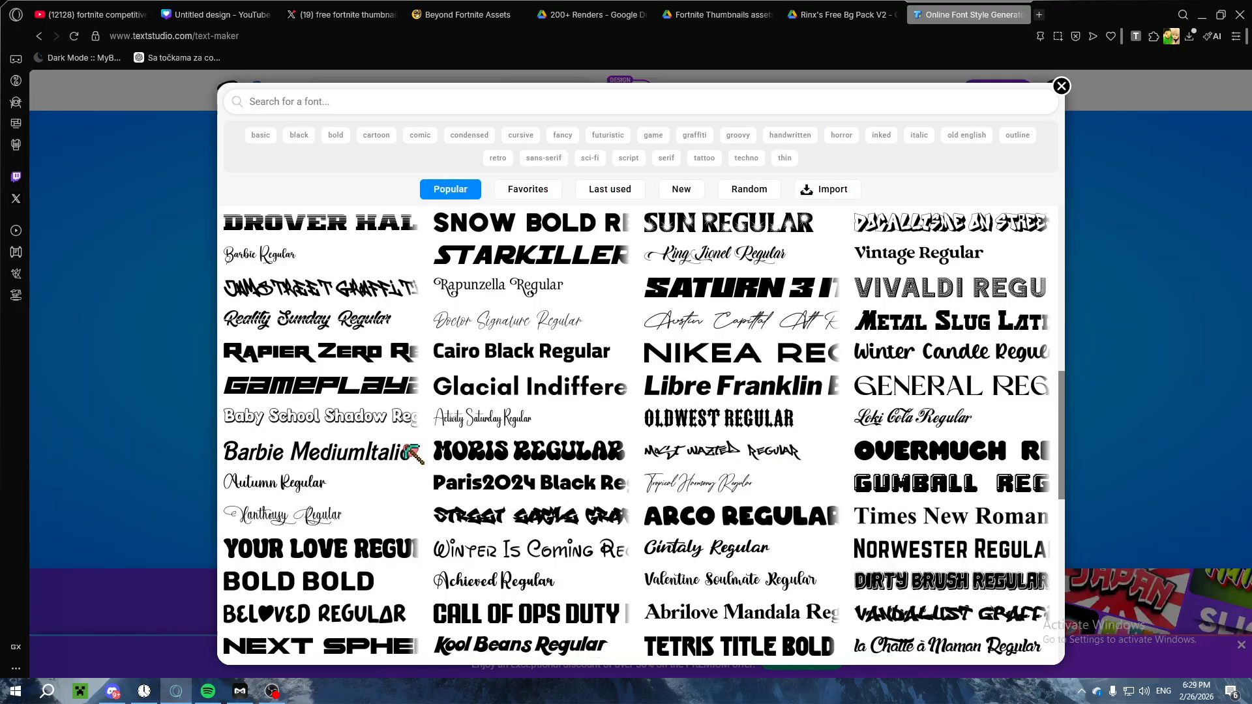
scroll(346, 415, down, 4)
click(287, 301)
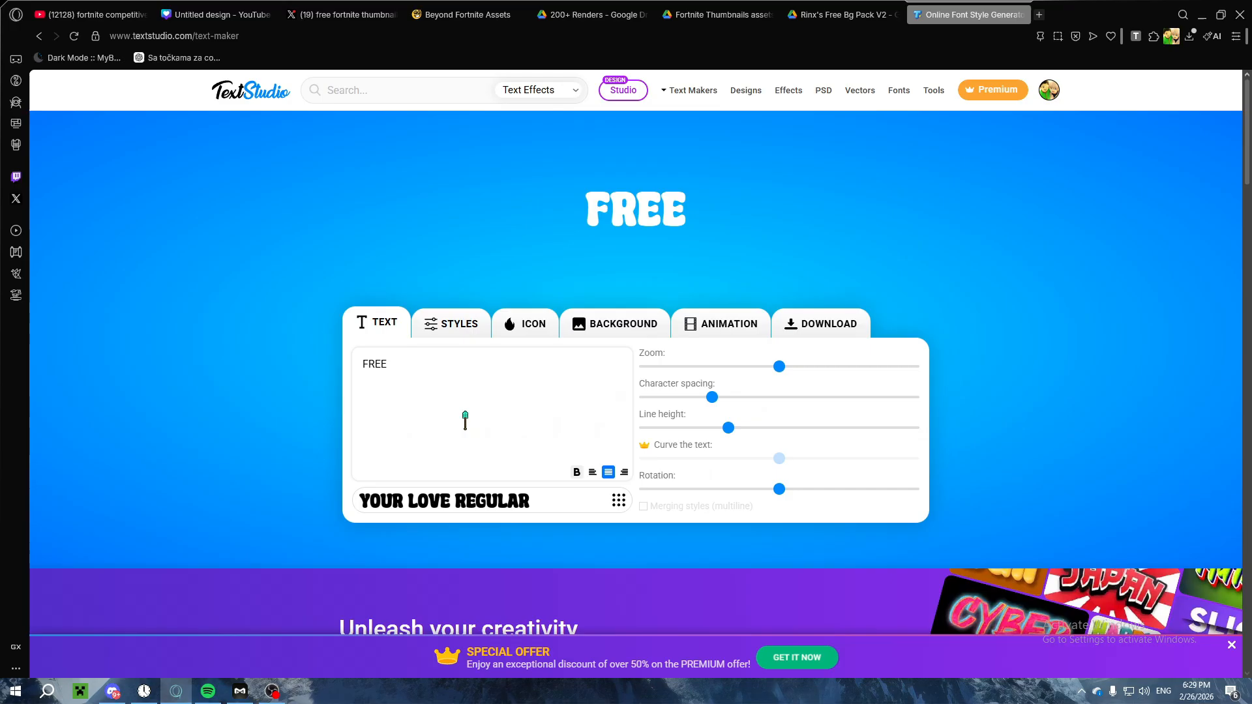
Step: Try the Aerospace Regular and Ultraquick Regular fonts on the FREE text
click(475, 507)
click(330, 395)
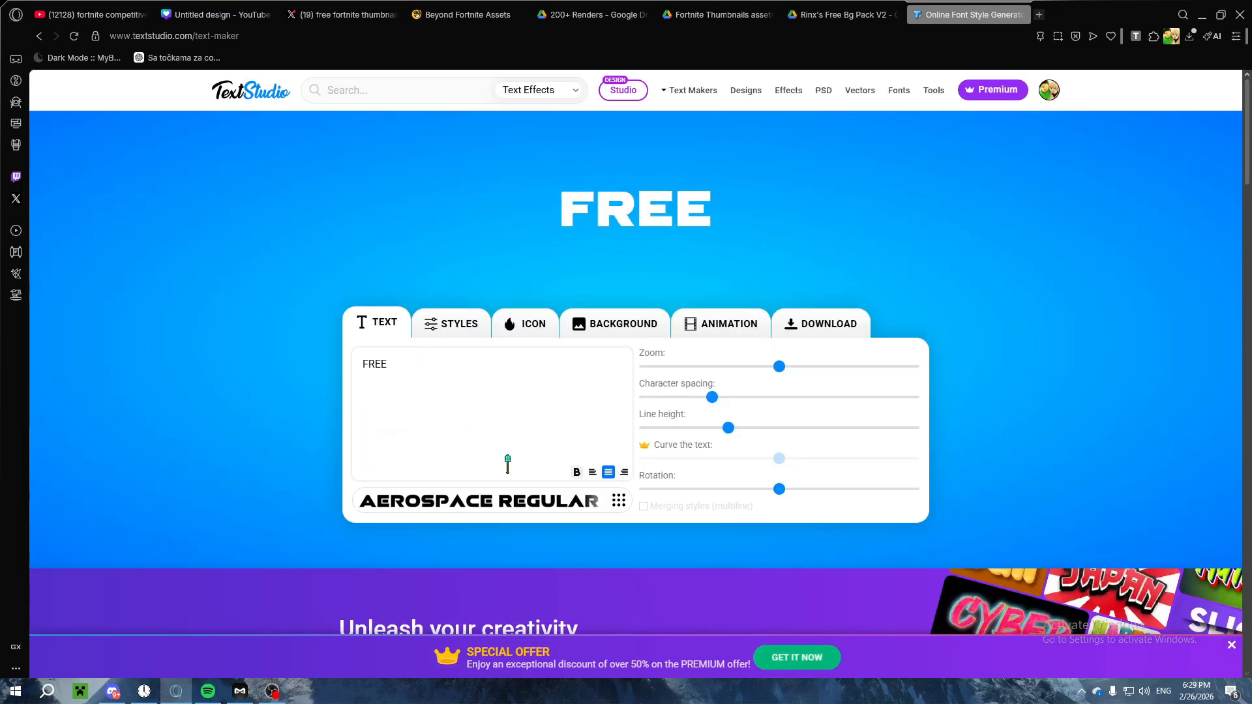
click(515, 505)
scroll(433, 414, down, 2)
click(326, 330)
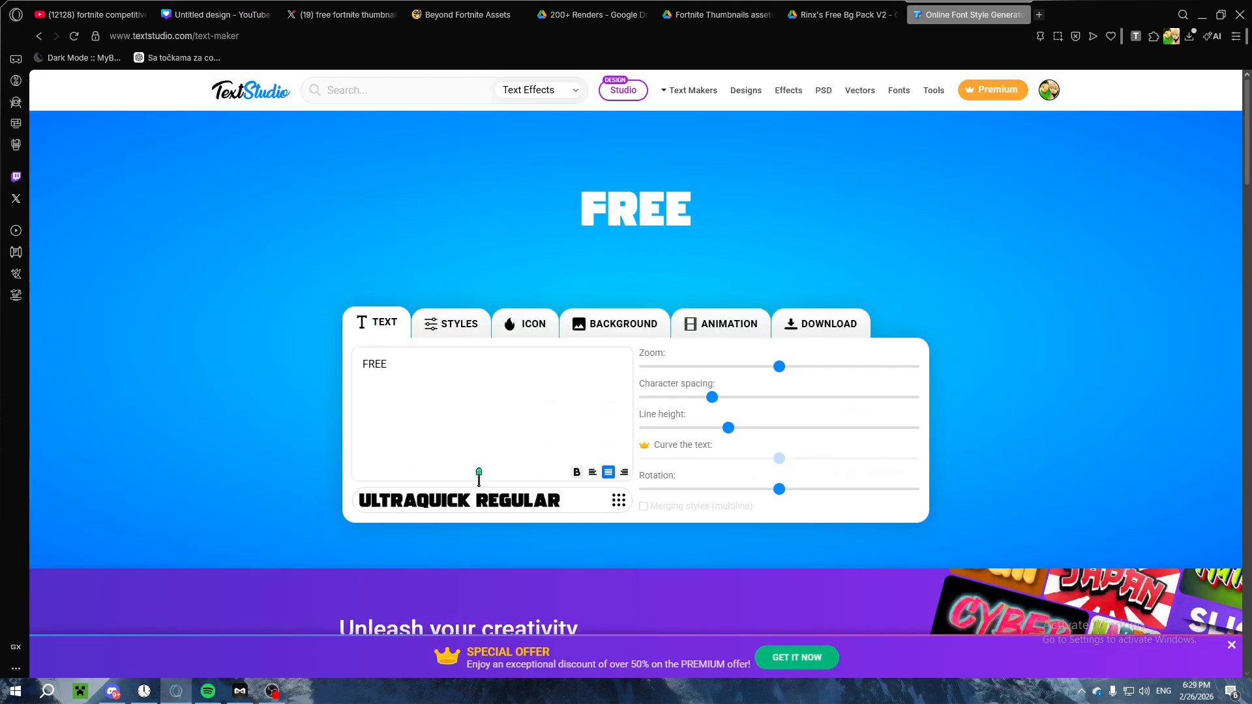
Step: Browse more popular fonts and set the FREE text to Luckiest Guy Regular
click(482, 506)
scroll(420, 427, down, 2)
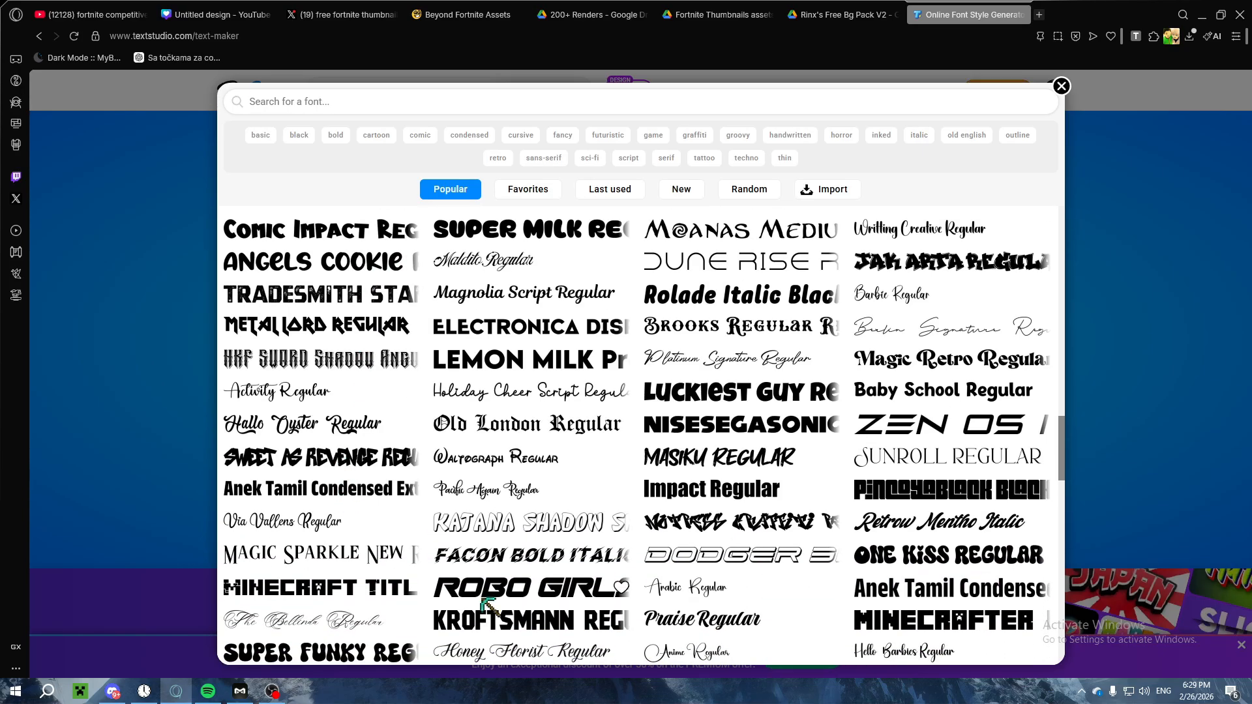
click(490, 625)
click(489, 499)
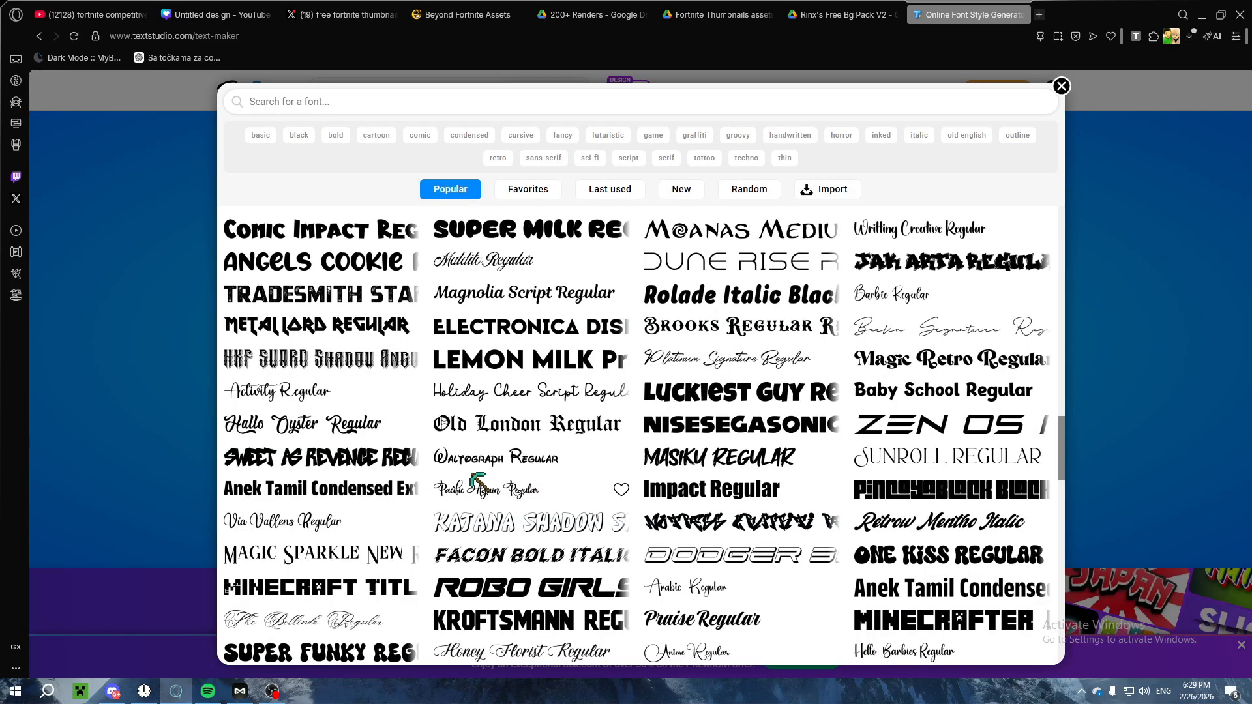
click(708, 403)
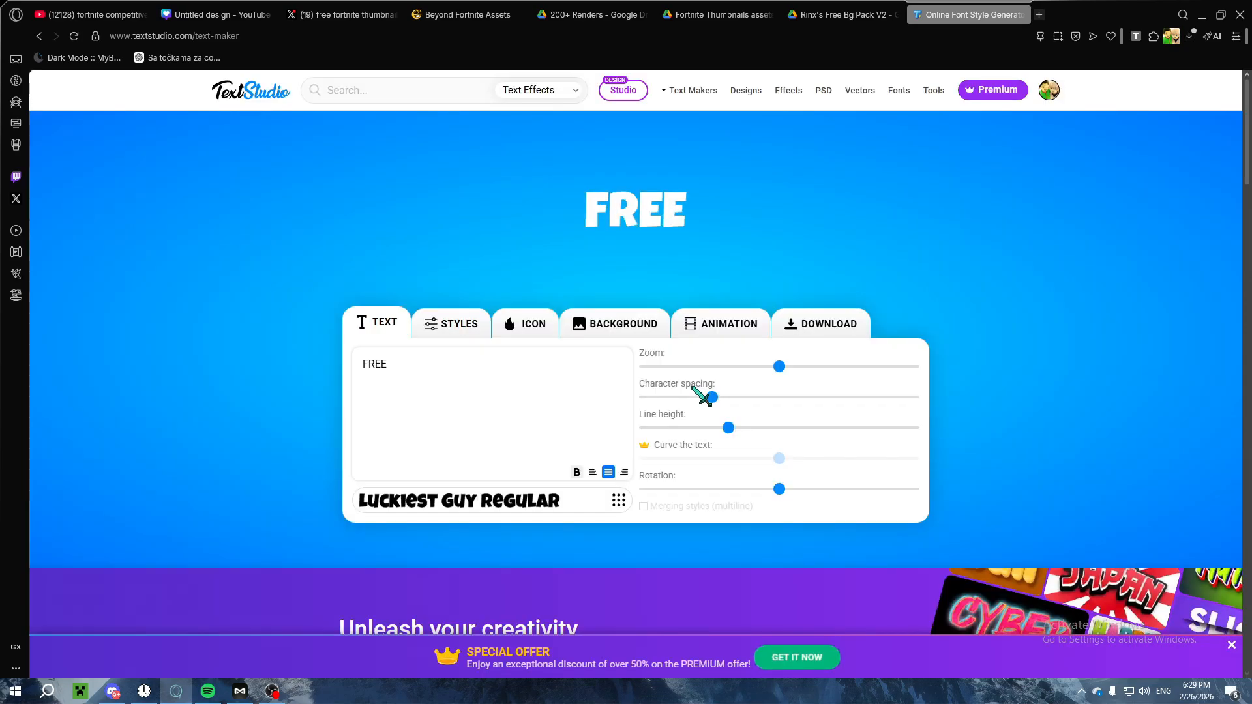
Step: Enable a gradient filling on the text, recolor its white stop to green #81FF49, and remove the black stop
click(445, 326)
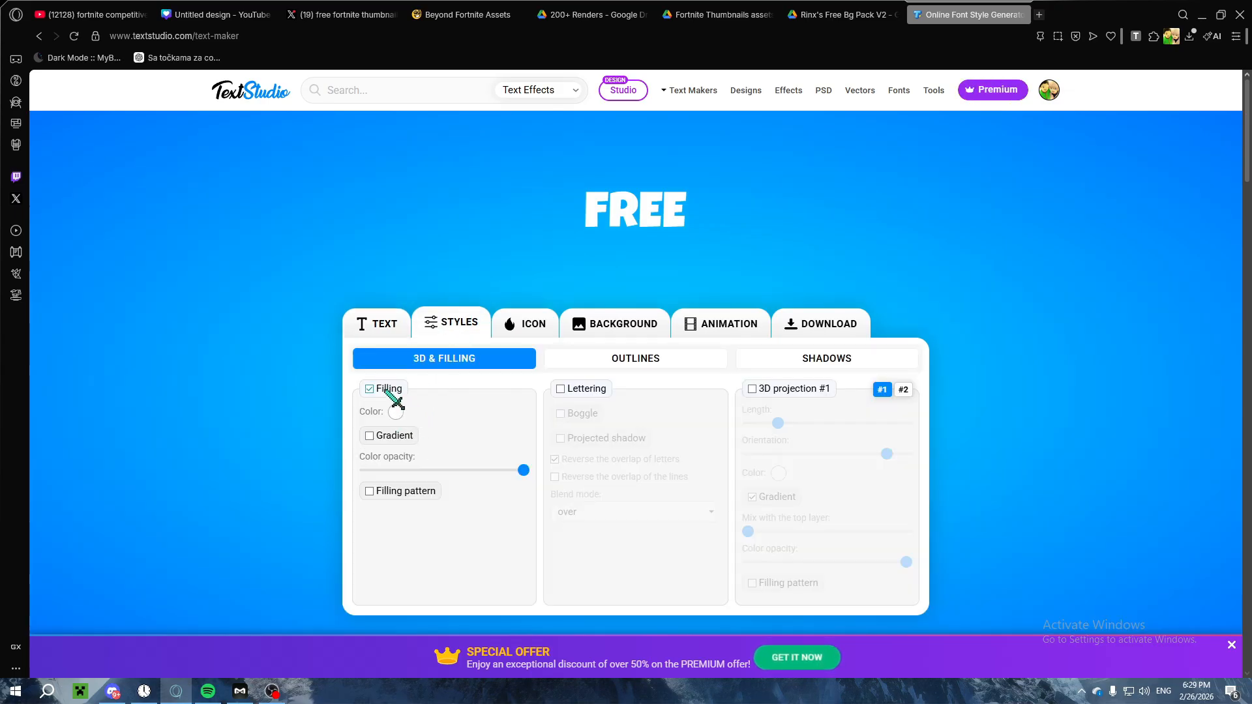
click(370, 437)
click(516, 491)
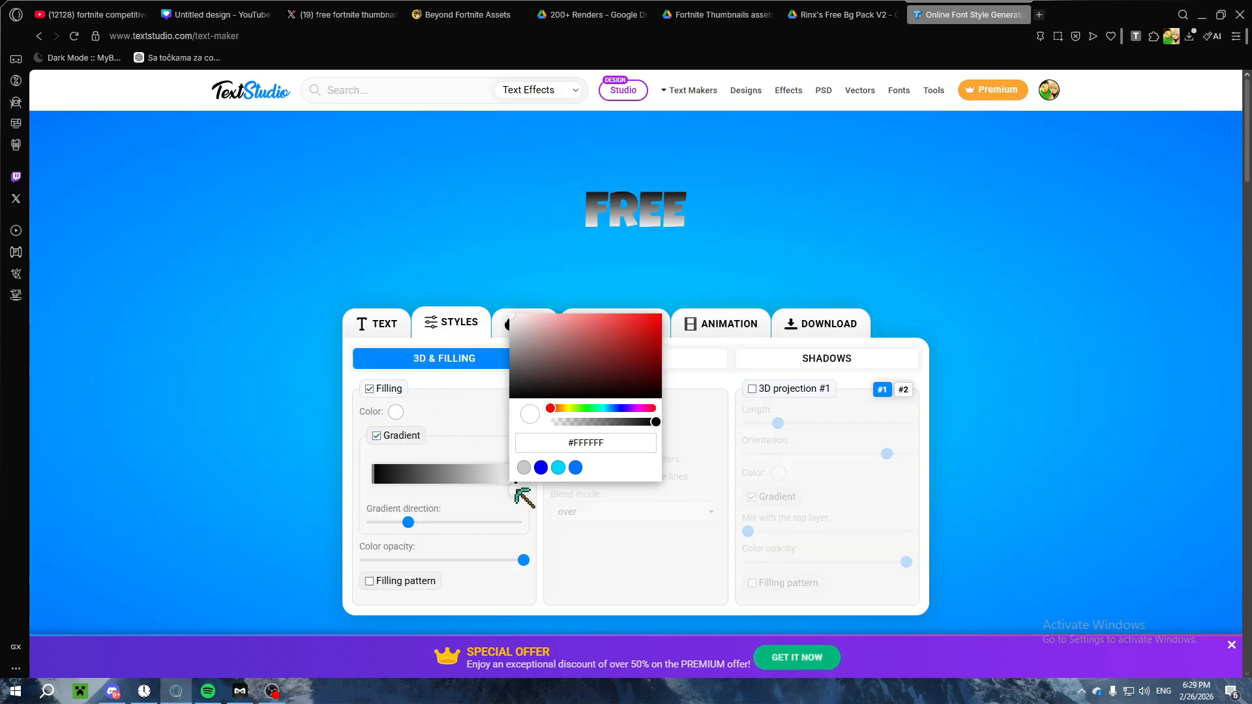
drag(598, 407, 627, 303)
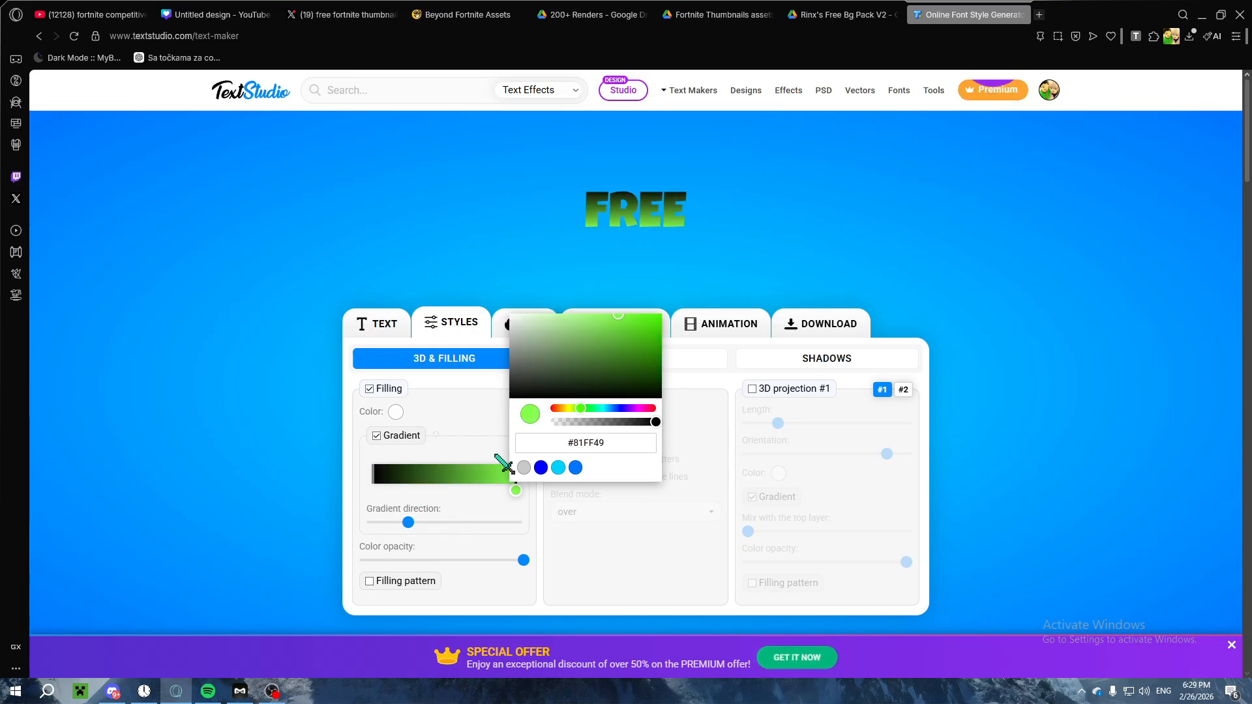
click(461, 498)
click(372, 473)
click(371, 462)
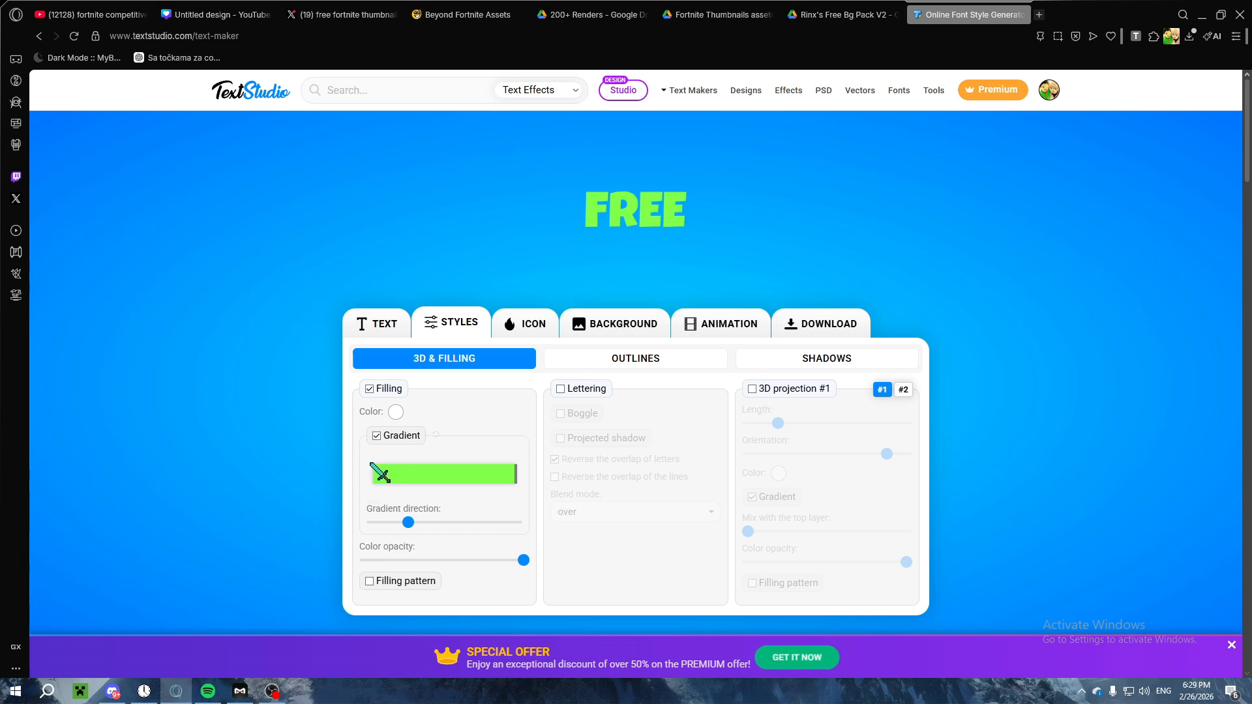
Step: Move the green gradient stop to the start and set the end stop to white
click(515, 475)
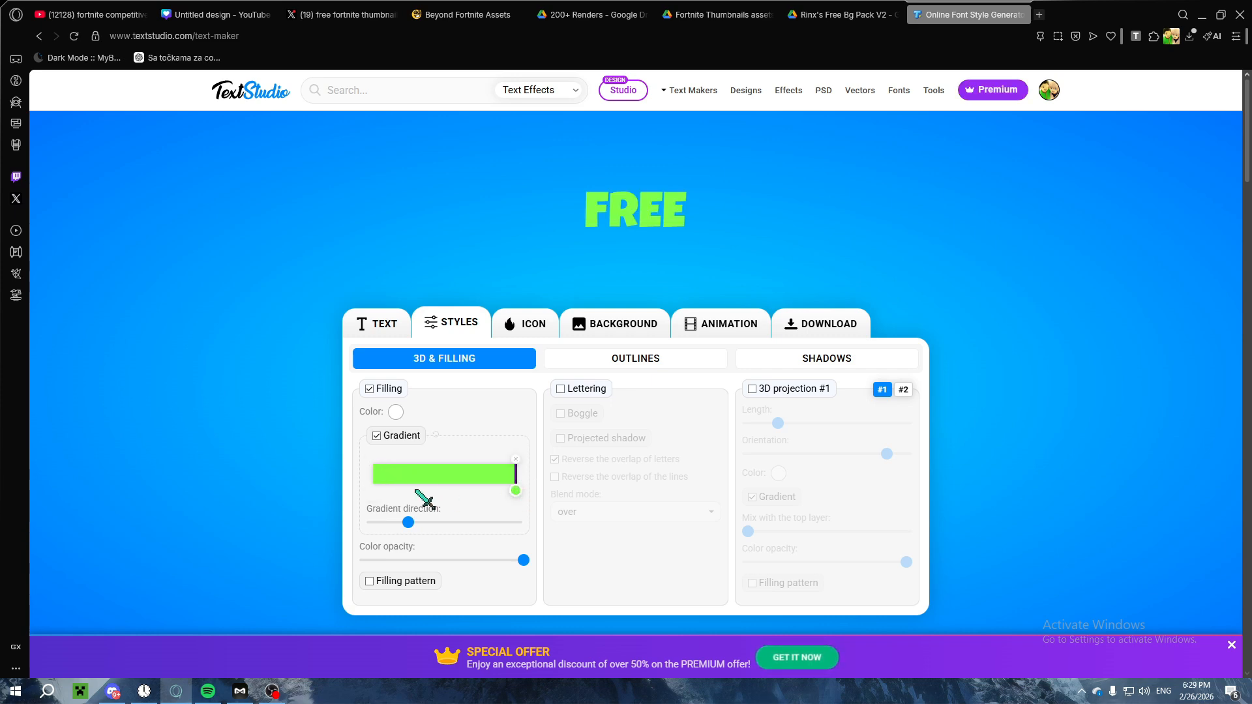
drag(504, 477, 360, 485)
click(515, 491)
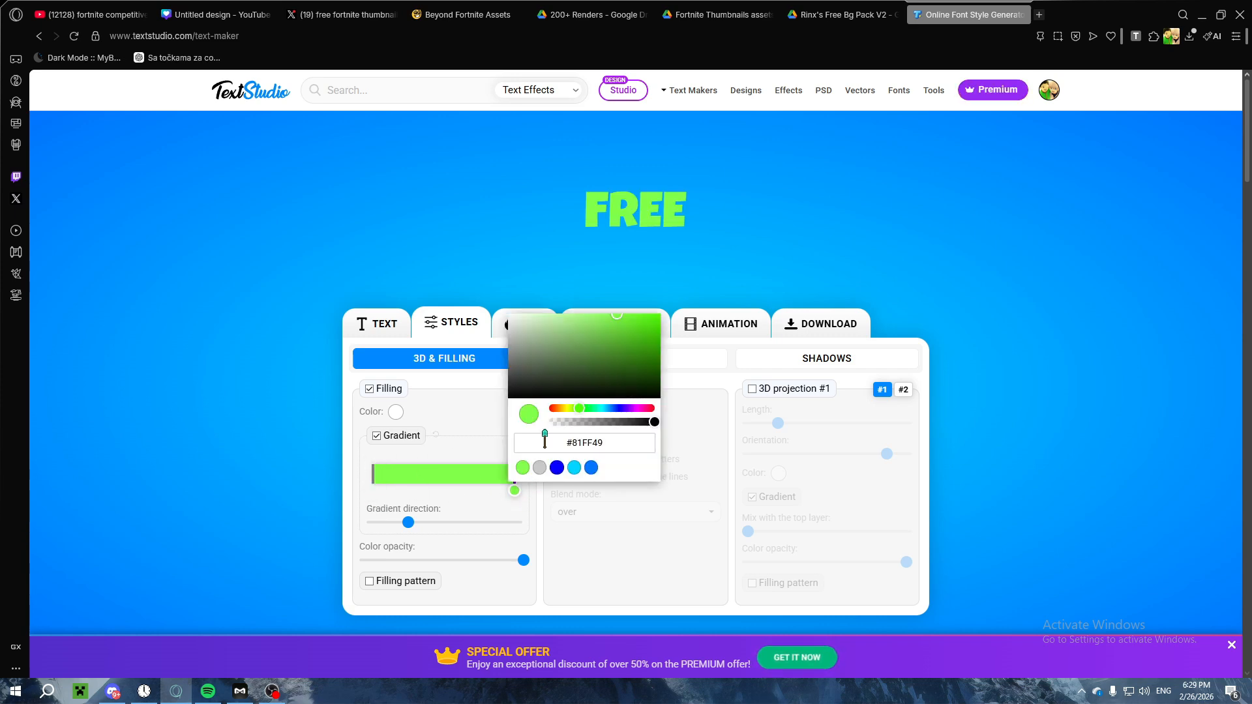
drag(519, 328, 508, 313)
click(482, 512)
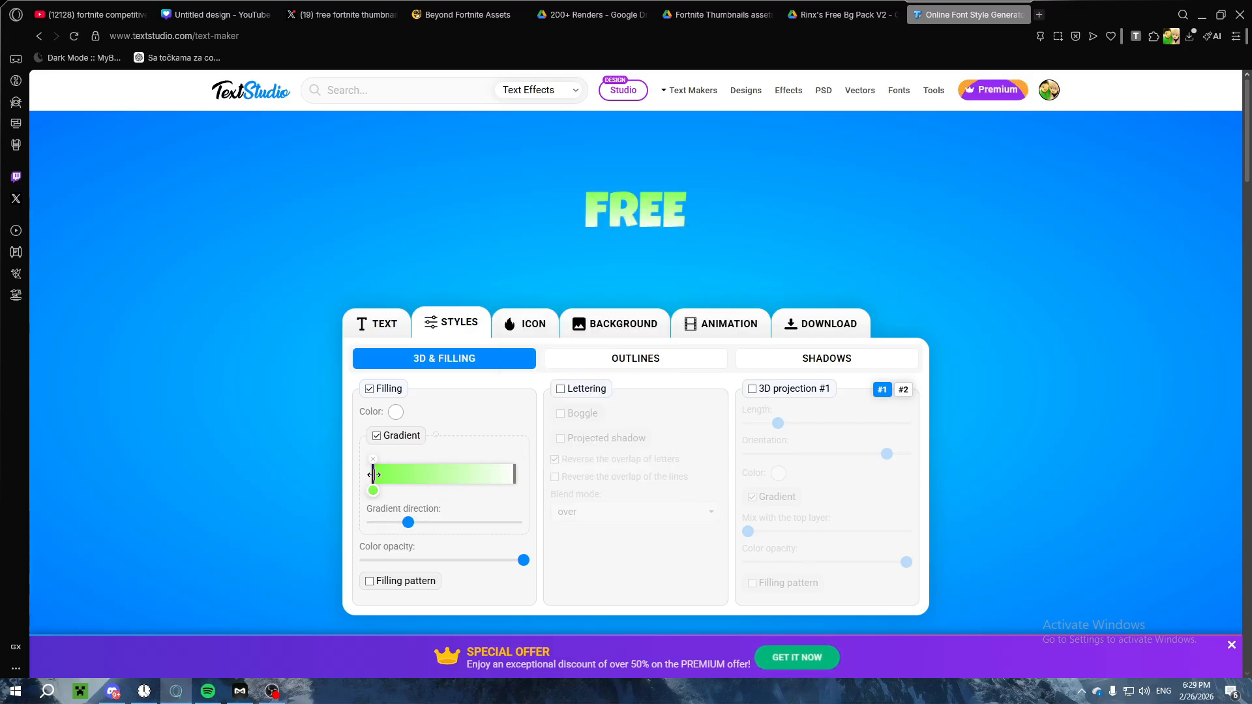
Step: Shift the green gradient stop inward, lighten it to #A1FD78, and add a pale gray-green stop nearer the white end
drag(373, 474, 415, 476)
click(410, 490)
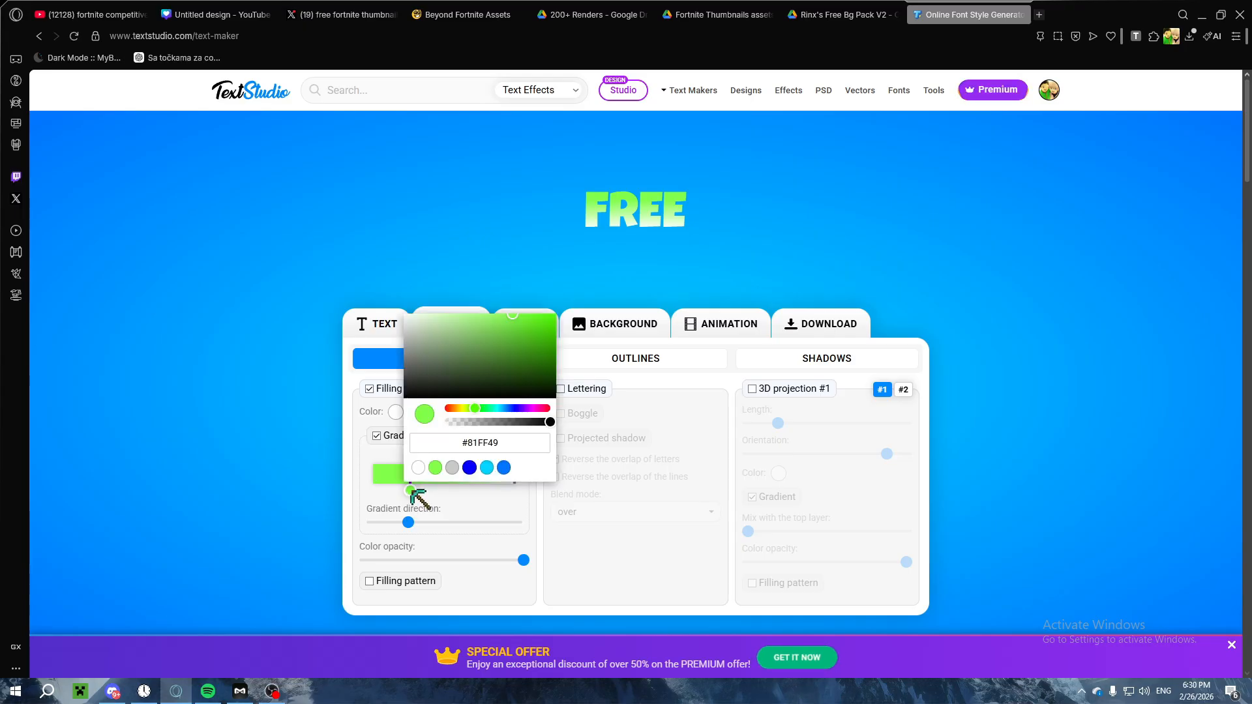
drag(495, 315, 477, 320)
click(475, 475)
click(475, 490)
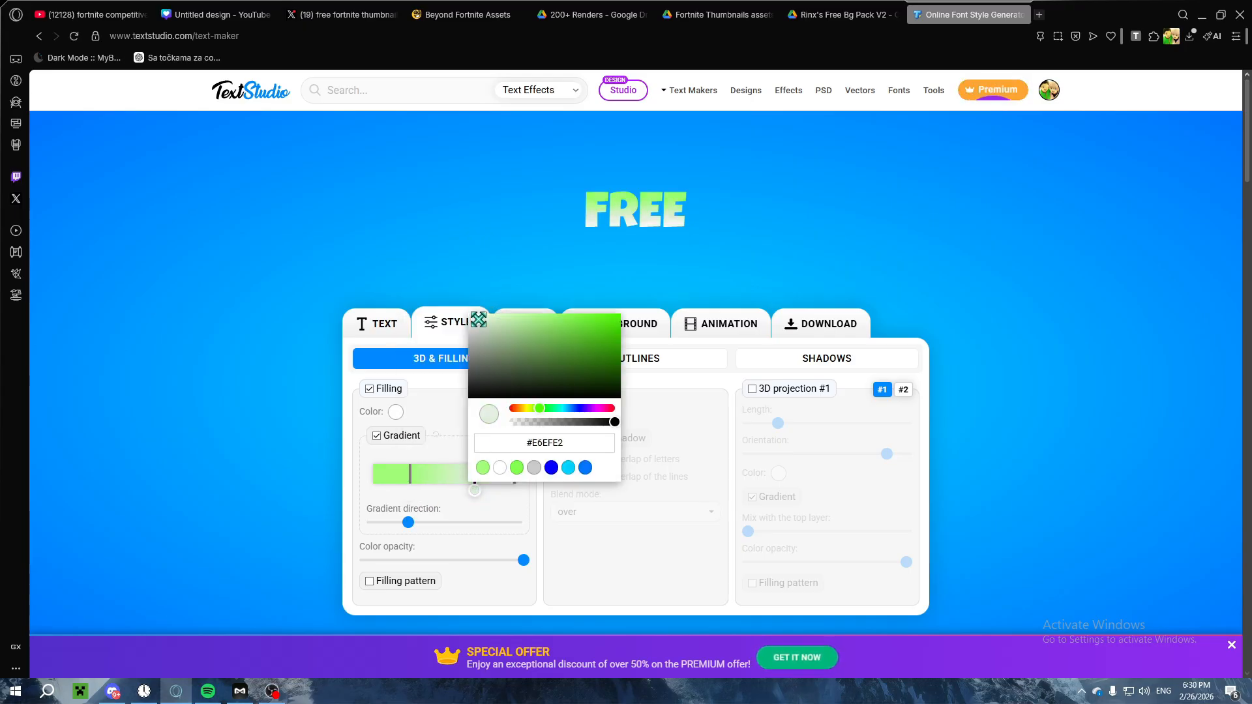
Step: Add a stronger green stop at the gradient's start and move the pale gray-green stop slightly inward
click(375, 475)
click(373, 490)
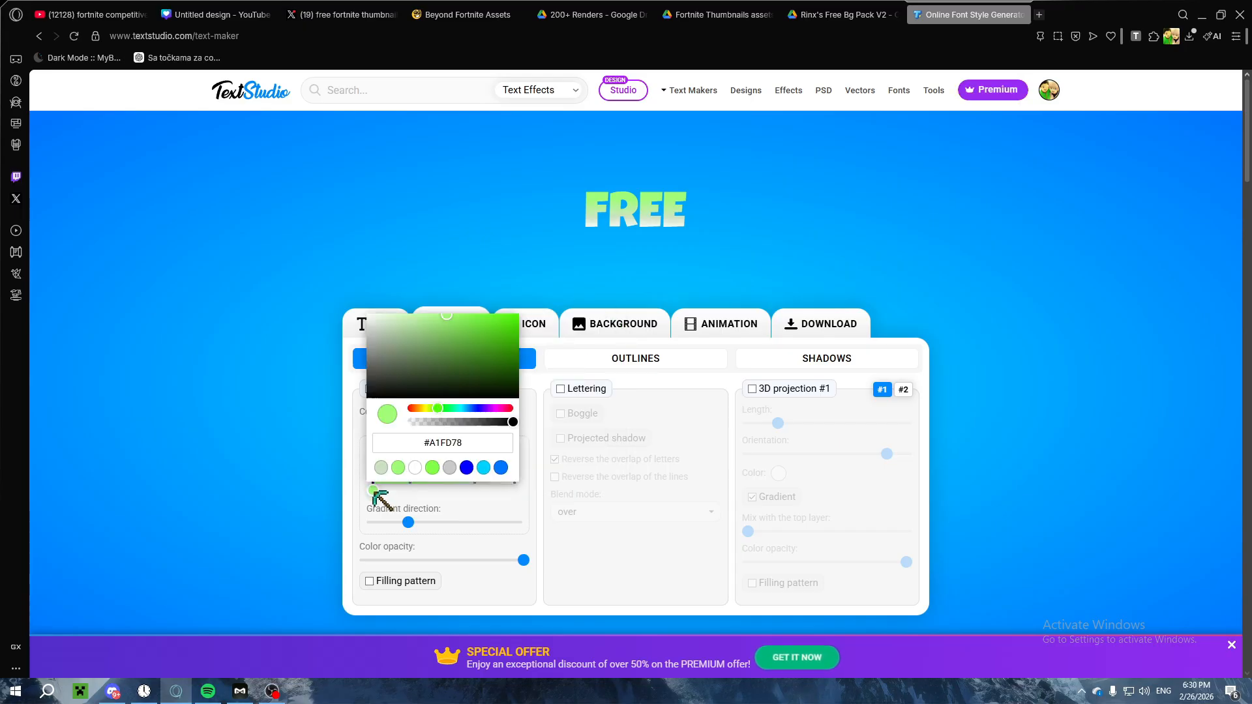
drag(458, 323, 467, 320)
click(475, 480)
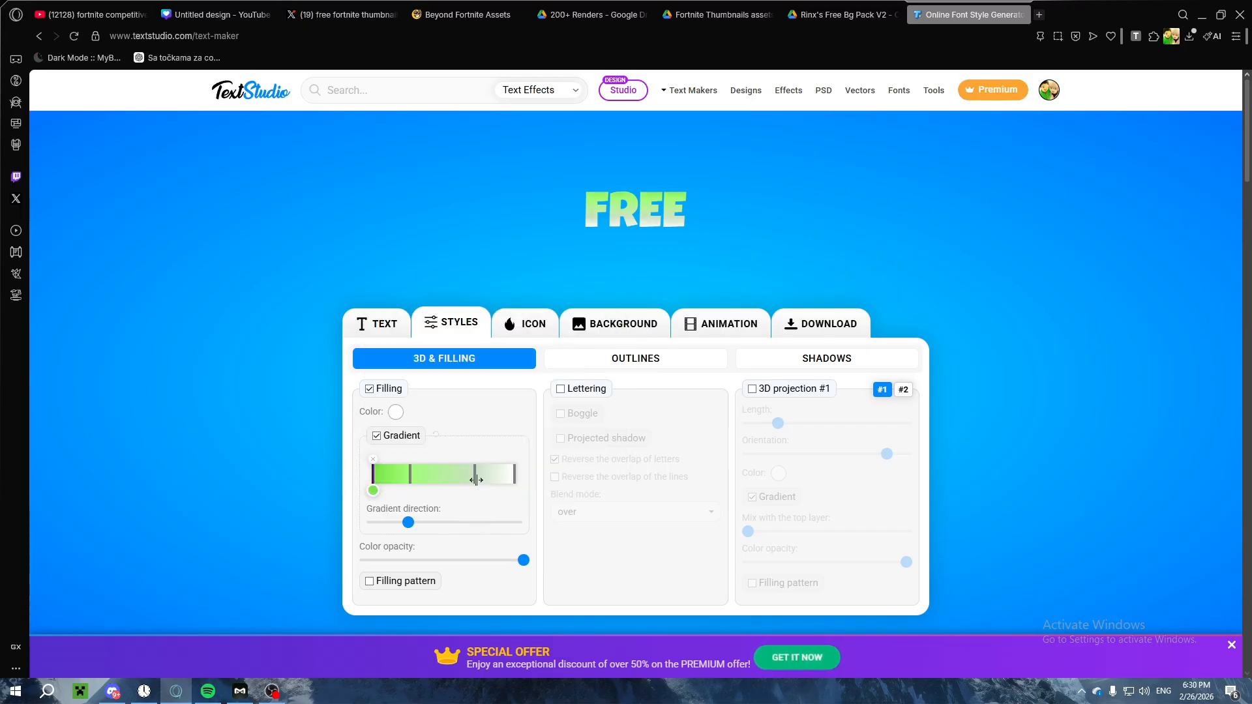
drag(471, 480, 464, 480)
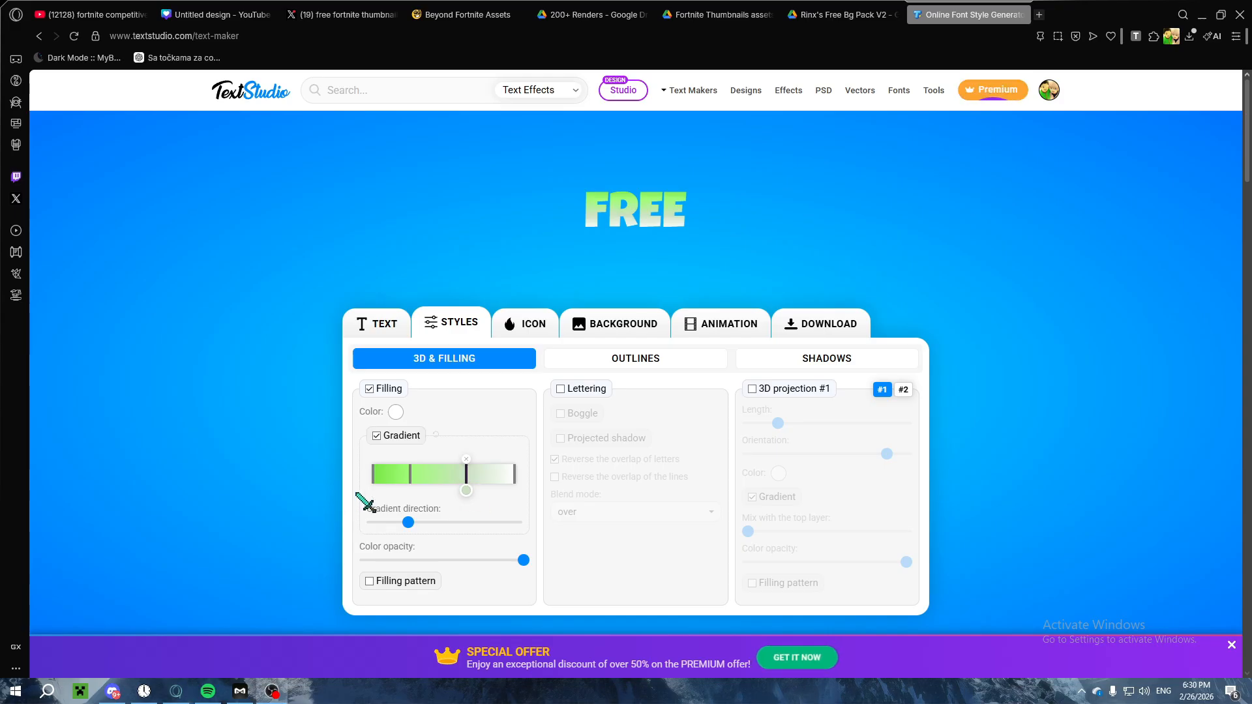
mouse_move(409, 524)
mouse_down()
mouse_move(419, 524)
mouse_move(408, 523)
mouse_up()
Step: Try the Lettering and 3D projection #1 effects on the FREE text
click(591, 389)
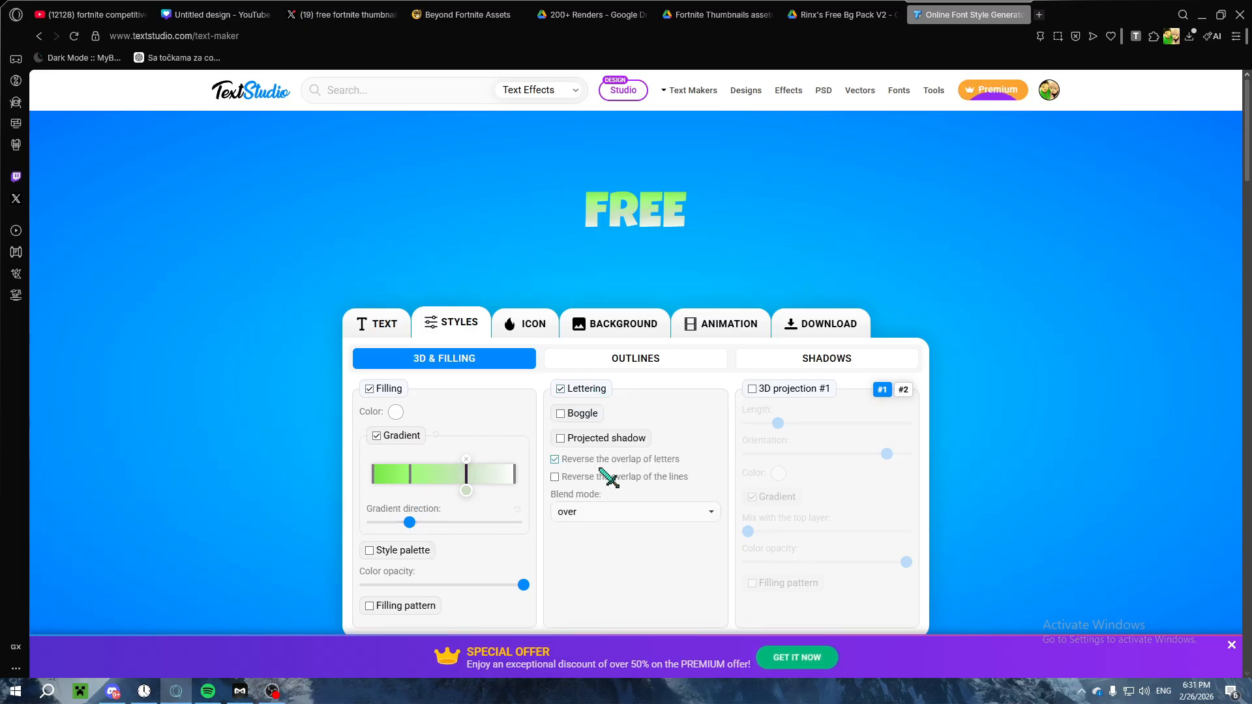
click(761, 390)
click(761, 390)
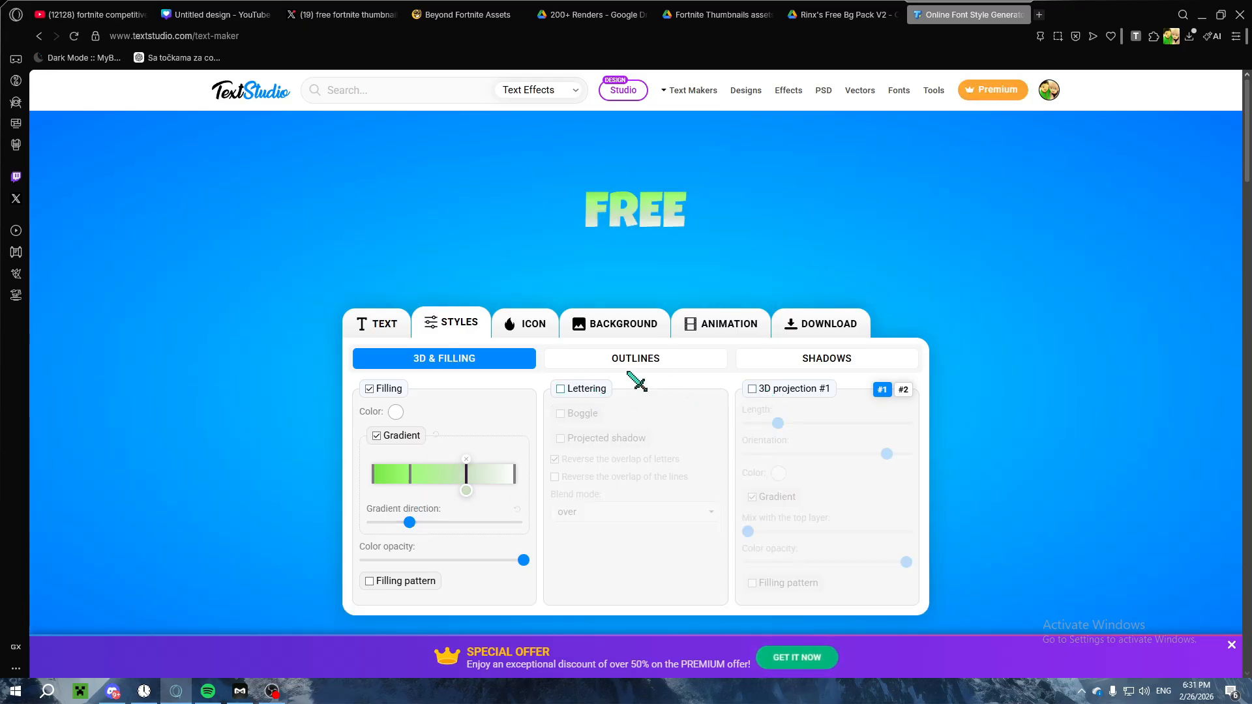
Step: Preview Outline #2, then give the text a black Outline #1 instead, sized 14%
click(590, 356)
click(578, 393)
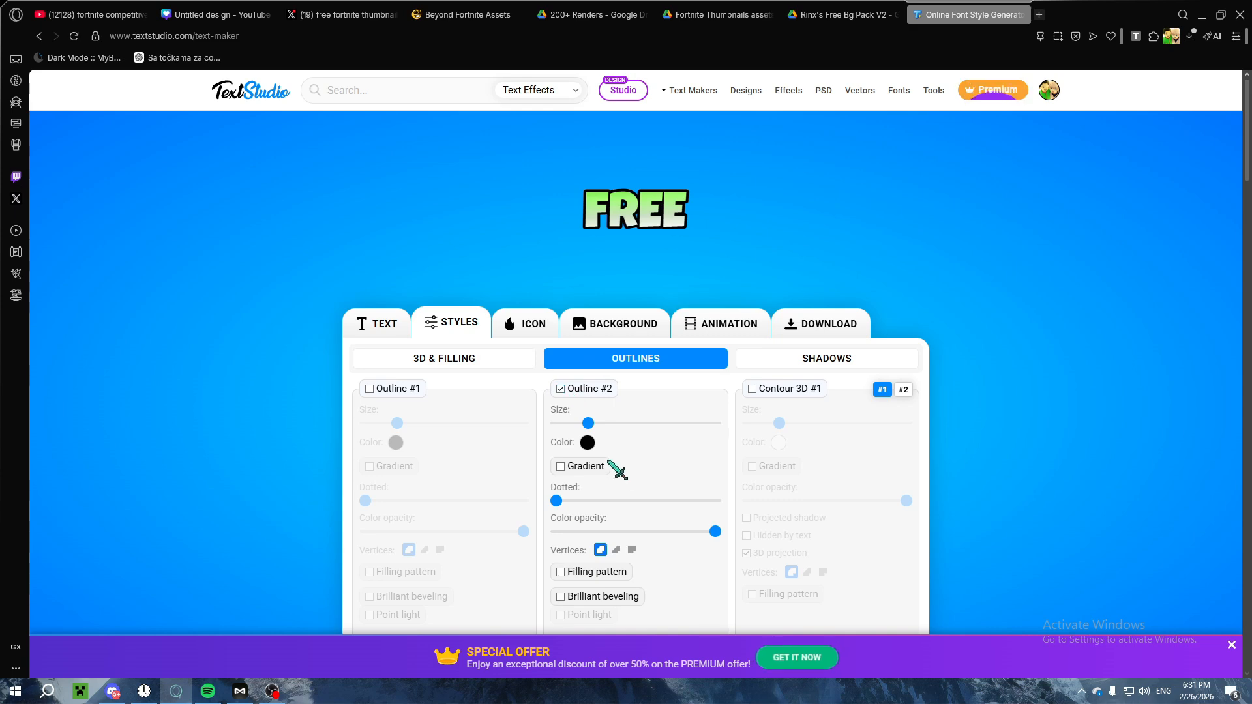
click(579, 391)
click(404, 390)
drag(395, 423, 388, 425)
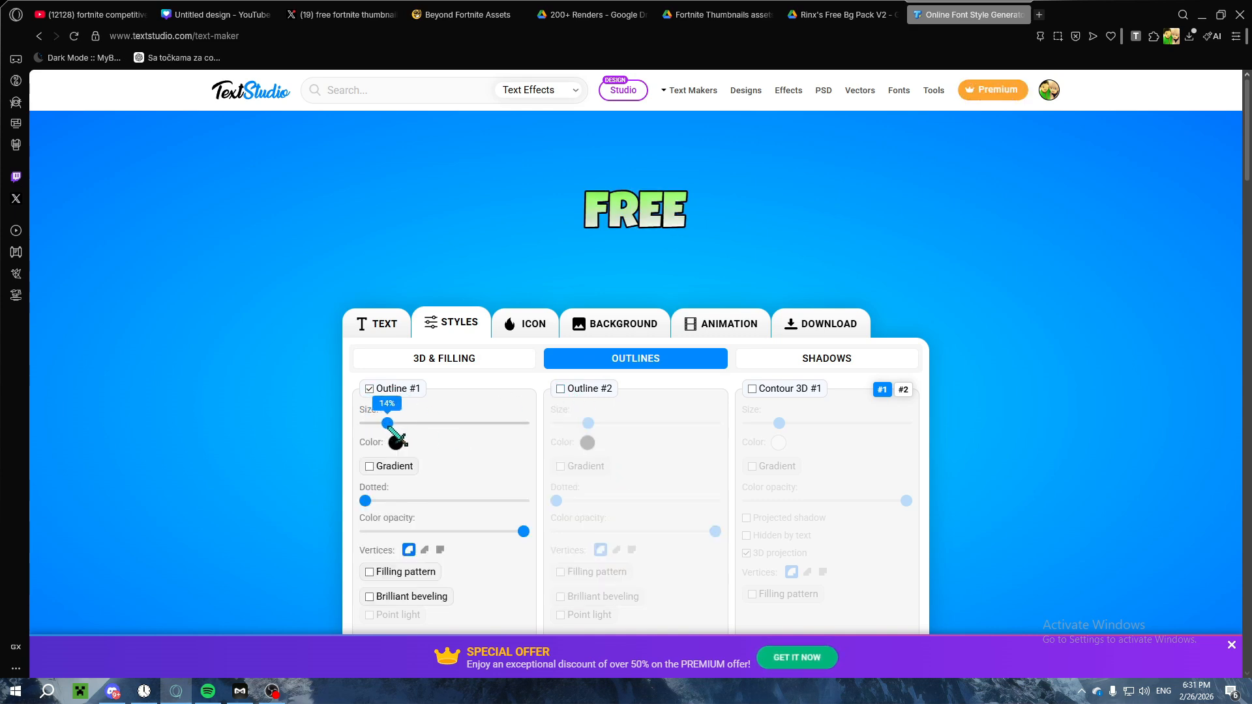
Step: Try Contour 3D #1 around the text with a larger size
click(805, 400)
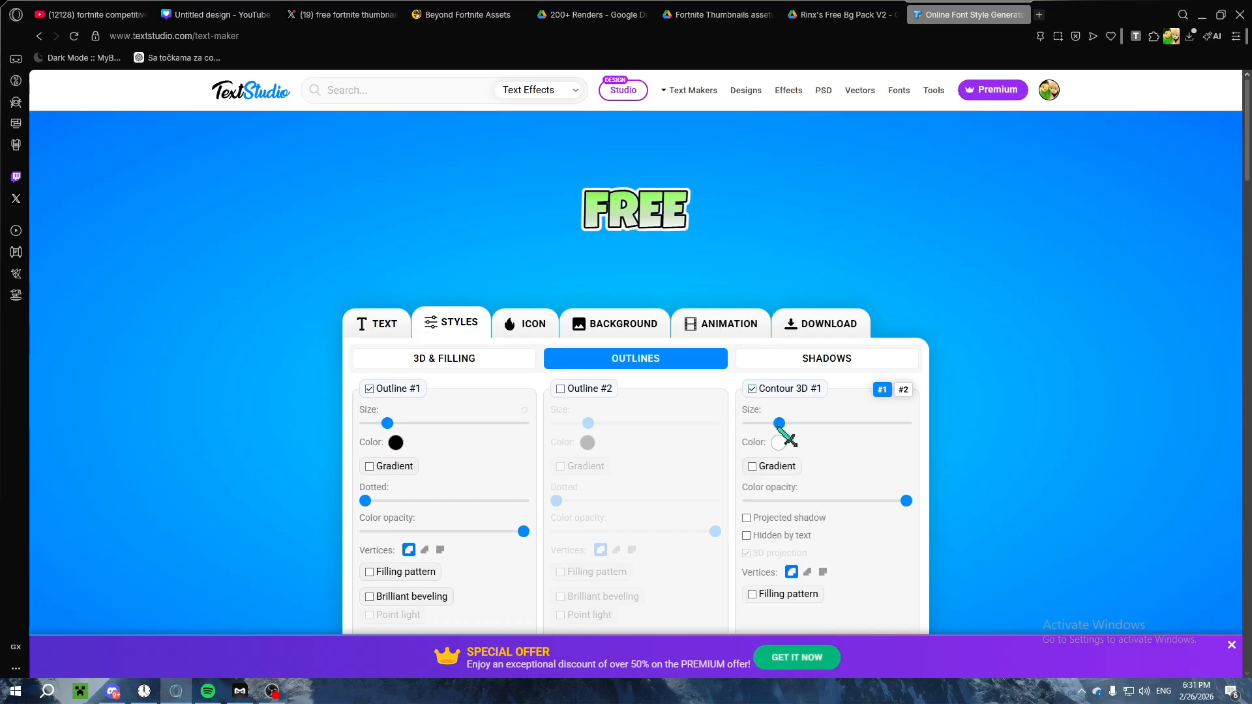
drag(779, 423, 806, 423)
click(755, 389)
Step: Try the Inner bevel and Inner shadow #1 effects on the FREE text
click(798, 361)
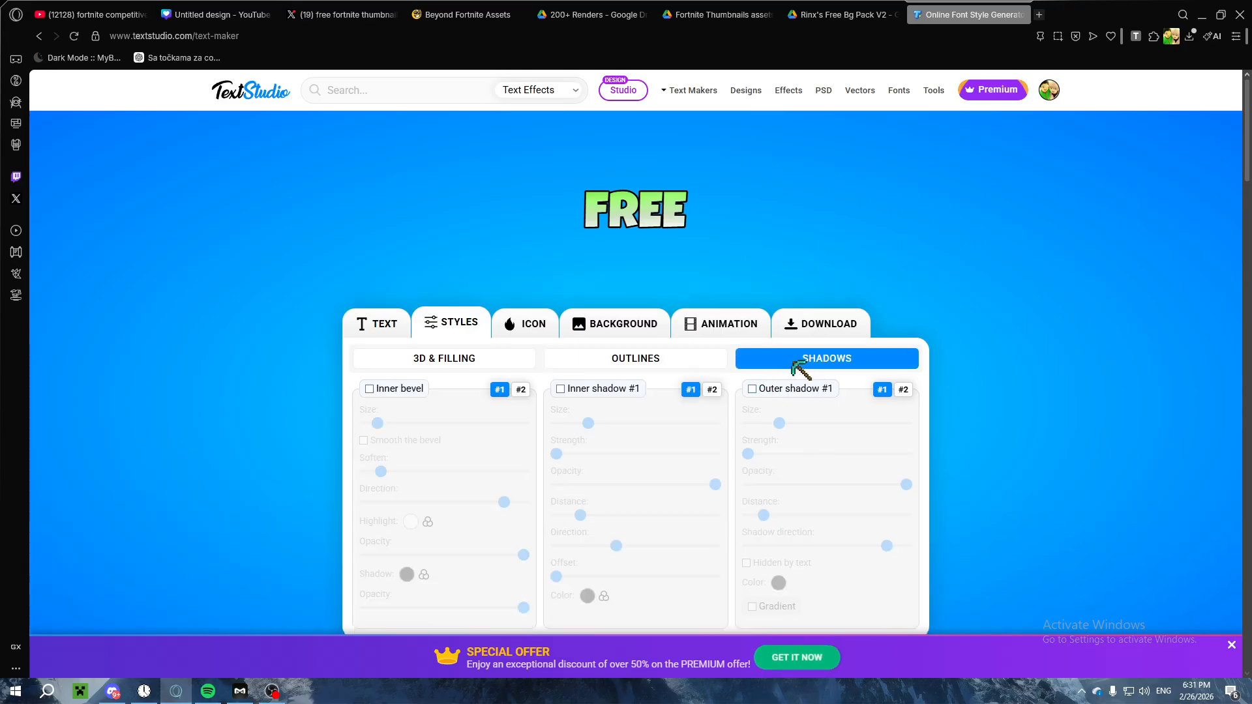
scroll(442, 386, down, 1)
click(408, 323)
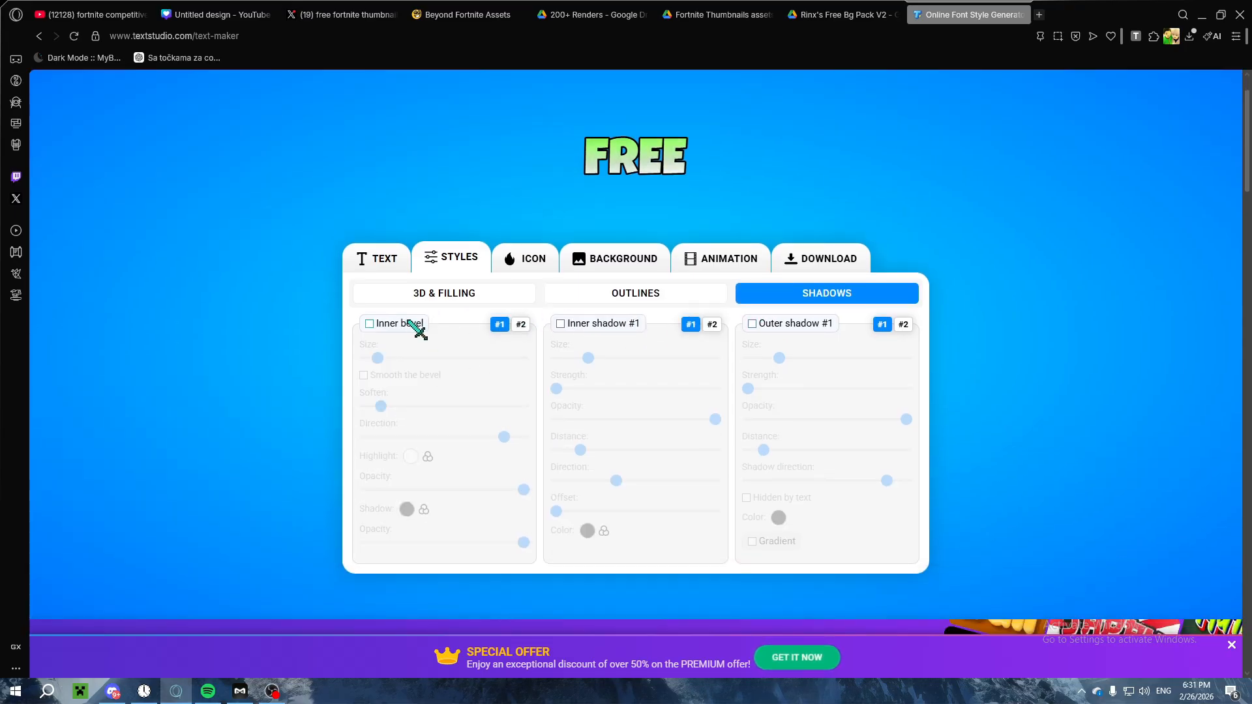
click(613, 326)
click(391, 324)
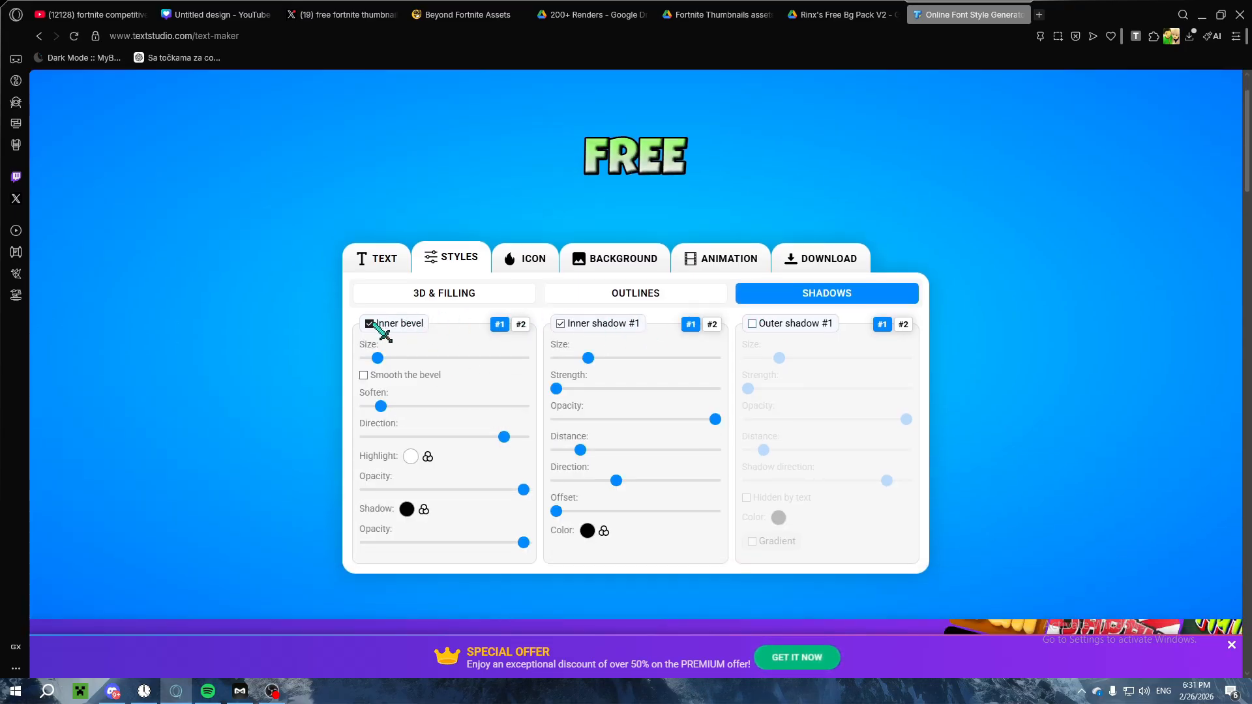
click(377, 325)
click(600, 326)
Step: Enable Outer shadow #1 without a gradient, increase its size, and color it with the saved strong green
click(812, 325)
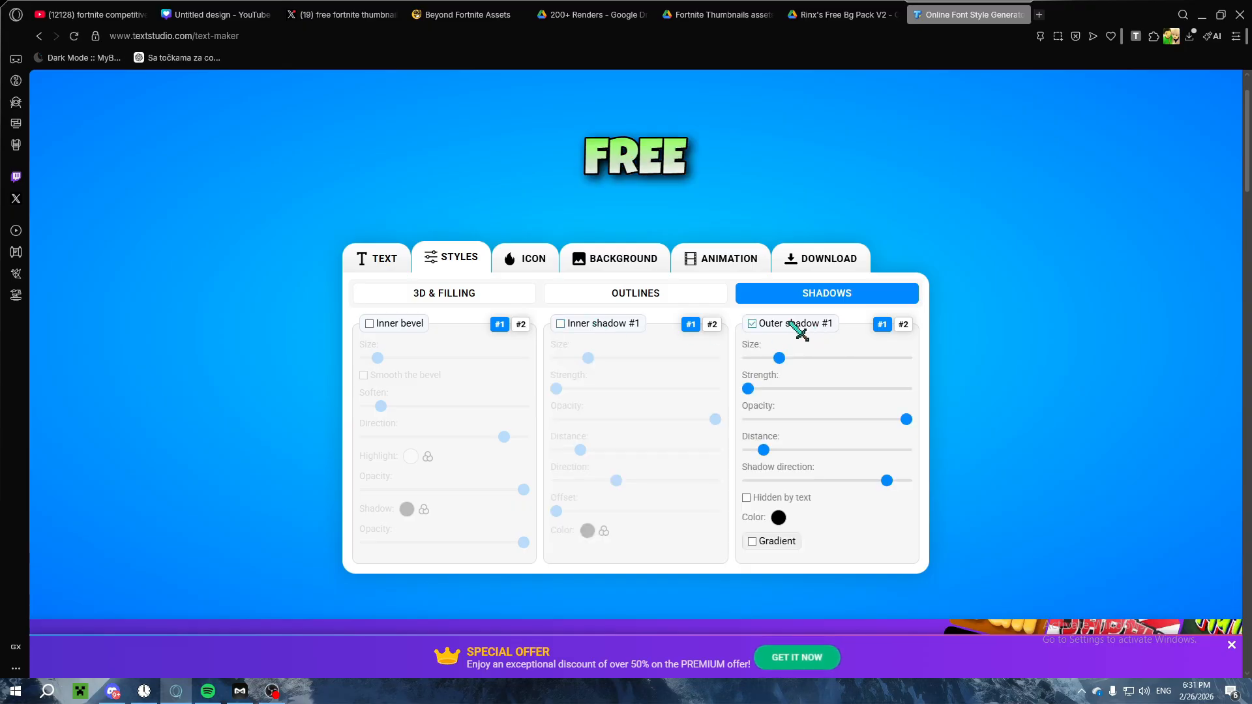
drag(780, 358, 827, 359)
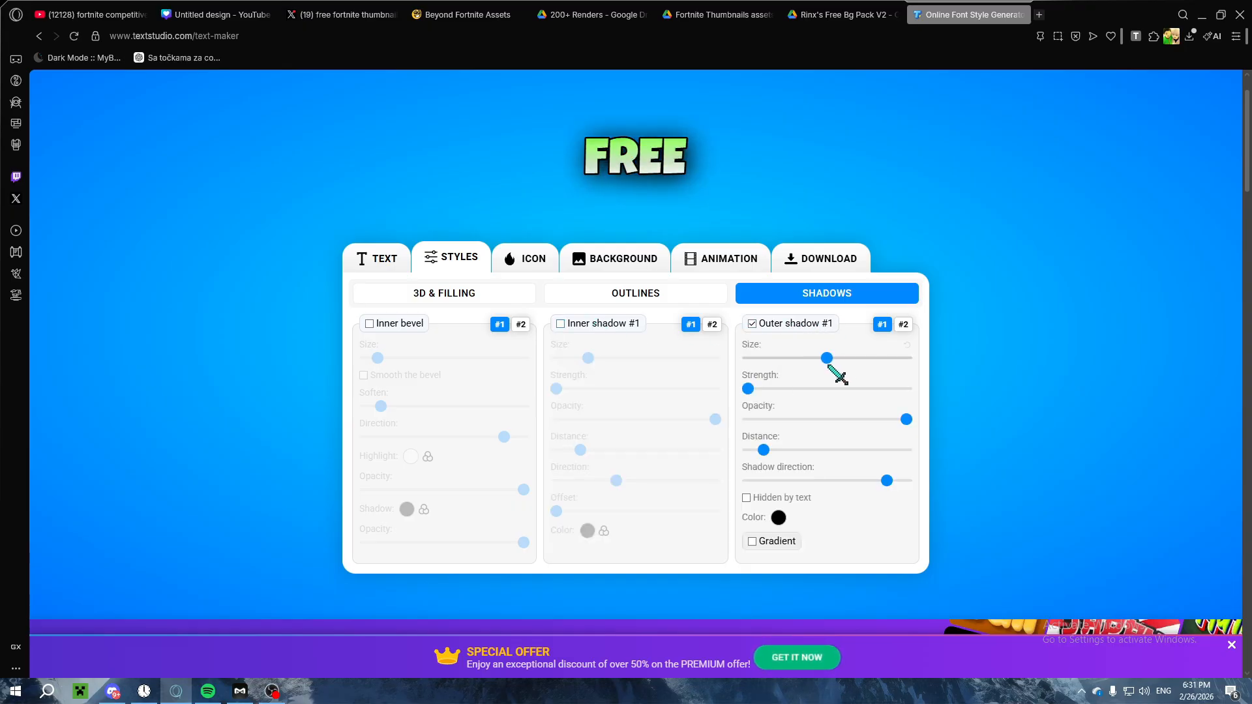
click(782, 542)
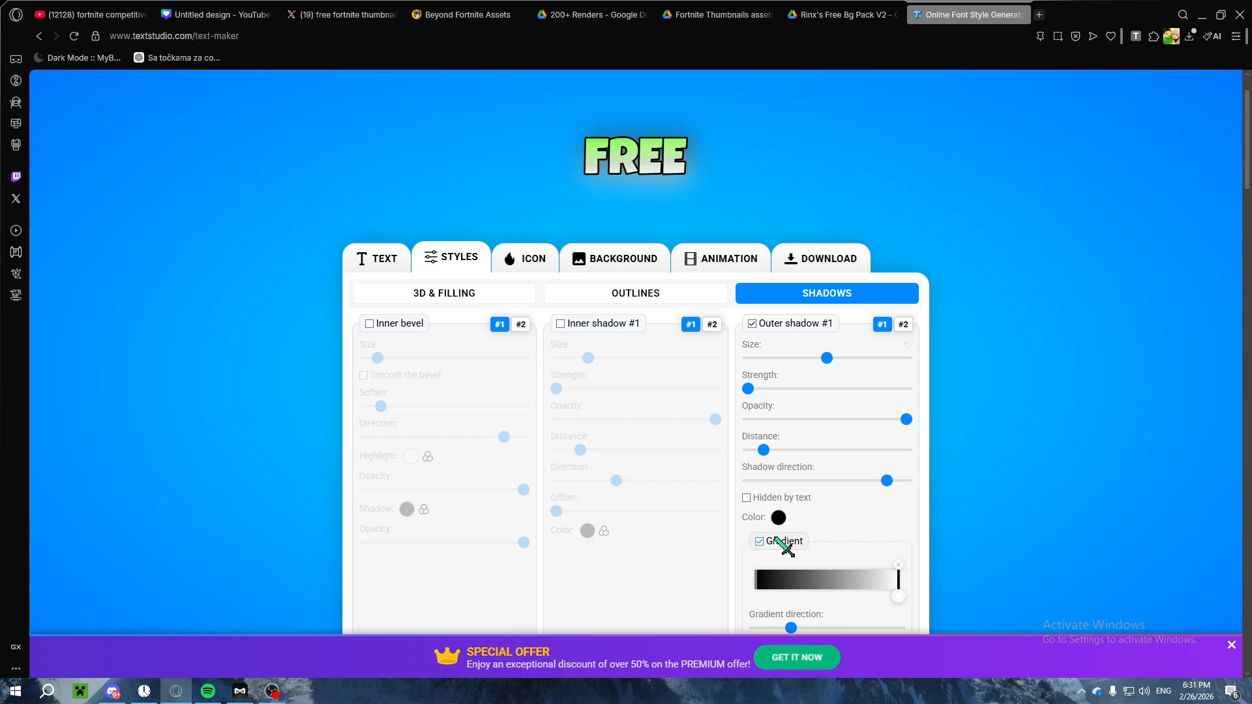
click(781, 542)
click(778, 517)
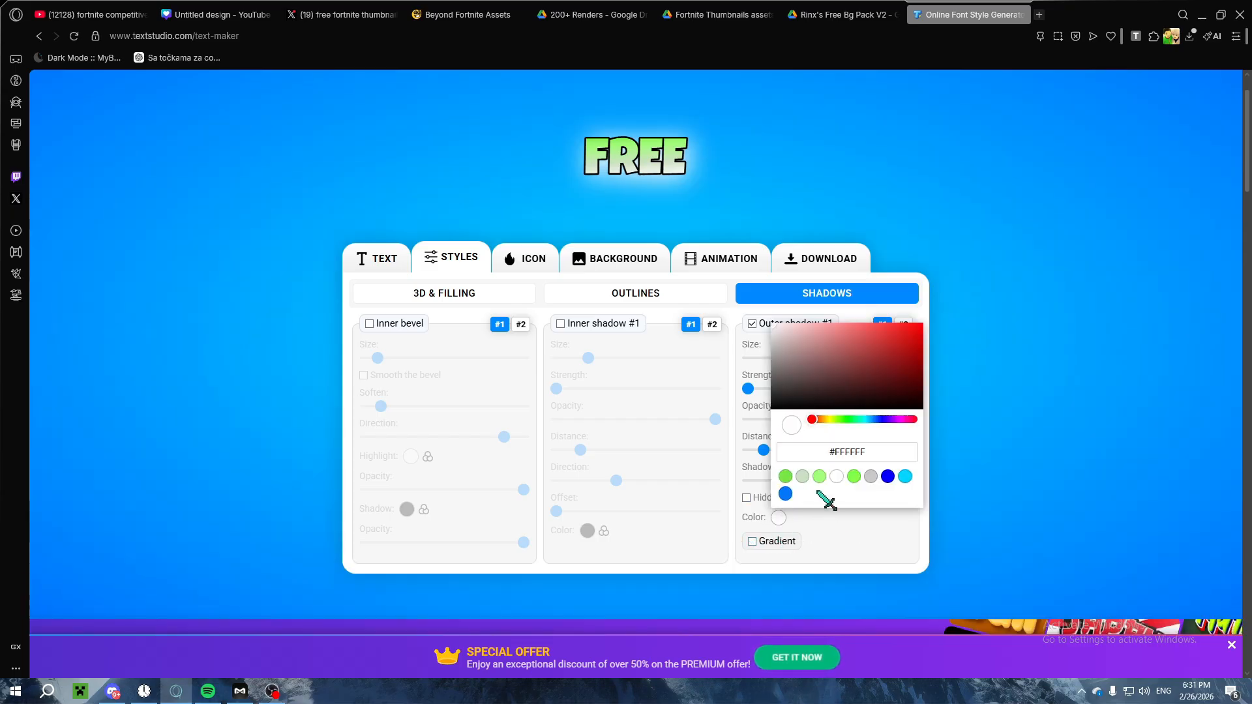
click(786, 477)
click(817, 530)
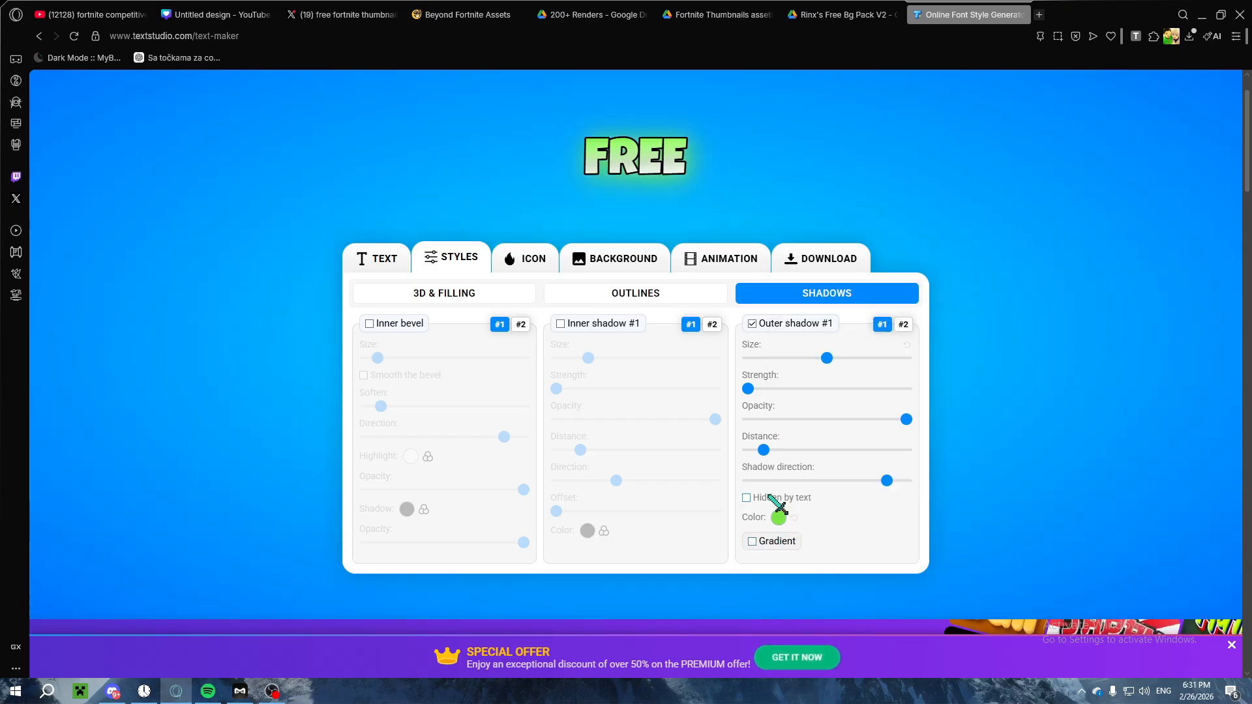
Step: Set Outer shadow #1 to about 80% size, slightly higher strength, minimum distance and maximum shadow direction
drag(826, 360, 876, 368)
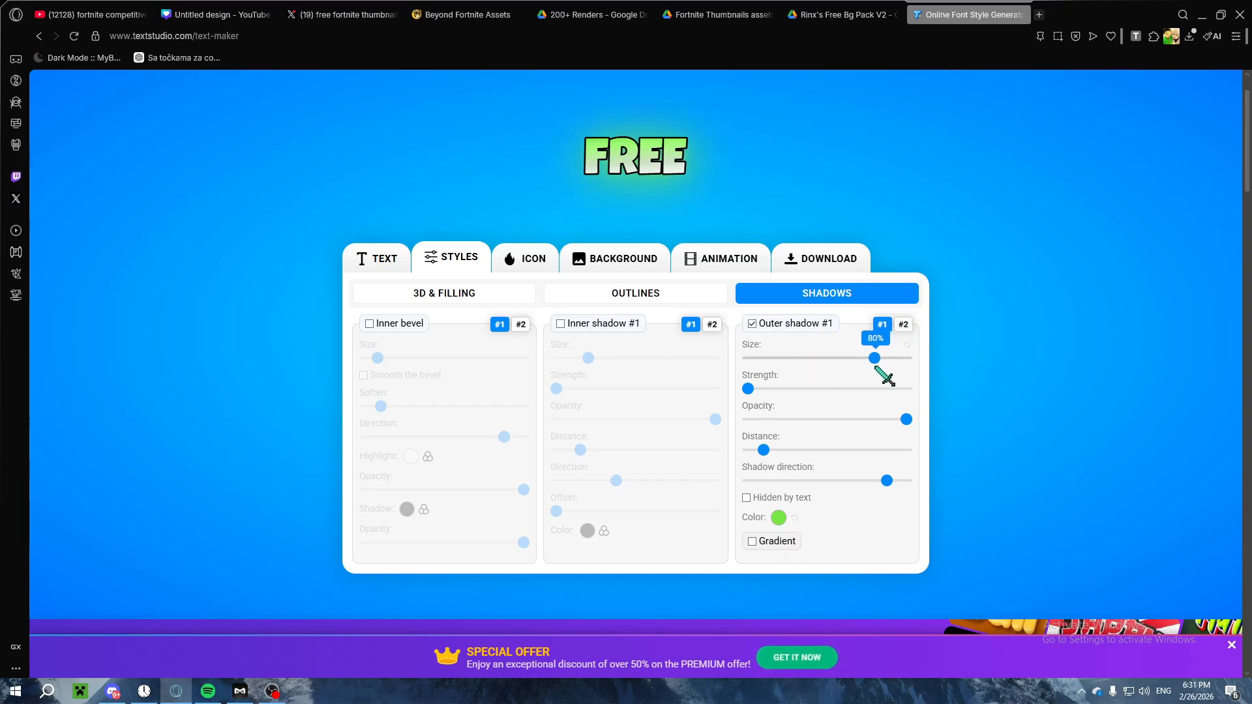
mouse_move(748, 390)
mouse_down()
mouse_move(777, 390)
mouse_move(764, 390)
mouse_up()
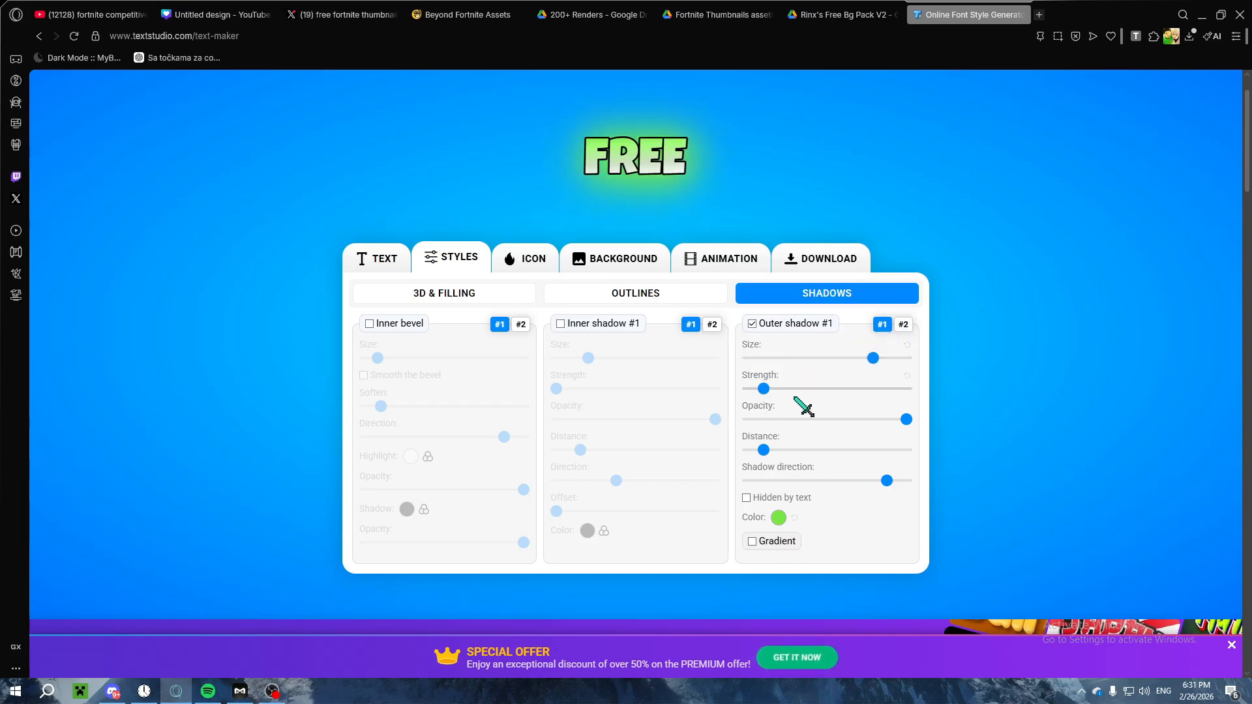
drag(767, 451, 729, 450)
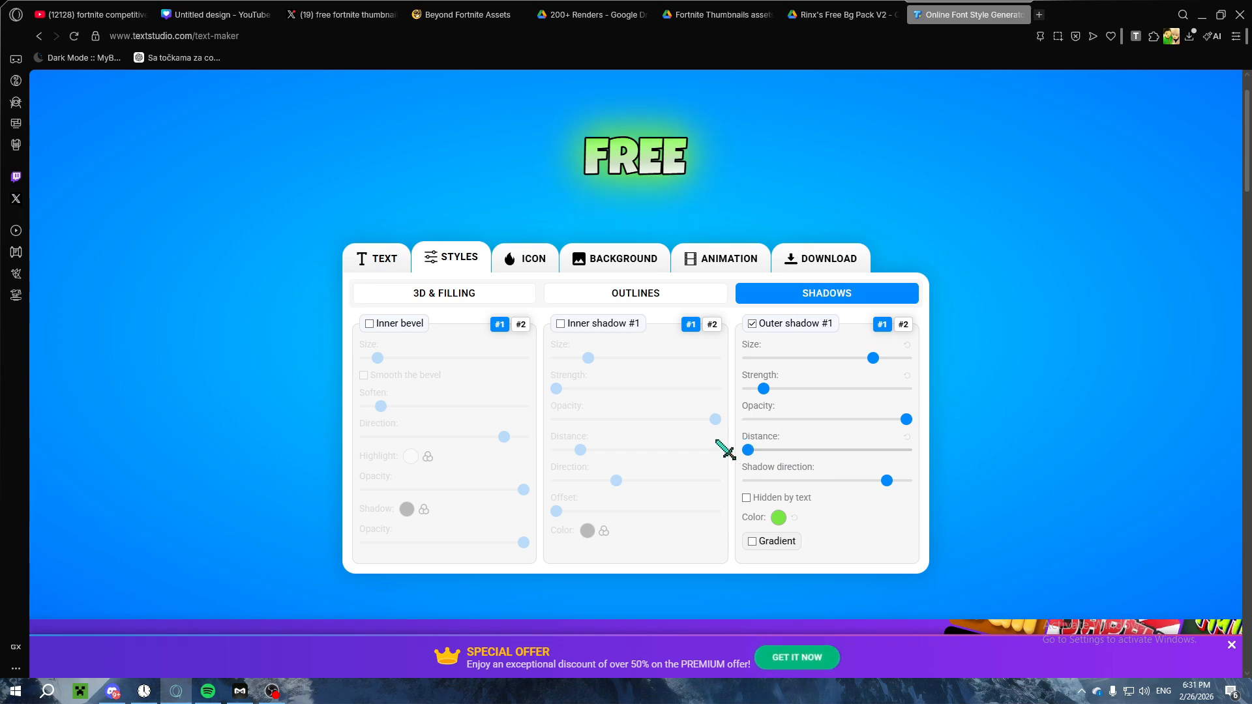
drag(884, 479, 969, 475)
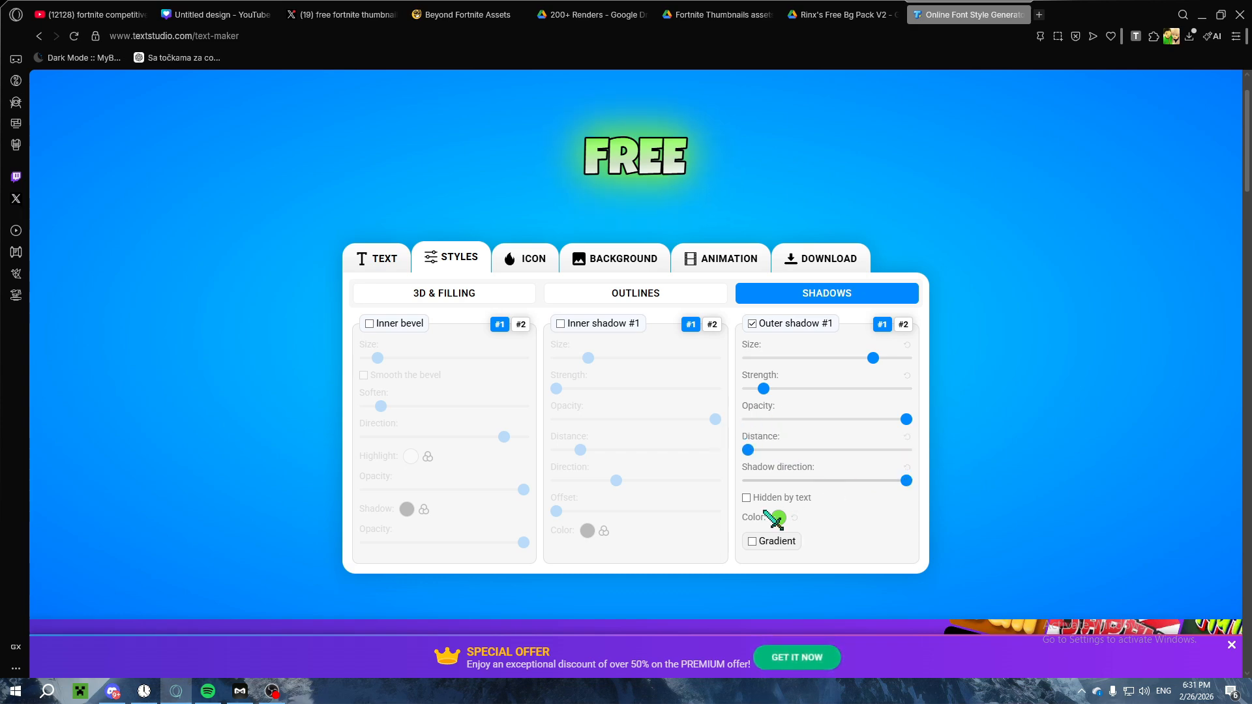
Step: Enable Outer shadow #2 in white with maximum size, about 20% strength and minimum distance
click(903, 325)
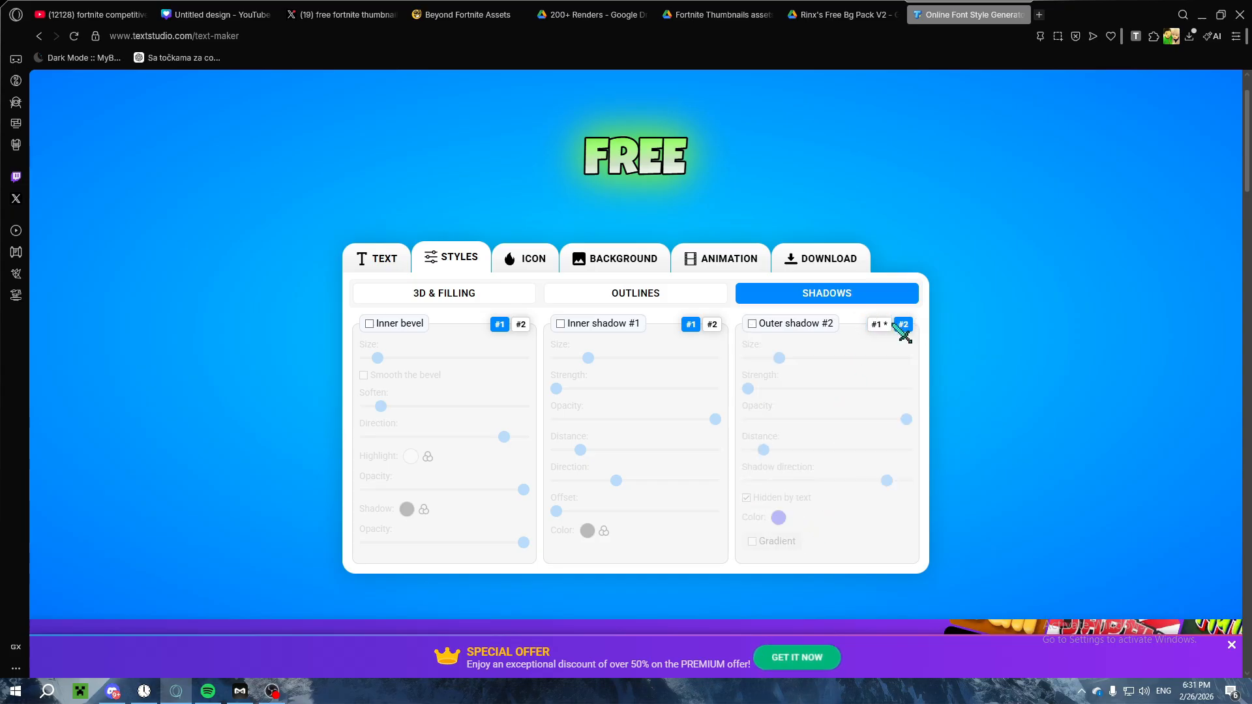
click(787, 324)
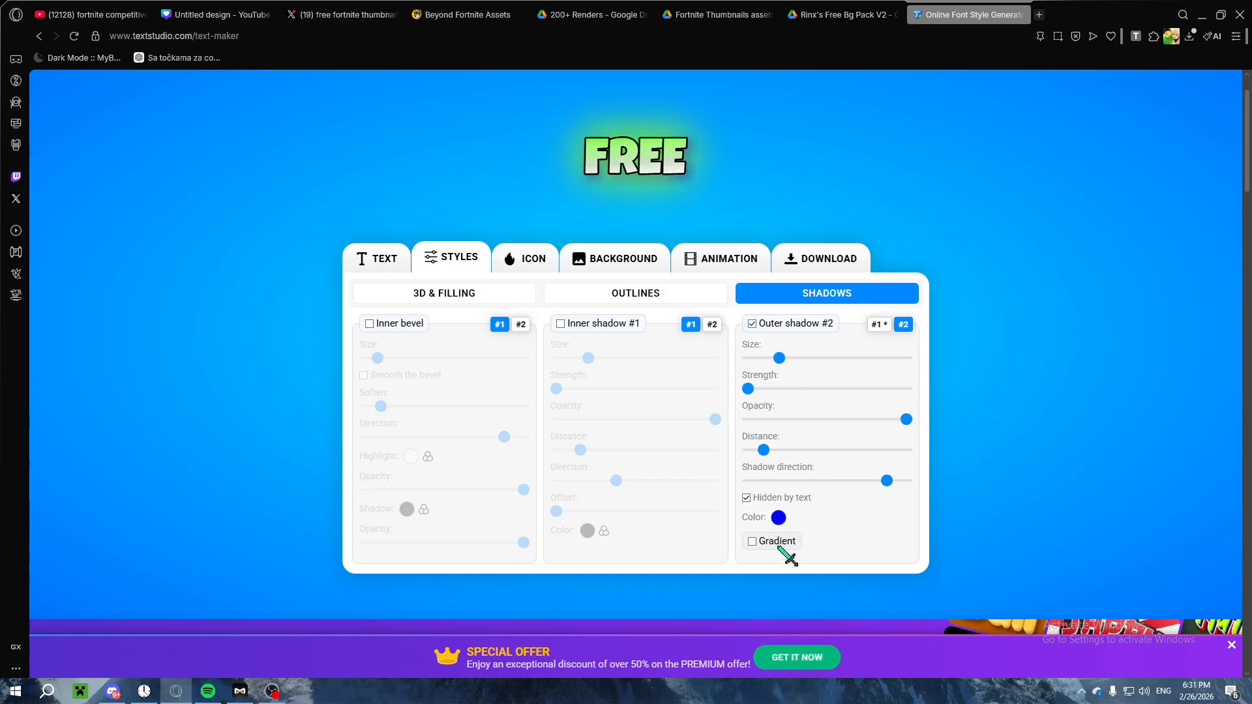
click(778, 517)
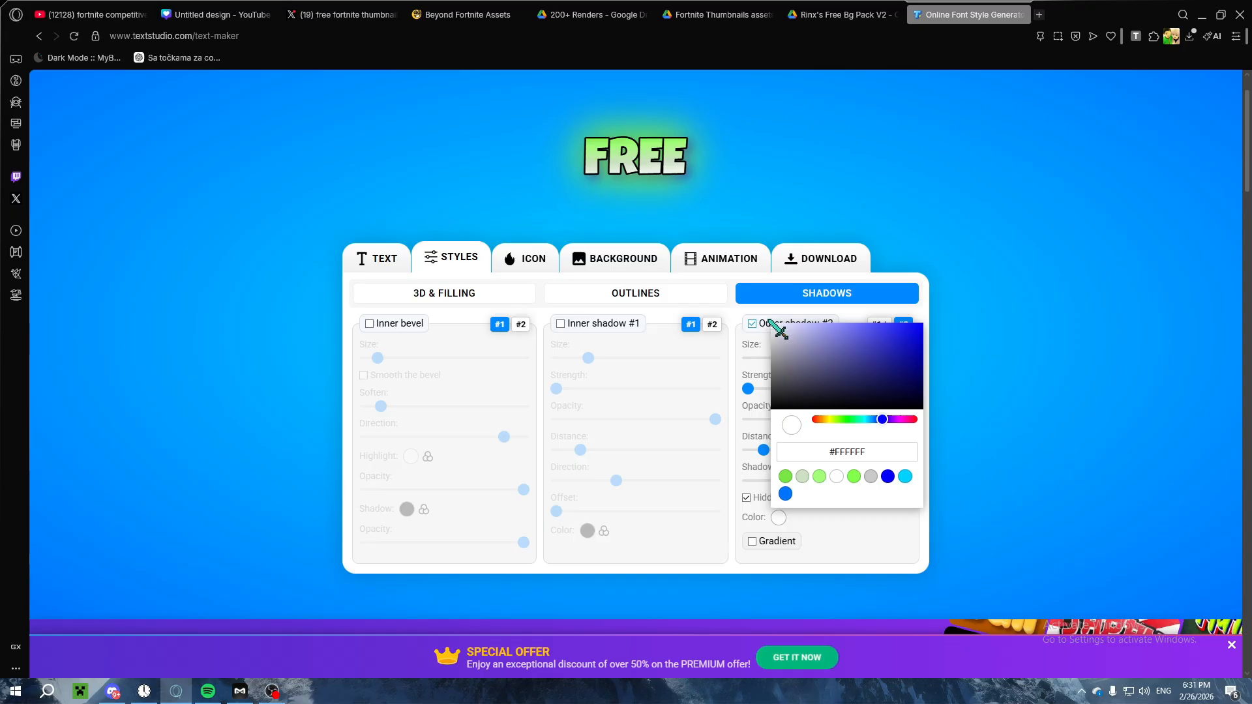
click(835, 522)
drag(821, 363, 916, 369)
click(787, 389)
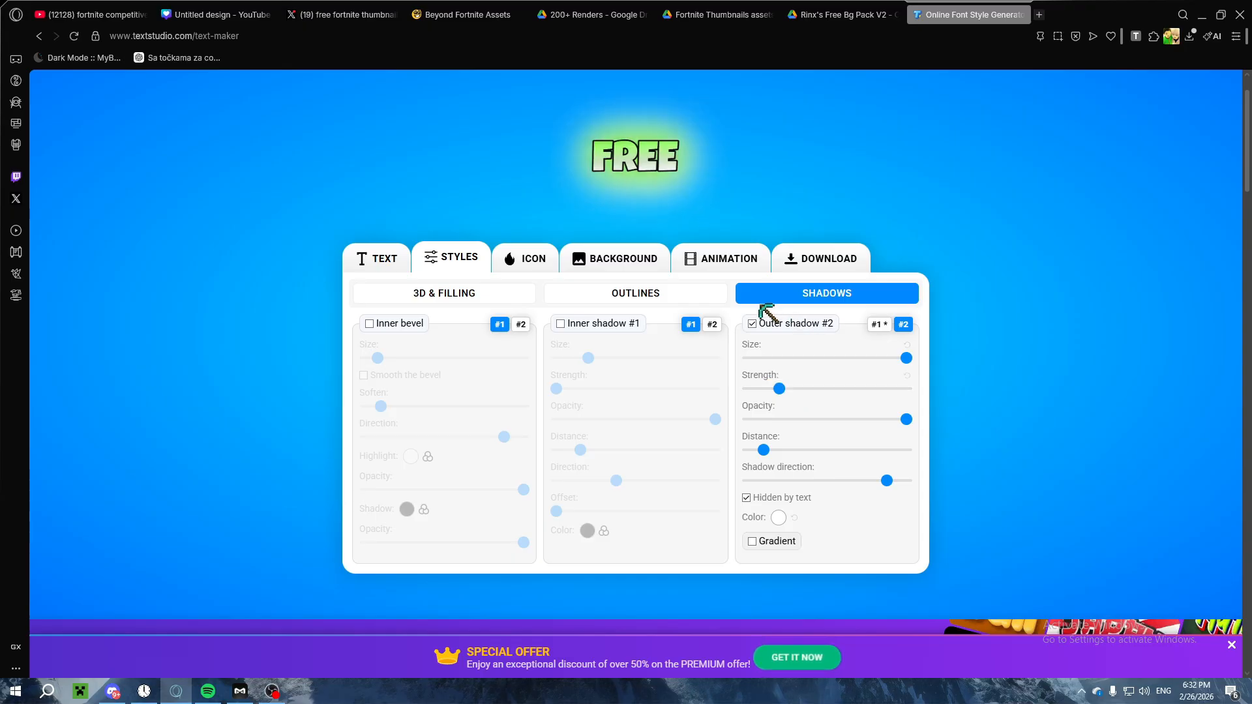
drag(764, 450, 732, 455)
Step: Download the FREE text effect as a transparent PNG and close the download dialog
click(787, 255)
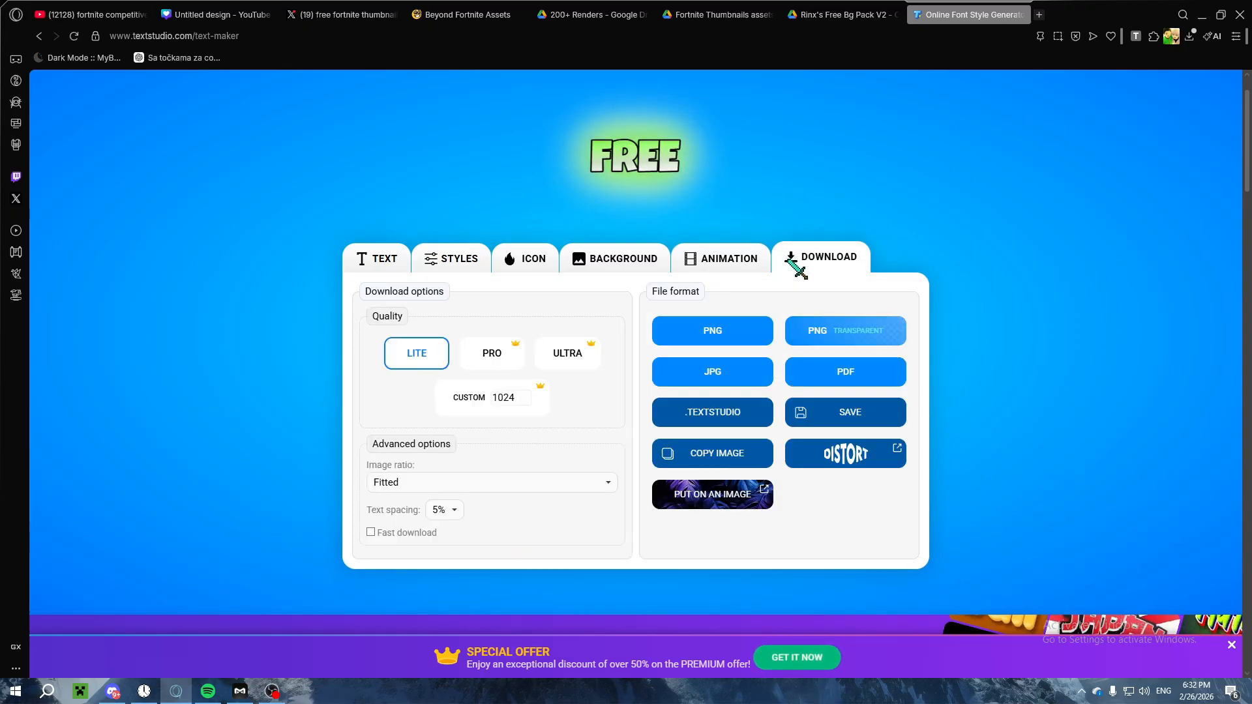
click(843, 338)
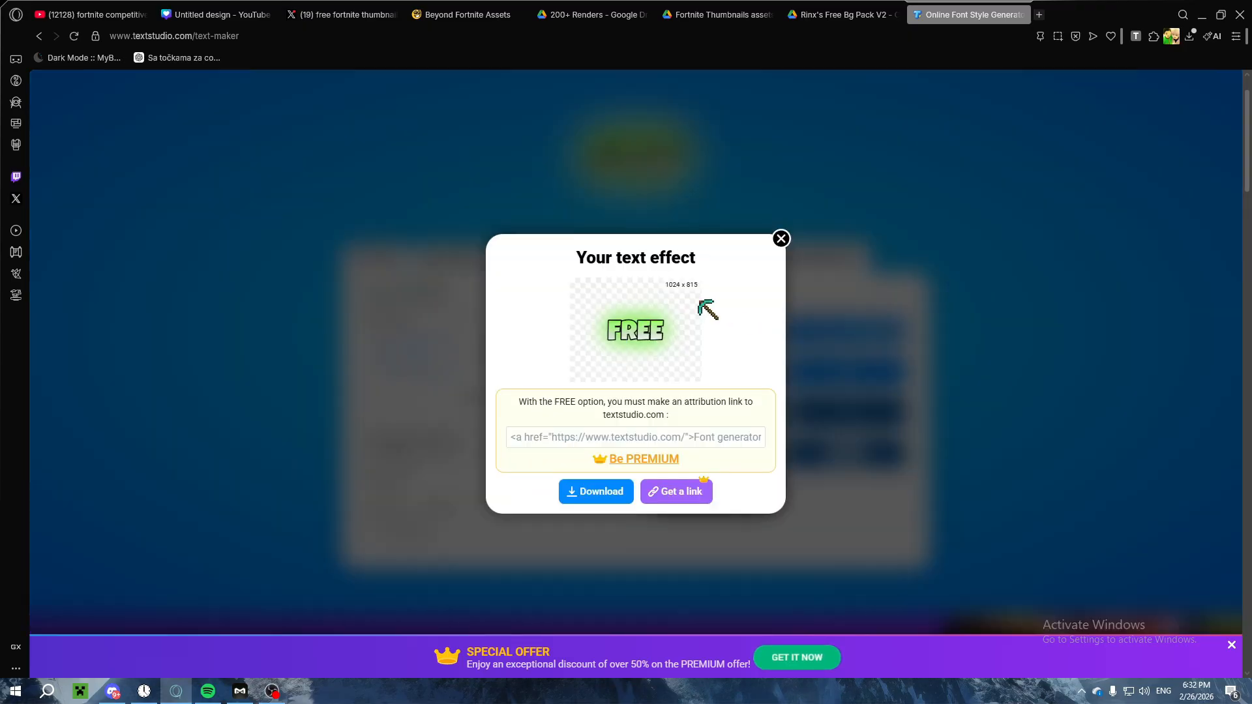
click(620, 494)
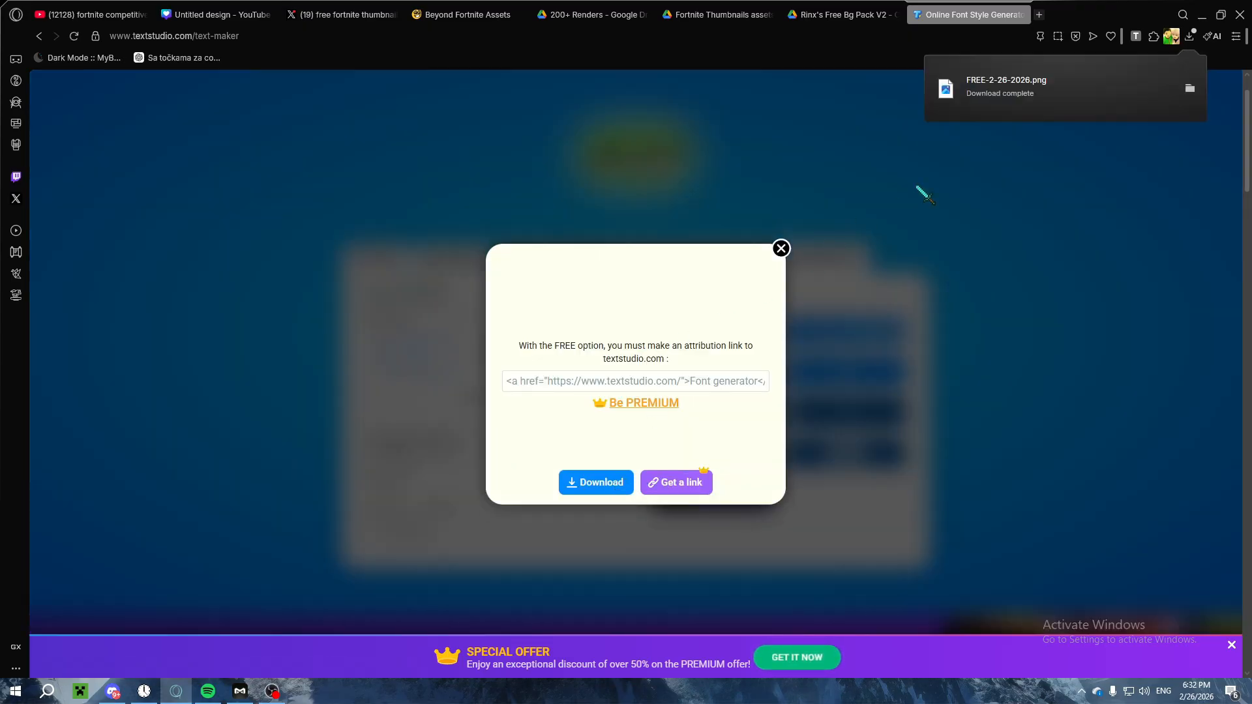
click(781, 248)
Step: Switch to the Canva design, upload FREE-2-26-2026.png and add it to the thumbnail
click(339, 15)
click(220, 9)
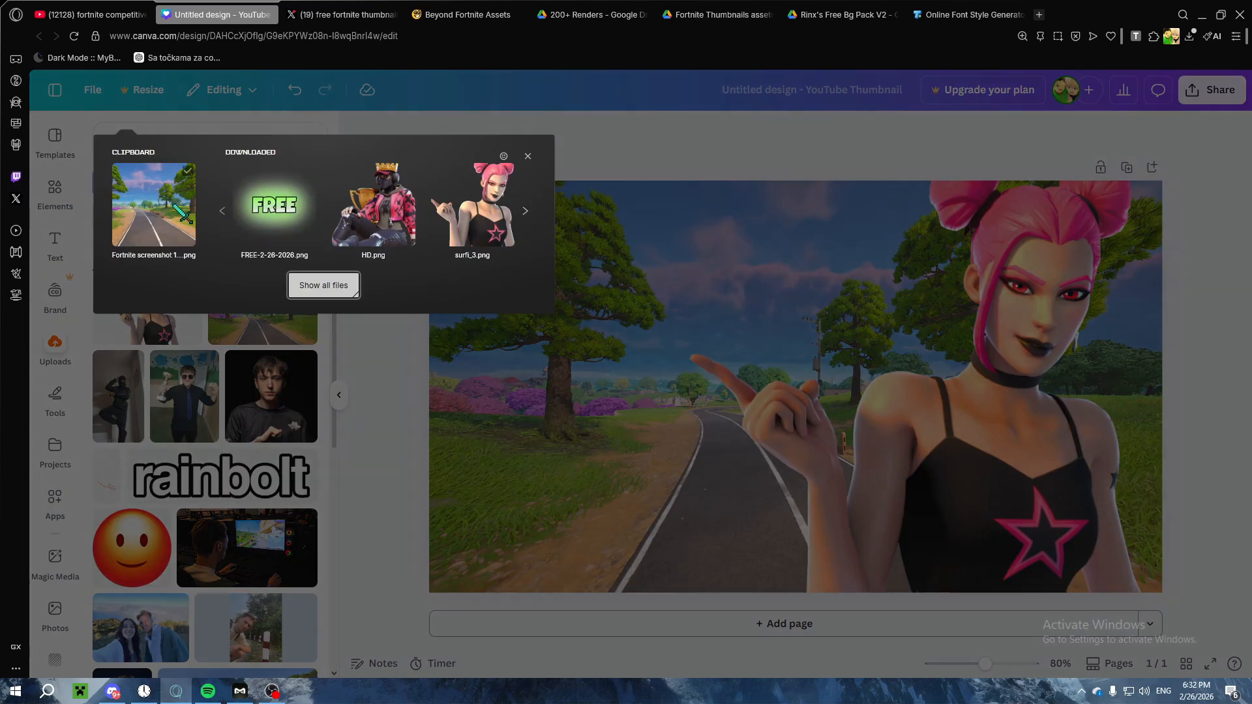
click(270, 204)
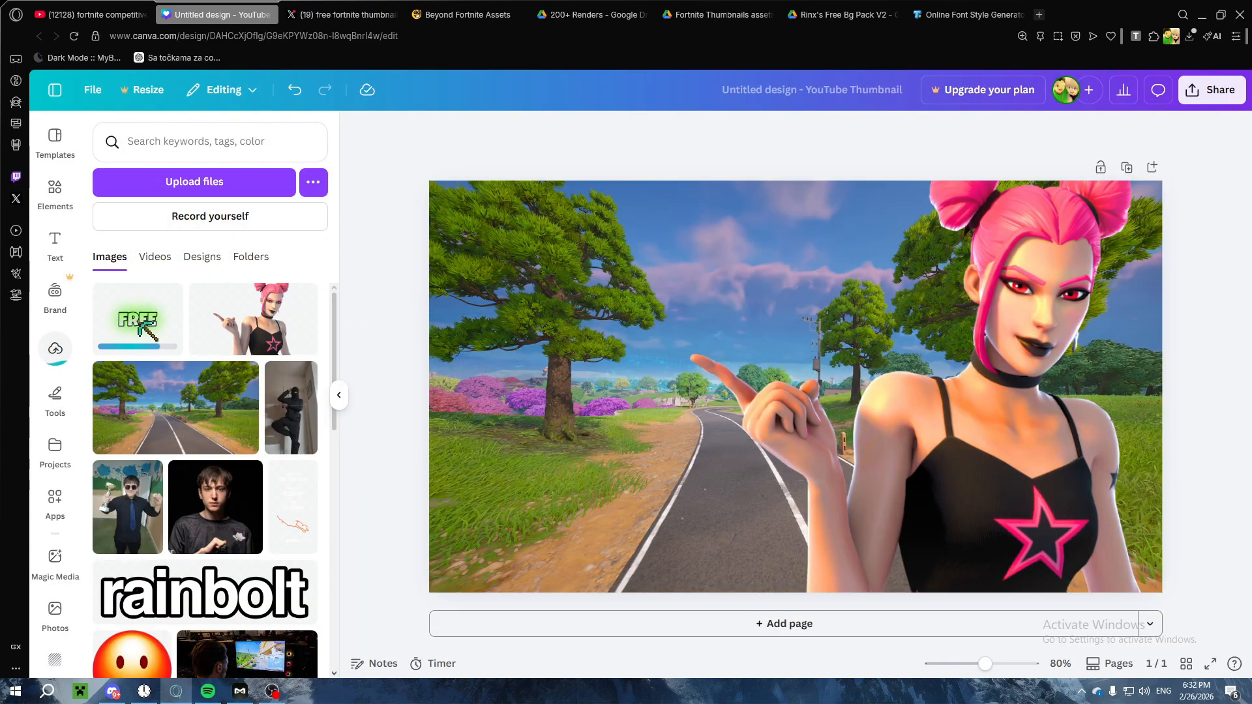
click(145, 326)
Step: Resize the FREE image and place it in the lower-left area of the thumbnail, over the road's edge
drag(792, 381, 613, 273)
drag(641, 273, 677, 257)
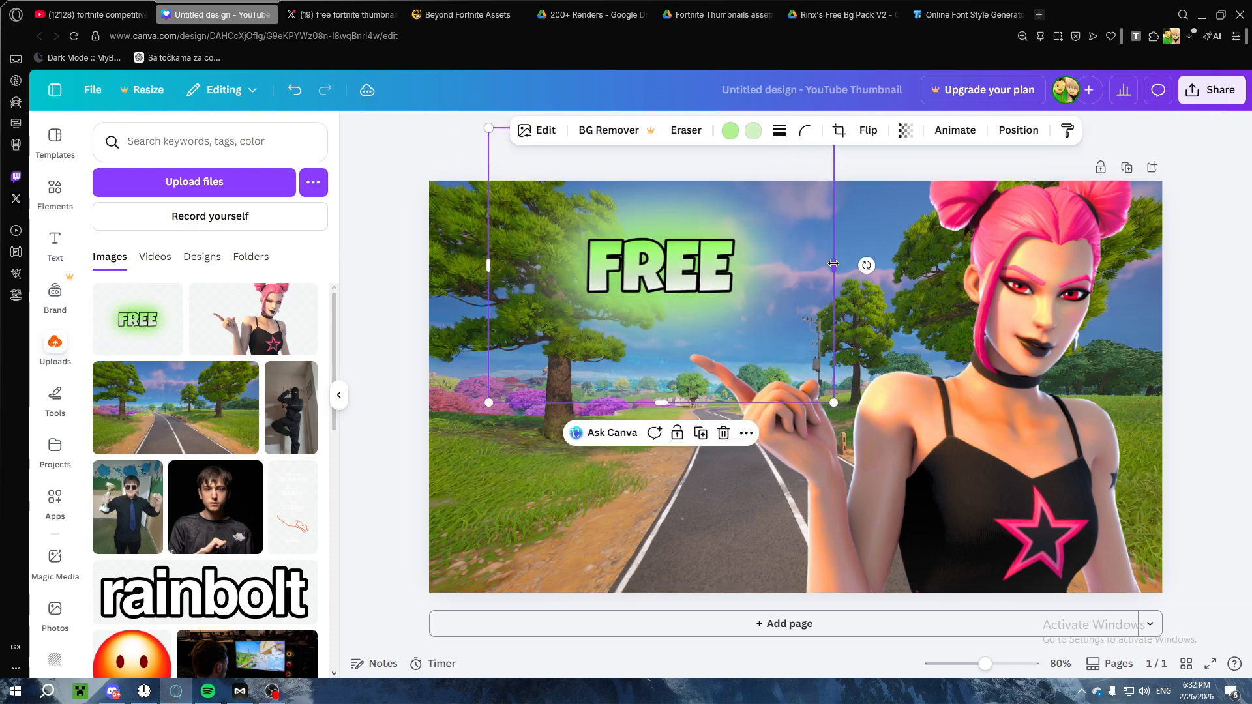
drag(833, 264, 814, 264)
drag(690, 288, 606, 517)
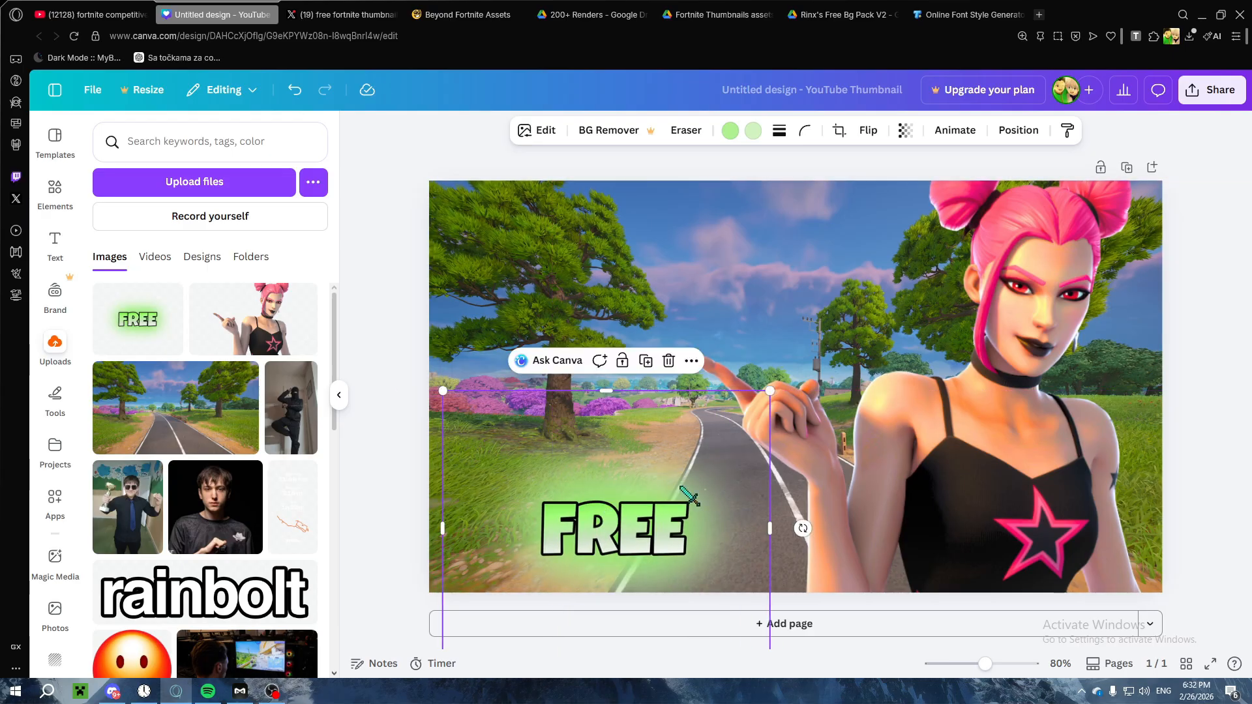
click(1201, 254)
Step: Set the road background image's vibrance and saturation to 100
click(475, 261)
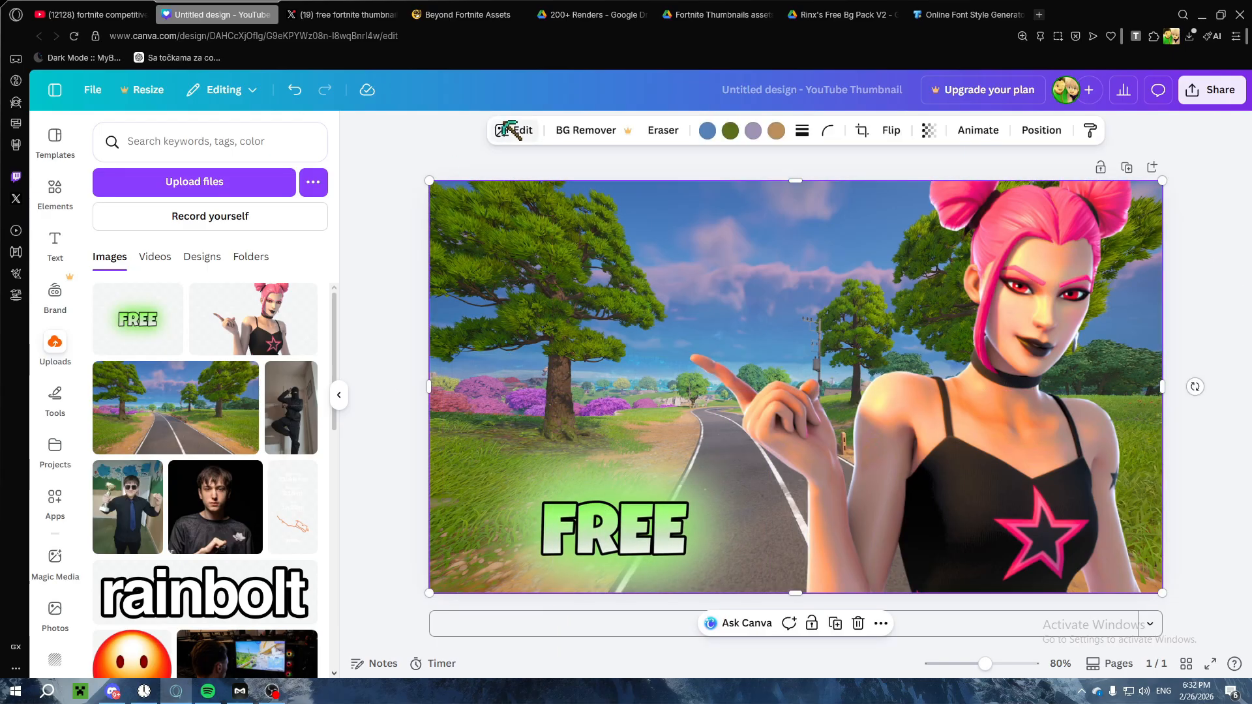
click(513, 133)
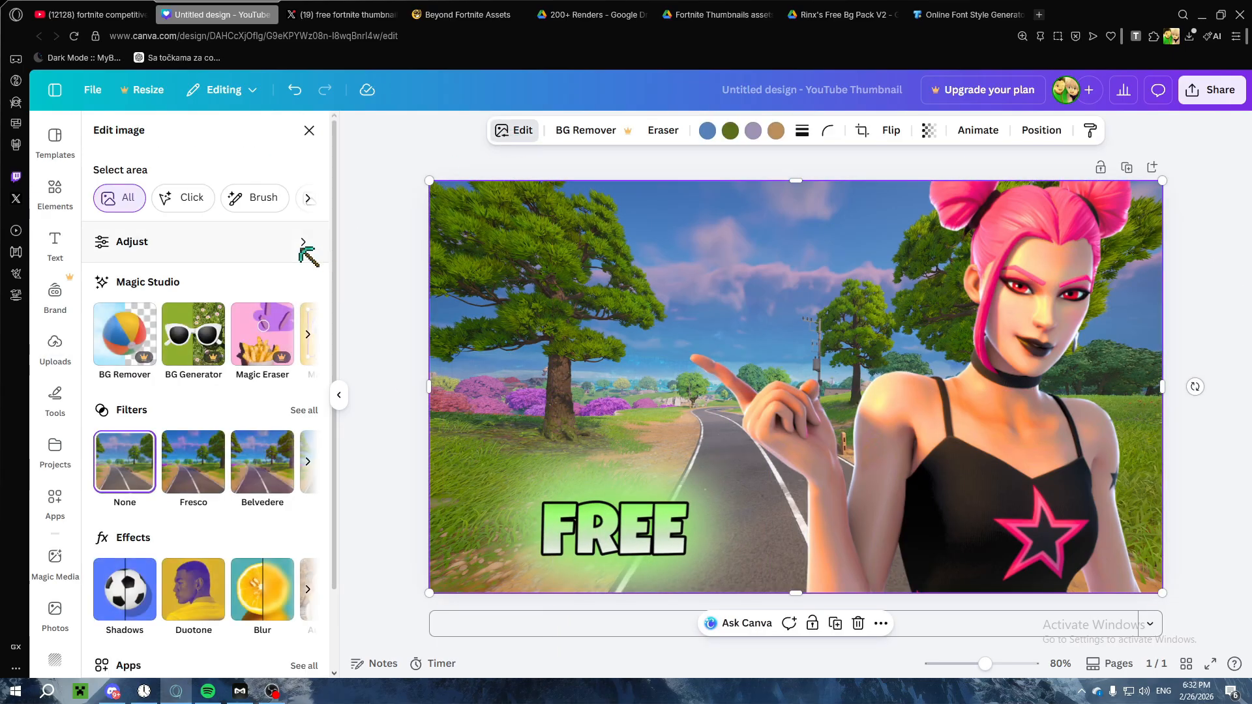
click(173, 242)
click(101, 130)
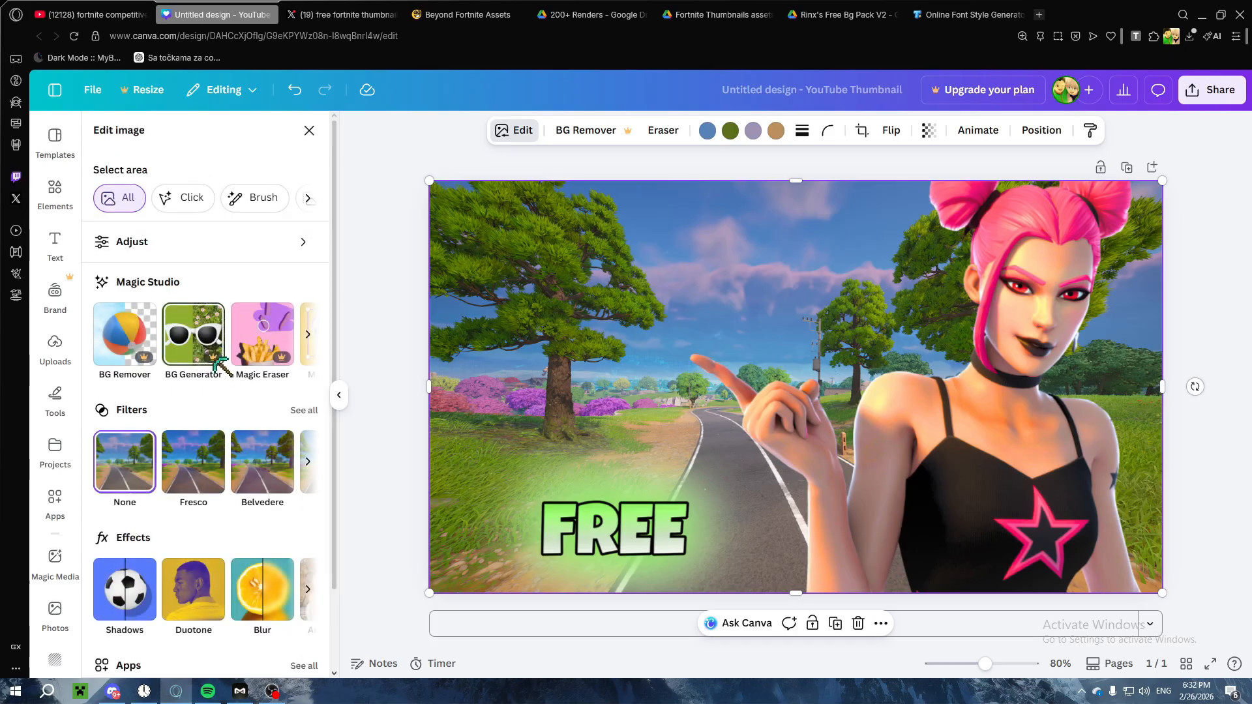
click(190, 252)
scroll(195, 475, down, 5)
drag(187, 473, 313, 476)
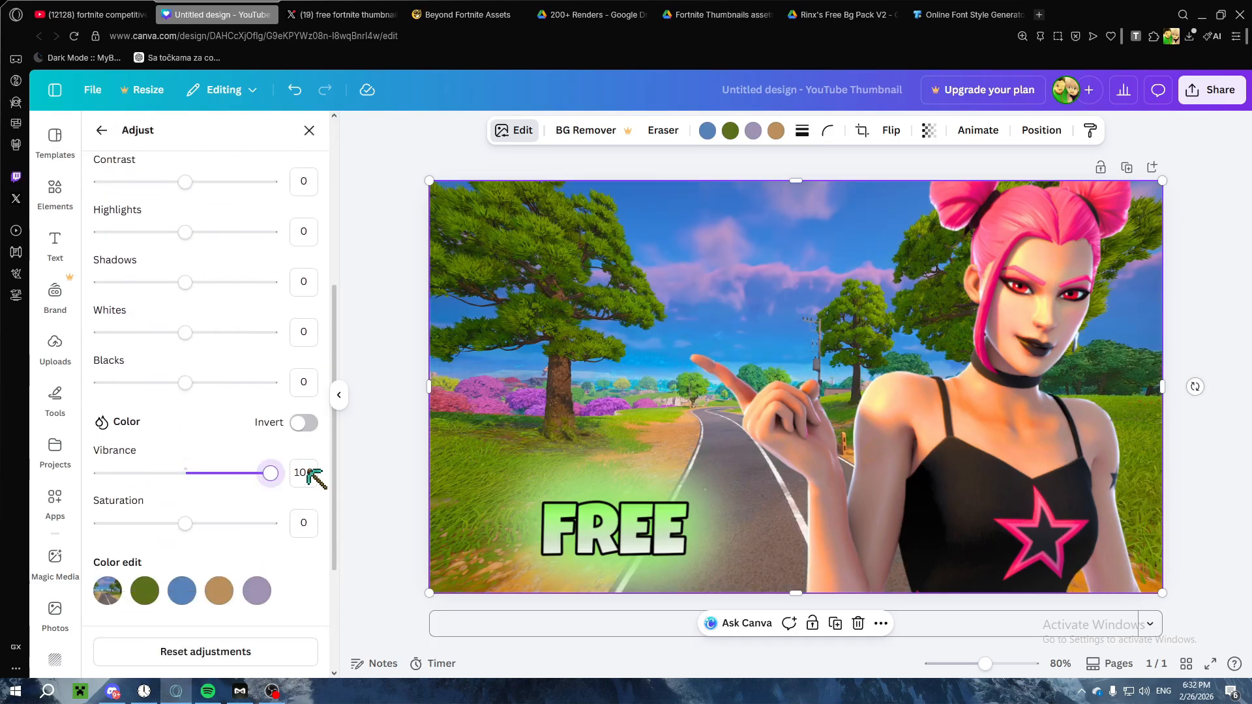
drag(187, 523, 312, 527)
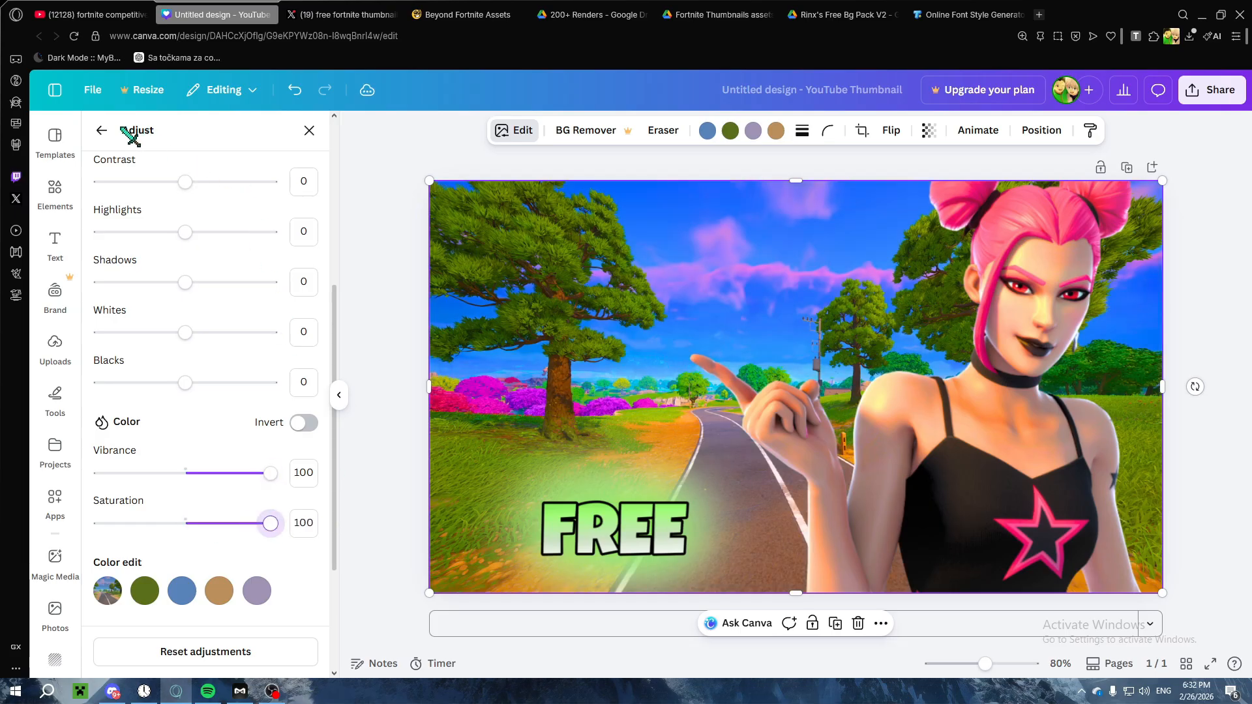
Step: Set the background image's sharpness and clarity to -100
scroll(184, 300, up, 2)
scroll(196, 391, down, 5)
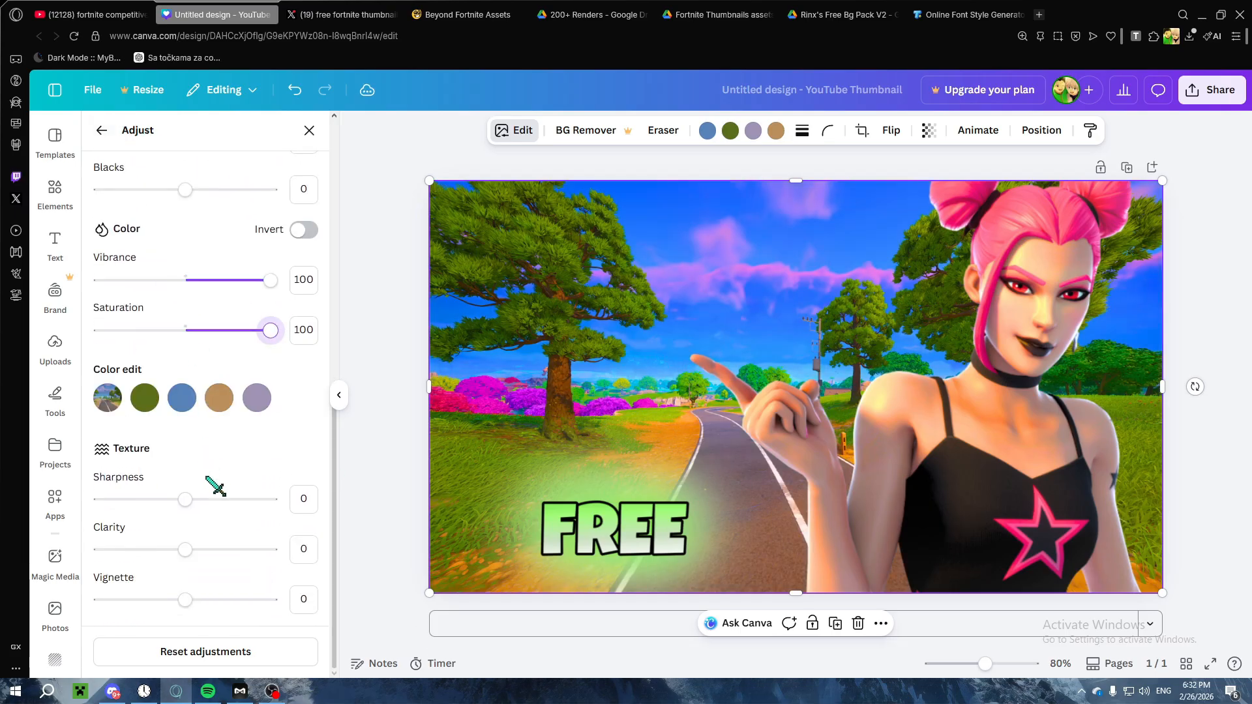
drag(186, 499, 85, 501)
drag(185, 549, 16, 540)
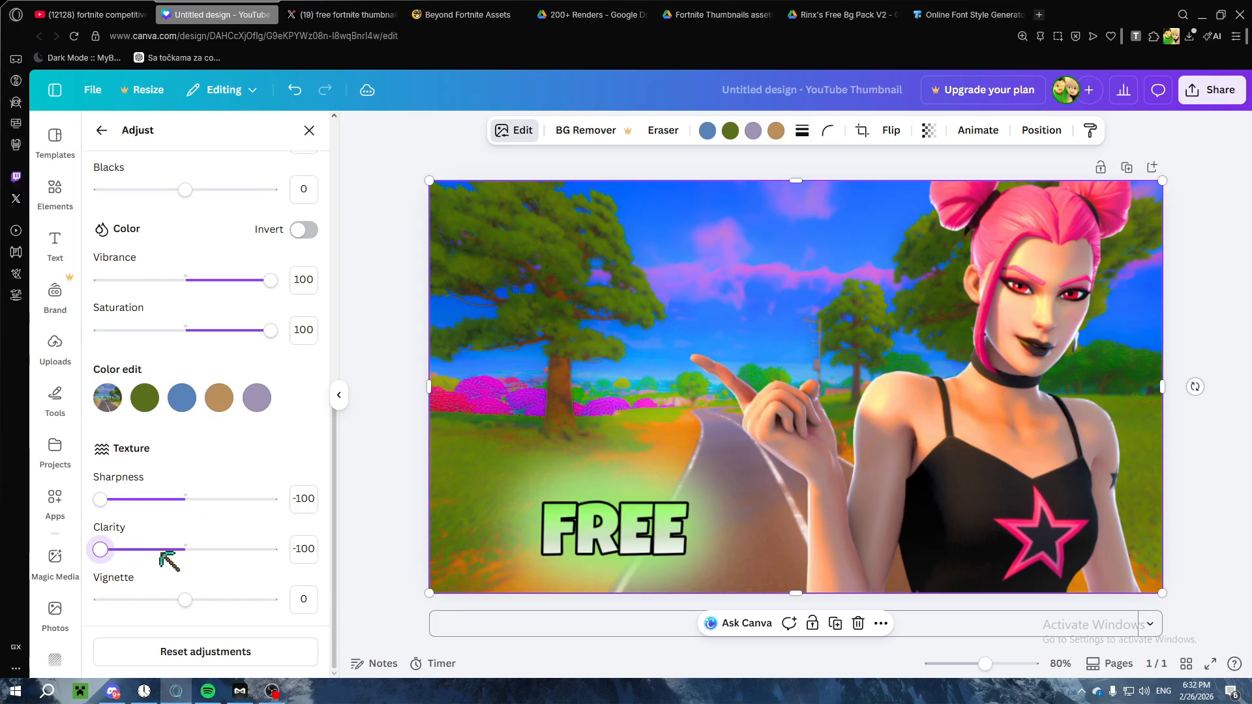
drag(160, 553, 100, 550)
drag(198, 549, 94, 551)
click(101, 130)
Step: Apply a whole-image blur to the background at intensity 43
scroll(209, 404, down, 1)
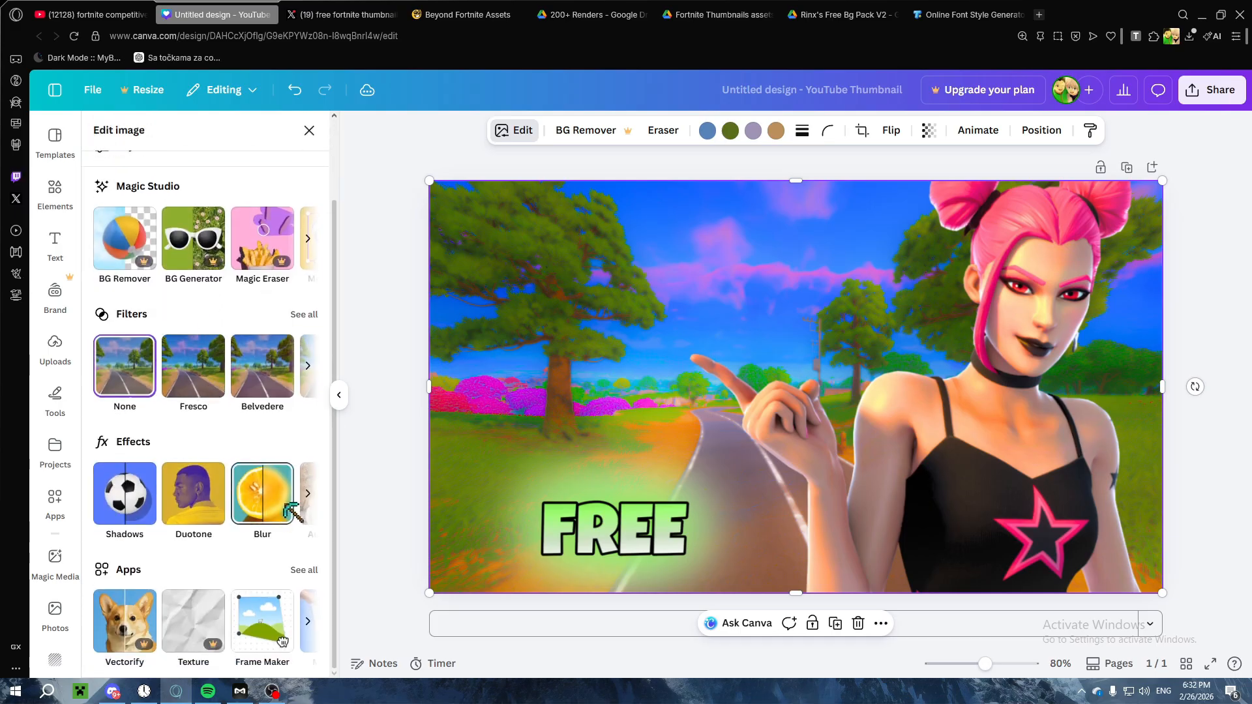
click(308, 495)
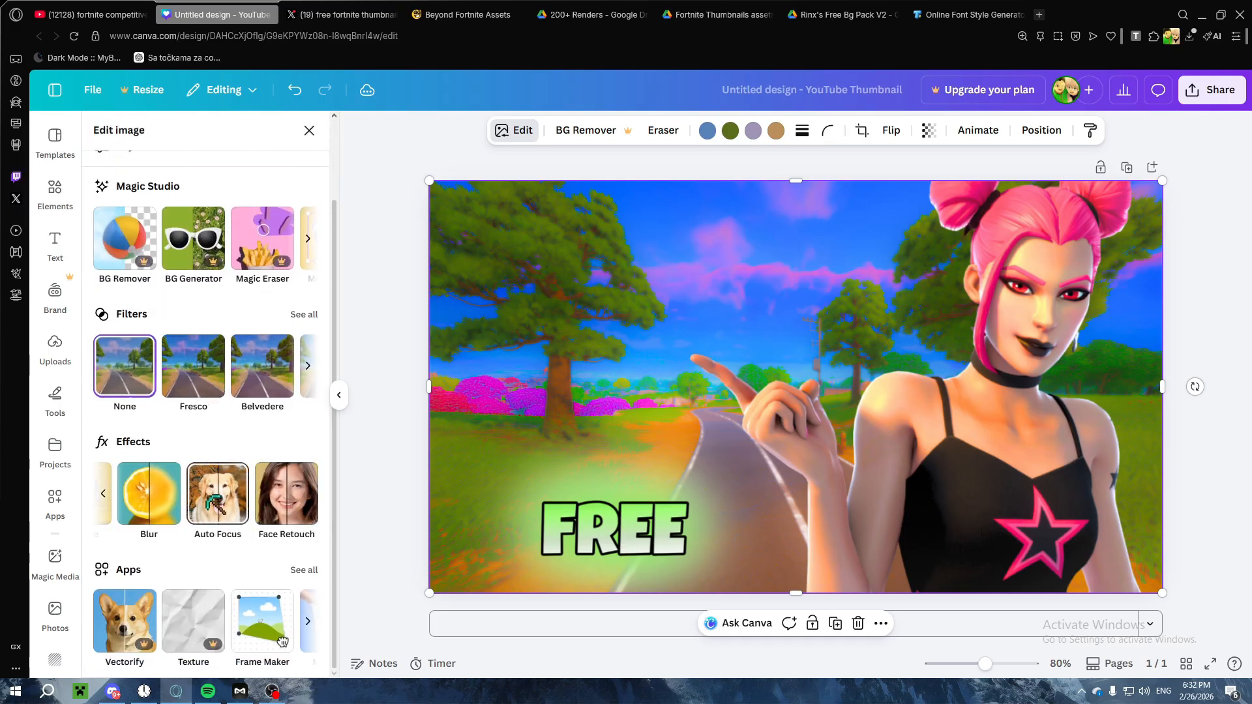
click(158, 489)
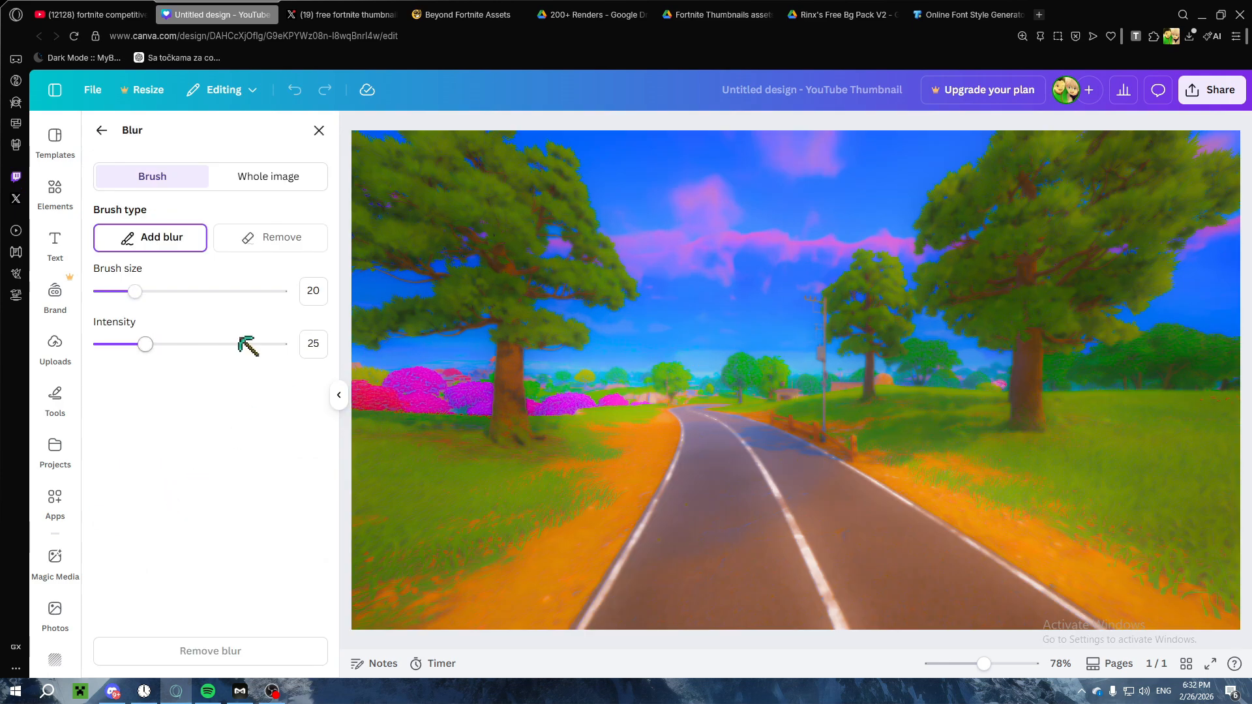
click(264, 176)
mouse_move(168, 241)
mouse_down()
mouse_move(207, 243)
mouse_move(183, 251)
mouse_up()
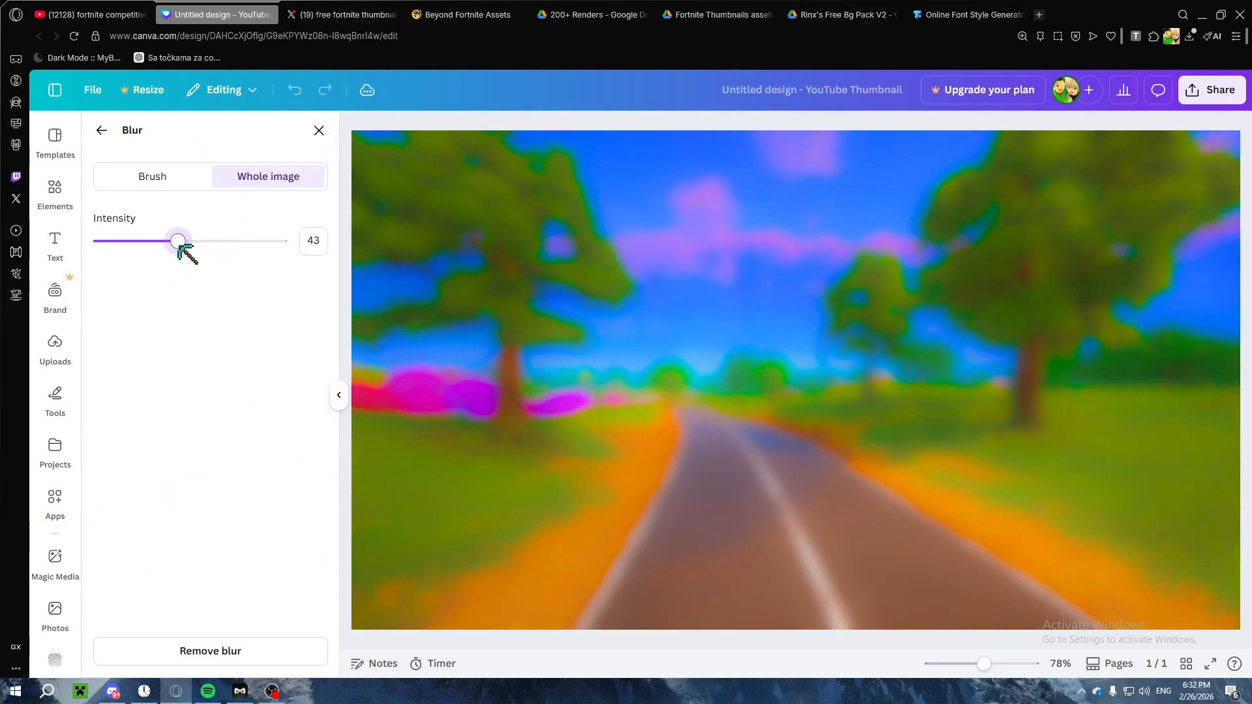
click(319, 131)
Step: Reduce the background's whole-image blur intensity to 21
scroll(224, 394, down, 2)
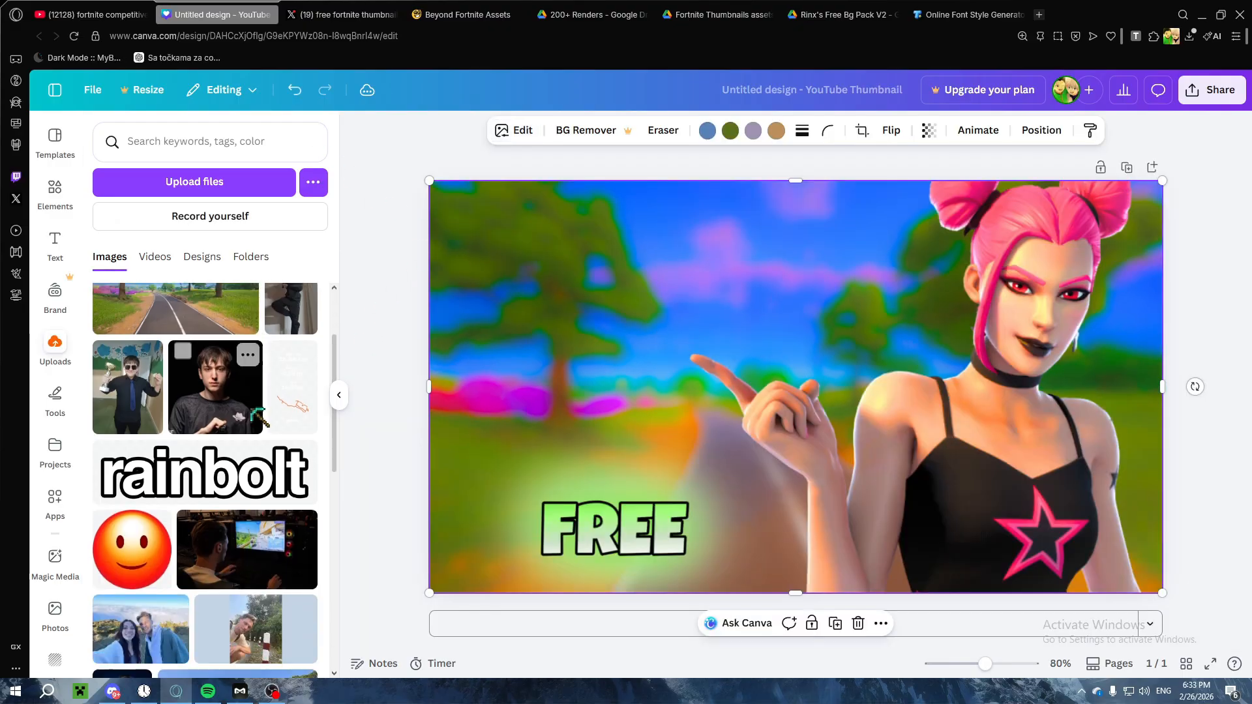
scroll(218, 385, up, 3)
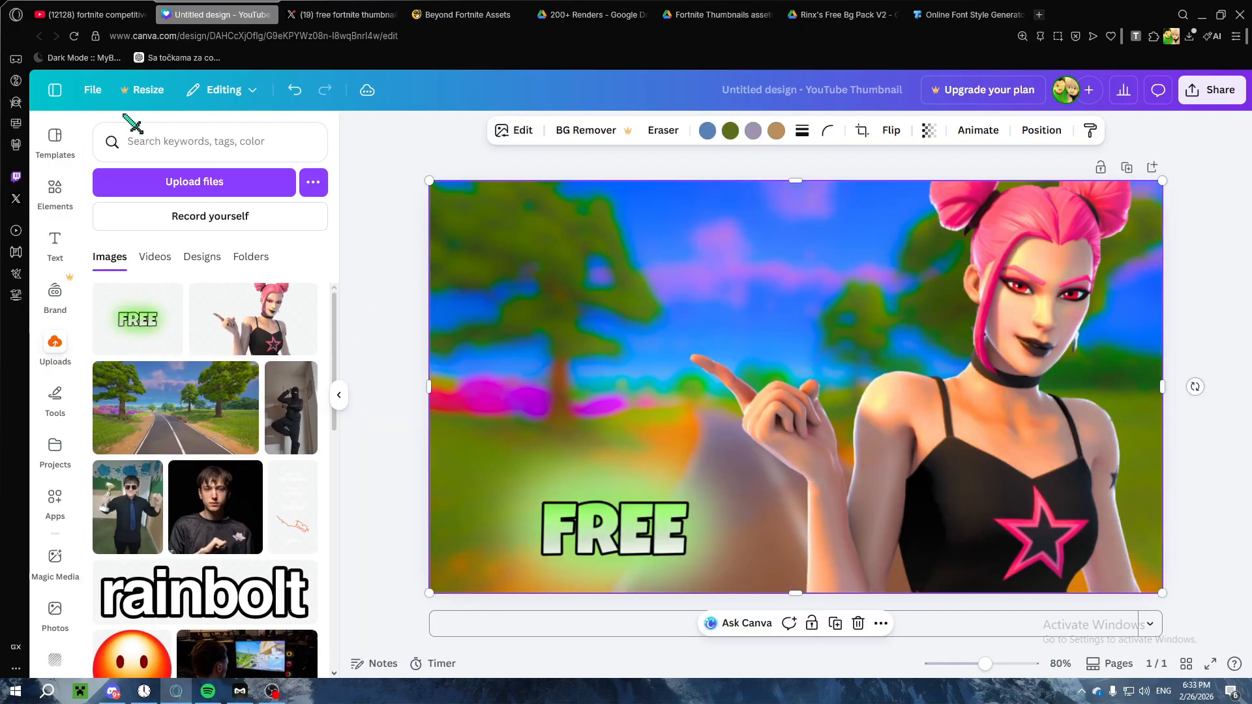
click(521, 132)
scroll(280, 411, down, 1)
click(262, 499)
drag(179, 241, 138, 241)
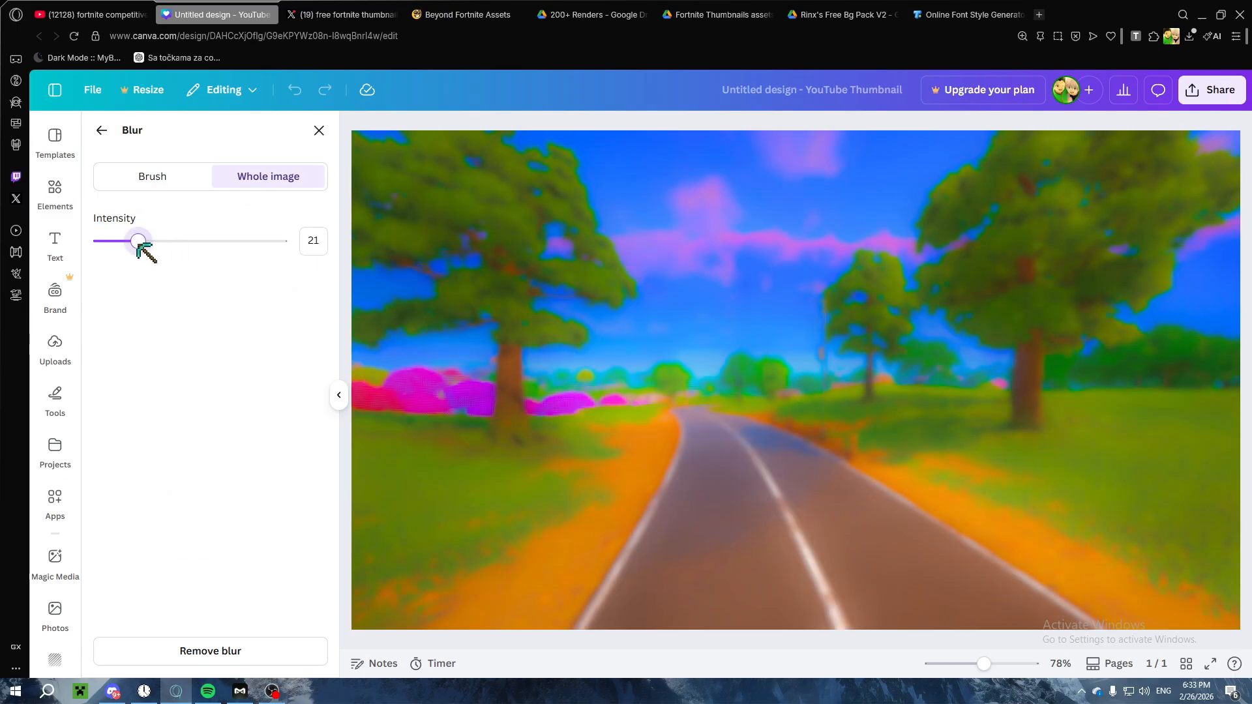
click(319, 131)
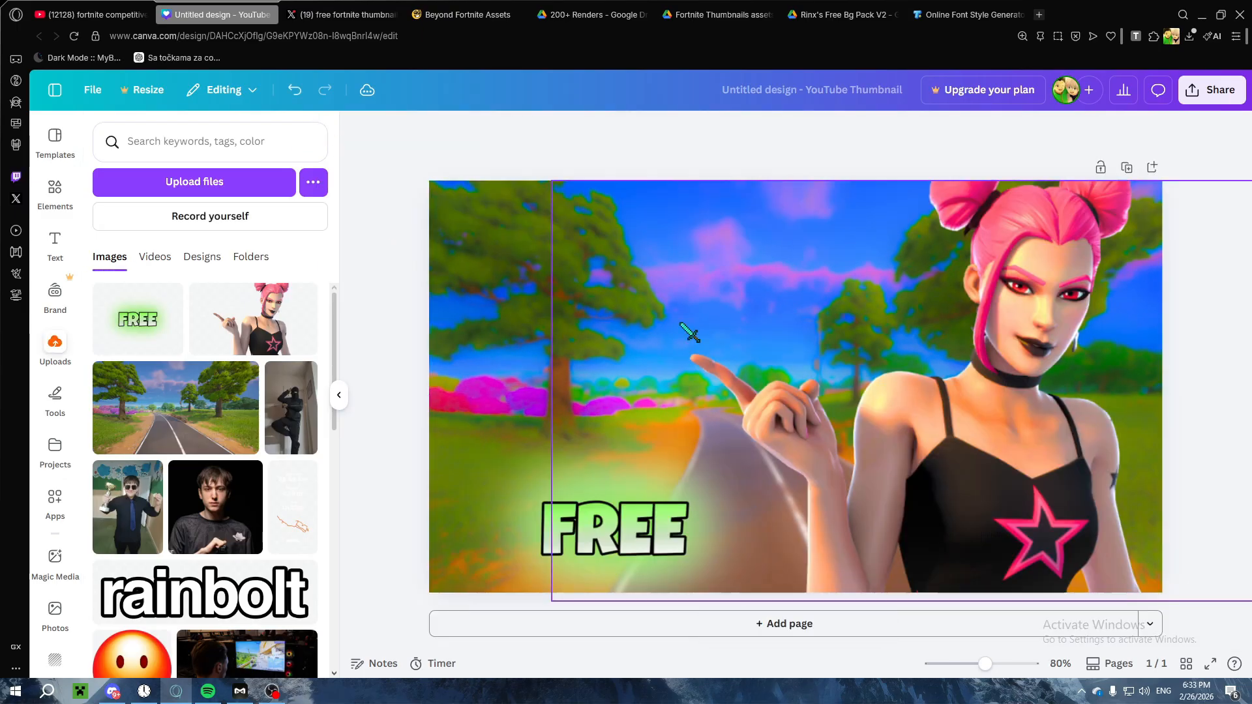
Step: Switch to YouTube's "fortnite competitive" results and open "I Went PRO in 100 DAYS…" and "I Won a Tournament For a PC.." in new tabs
click(91, 14)
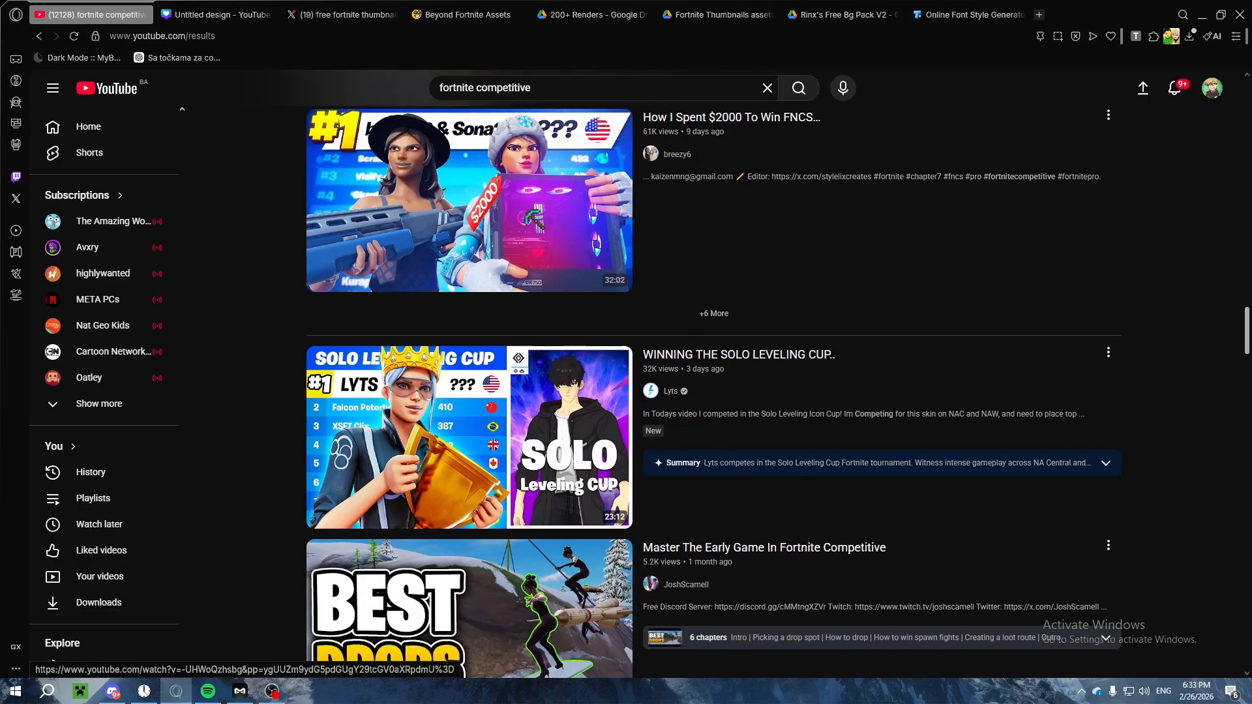
scroll(513, 248, down, 2)
scroll(513, 248, down, 10)
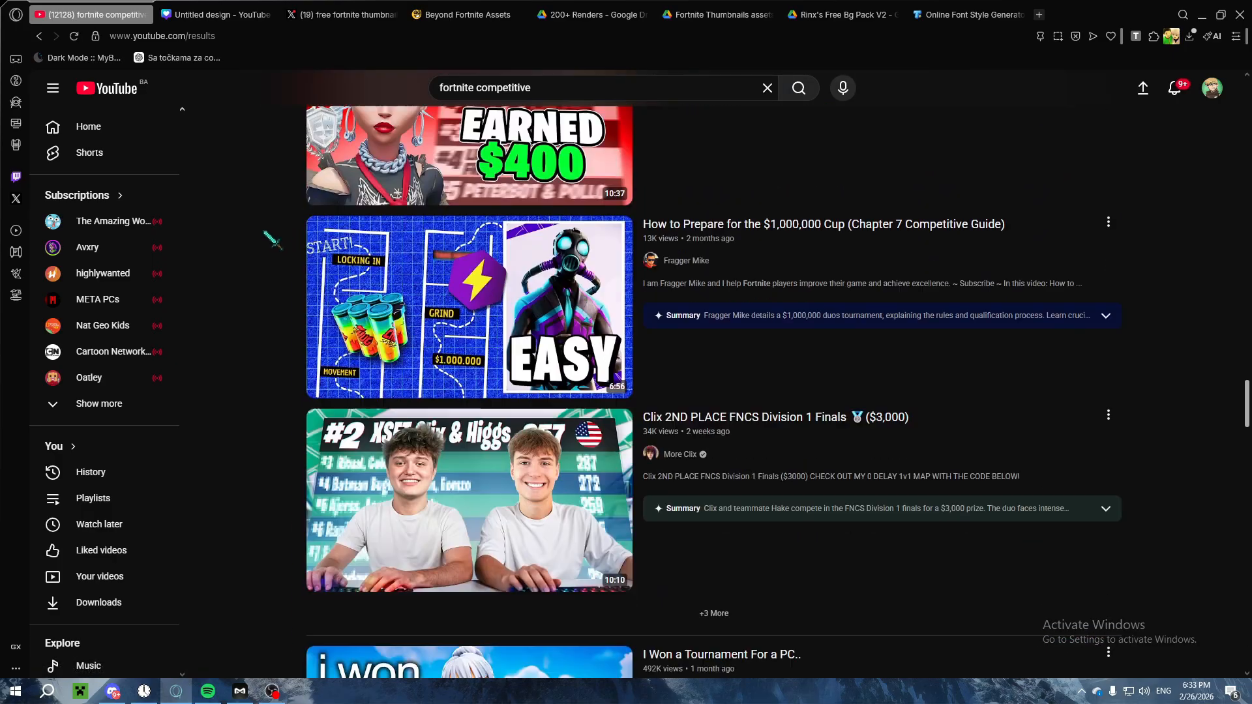
scroll(290, 241, down, 8)
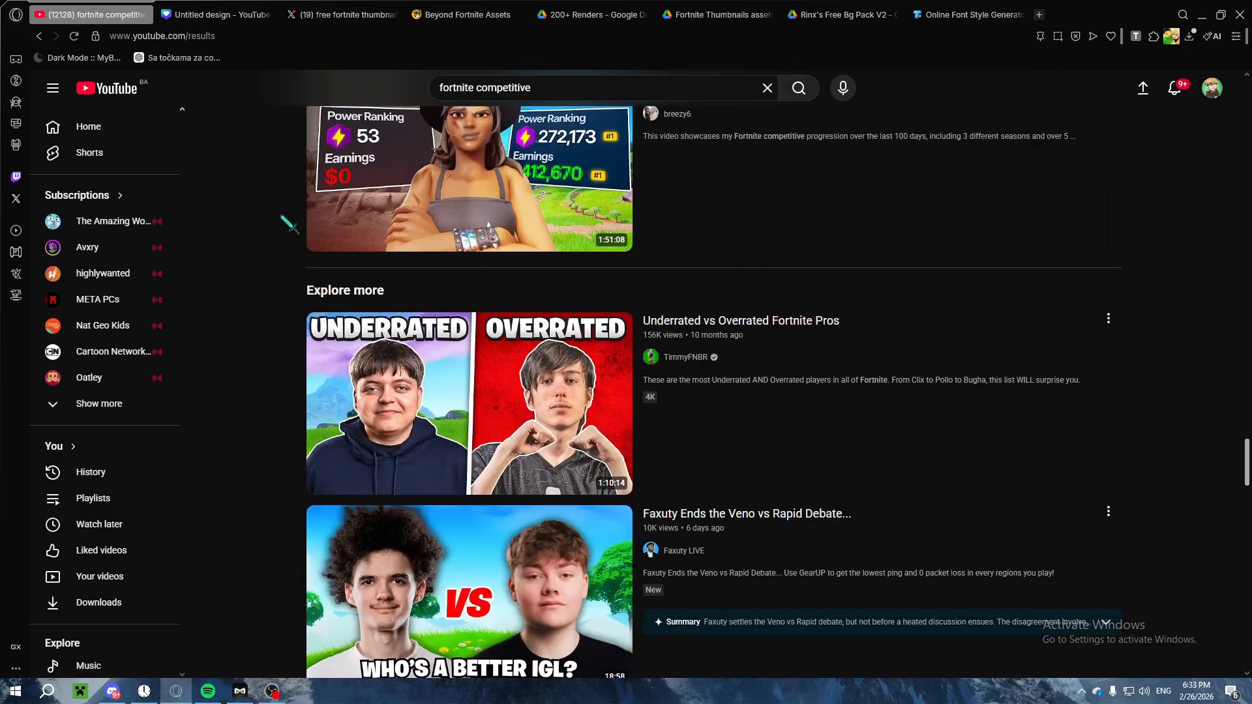
scroll(264, 228, down, 2)
scroll(269, 242, up, 6)
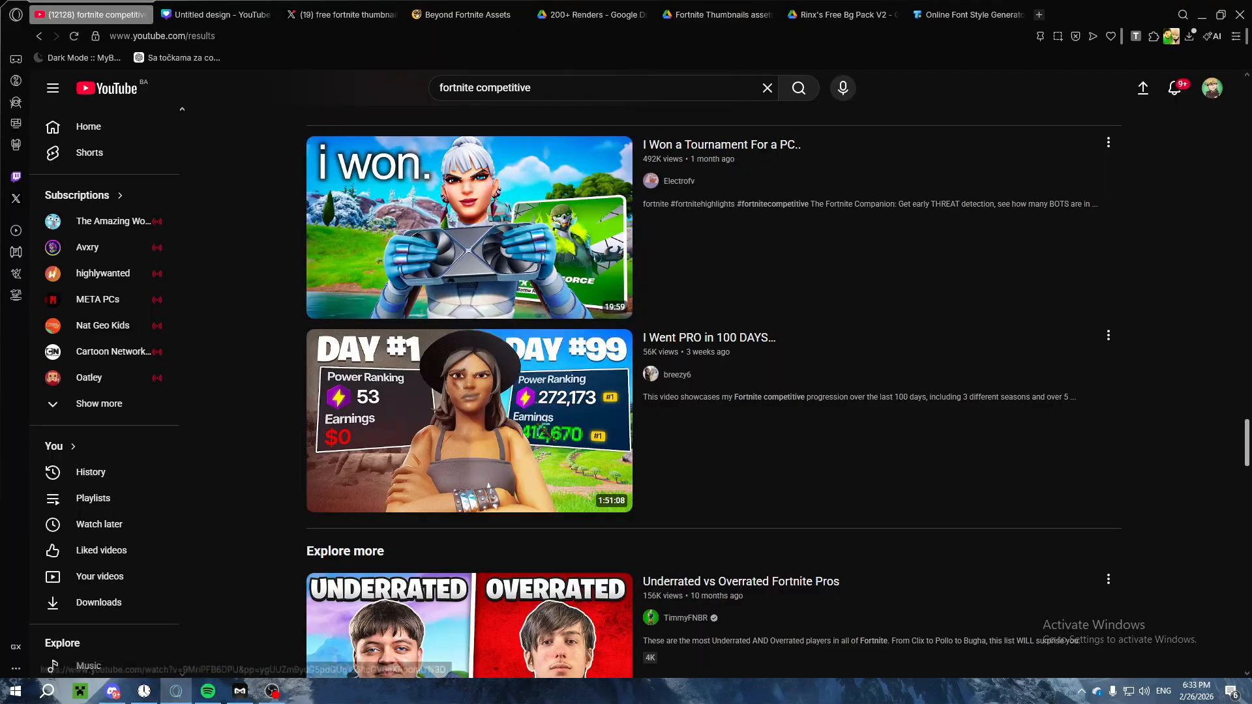
right_click(464, 377)
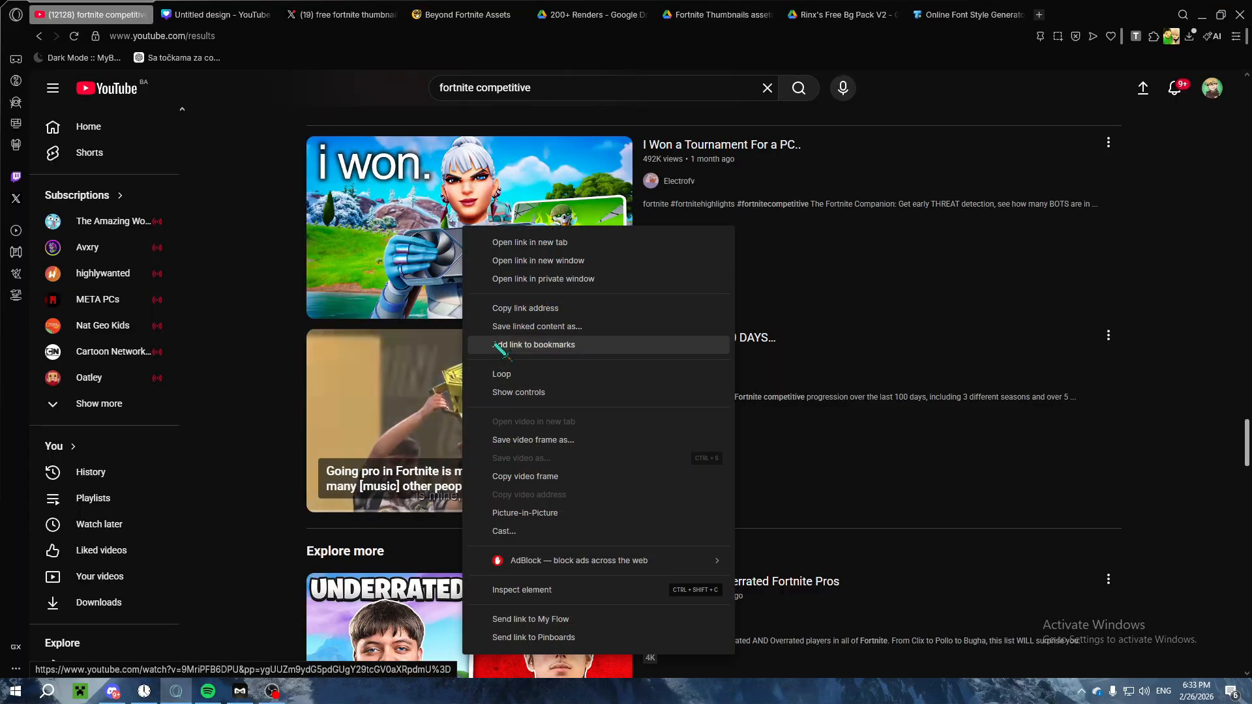
click(529, 242)
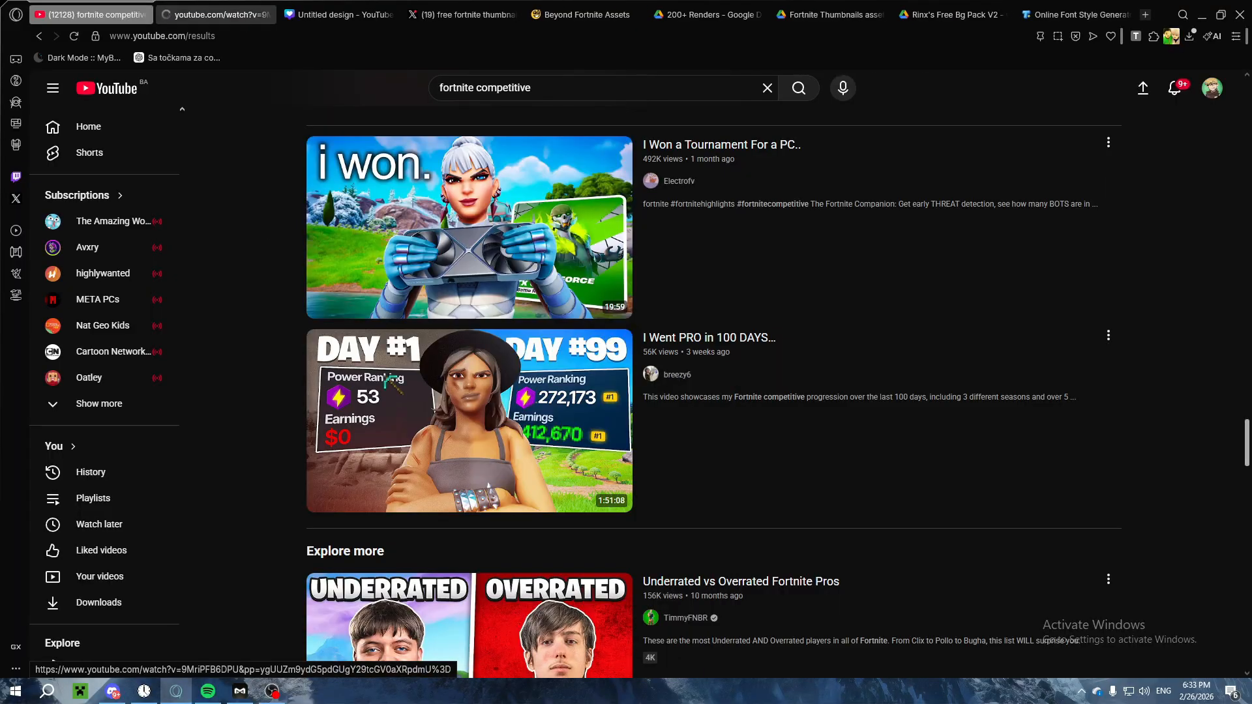
right_click(453, 234)
click(506, 243)
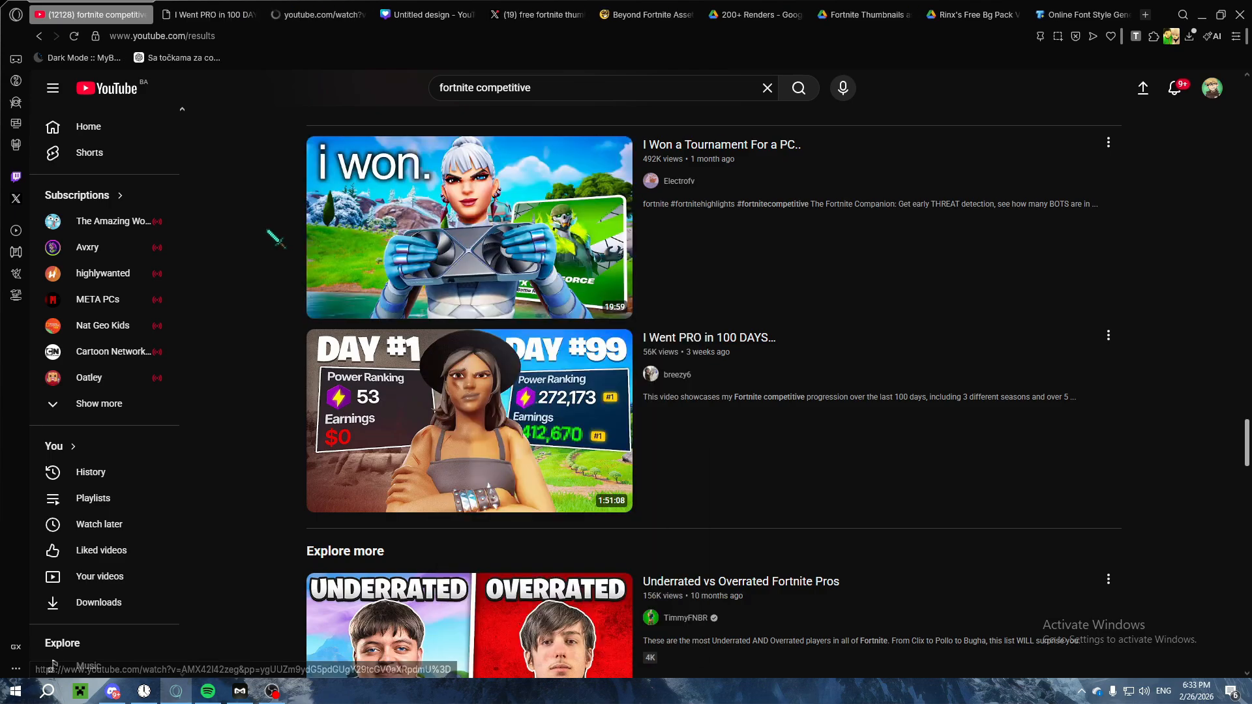
Step: Copy the link of the "I Went PRO in 100 DAYS…" video and search the web for "yotube thumbnail download"
key(ctrl+Tab)
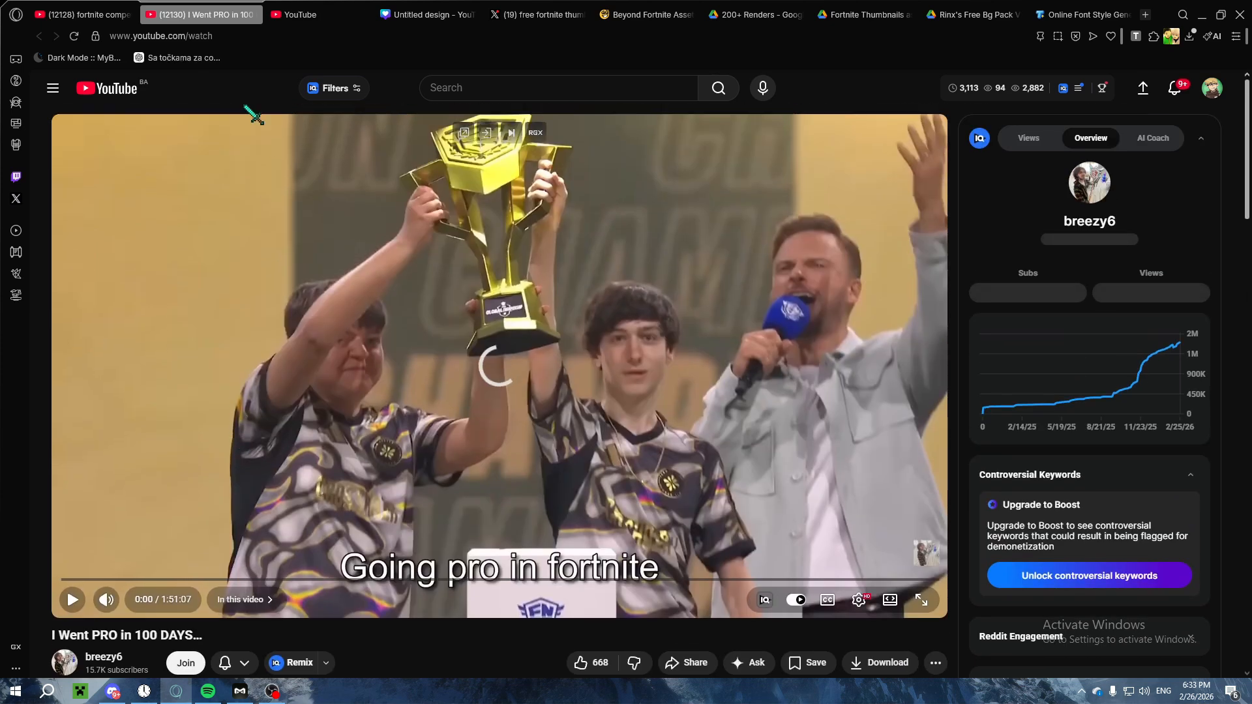
click(200, 37)
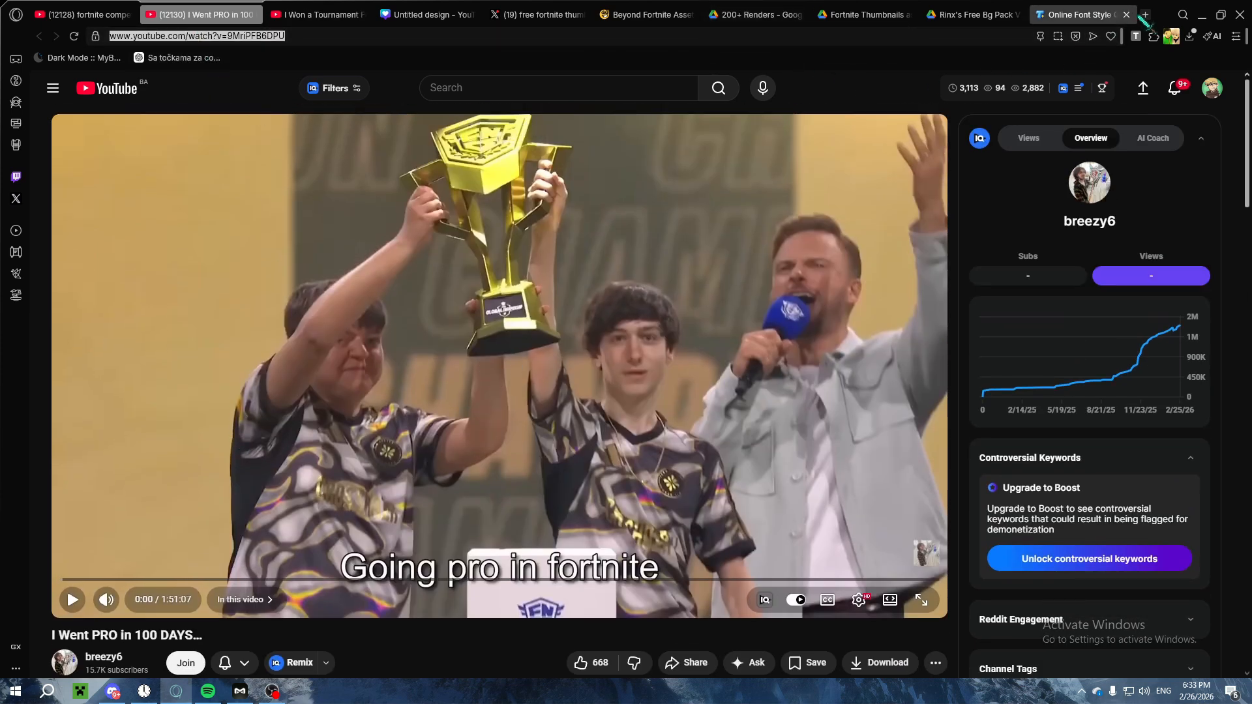
click(521, 16)
click(506, 31)
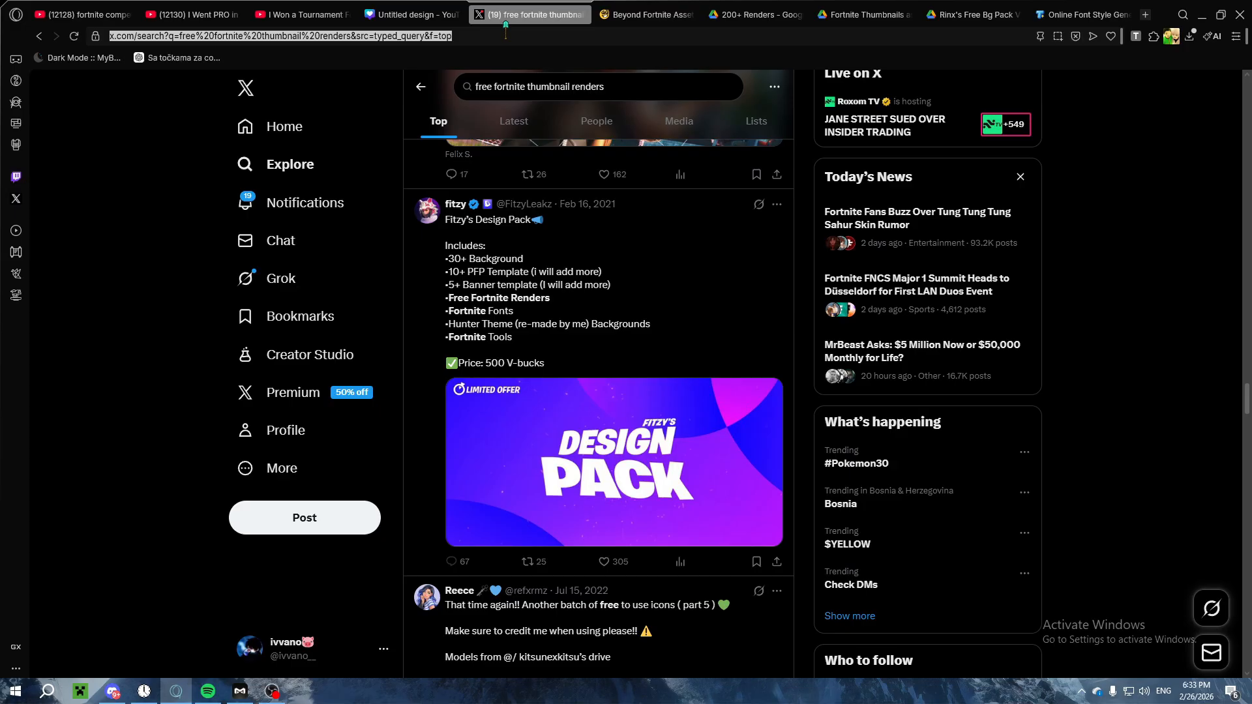
text(yotuu)
text( thumbnail )
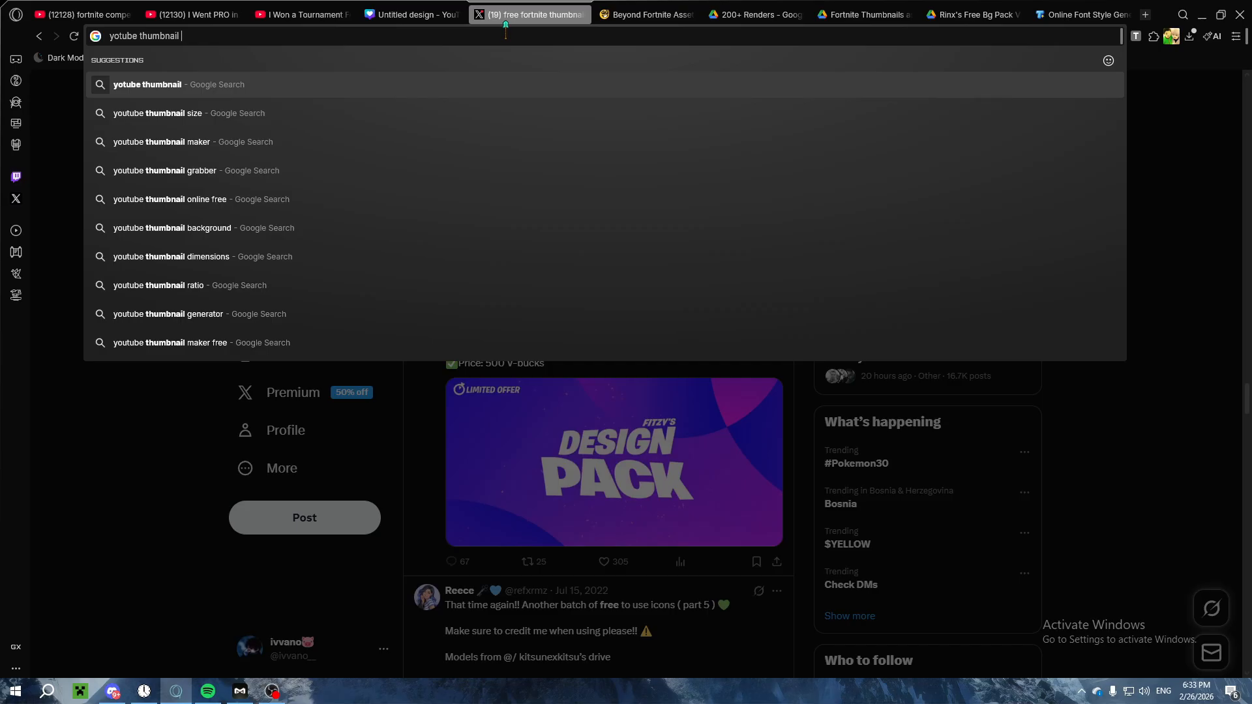
text(i)
key(BackSpace)
text(download)
key(Return)
Step: Close the render, asset and background pack pages, keep the Online Font Style Generator page open, and return to the search results
click(691, 15)
click(690, 15)
click(690, 15)
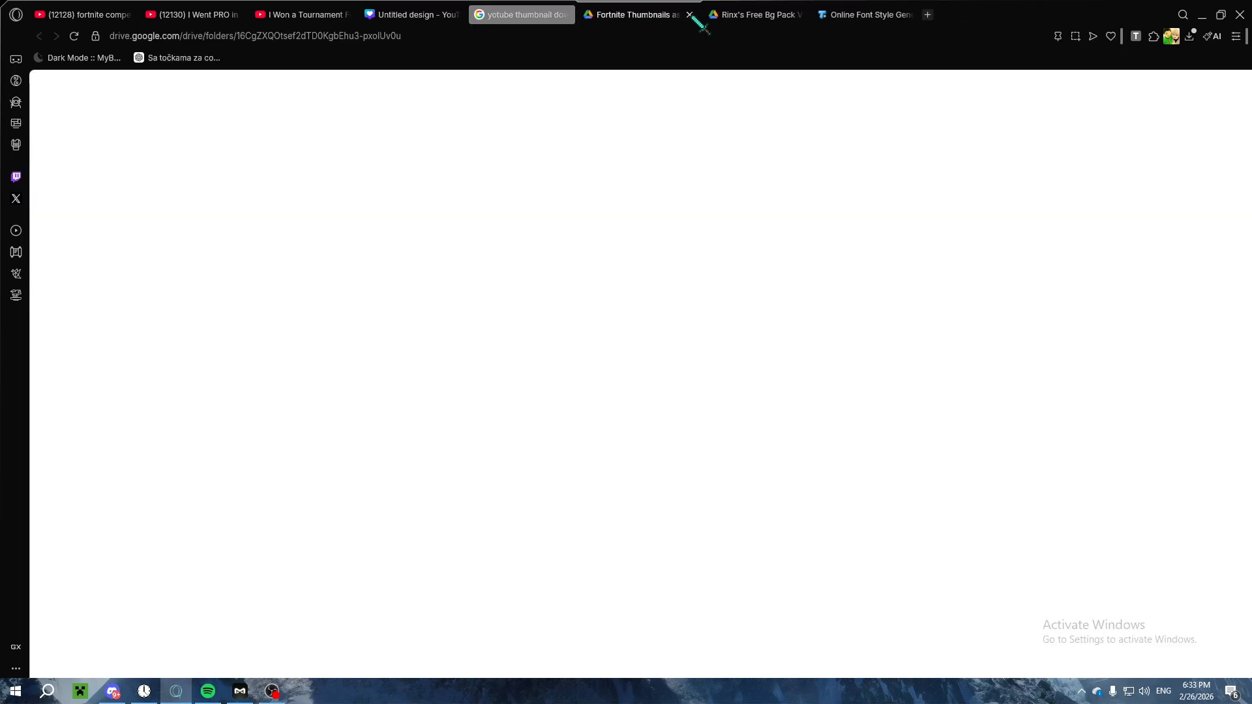
click(691, 15)
click(691, 15)
click(691, 15)
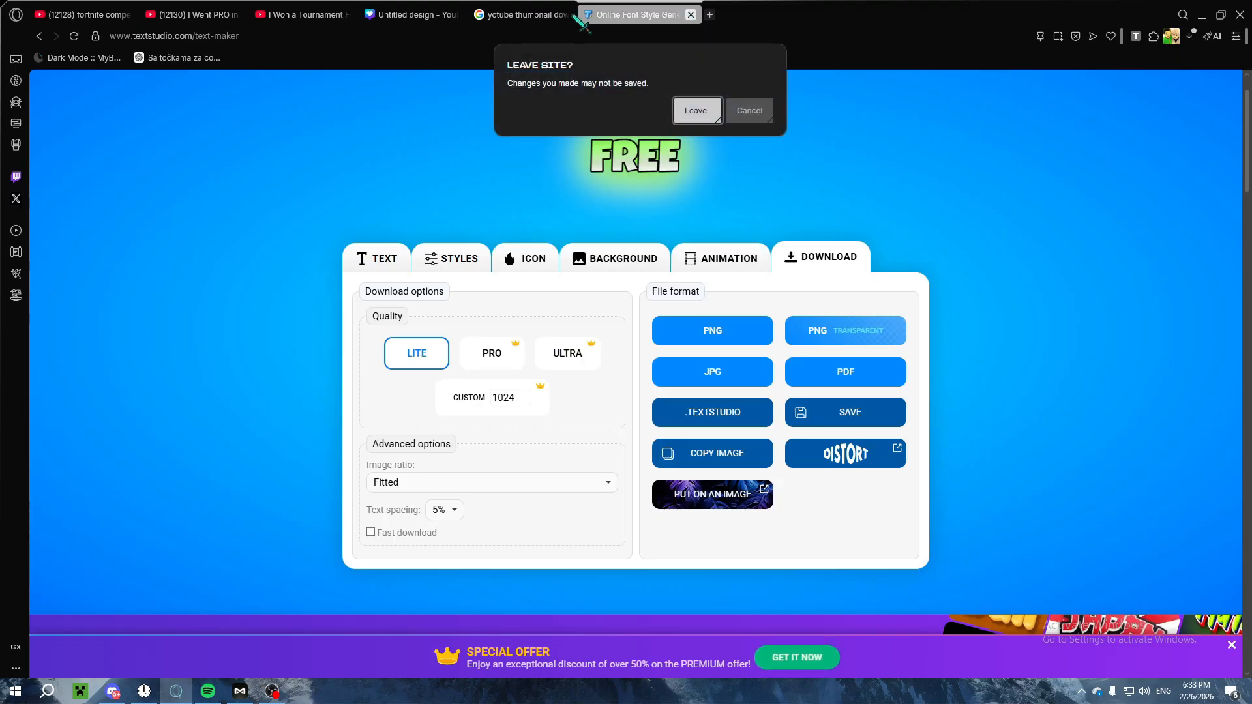
click(749, 111)
click(586, 15)
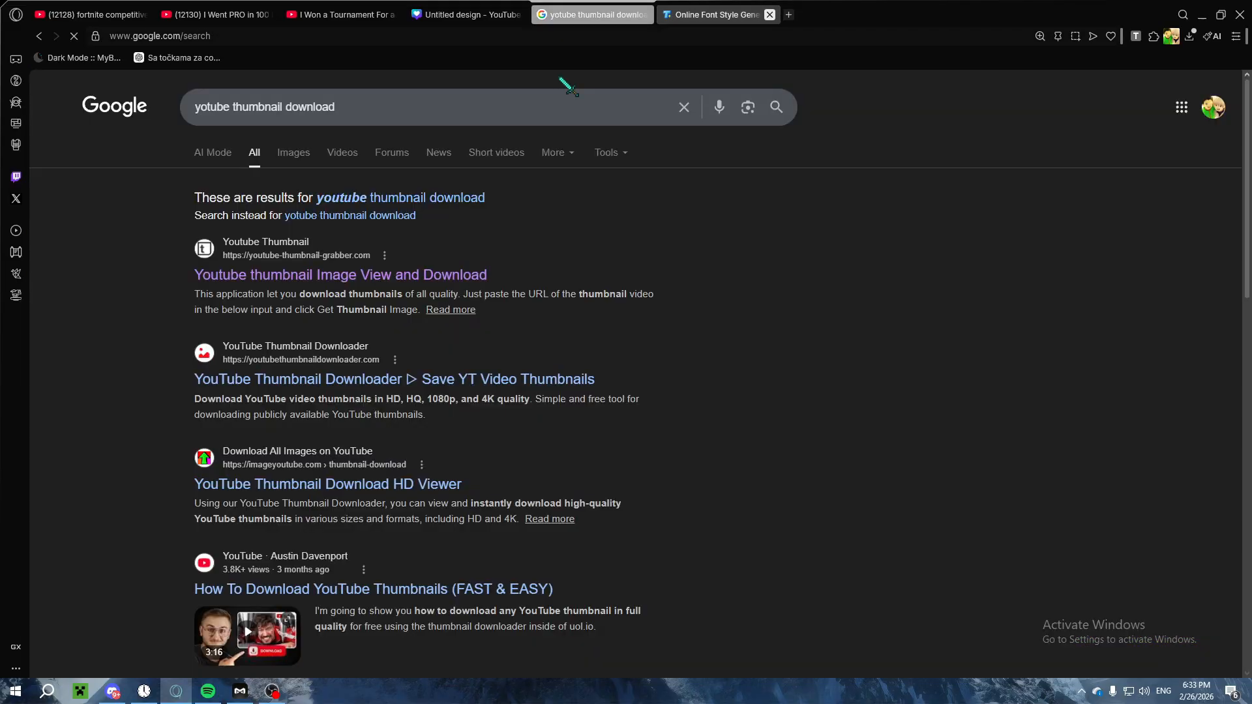
Step: Open youtube-thumbnail-grabber.com, fetch the thumbnails for the copied video link, and download the HD image (1280x720)
click(312, 277)
click(456, 287)
key(ctrl+v)
click(636, 309)
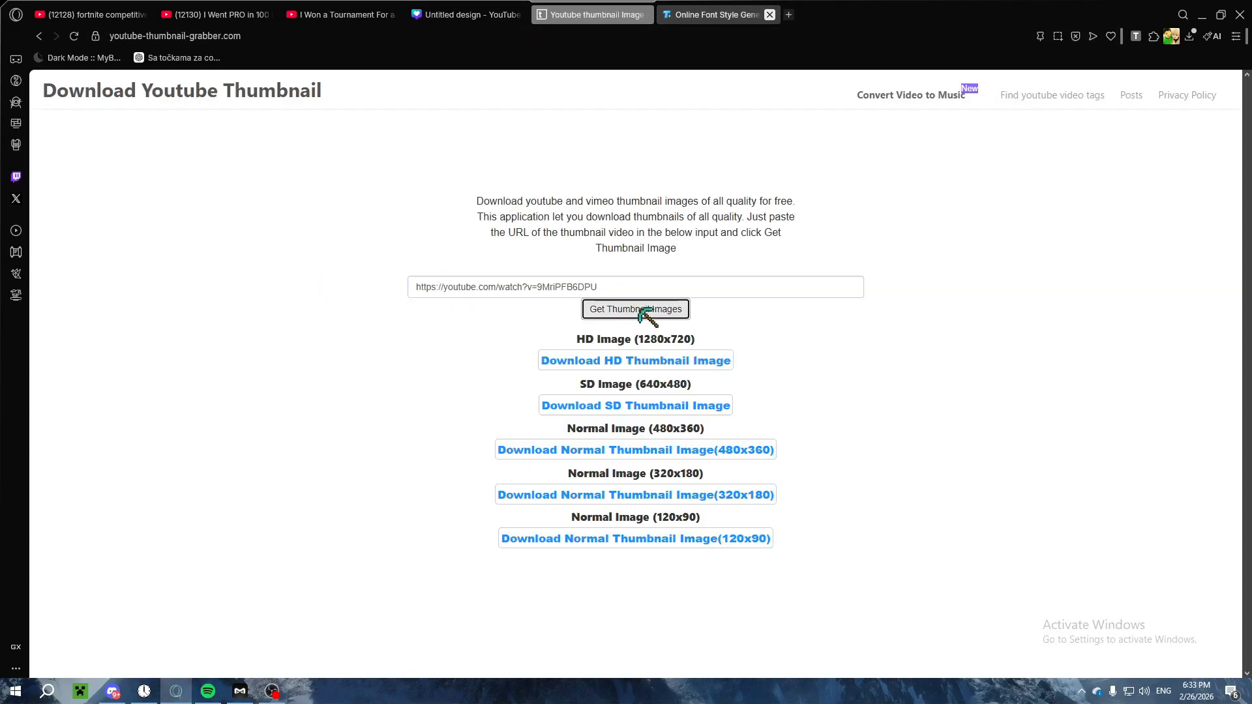
scroll(642, 271, down, 5)
scroll(636, 254, up, 3)
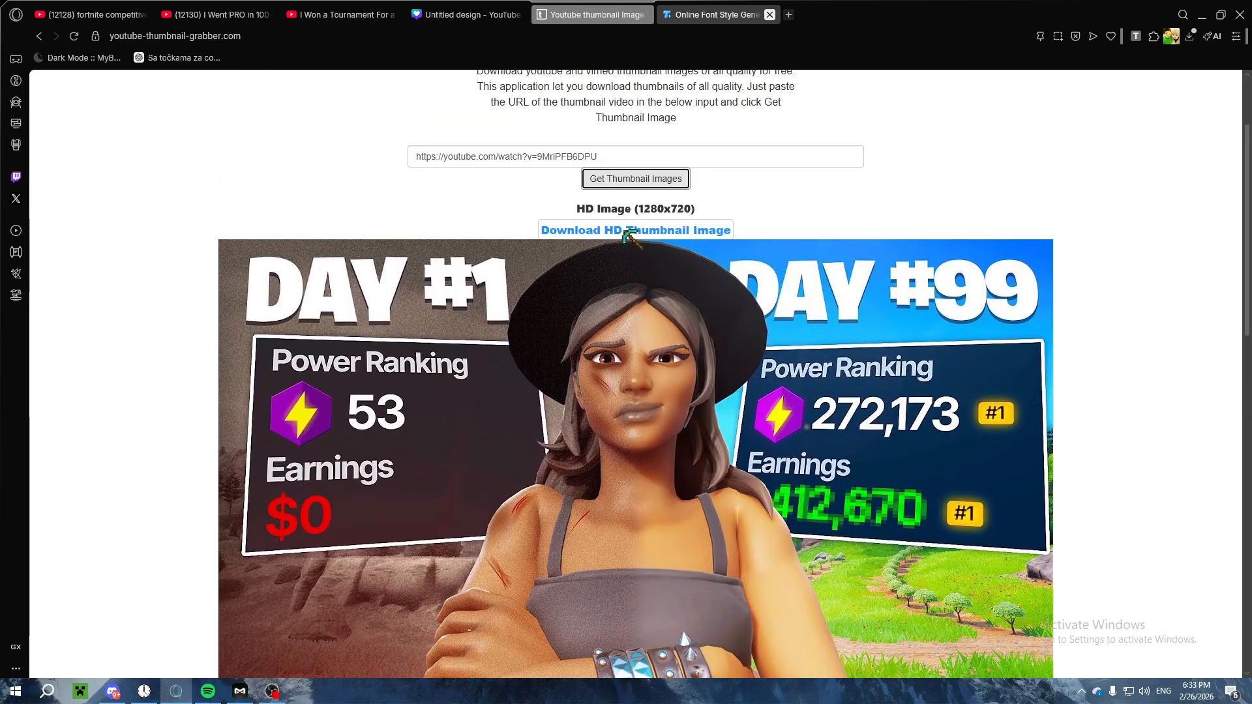
click(618, 235)
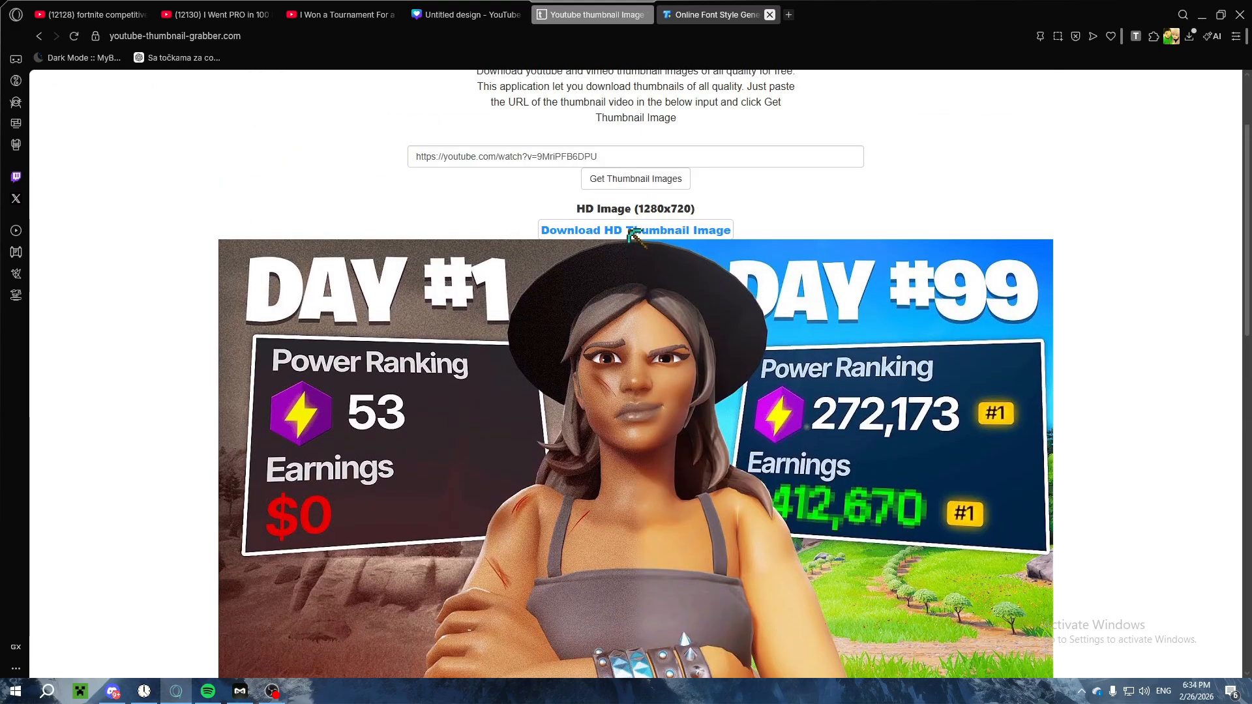
scroll(642, 270, down, 5)
scroll(642, 270, up, 4)
Step: Copy the "I Won a Tournament For a PC.." video link and download its HD thumbnail from the thumbnail grabber site
click(339, 15)
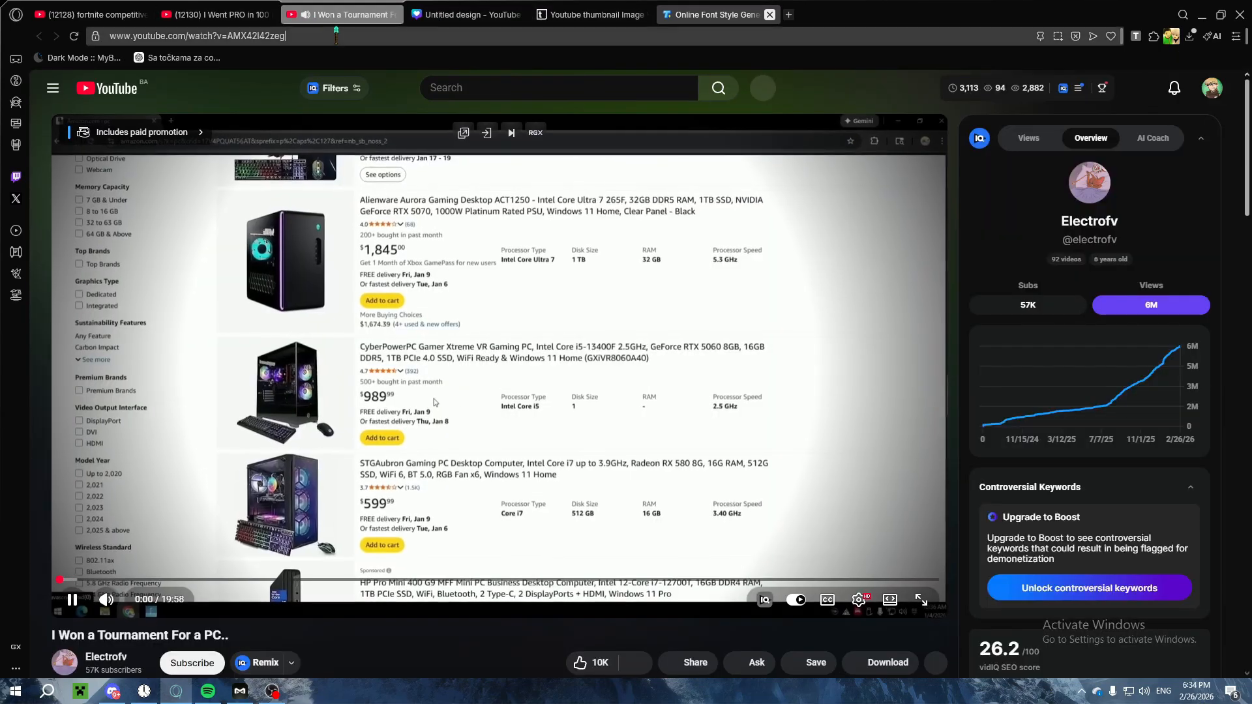
click(344, 385)
scroll(274, 443, down, 3)
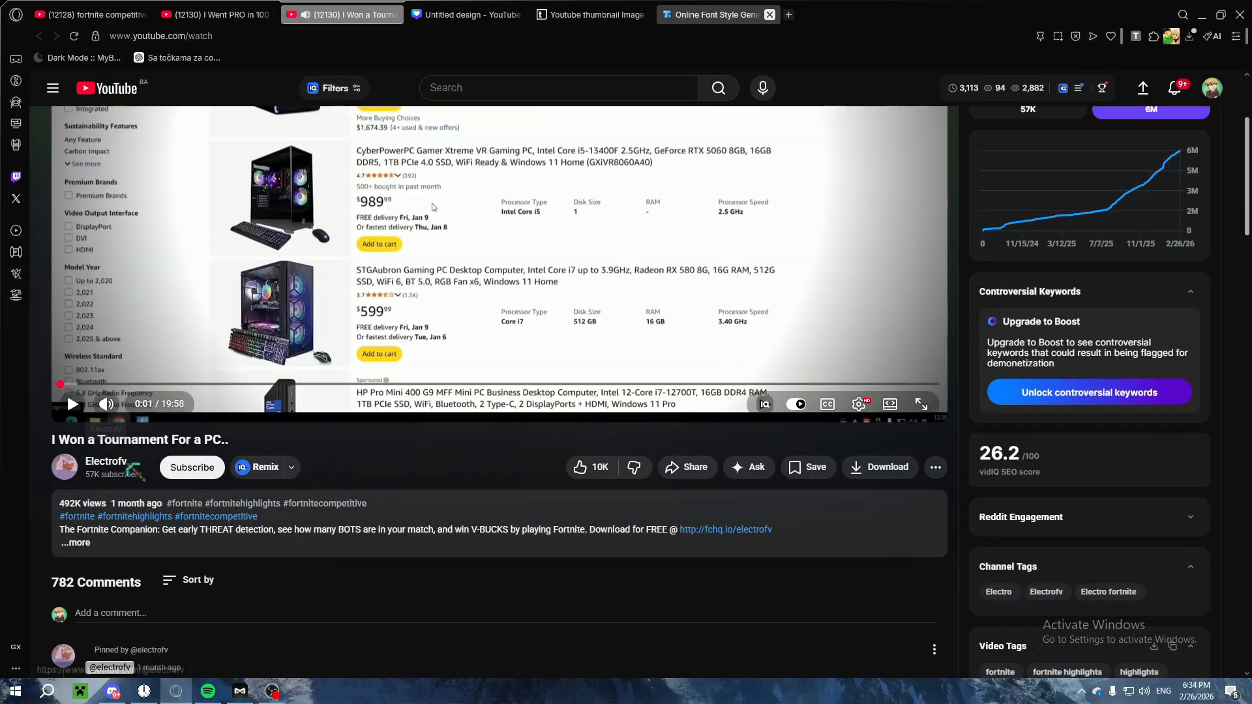
scroll(433, 207, down, 1)
click(512, 13)
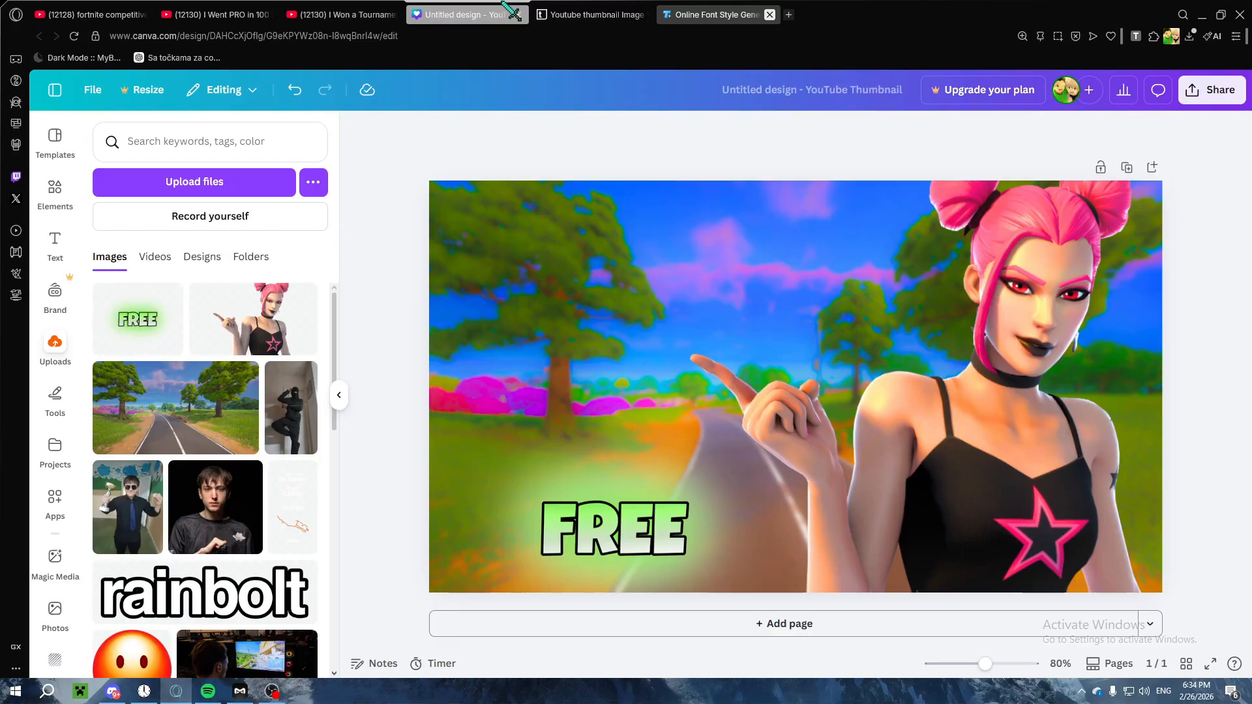
click(597, 14)
drag(619, 92, 363, 105)
text(https://youtube.com/watch?v=AMX42l42zeg)
click(620, 115)
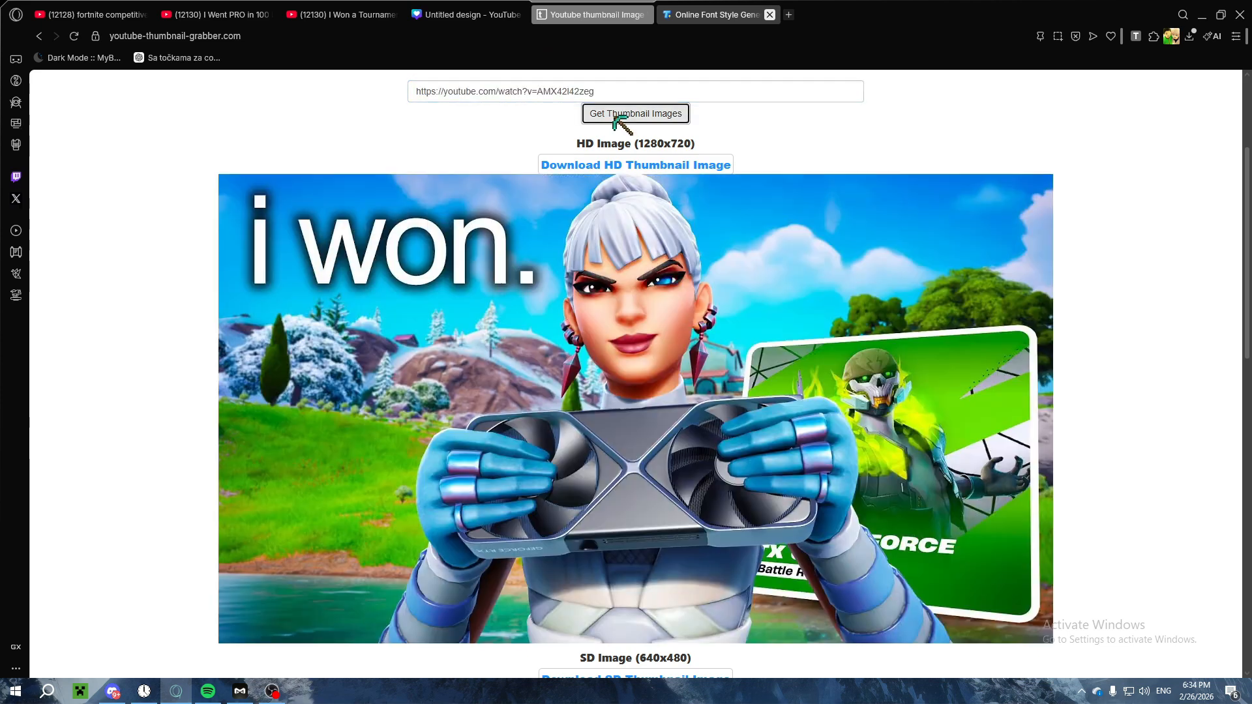
click(619, 292)
Step: Switch to the Canva design and upload the downloaded thumbnails AMX42l42zeg-HD.jpg and 9MriPFB6DPU-HD.jpg
click(469, 15)
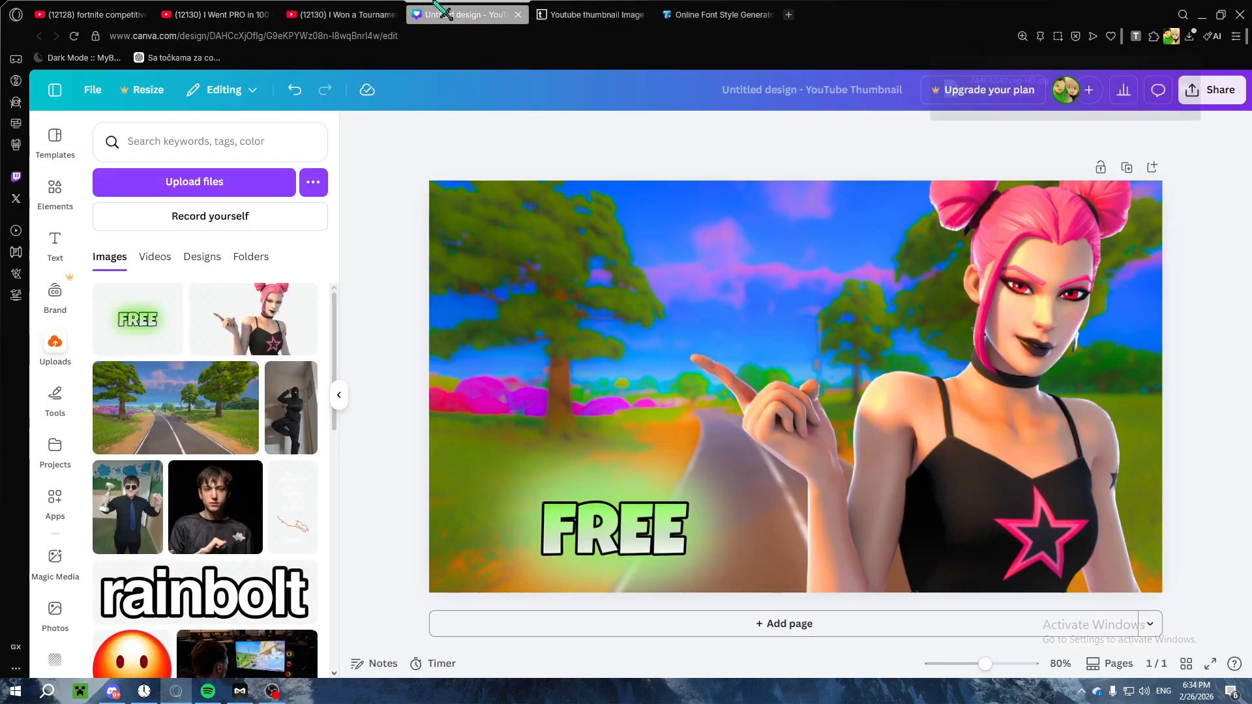
click(187, 183)
click(216, 241)
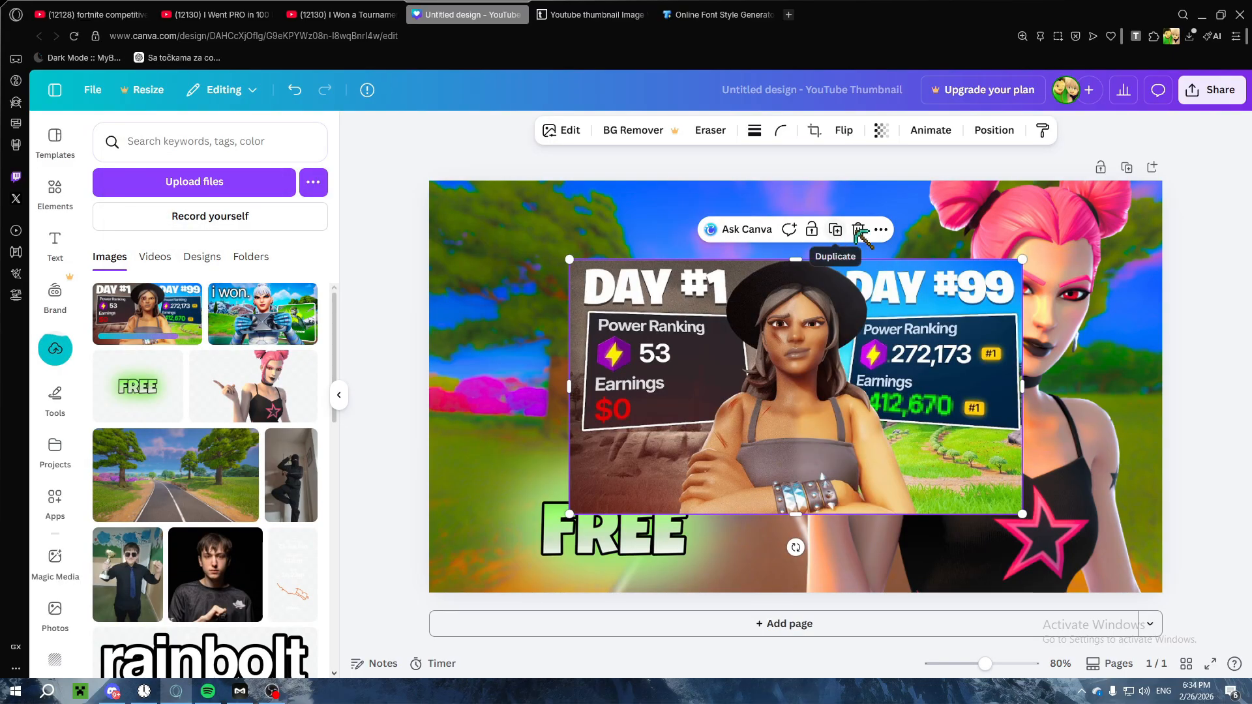
click(858, 230)
Step: Open the Transform Image app and load AMX42l42zeg-HD.jpg into it
scroll(209, 431, down, 1)
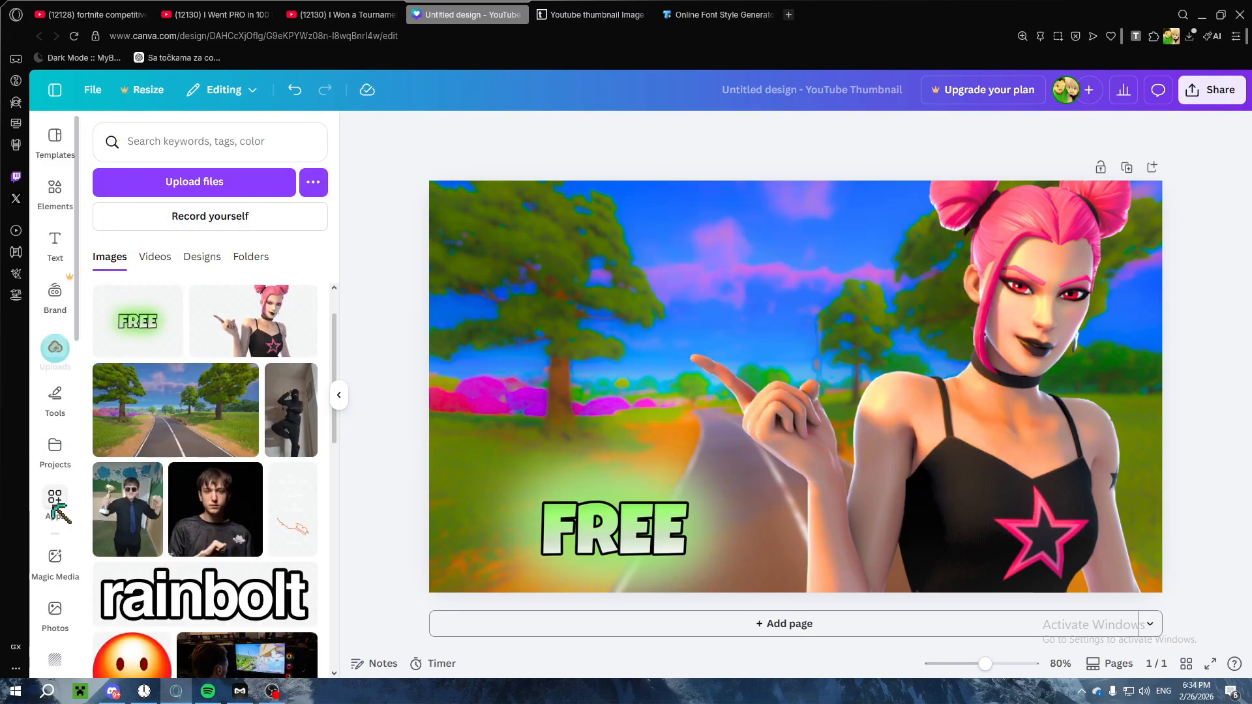
scroll(62, 493, down, 2)
scroll(62, 493, down, 2)
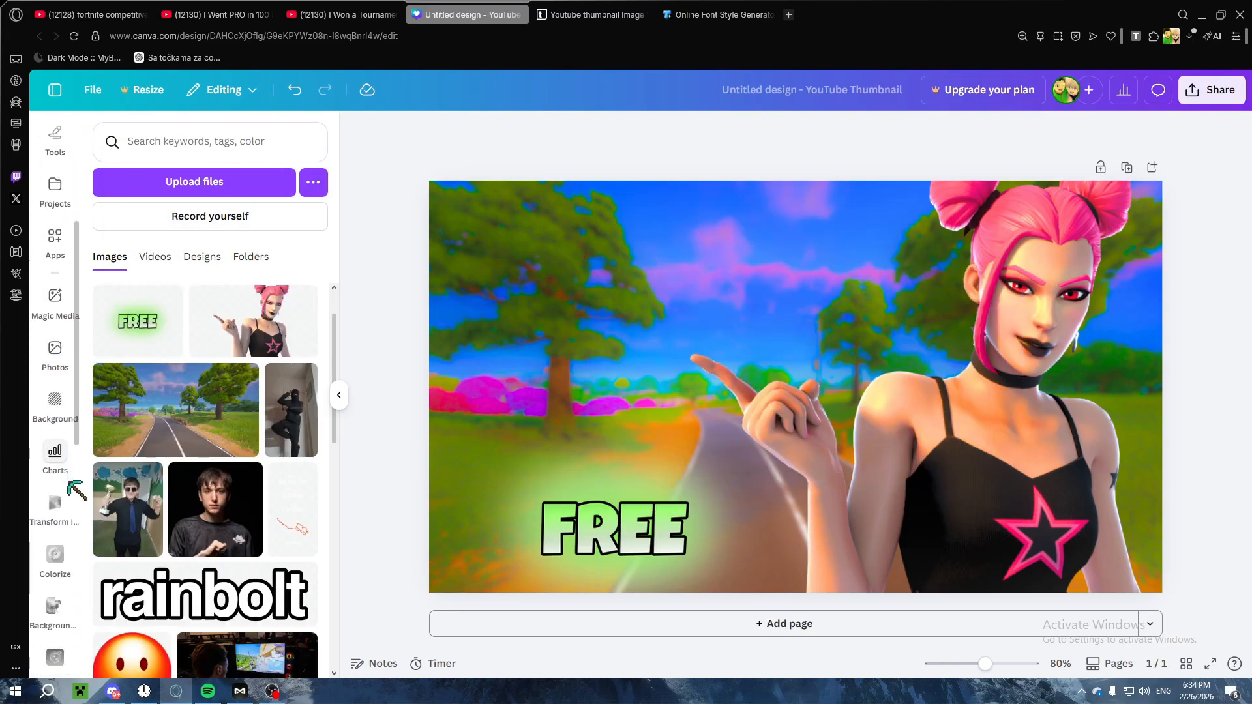
click(54, 236)
scroll(206, 355, down, 3)
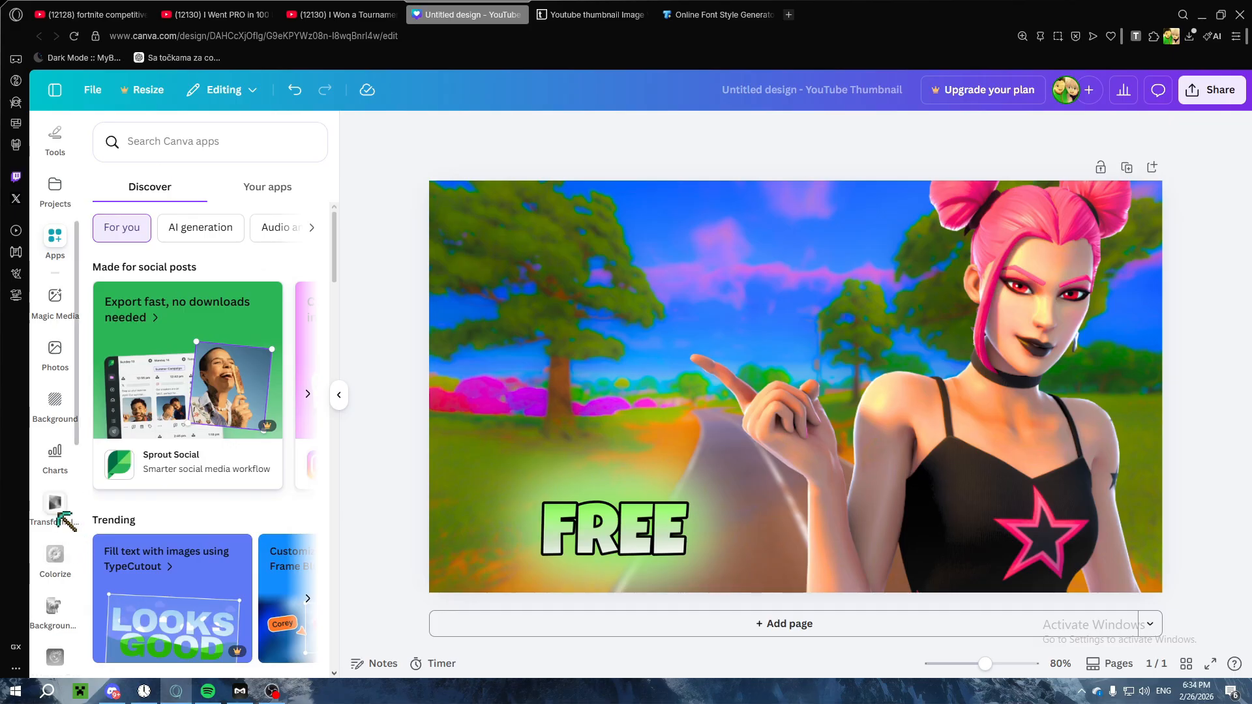
click(60, 515)
click(227, 194)
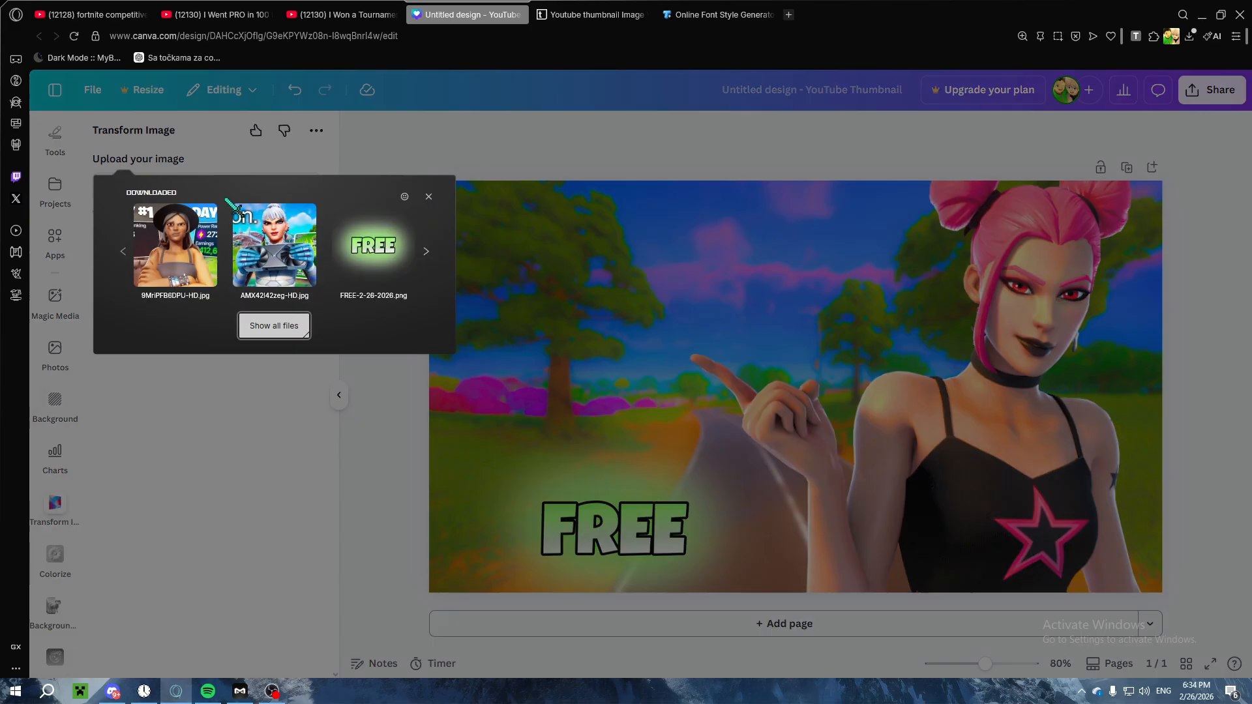
click(271, 245)
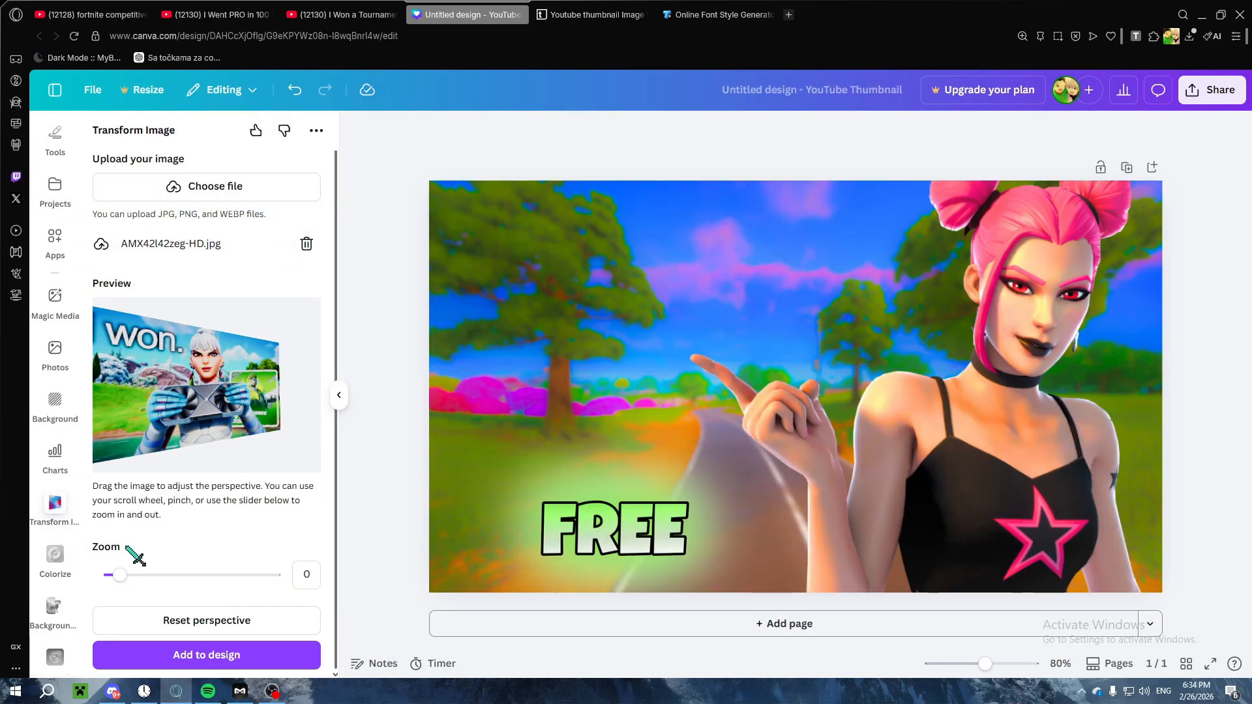
Step: Set the image's transform zoom to -0.3, tilt its perspective slightly, and add it to the design
drag(119, 574, 115, 574)
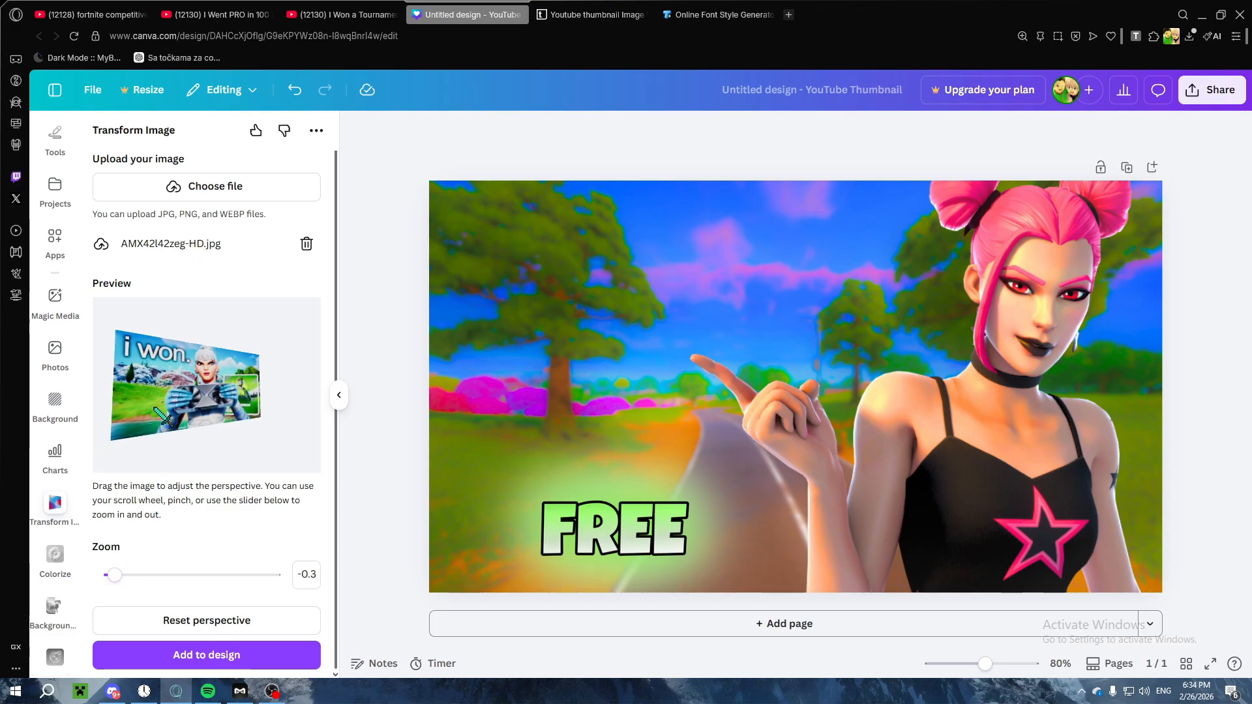
drag(156, 409, 154, 412)
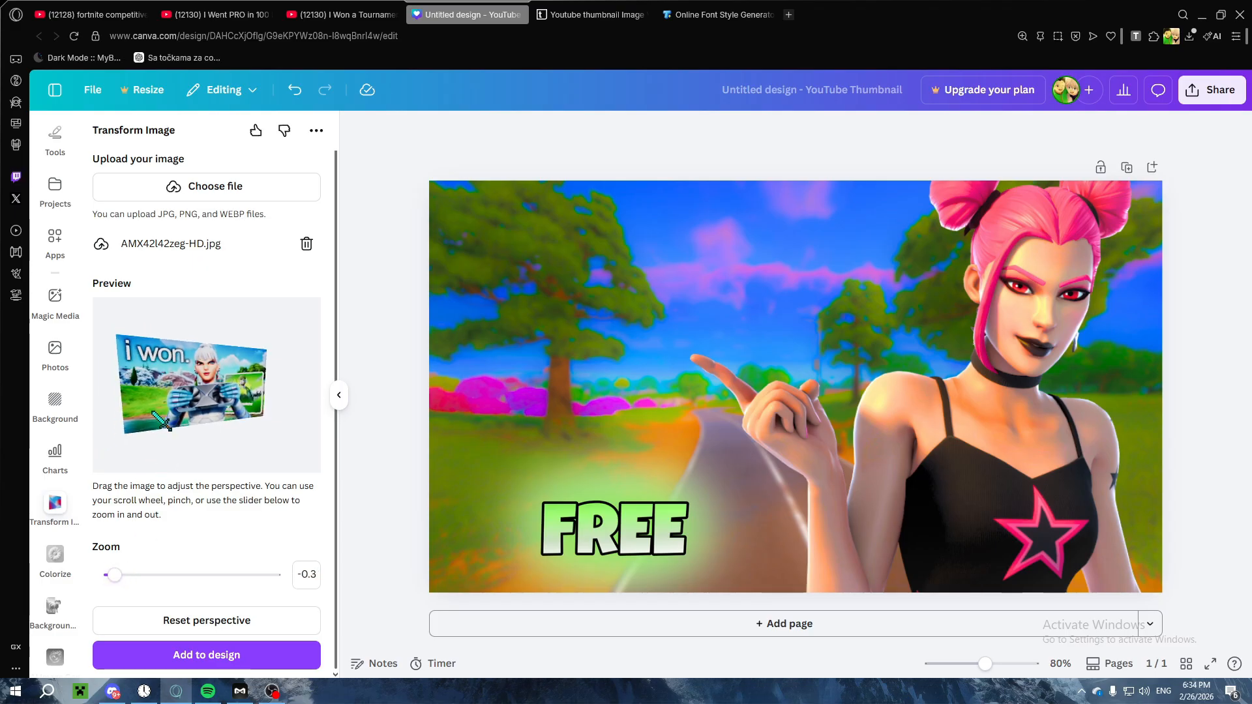
click(218, 654)
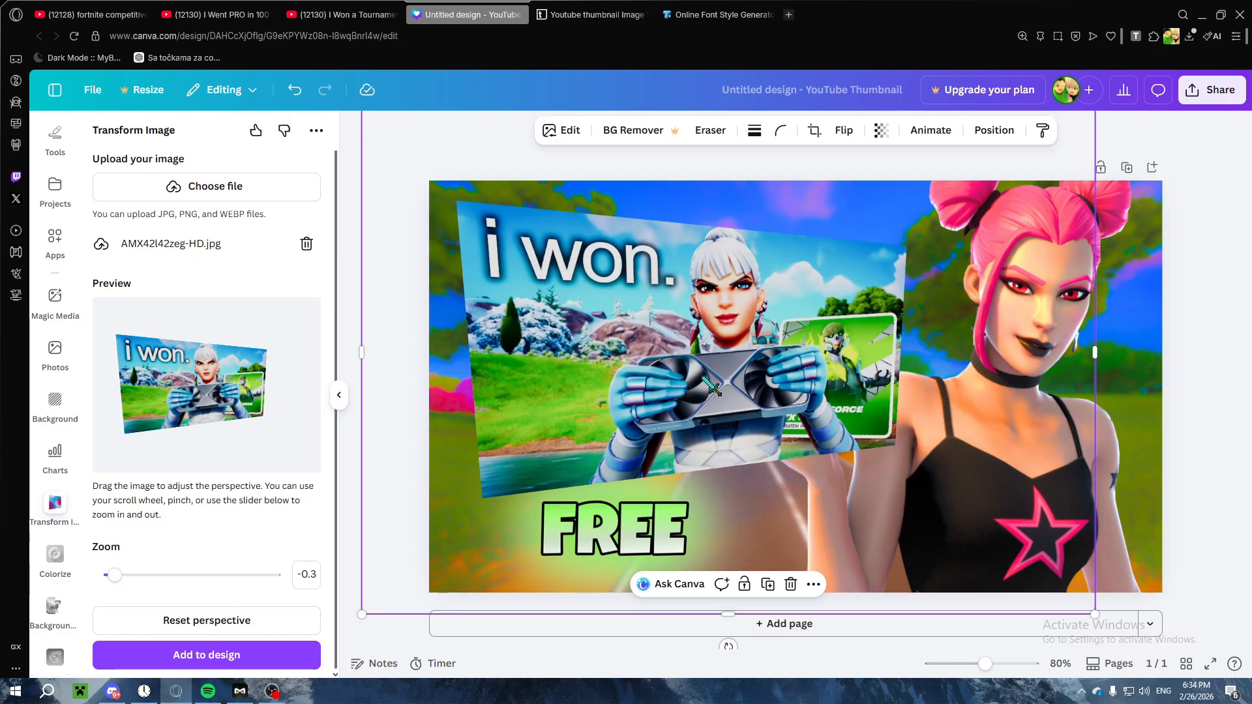
Step: Shrink the "i won." thumbnail, place it at the character's fingertip, and layer it behind the character but above the background
drag(1092, 612, 845, 447)
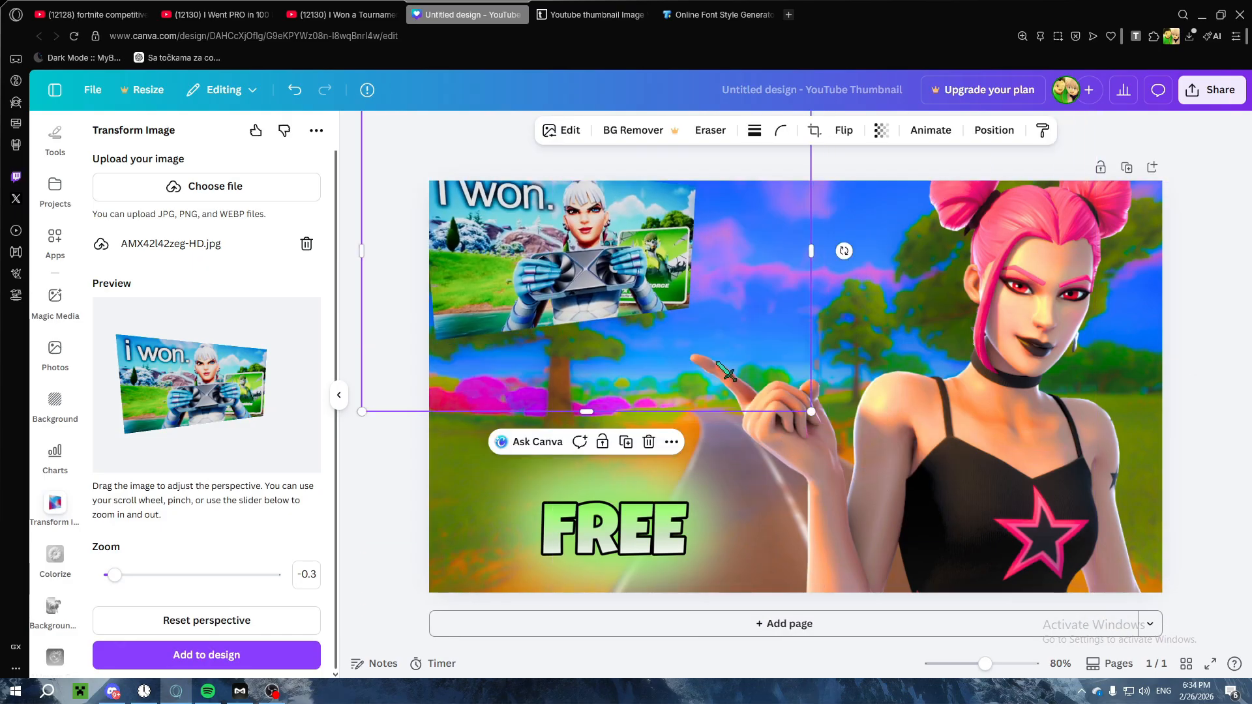
drag(694, 322, 743, 357)
right_click(679, 359)
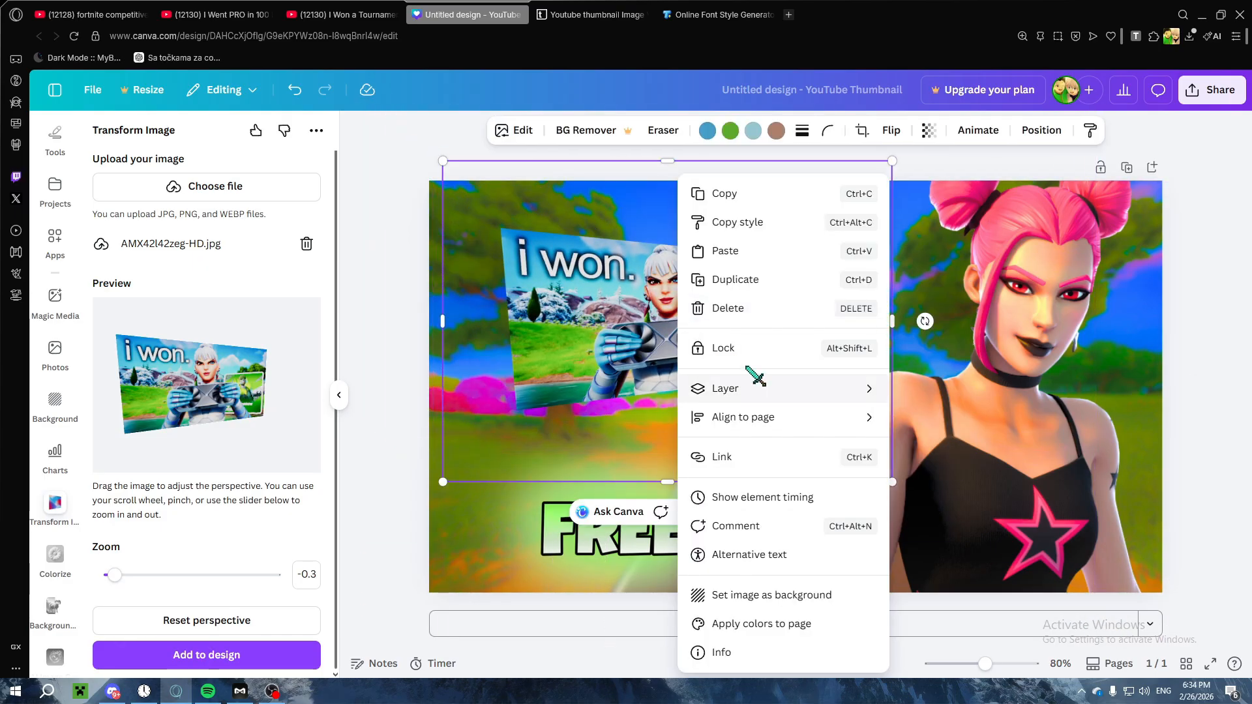
mouse_move(747, 391)
click(952, 450)
right_click(700, 326)
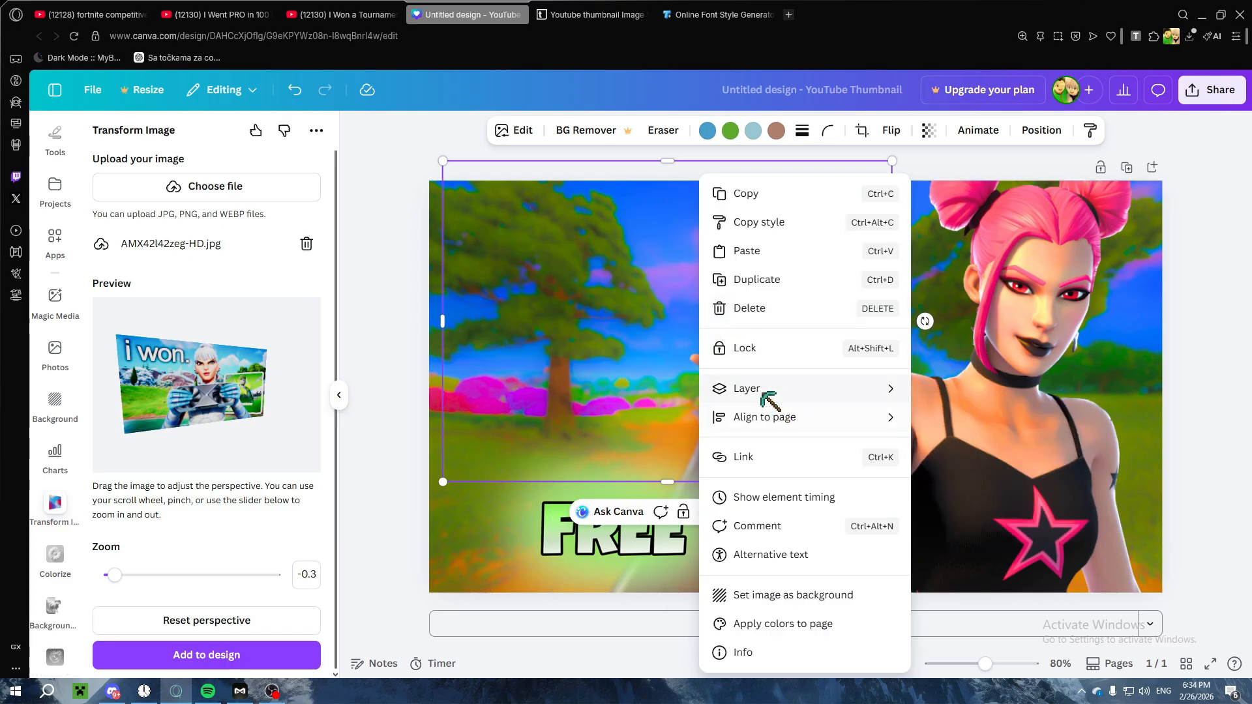
mouse_move(783, 399)
click(945, 420)
right_click(679, 314)
click(936, 442)
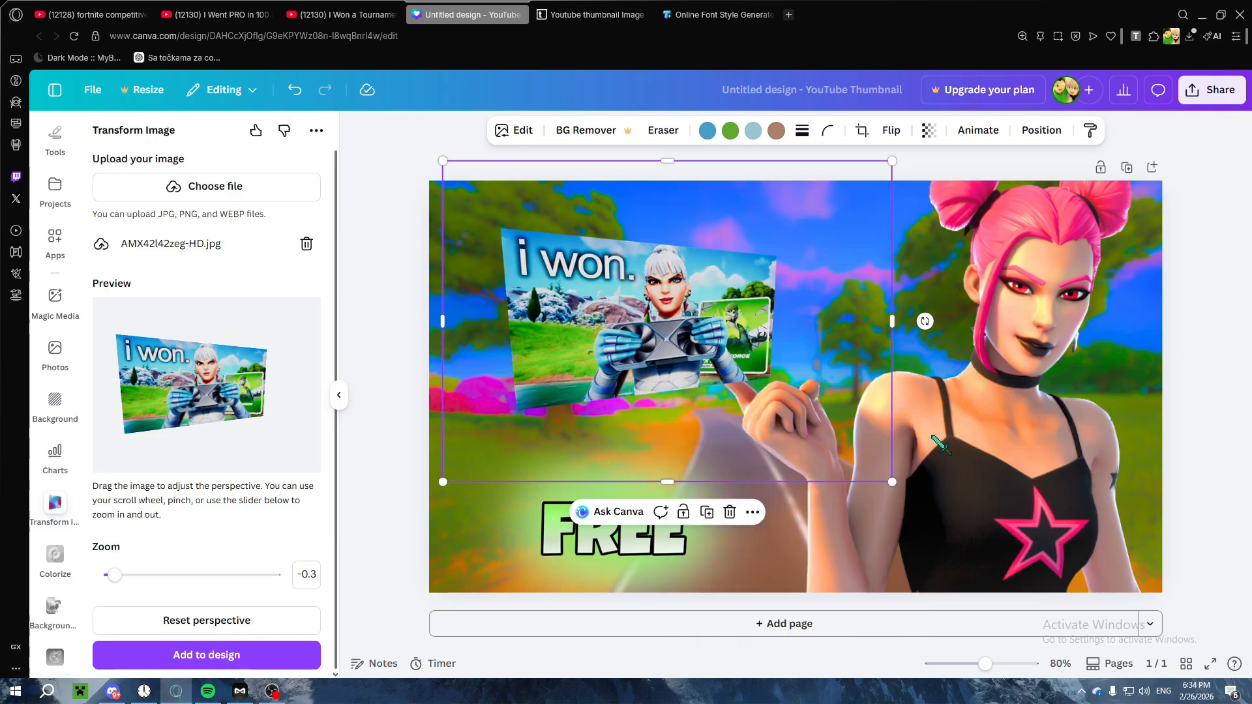
right_click(629, 365)
mouse_move(707, 399)
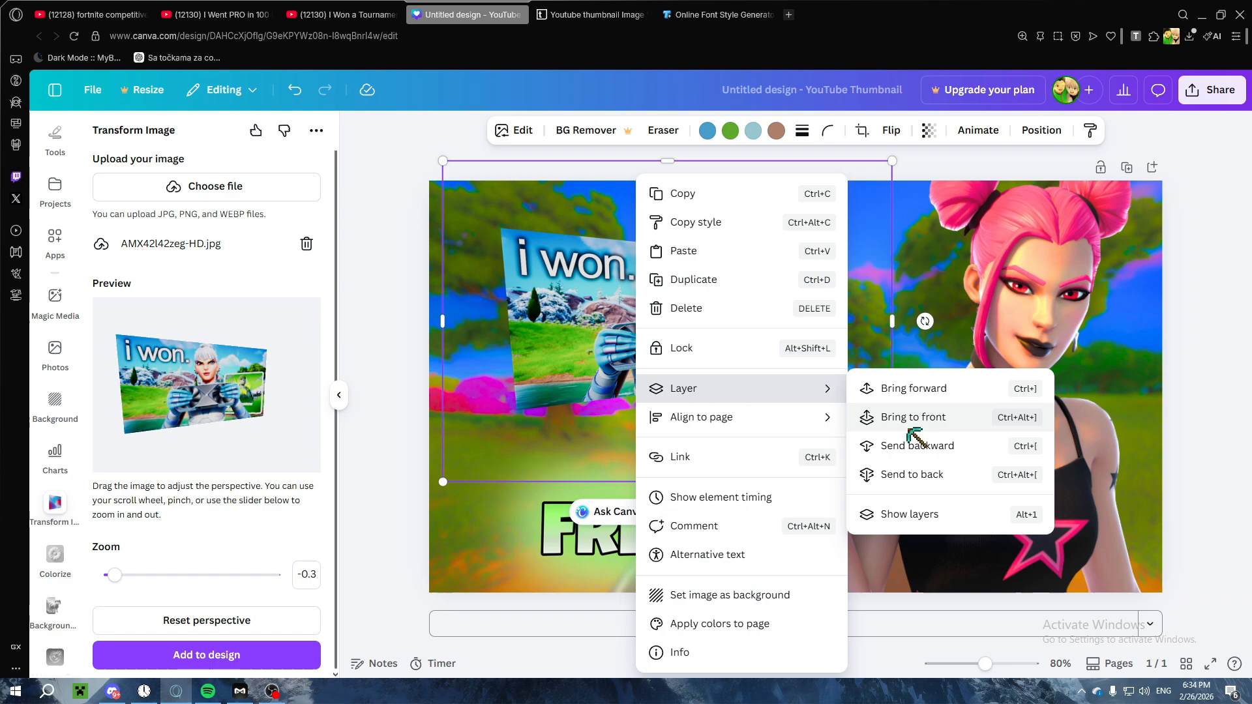
click(922, 394)
mouse_move(681, 305)
mouse_down()
mouse_move(670, 289)
mouse_move(676, 303)
mouse_up()
Step: Load 9MriPFB6DPU-HD.jpg into Transform Image, set its zoom to -0.18, and add it to the design
click(210, 187)
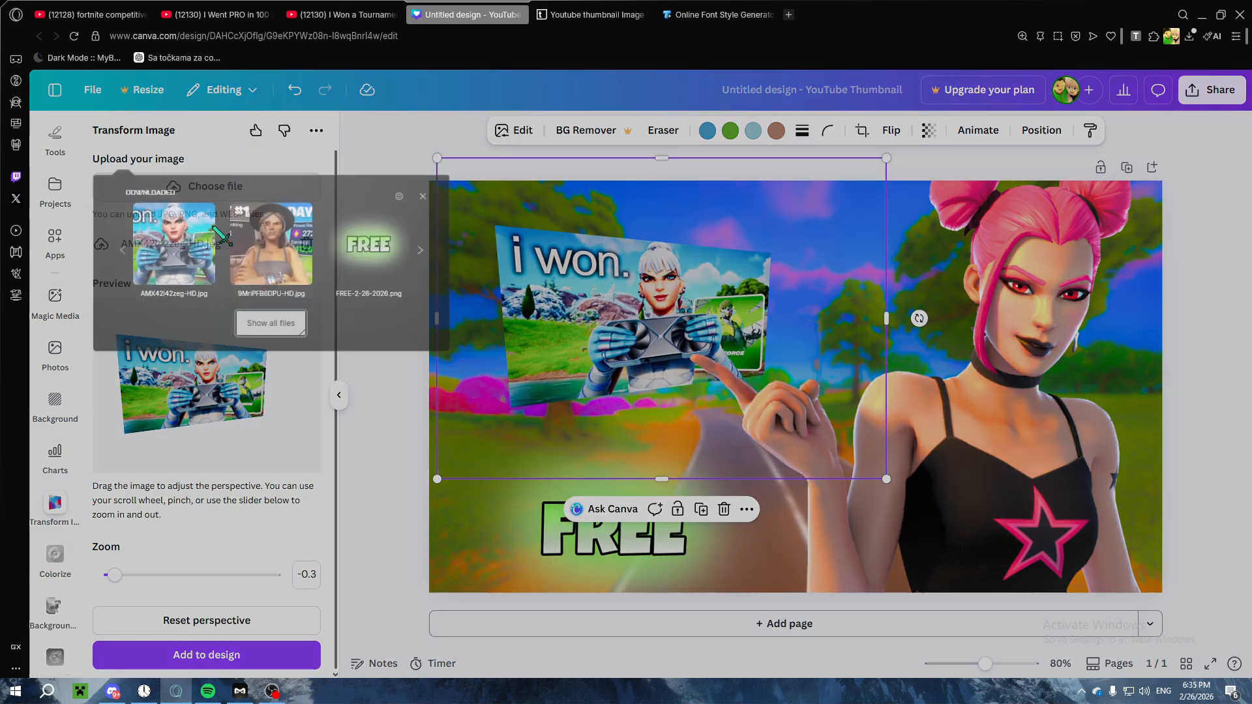
click(273, 246)
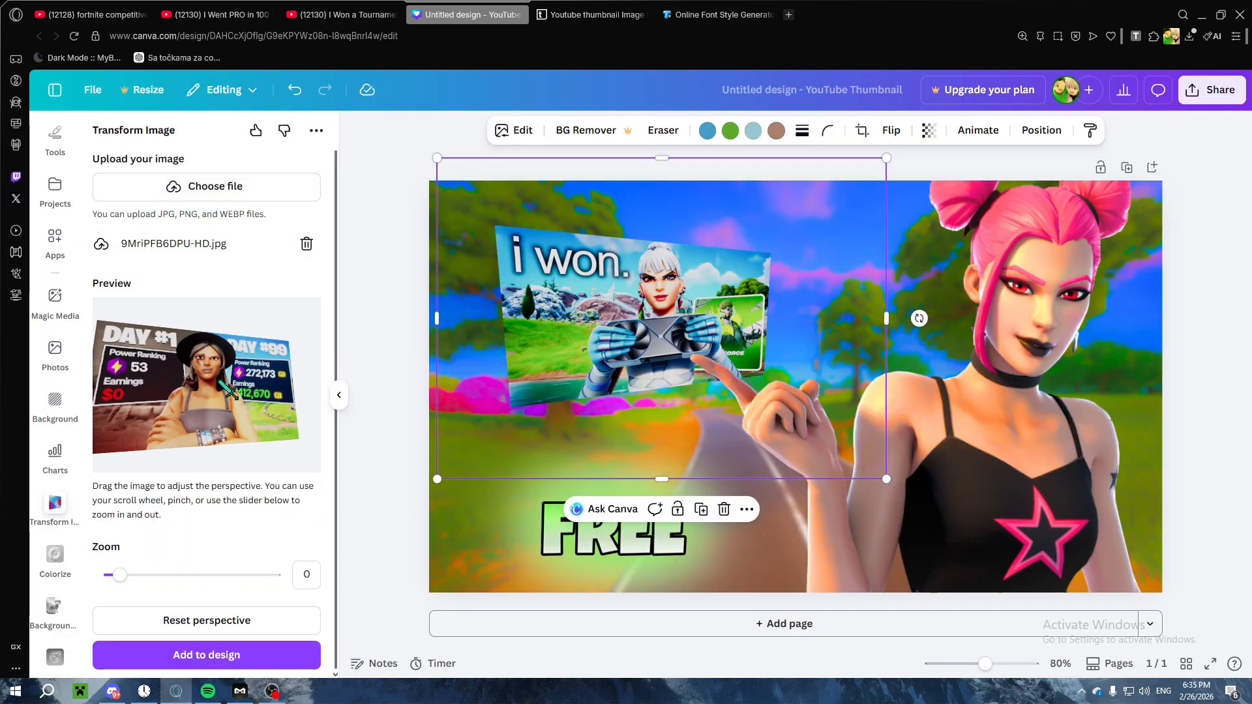
drag(119, 575, 117, 575)
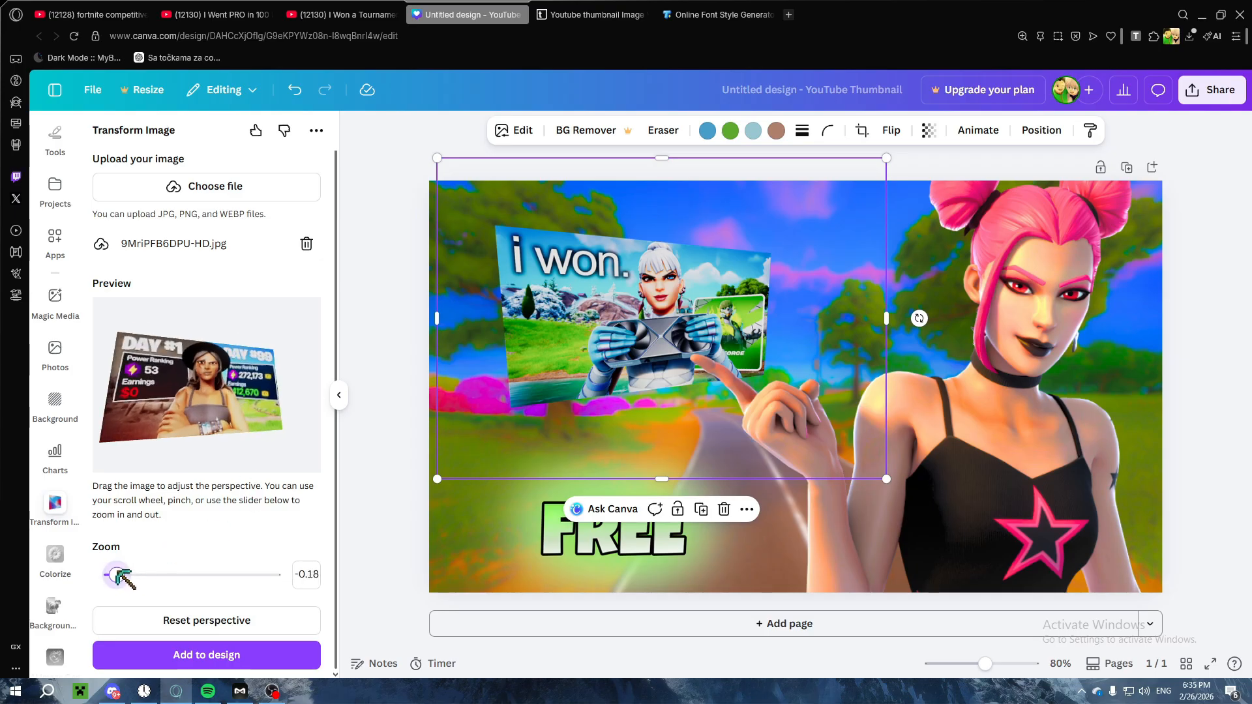
click(216, 650)
Step: Shrink the "DAY #1" thumbnail to about the size of the "i won." thumbnail and place it directly below that one
drag(679, 392, 637, 433)
drag(389, 164, 551, 281)
drag(709, 466, 595, 351)
drag(419, 143, 524, 251)
drag(663, 371, 559, 319)
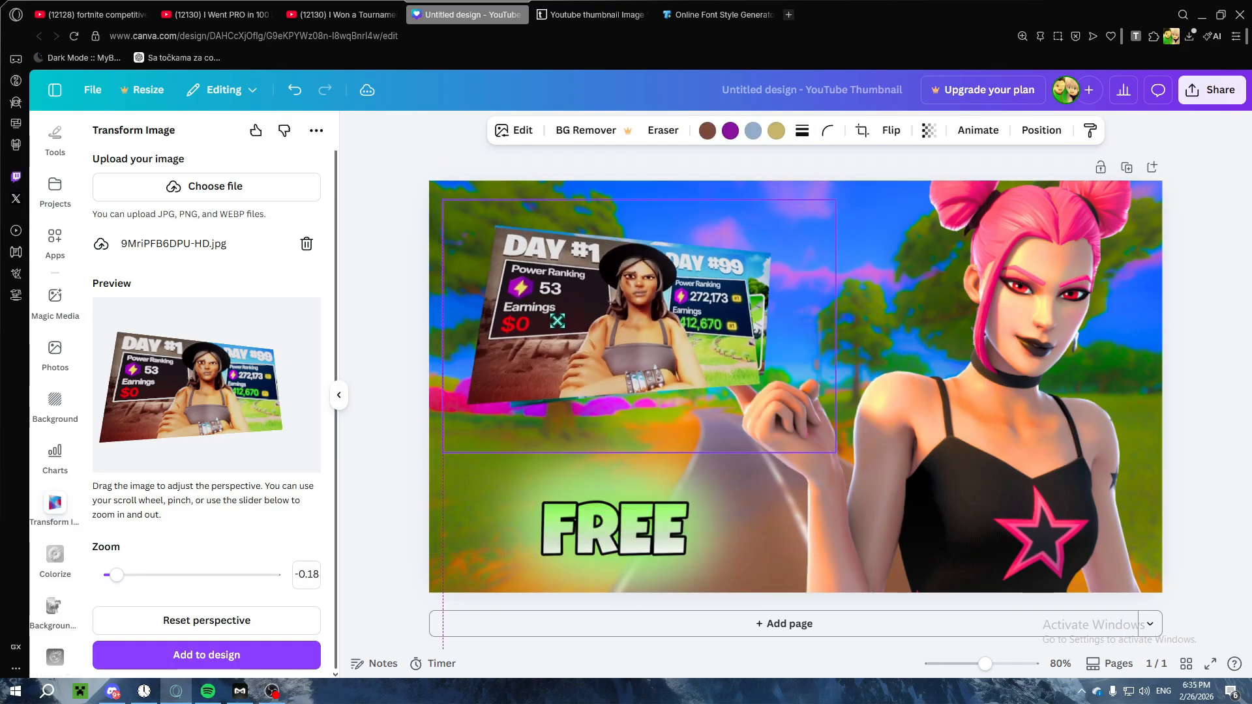
drag(884, 483, 868, 472)
drag(686, 350, 682, 505)
Step: Send the "DAY #1" thumbnail backward so it sits behind both the FREE text and the pointing character
right_click(671, 502)
mouse_move(721, 389)
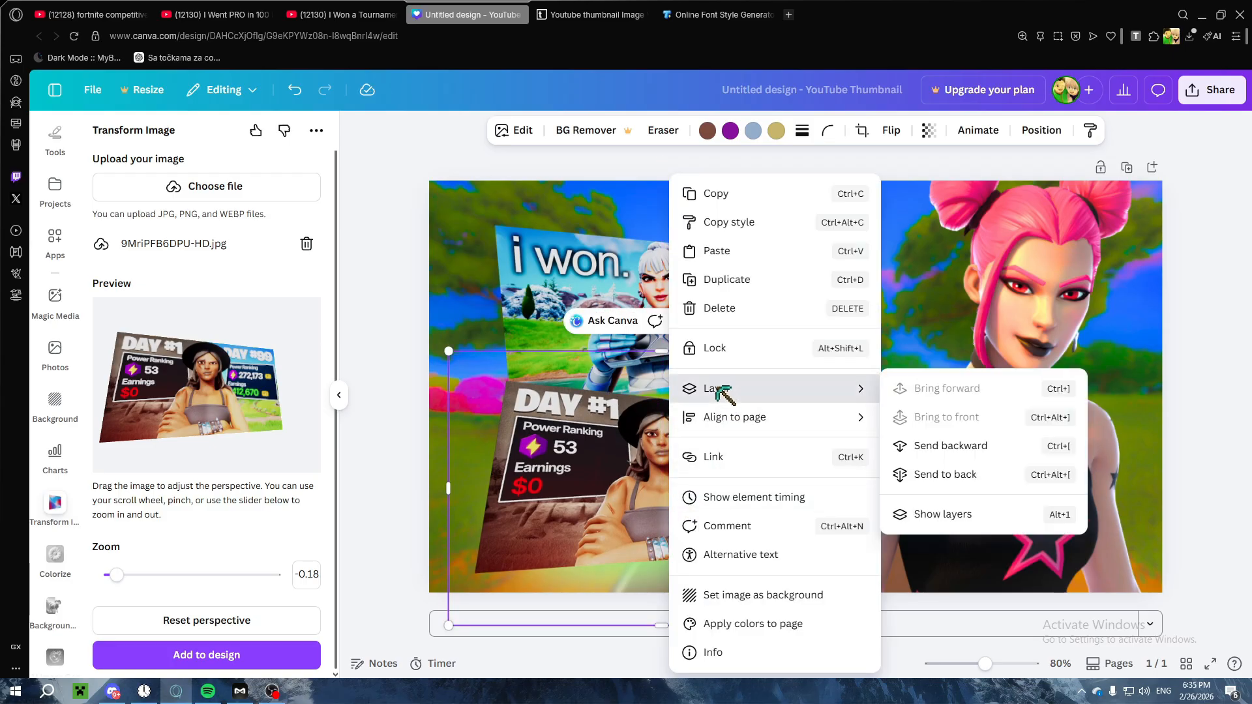
click(926, 446)
right_click(802, 427)
mouse_move(868, 388)
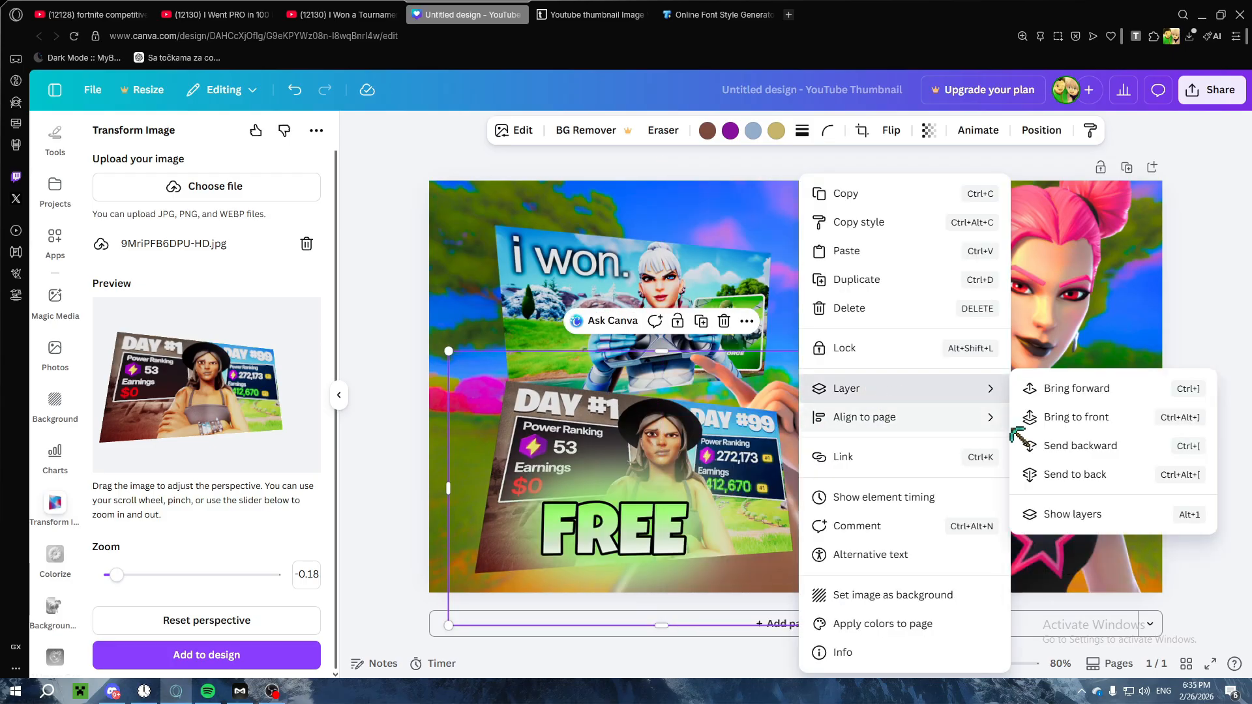
click(1060, 445)
Step: Move the glowing FREE text between the "i won." thumbnail and the character's face, and shrink it slightly
drag(643, 544, 898, 326)
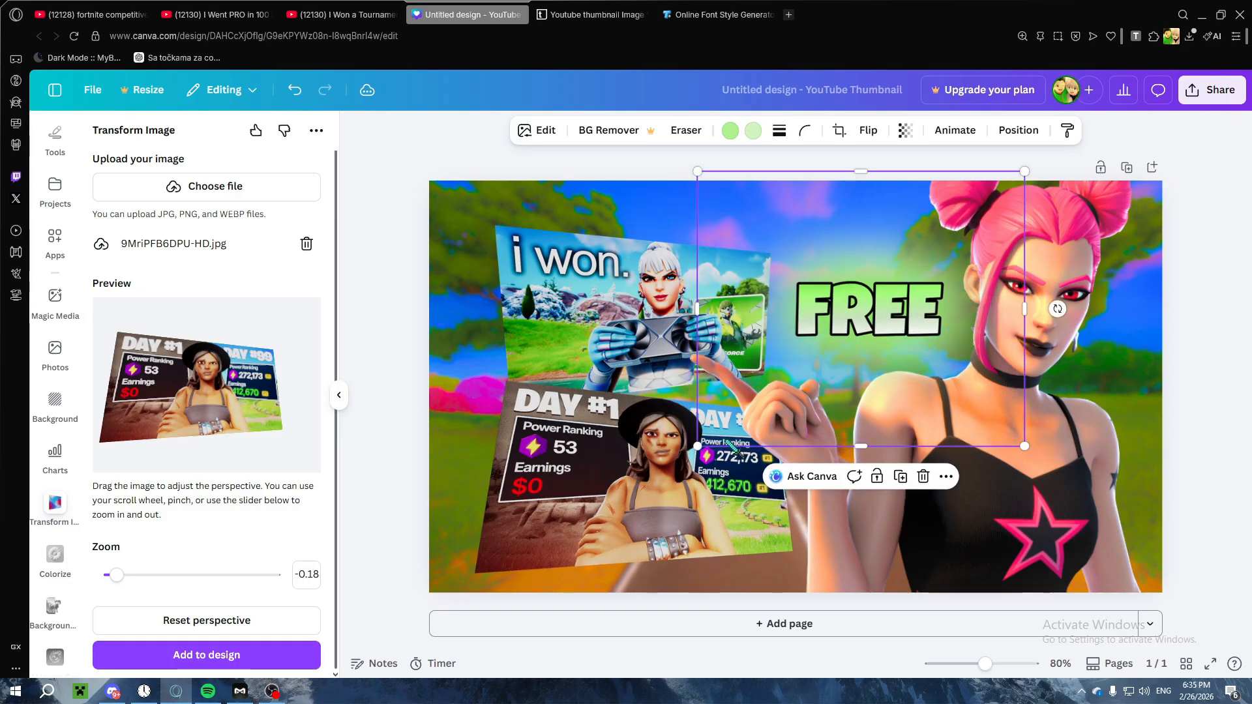
drag(698, 447, 744, 407)
drag(902, 305, 878, 317)
click(1193, 309)
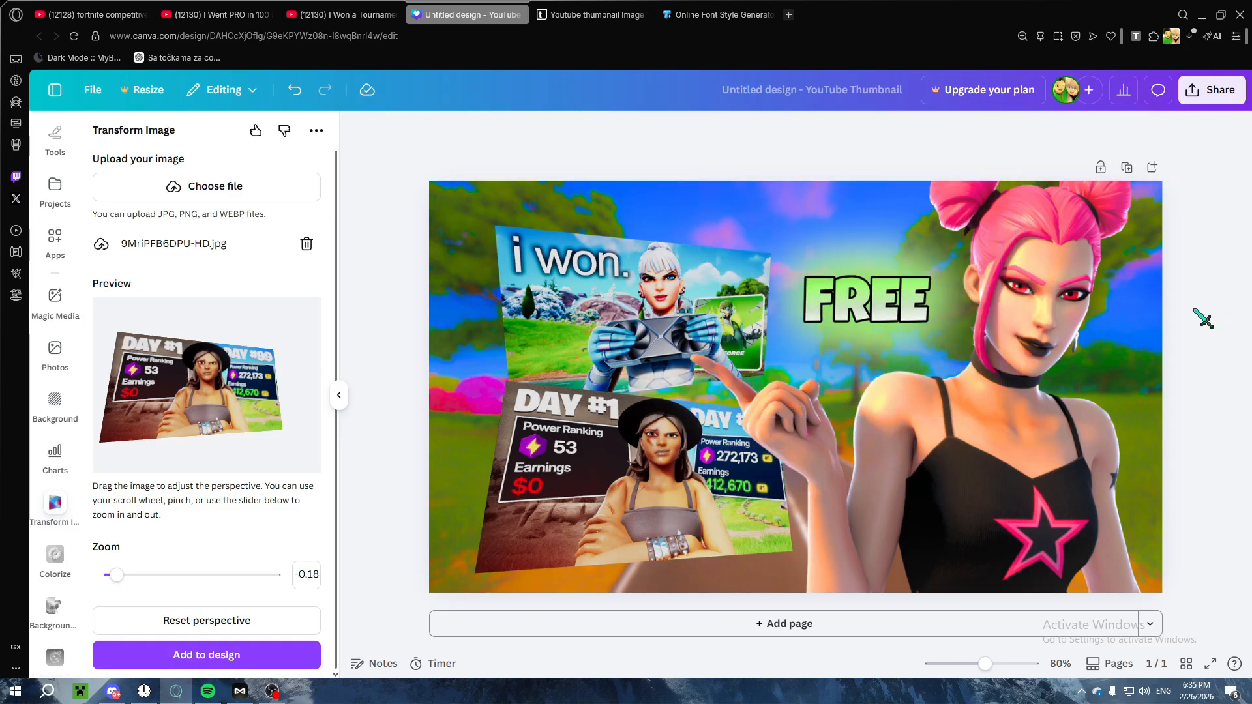
Step: Give the "DAY #1" thumbnail a black Outline shadow with size 14
click(572, 371)
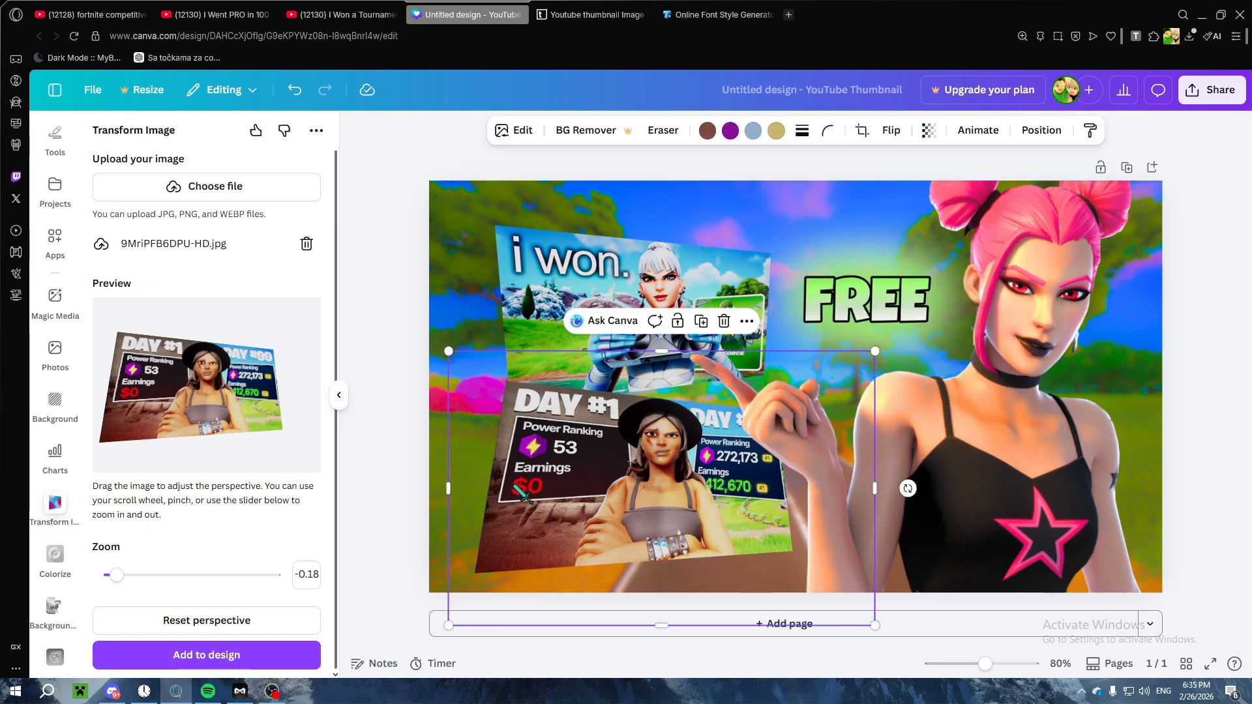
click(515, 130)
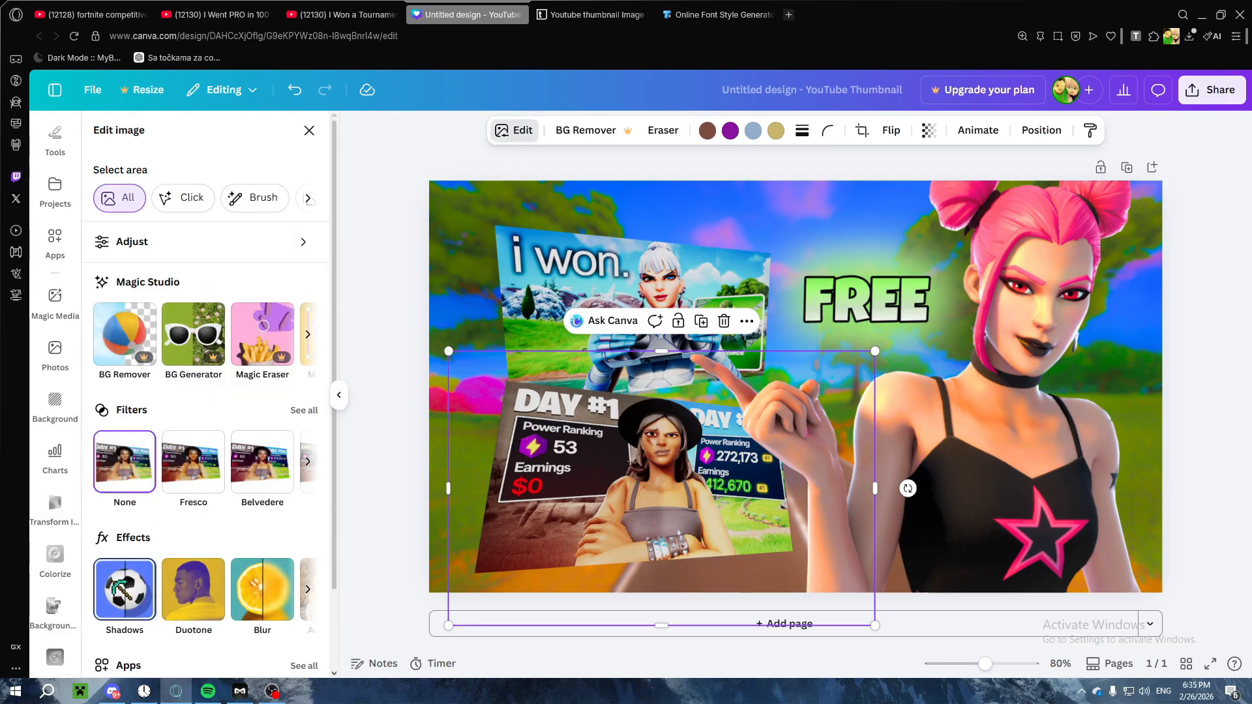
click(124, 588)
click(131, 295)
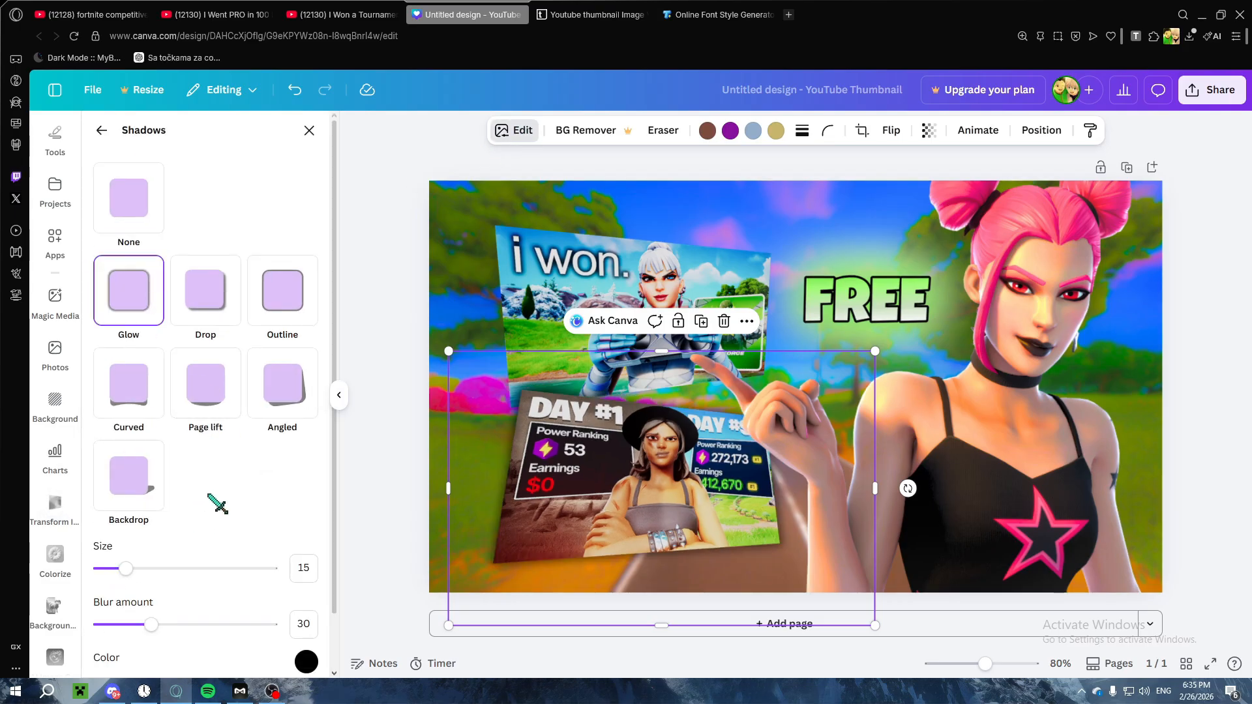
drag(126, 569, 192, 568)
scroll(196, 433, down, 1)
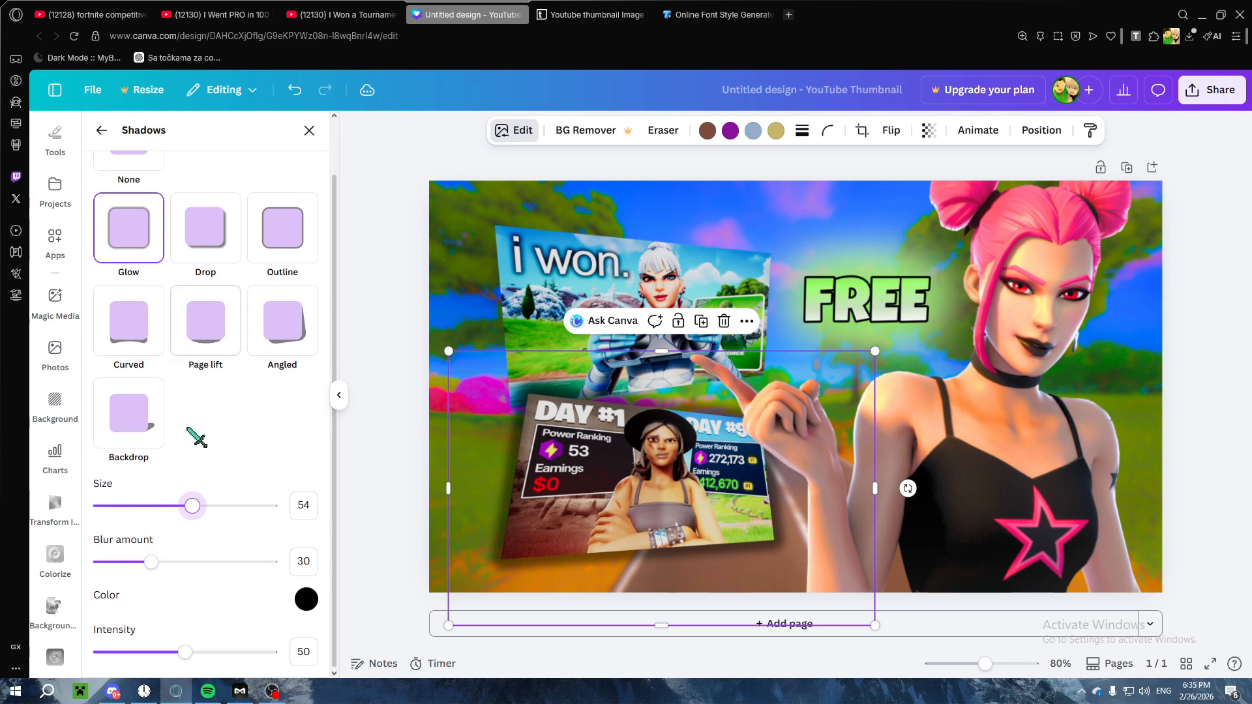
click(302, 233)
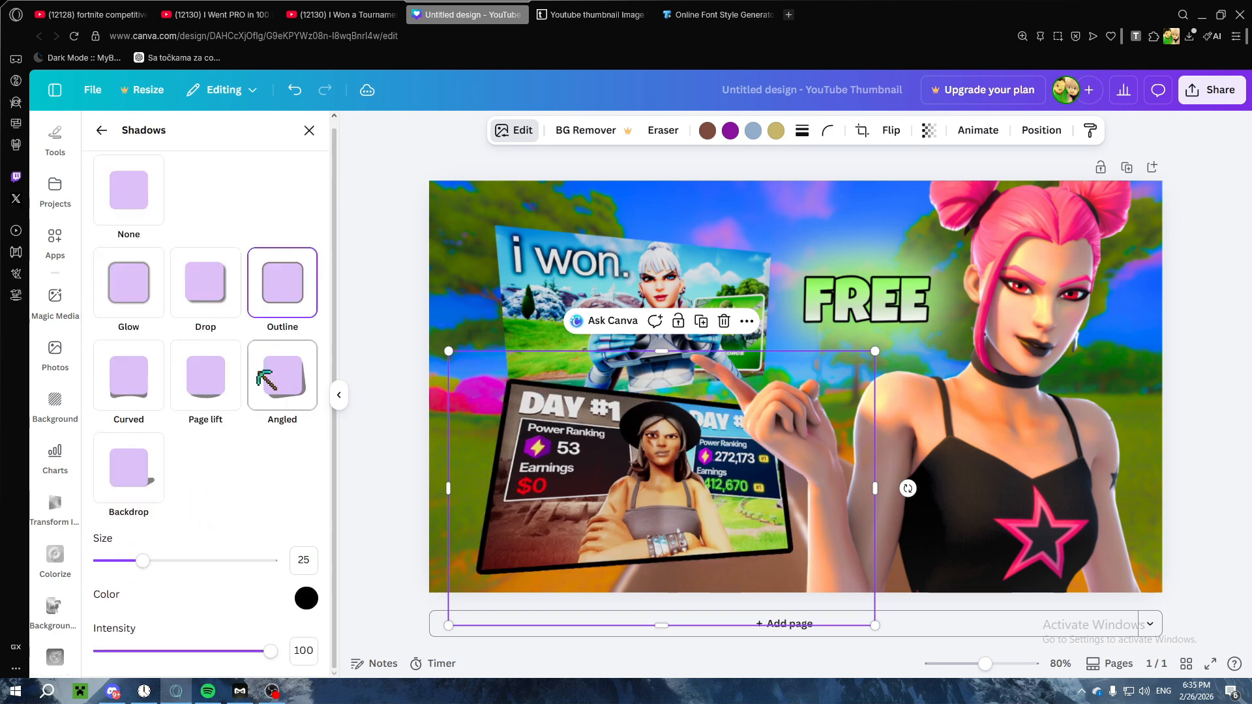
drag(141, 561, 124, 560)
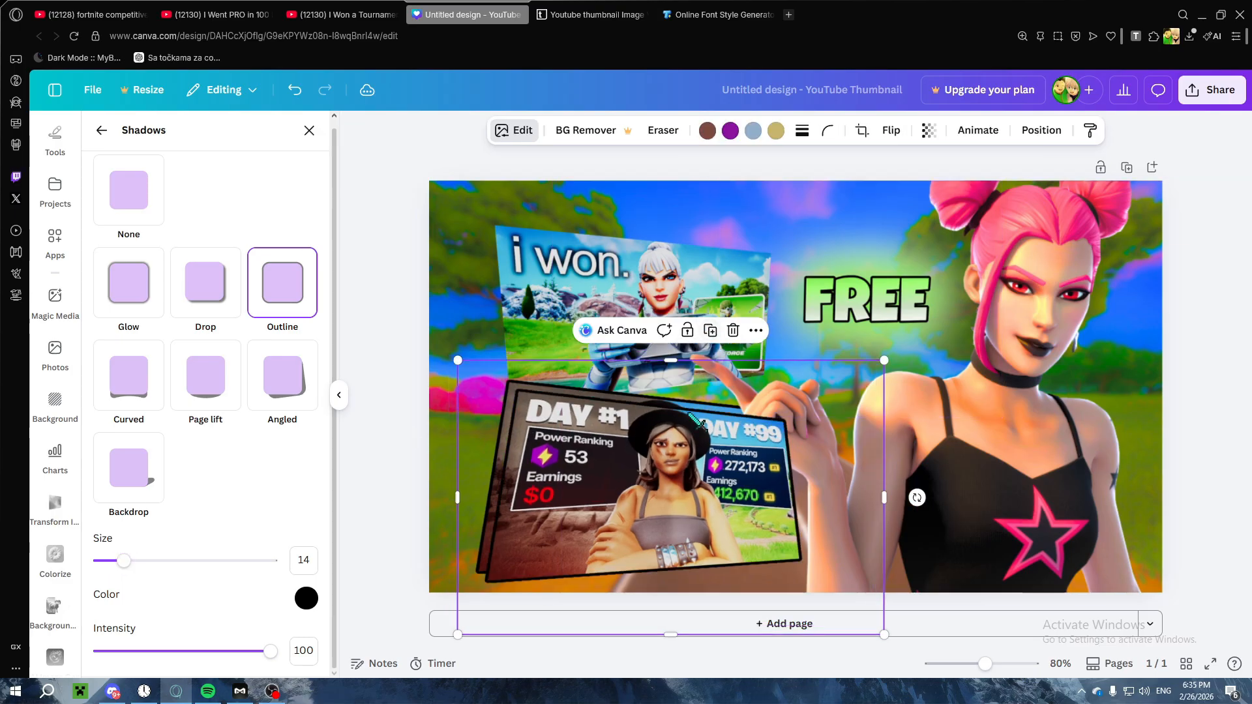
Step: Place a duplicate of the outlined "DAY #1" thumbnail exactly over the original and apply a Glow shadow with size 61
right_click(677, 449)
click(514, 131)
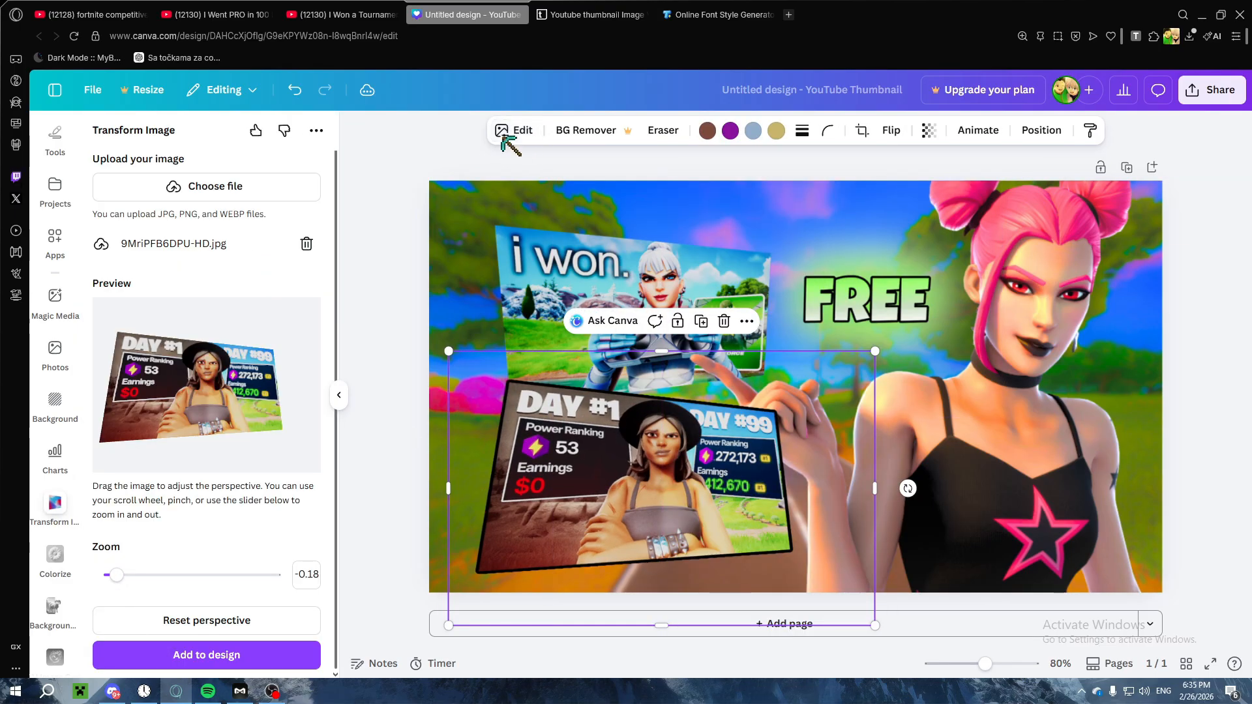
click(513, 132)
click(127, 588)
click(132, 290)
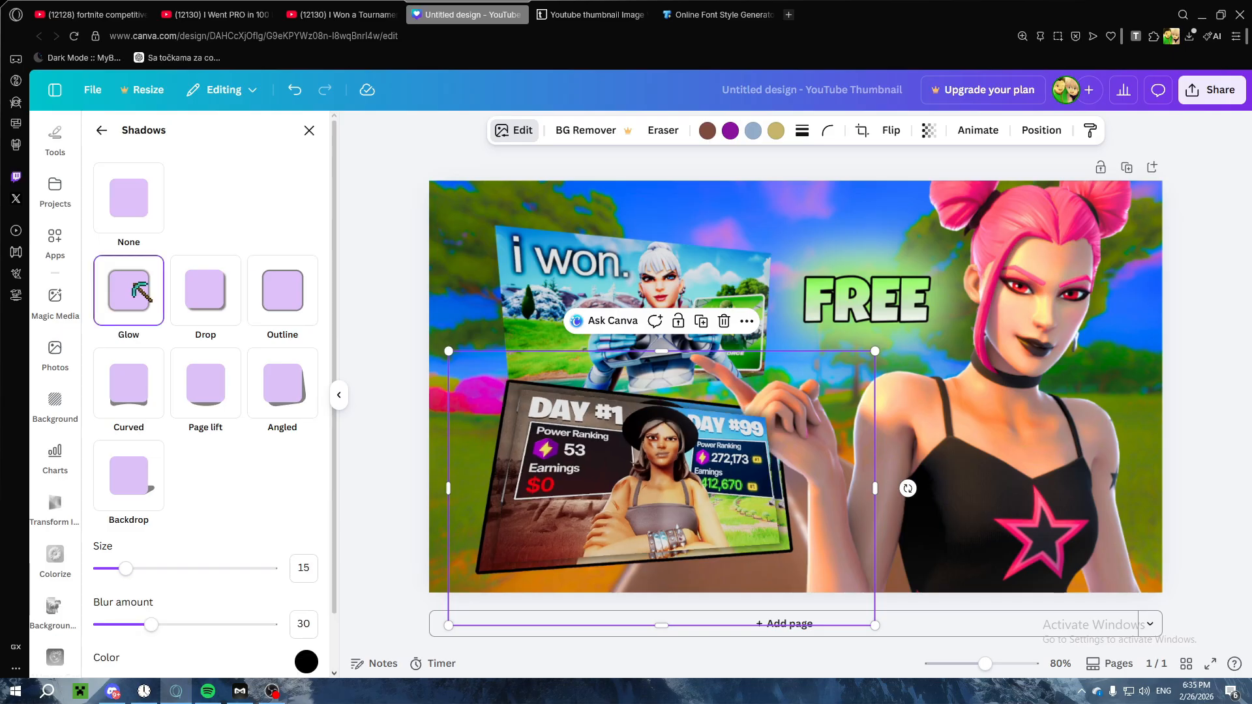
scroll(189, 485, down, 2)
drag(125, 505, 204, 505)
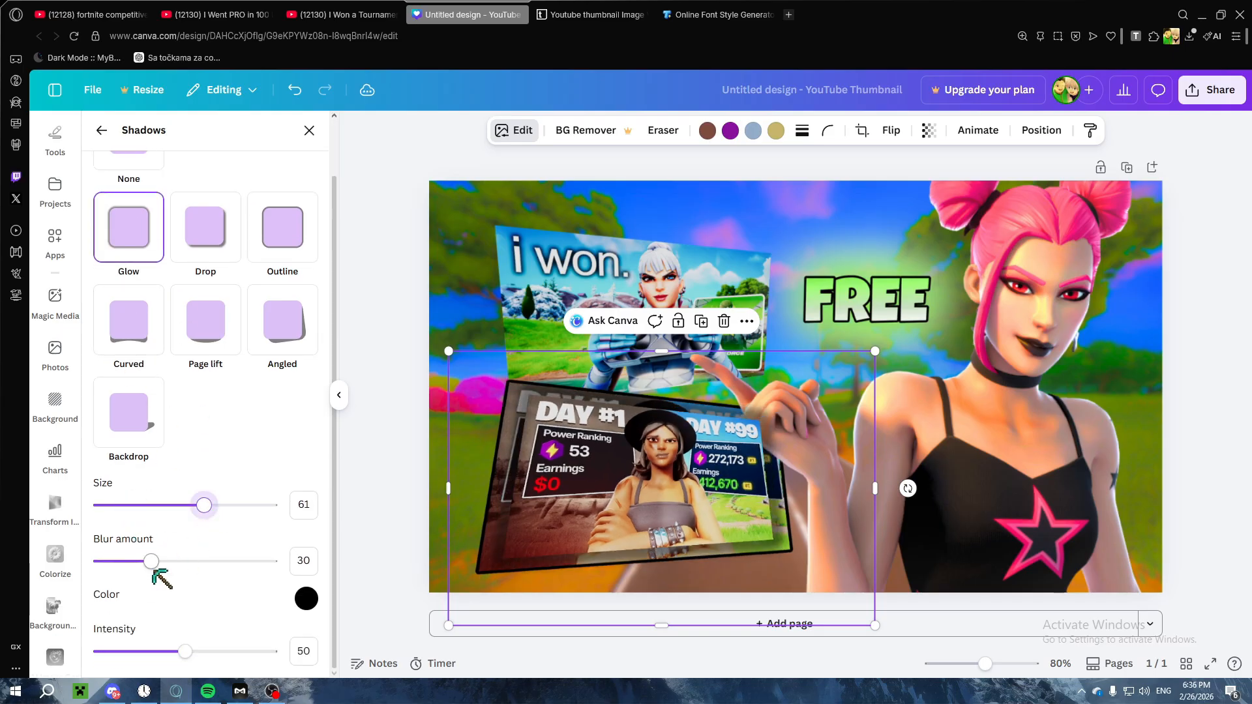
Step: Set the duplicate's glow to blur amount 63, color #FFFFFF and intensity 78
drag(151, 561, 206, 561)
click(306, 598)
drag(318, 452, 256, 371)
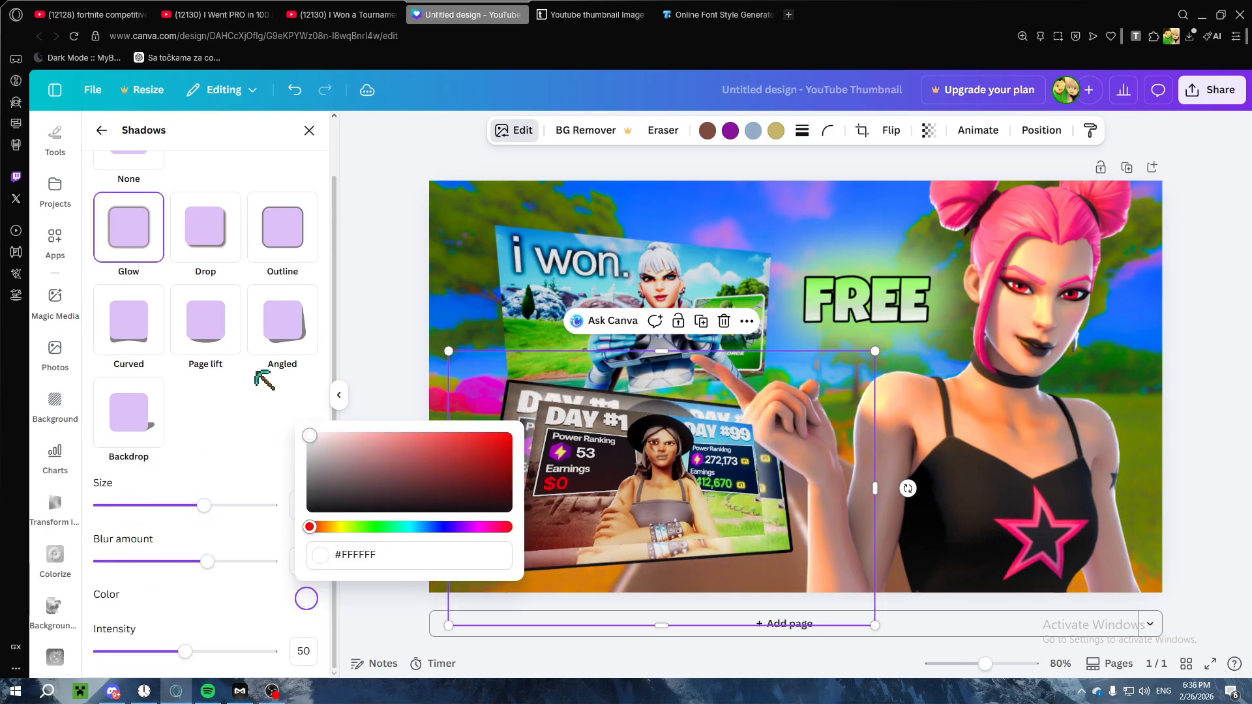
click(229, 455)
drag(186, 651, 234, 652)
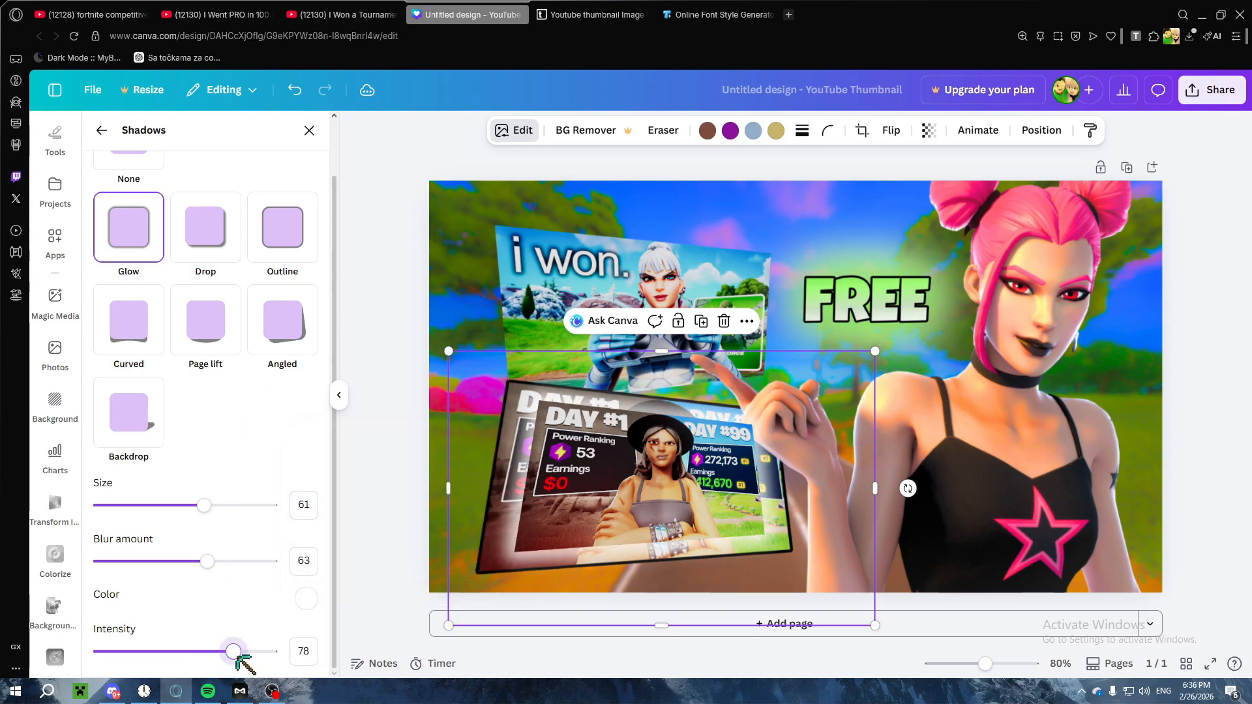
Step: Enlarge the glowing "DAY #1" duplicate and reposition it until its picture lines up with the original thumbnail
drag(876, 626, 951, 644)
drag(776, 522, 754, 509)
drag(435, 341, 399, 320)
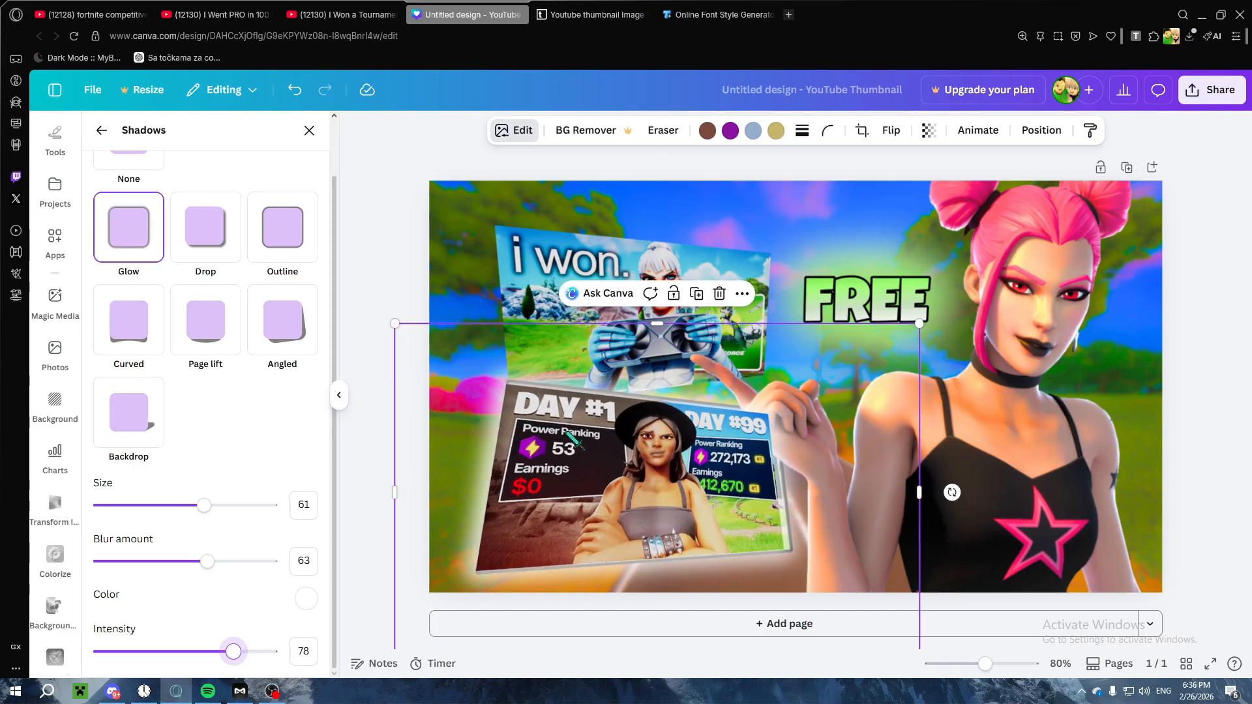
Step: Layer the glowing "DAY #1" duplicate behind the character and the outlined original thumbnail
right_click(592, 468)
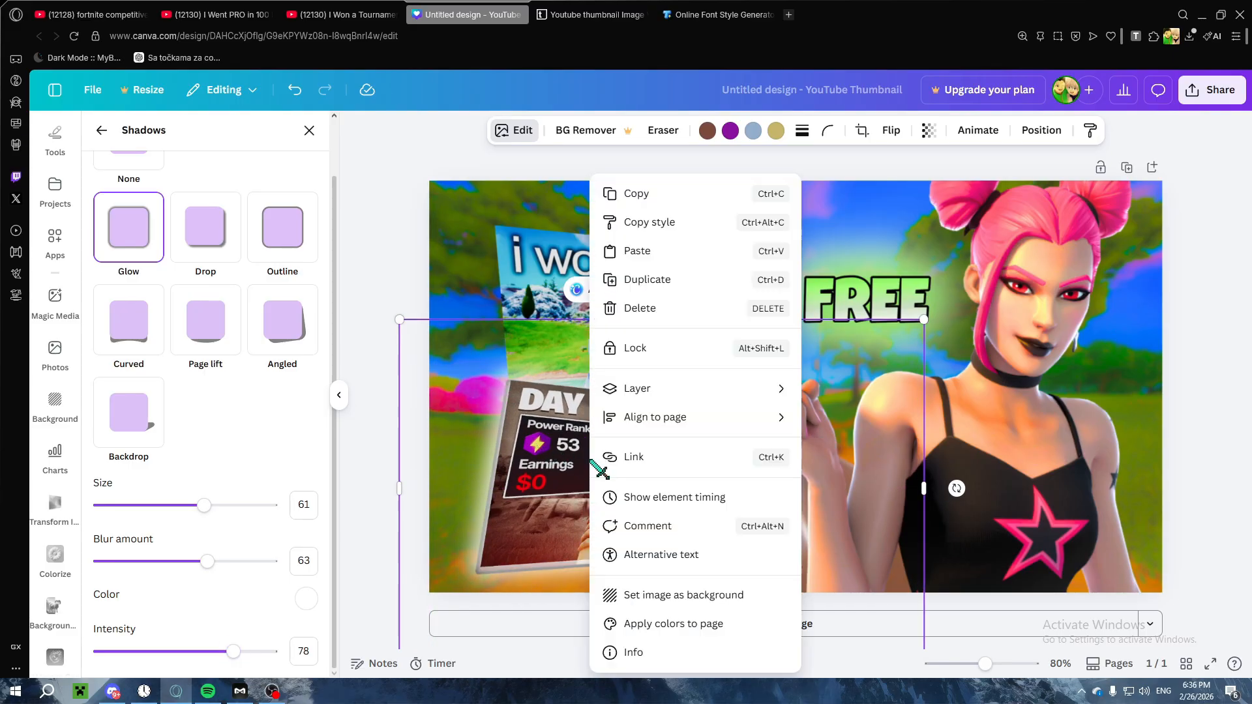
mouse_move(643, 386)
click(887, 446)
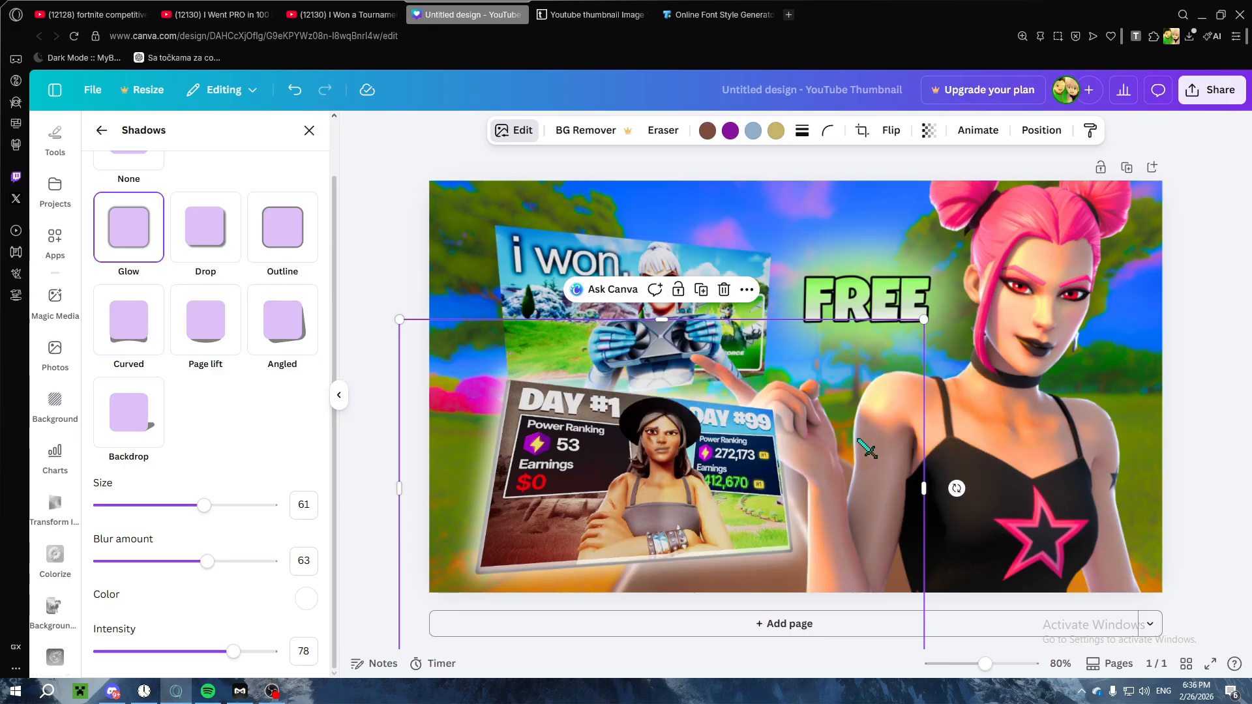
right_click(642, 391)
mouse_move(693, 391)
click(913, 514)
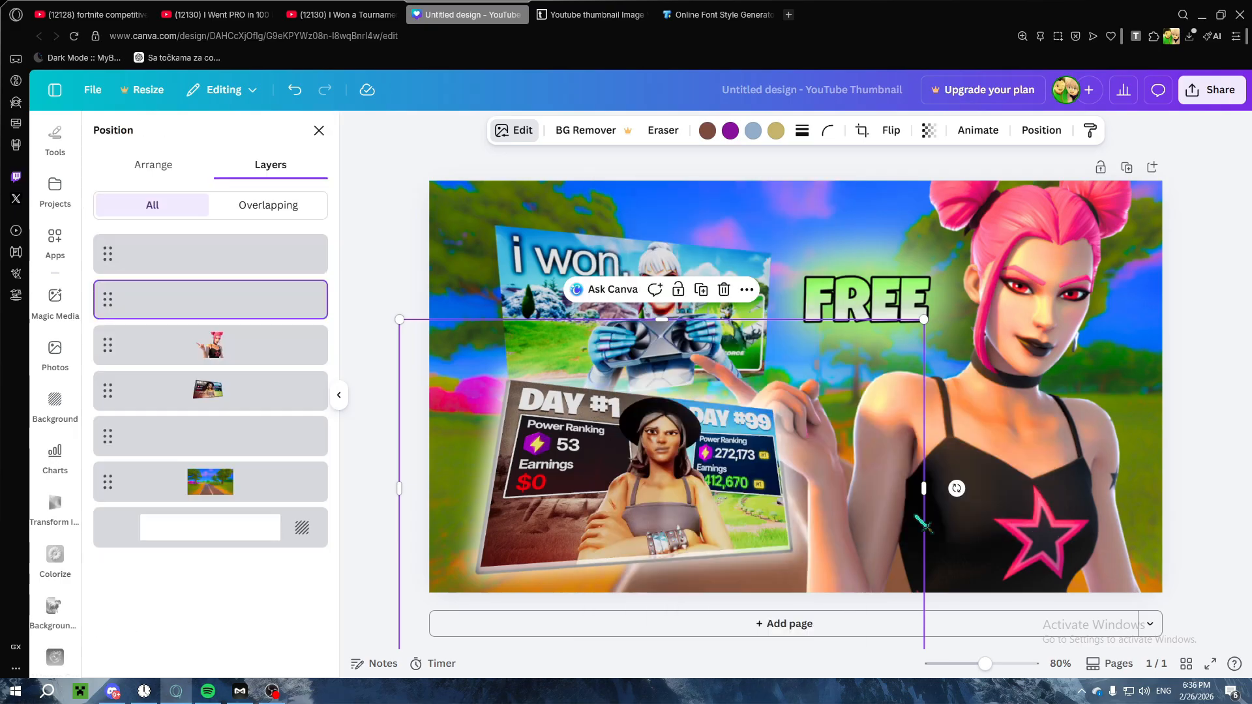
drag(252, 299, 238, 393)
click(1041, 130)
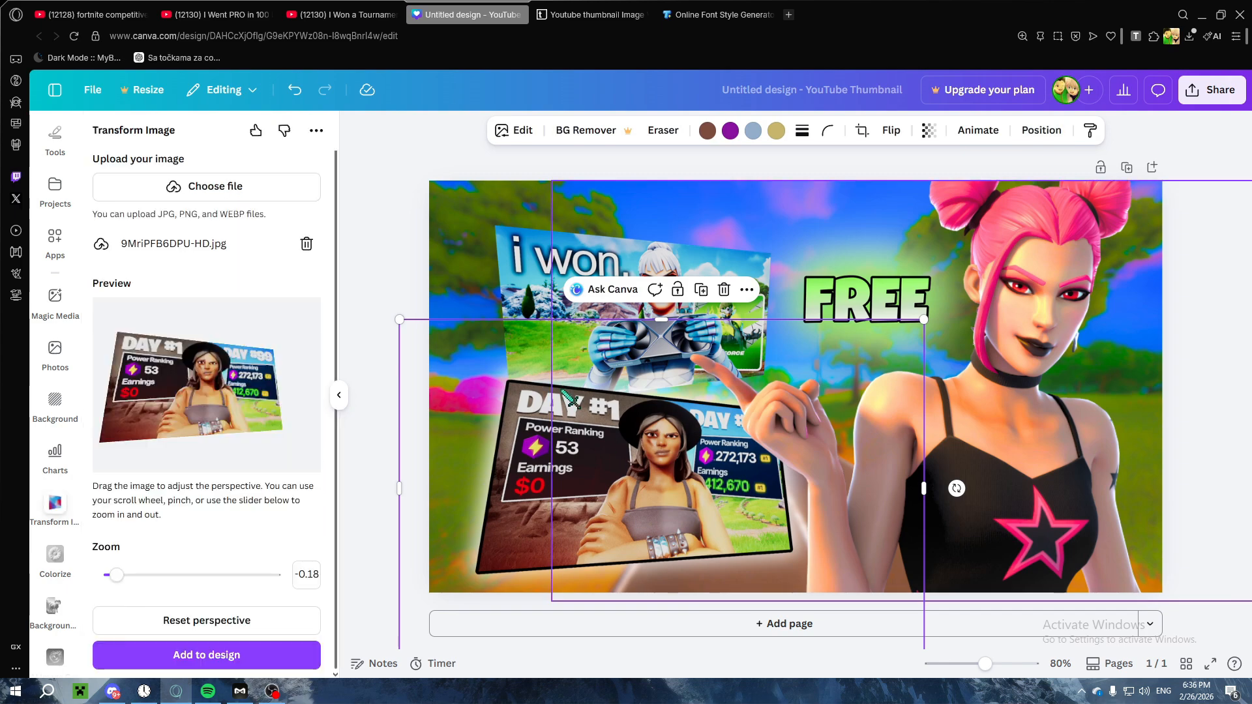
click(384, 243)
Step: Give the "i won." thumbnail a black Outline shadow with size 25
click(519, 261)
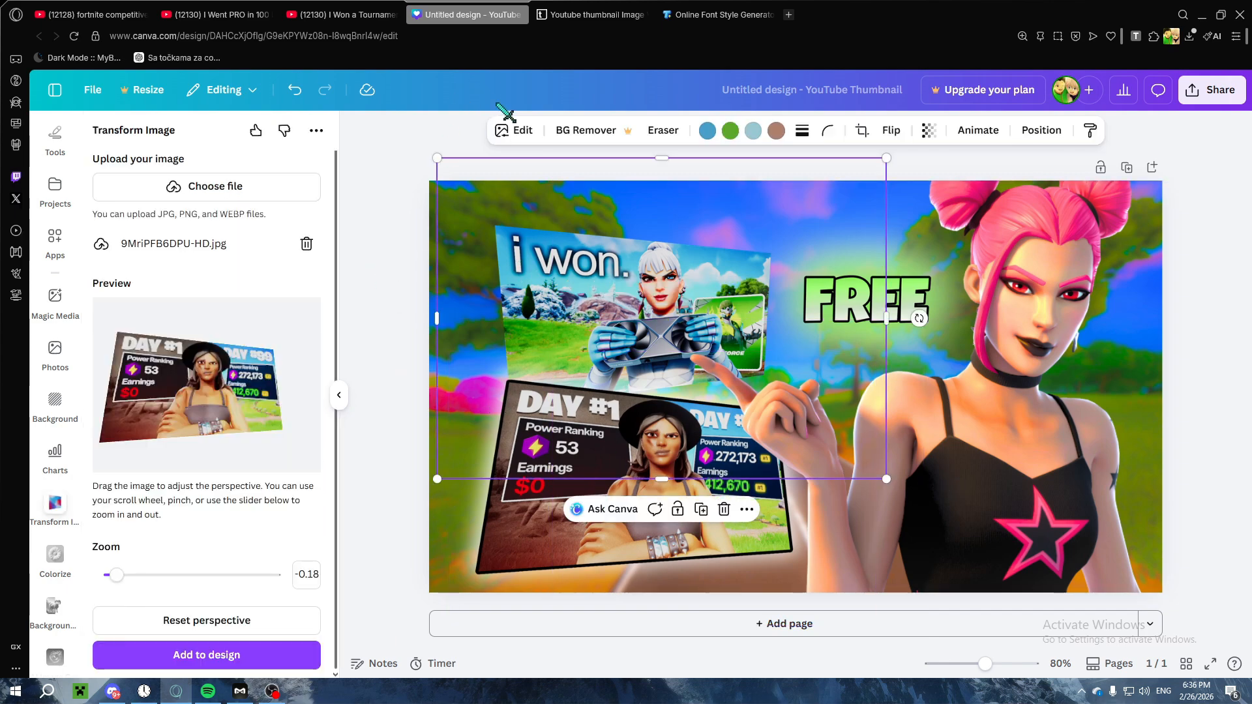
click(514, 130)
click(124, 580)
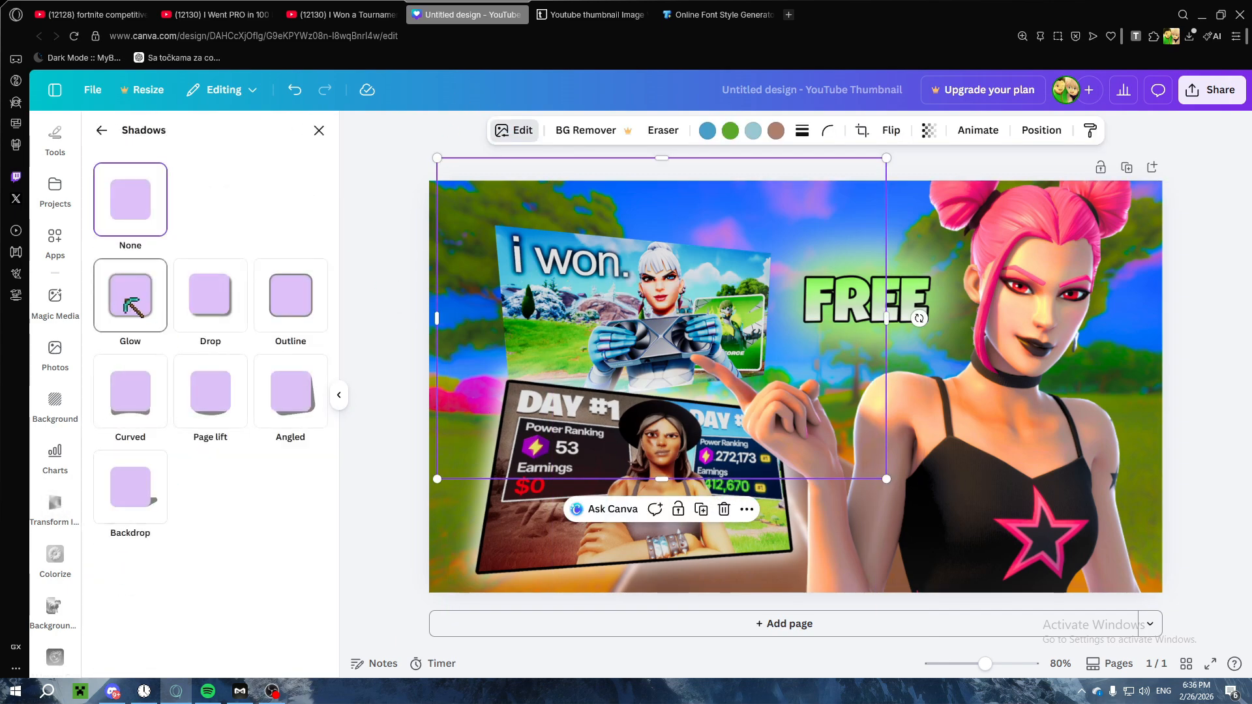
click(282, 297)
Step: Duplicate the "i won." thumbnail over the original and give the copy a white Glow with size 100, blur 54 and intensity 72
right_click(650, 307)
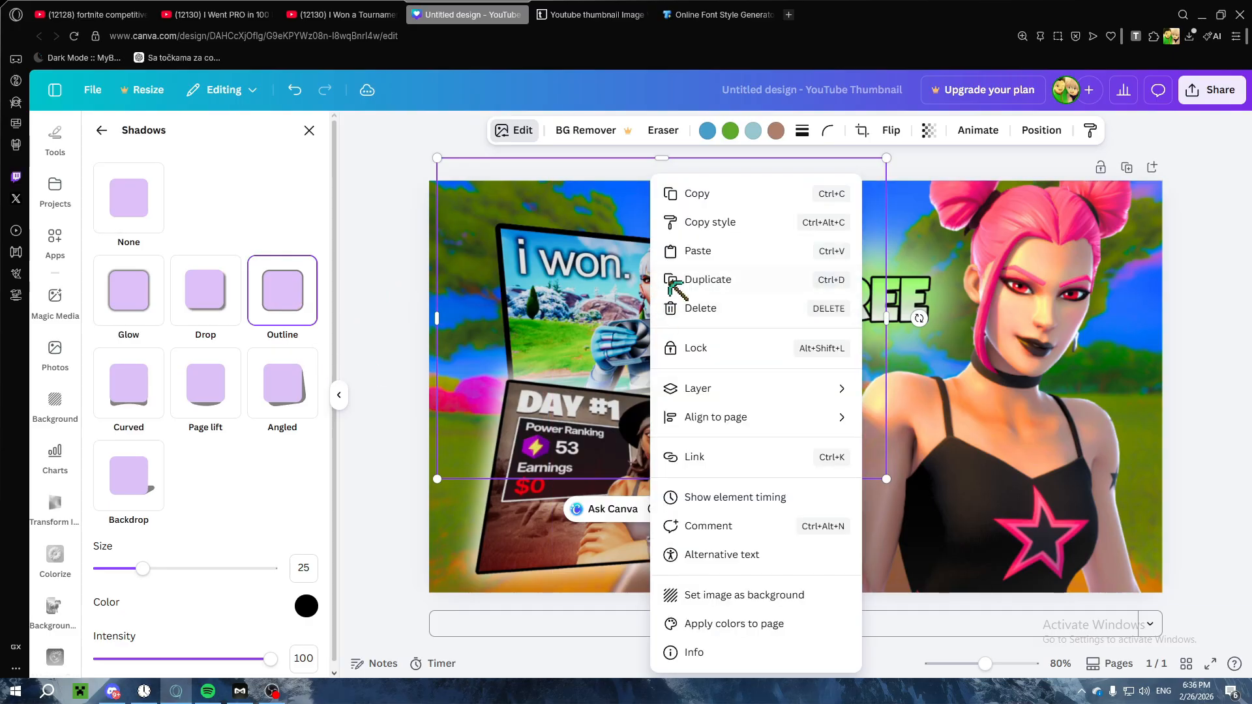
click(671, 282)
drag(611, 297, 601, 288)
click(127, 300)
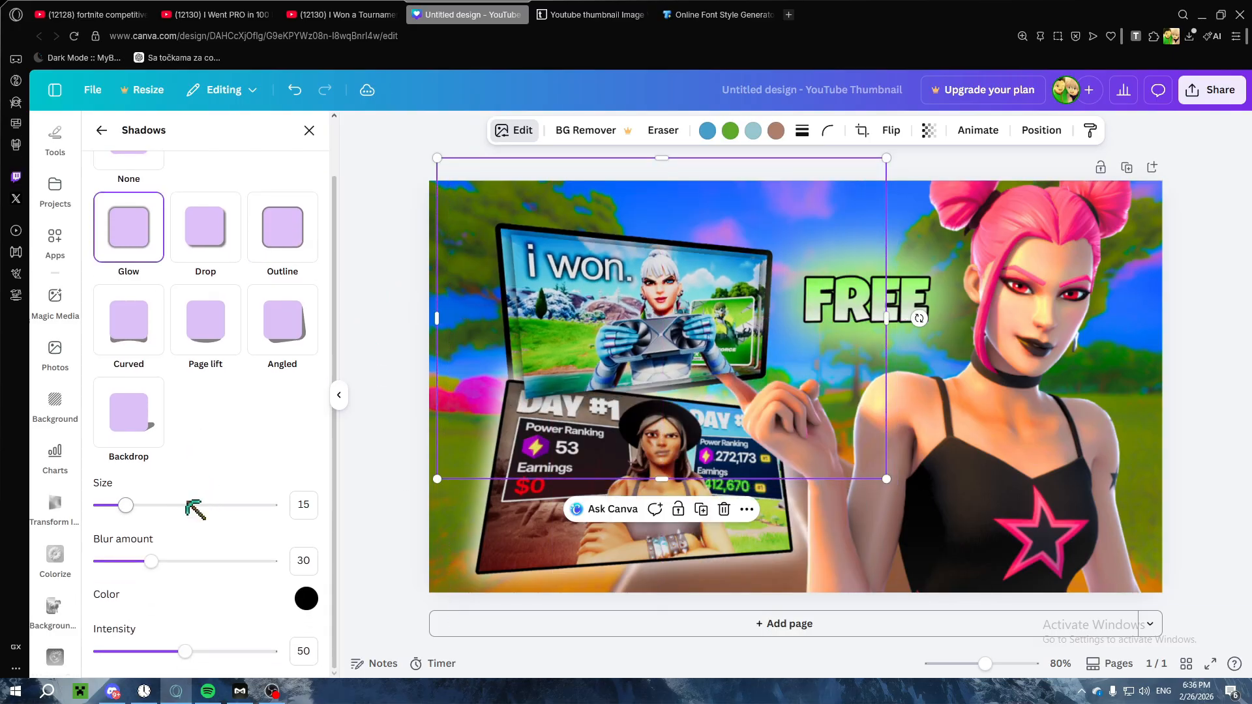
drag(193, 506, 280, 514)
drag(159, 569, 199, 569)
click(307, 599)
drag(185, 651, 222, 650)
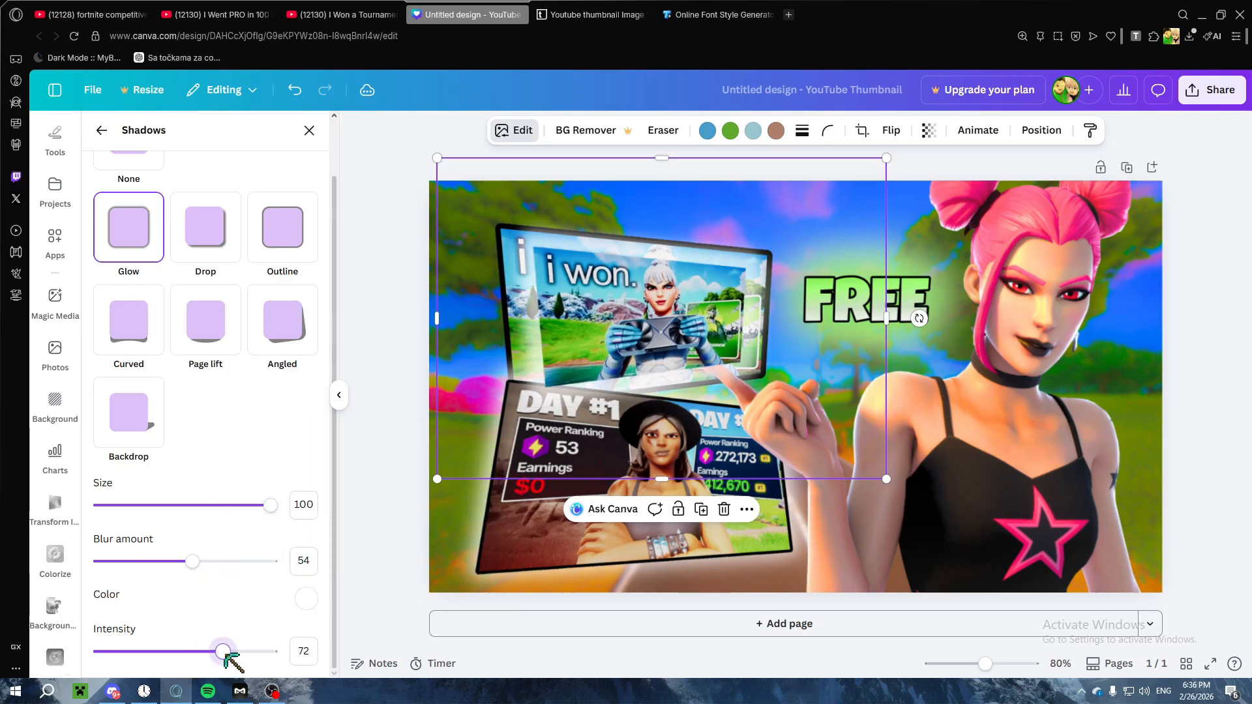
Step: Enlarge the glowing "i won." duplicate and reposition it to line up with the original thumbnail
drag(886, 479, 912, 497)
drag(437, 158, 377, 116)
drag(569, 272, 586, 284)
drag(394, 127, 389, 120)
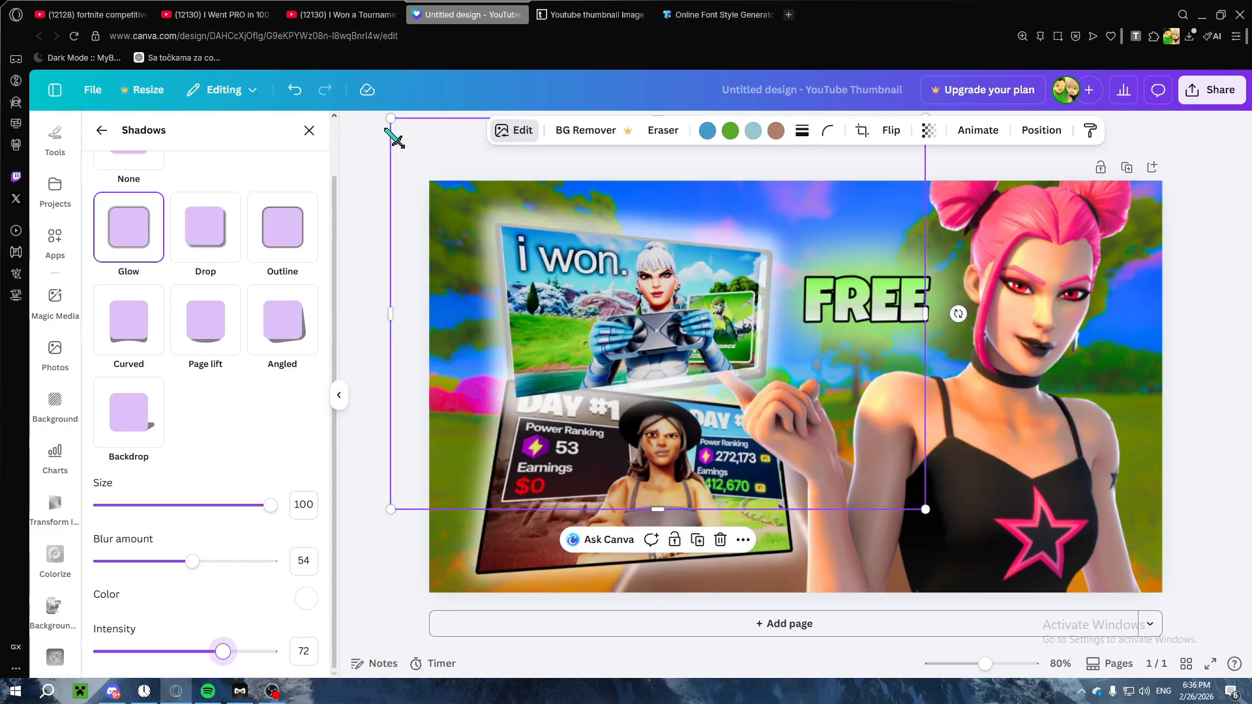
drag(628, 289, 627, 295)
Step: Move the glowing "i won." duplicate in the layer order to directly above the background, behind the outlined original
right_click(562, 296)
right_click(519, 292)
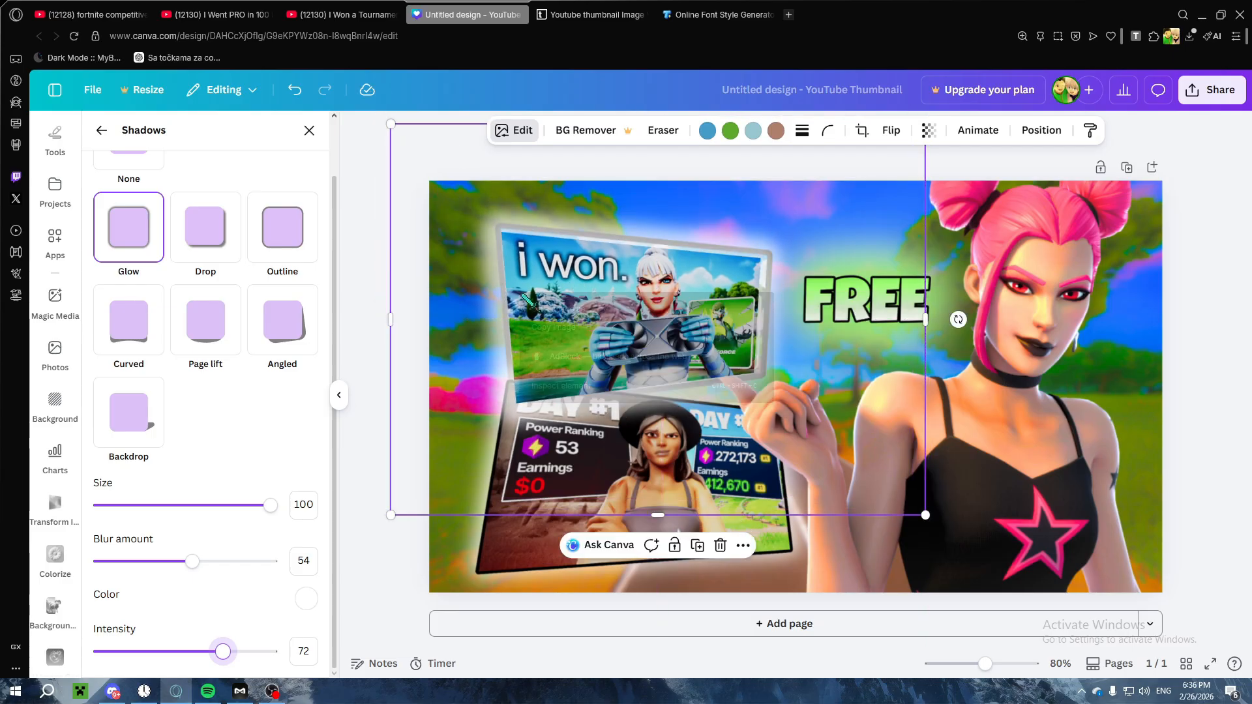
right_click(455, 251)
right_click(647, 242)
right_click(606, 402)
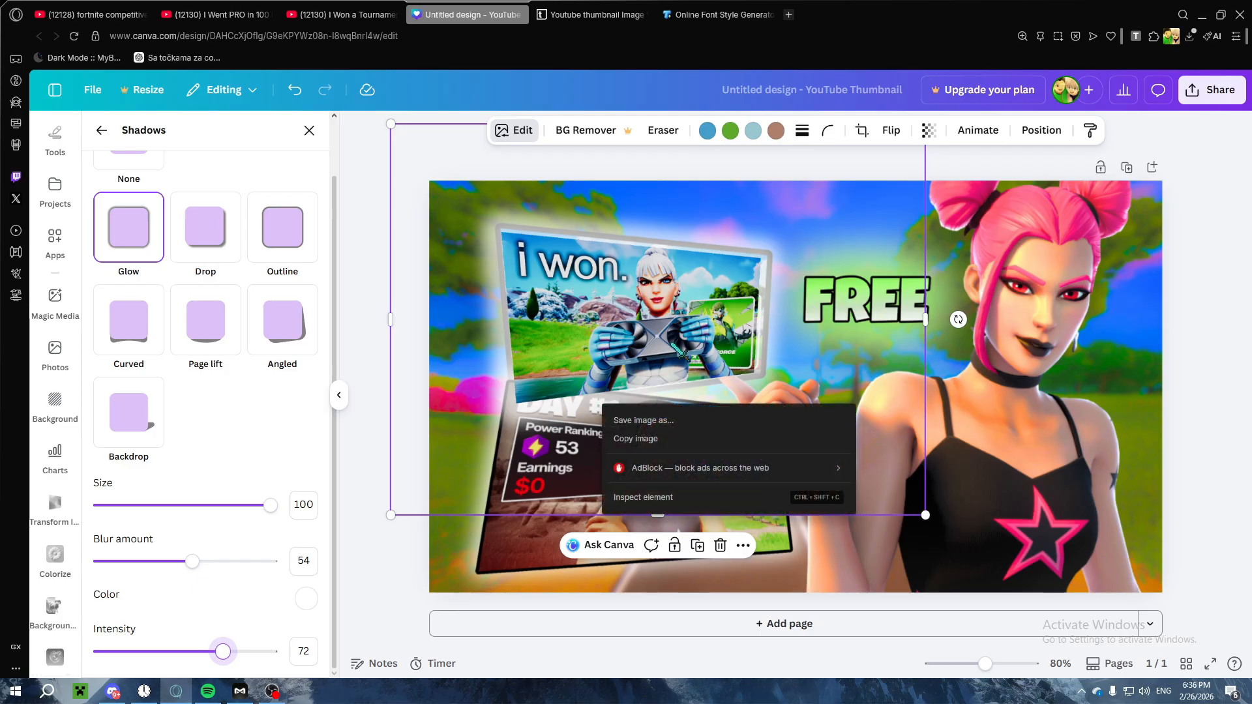
right_click(676, 341)
right_click(606, 431)
click(897, 526)
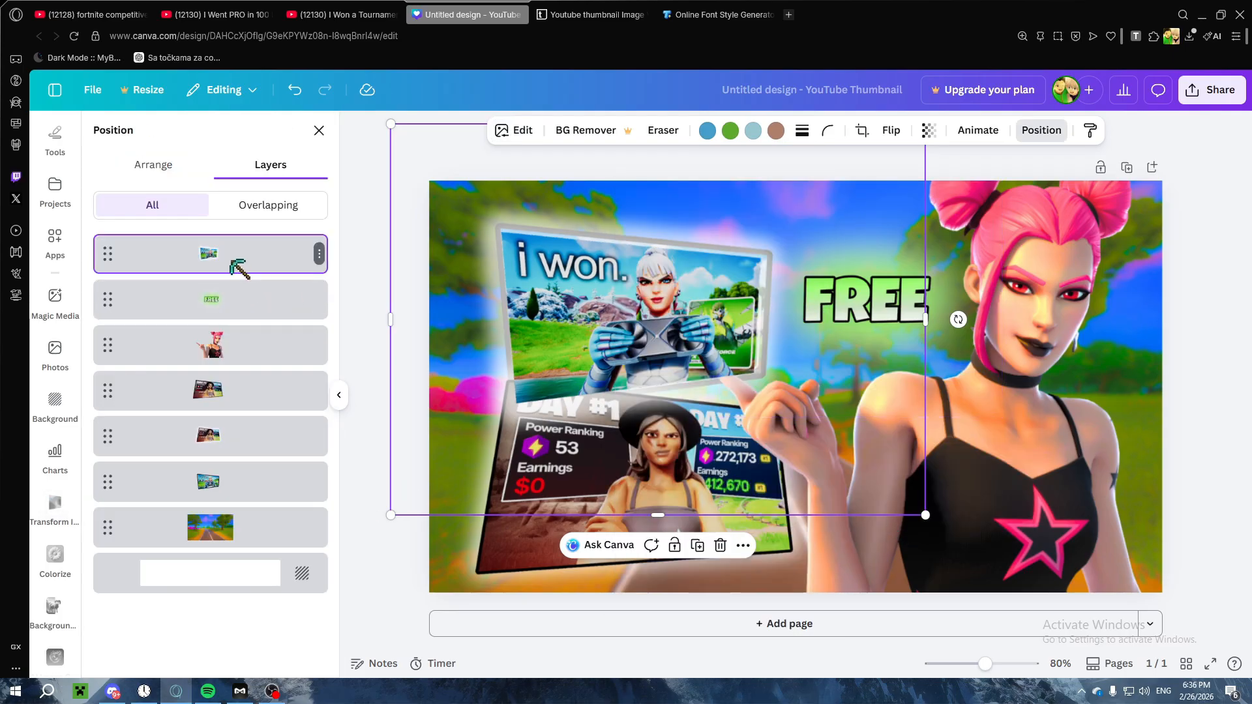
drag(230, 261, 228, 497)
click(1203, 269)
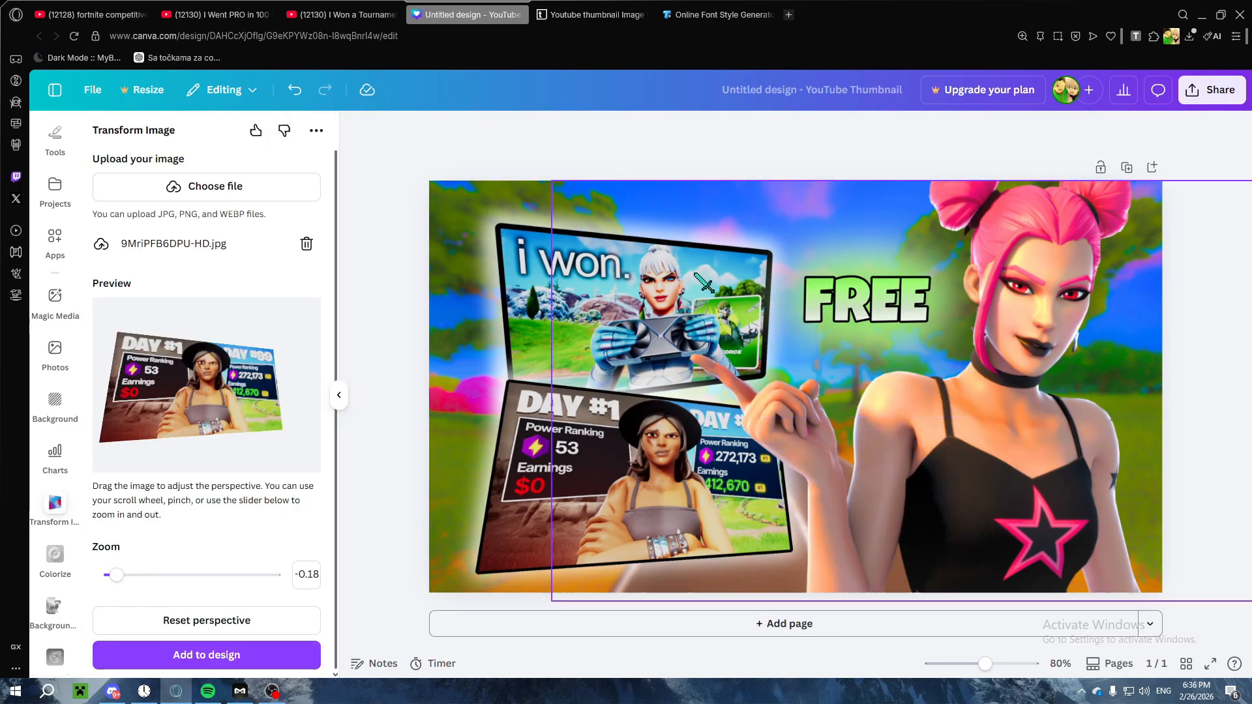
click(559, 322)
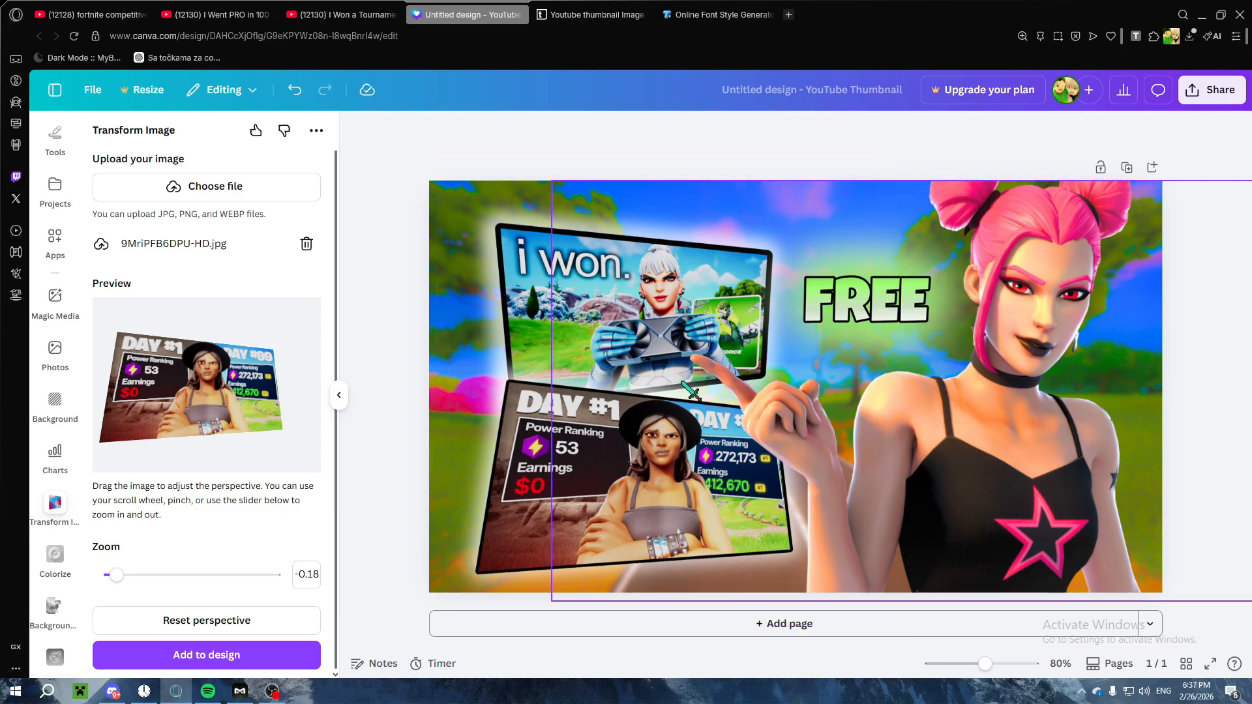
click(543, 131)
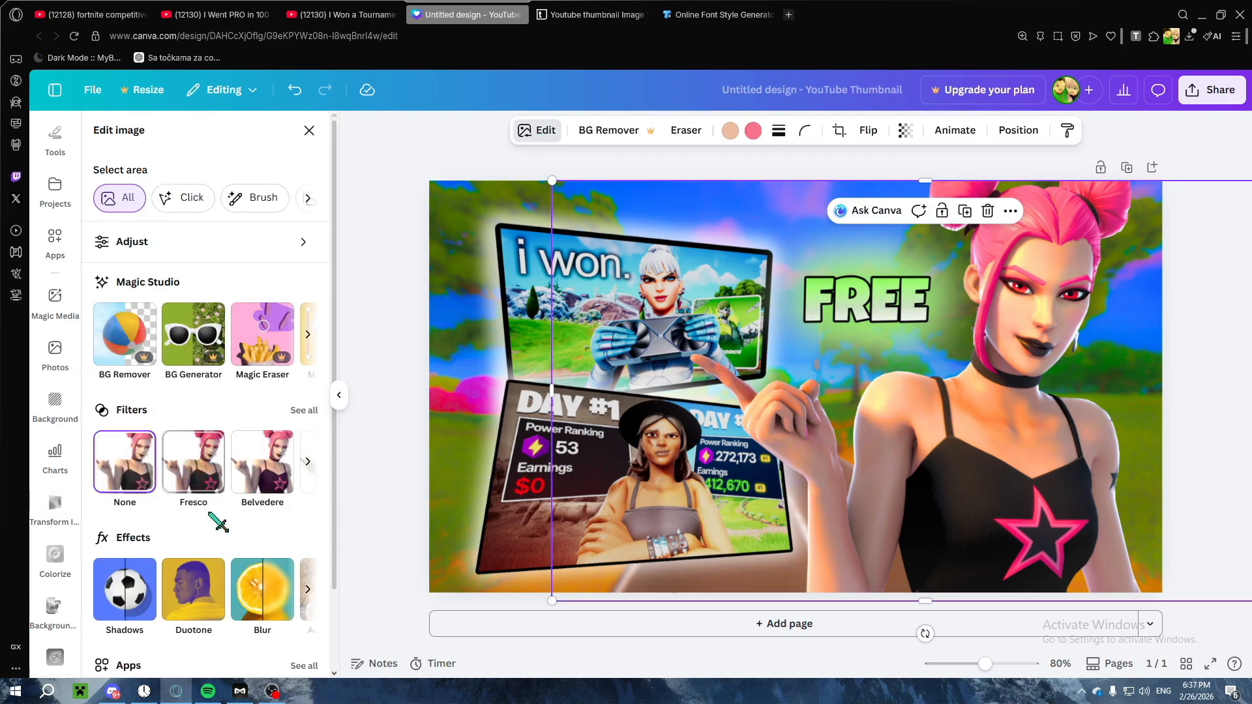
click(309, 131)
click(359, 210)
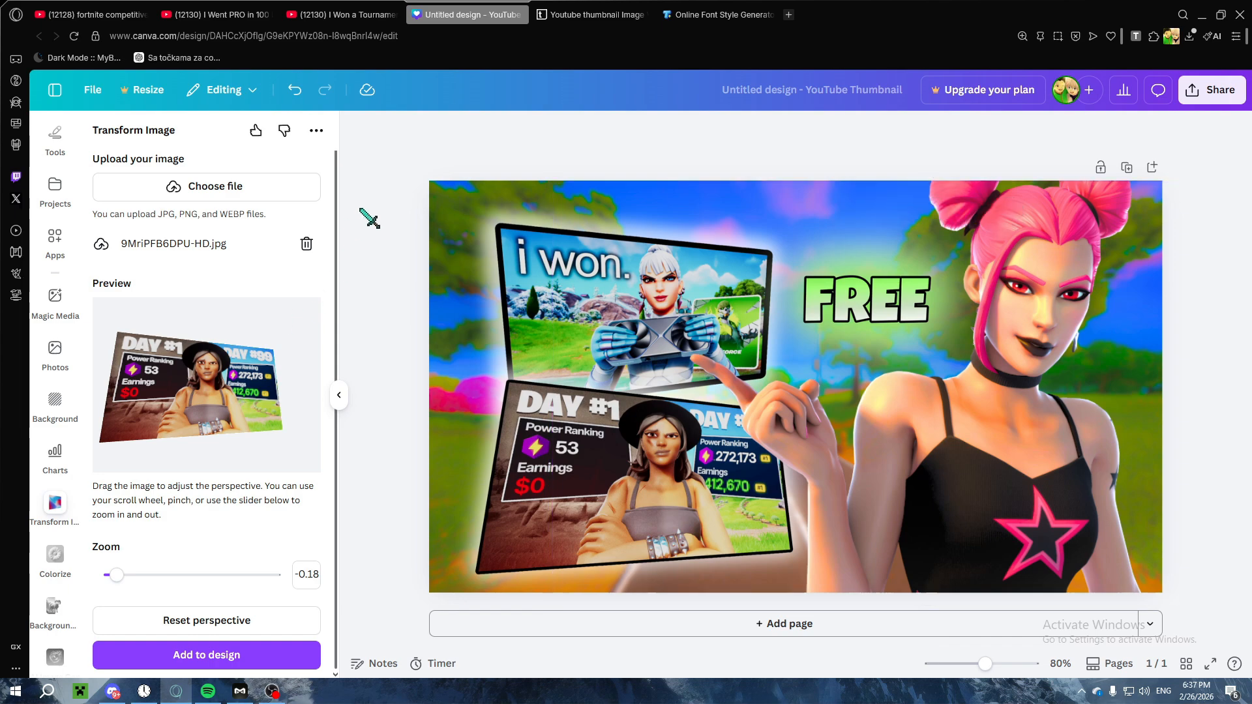
Step: Switch to Discord, copy the yellow and red explosion image from the chat, and return to Canva
click(186, 691)
scroll(425, 313, up, 2)
click(446, 353)
right_click(443, 340)
click(481, 357)
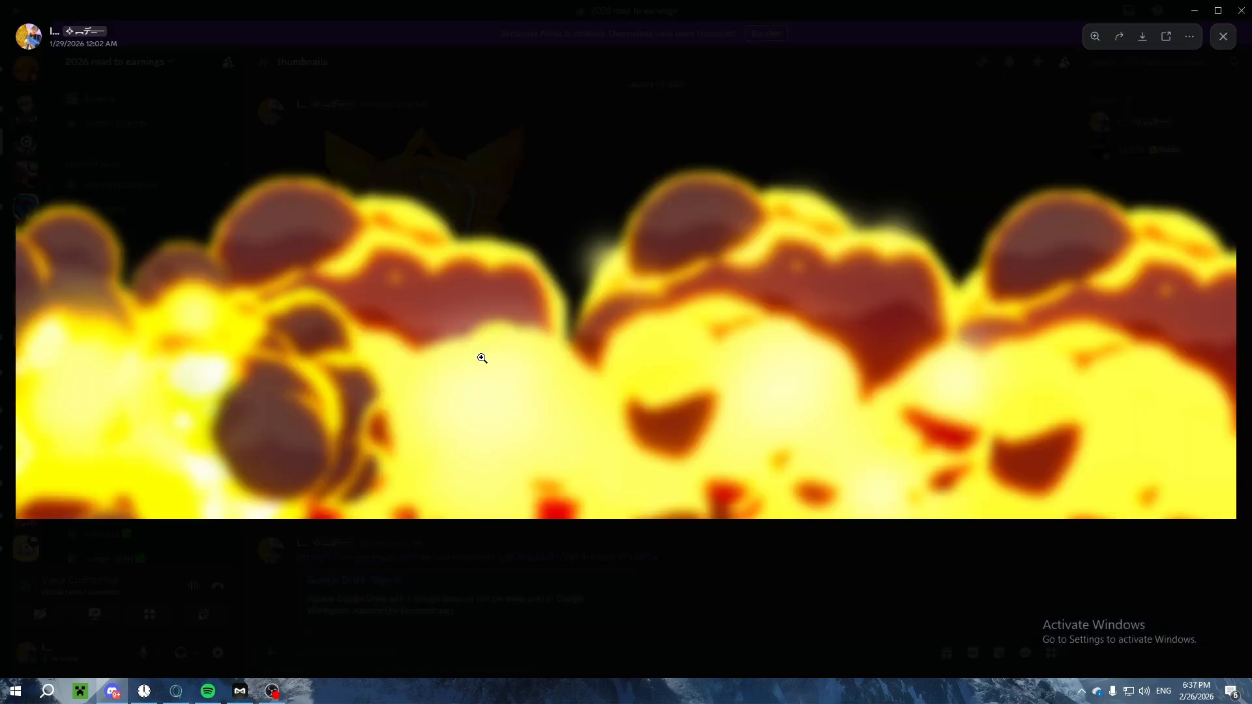
key(Escape)
click(1197, 12)
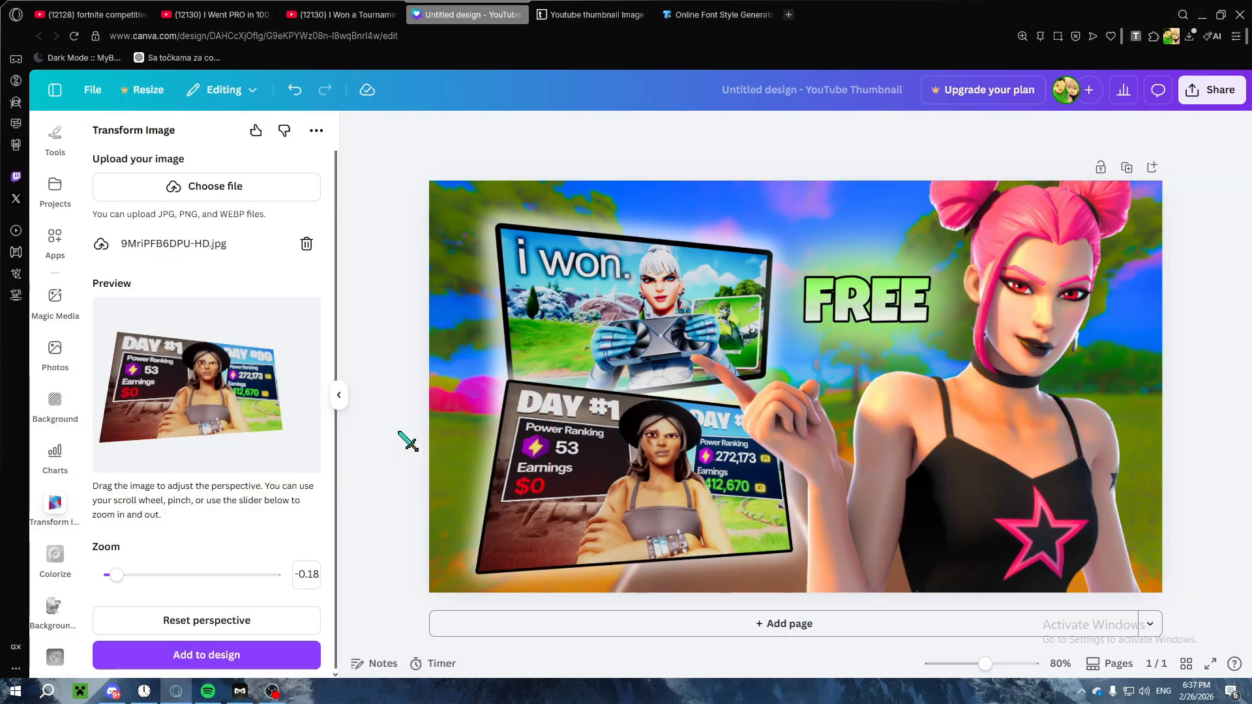
Step: Paste the explosion image into the design, place it along the thumbnail's lower-left edge and enlarge it to about three quarters of the page width
key(ctrl+v)
drag(652, 422, 663, 549)
drag(882, 460, 966, 435)
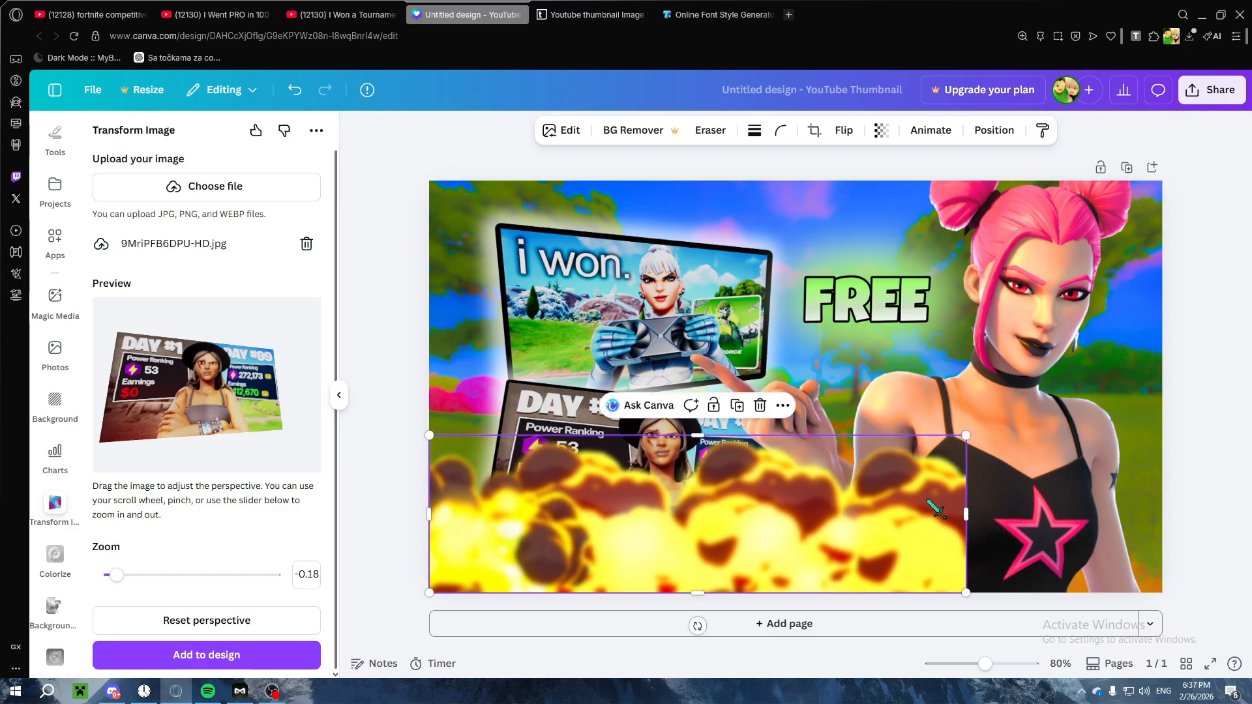
Step: Duplicate the explosion into four overlapping copies and spread them across the full width of the thumbnail's bottom edge
drag(786, 516, 967, 502)
click(935, 406)
drag(756, 581, 797, 581)
drag(921, 581, 541, 581)
click(729, 491)
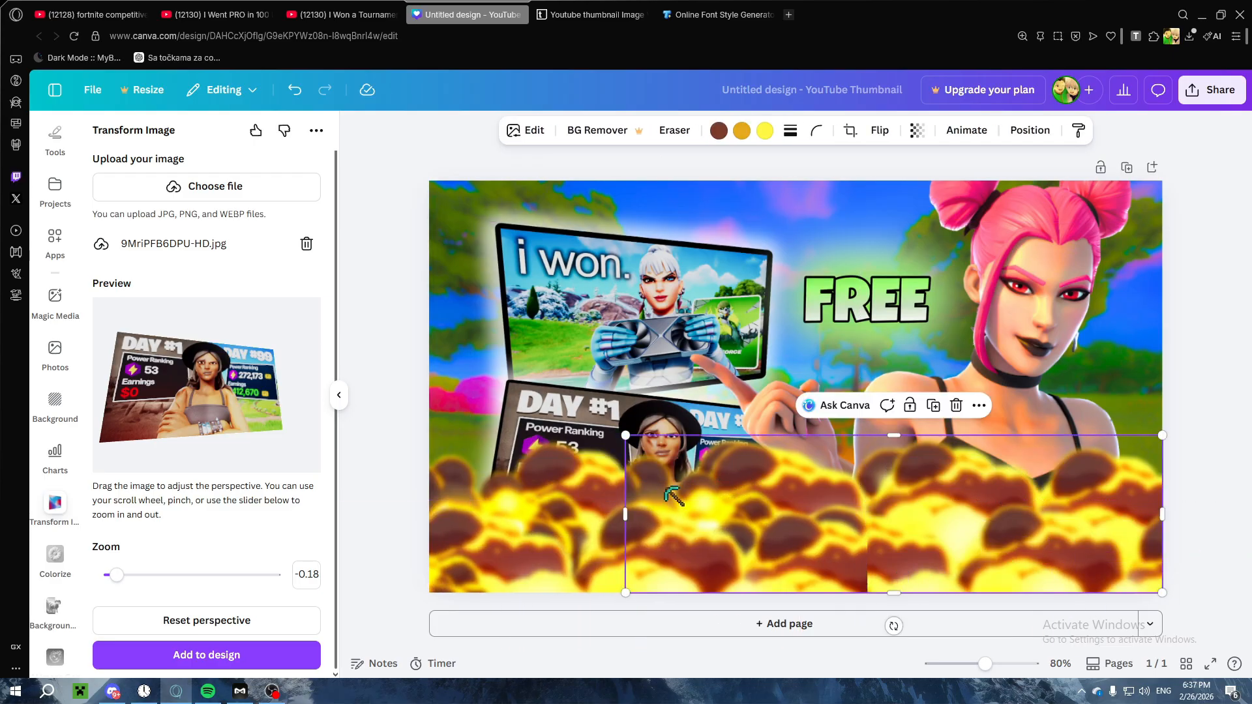
Step: Move all four explosion layers down in the layer order, behind the character and the example thumbnails
right_click(666, 489)
click(707, 390)
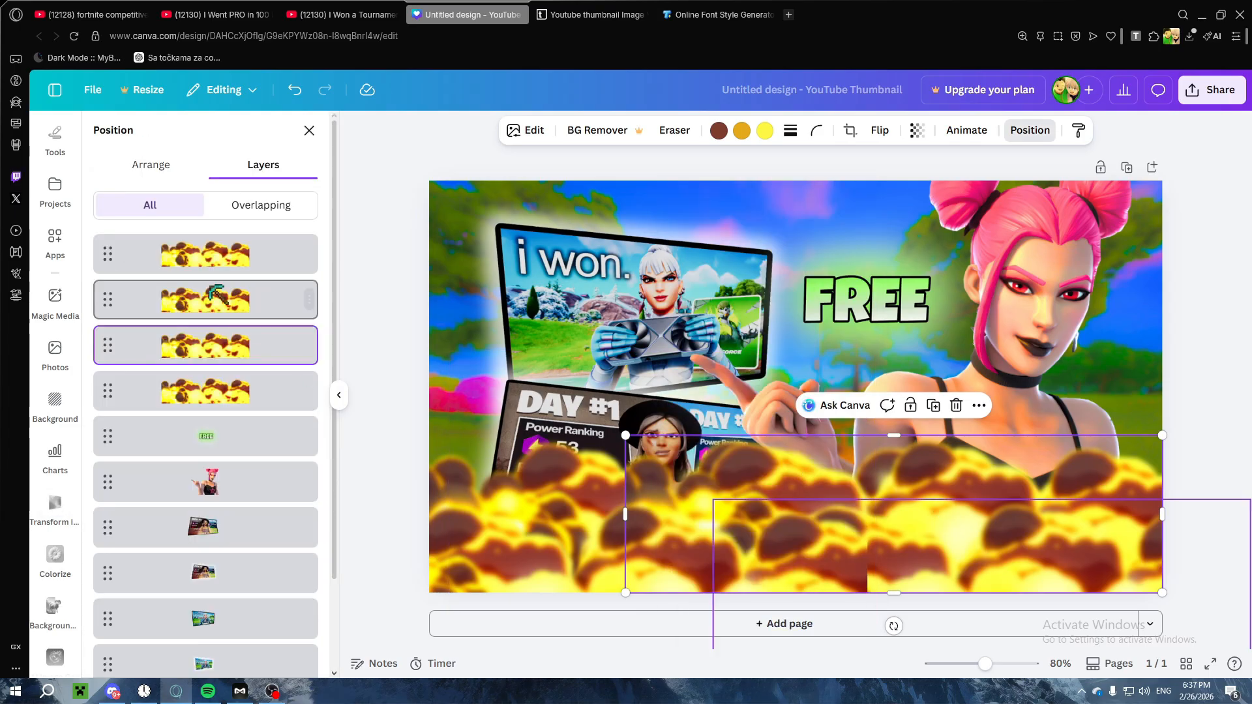
drag(217, 295, 228, 590)
drag(215, 271, 216, 521)
drag(217, 223, 223, 425)
drag(221, 241, 217, 557)
click(1245, 328)
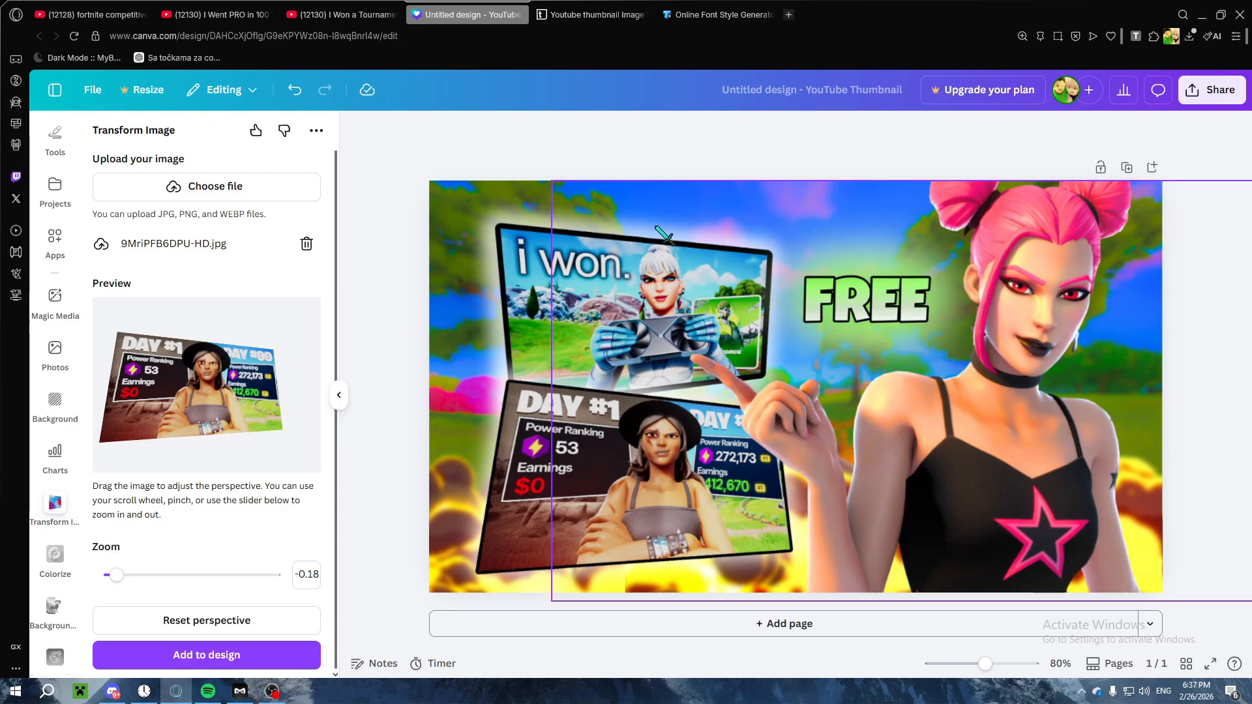
Step: Open X in a new browser tab and search it for "free fortnite renders"
click(788, 15)
key(ctrl+v)
key(Return)
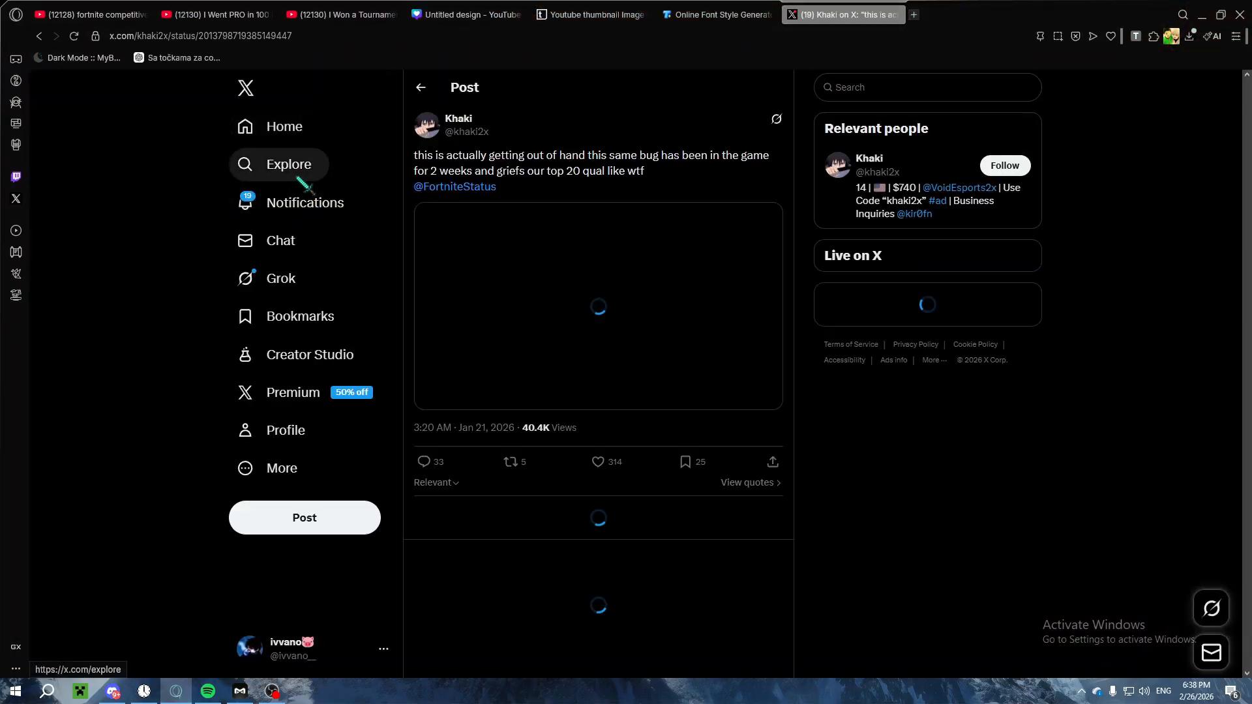
click(298, 165)
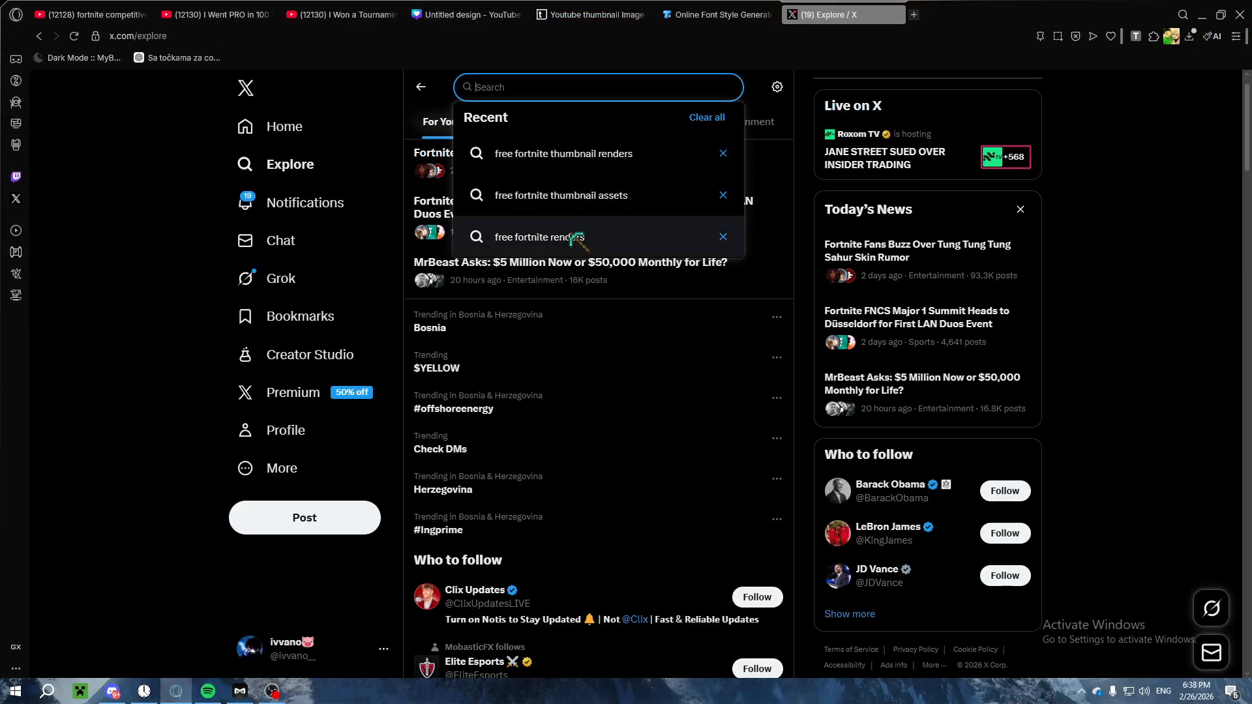
click(571, 237)
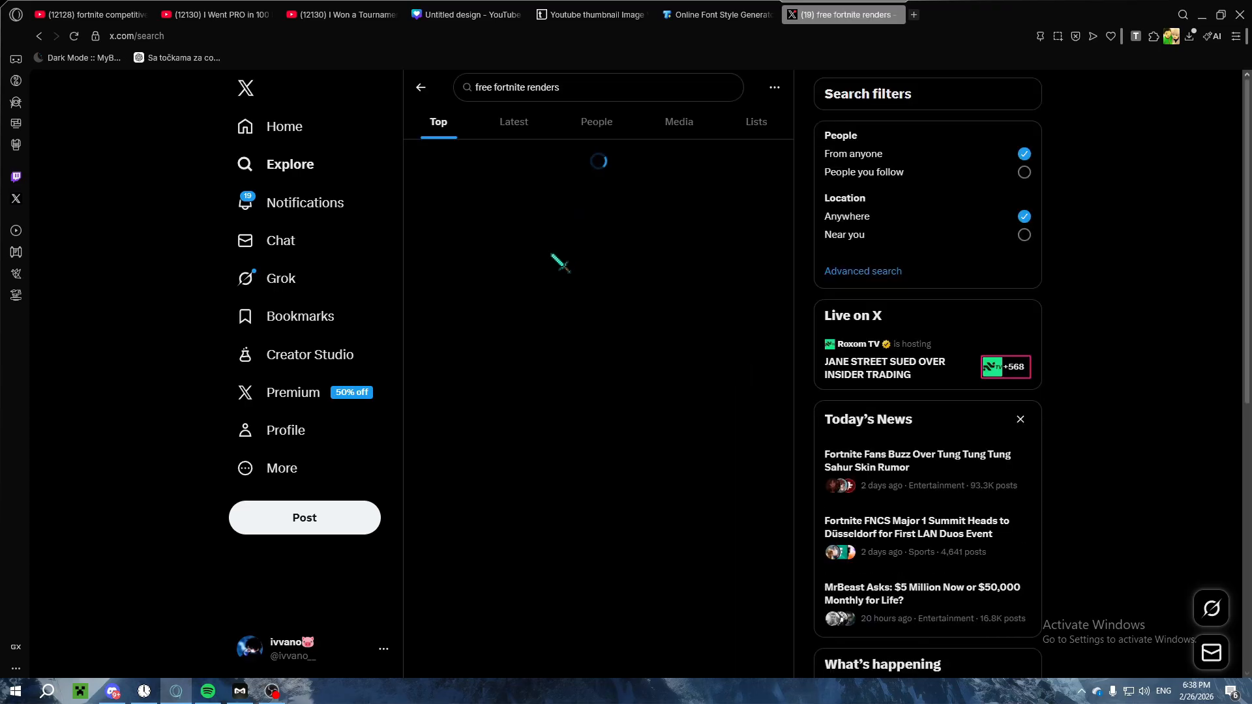
Step: Browse the X results for posts offering free Fortnite character renders, and return to the Canva design
scroll(564, 274, down, 7)
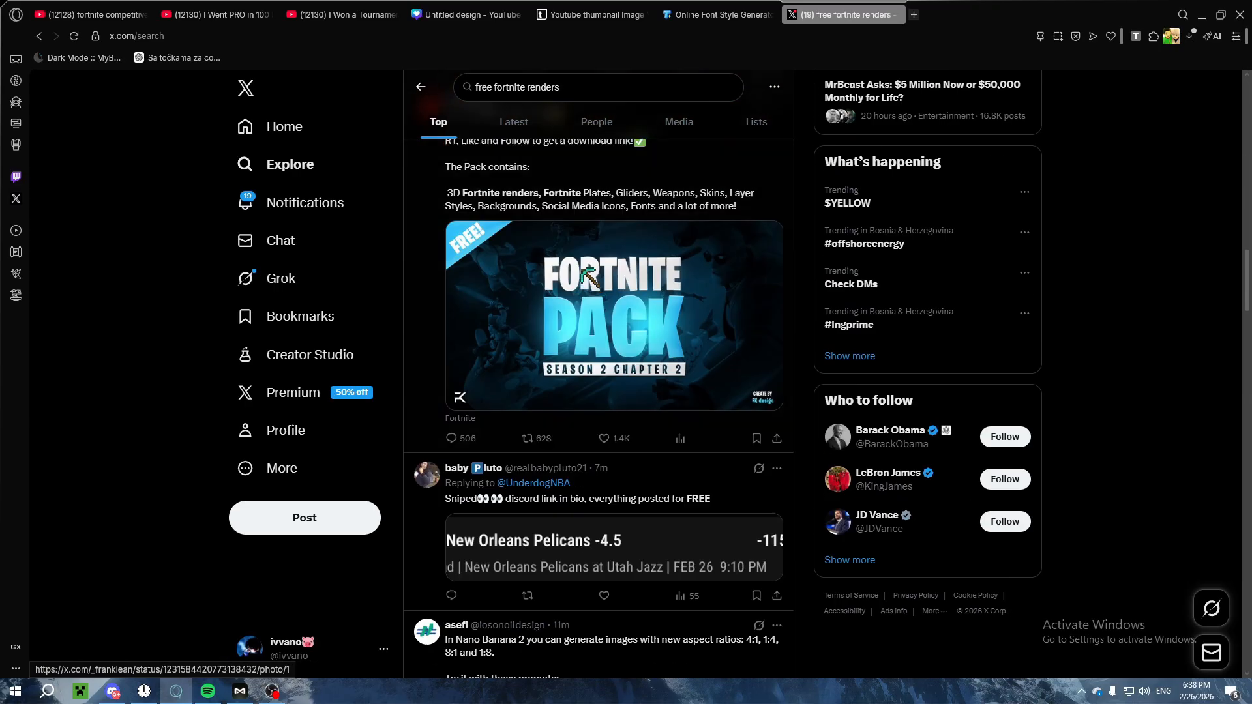
scroll(581, 269, up, 11)
scroll(582, 269, down, 8)
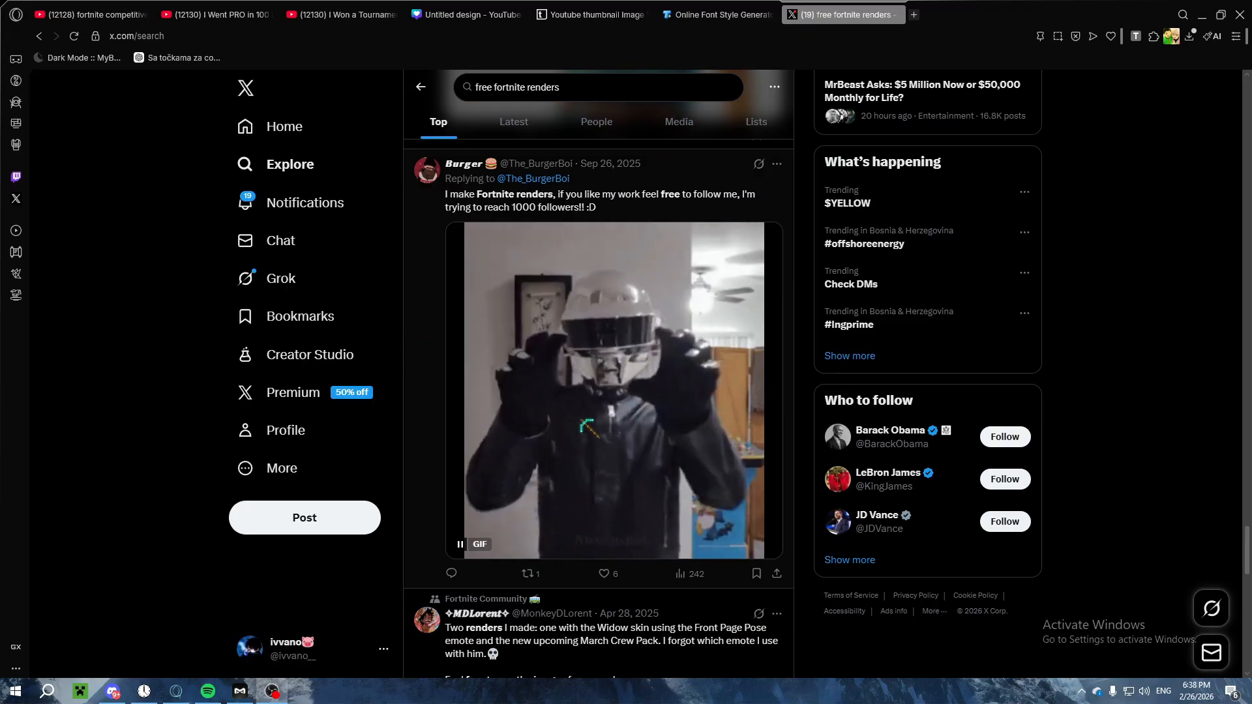
scroll(607, 329, down, 18)
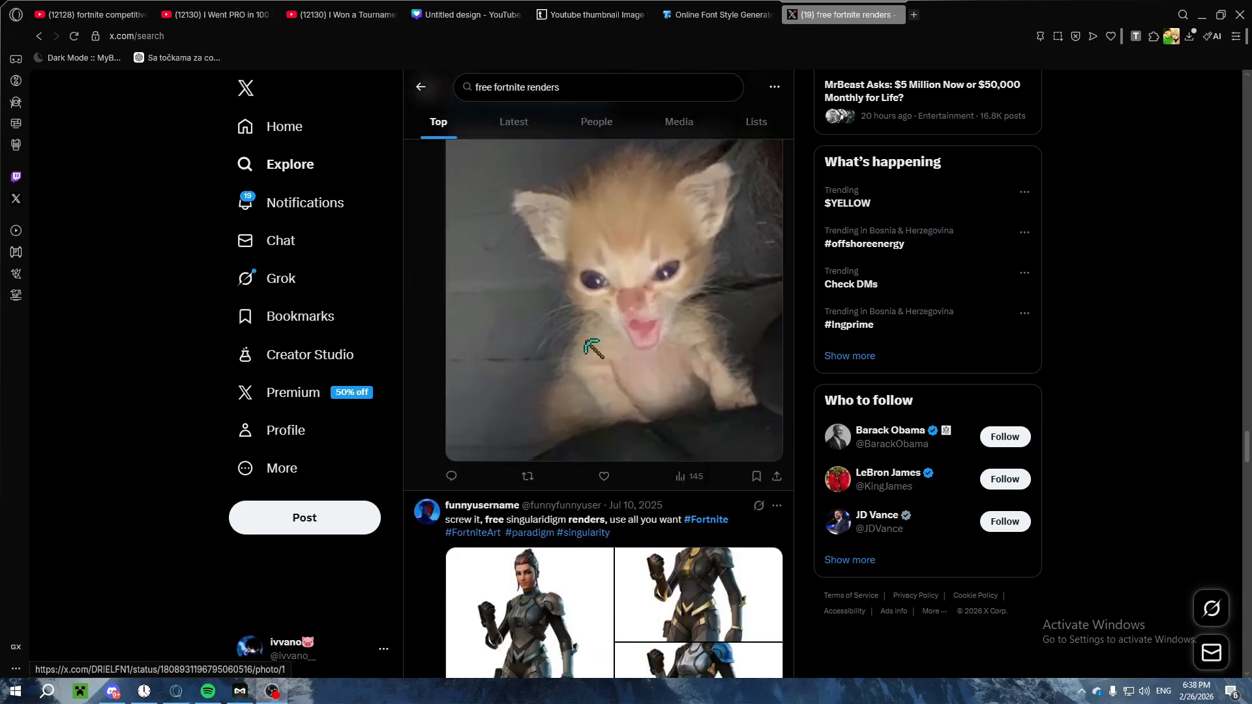
scroll(580, 334, down, 20)
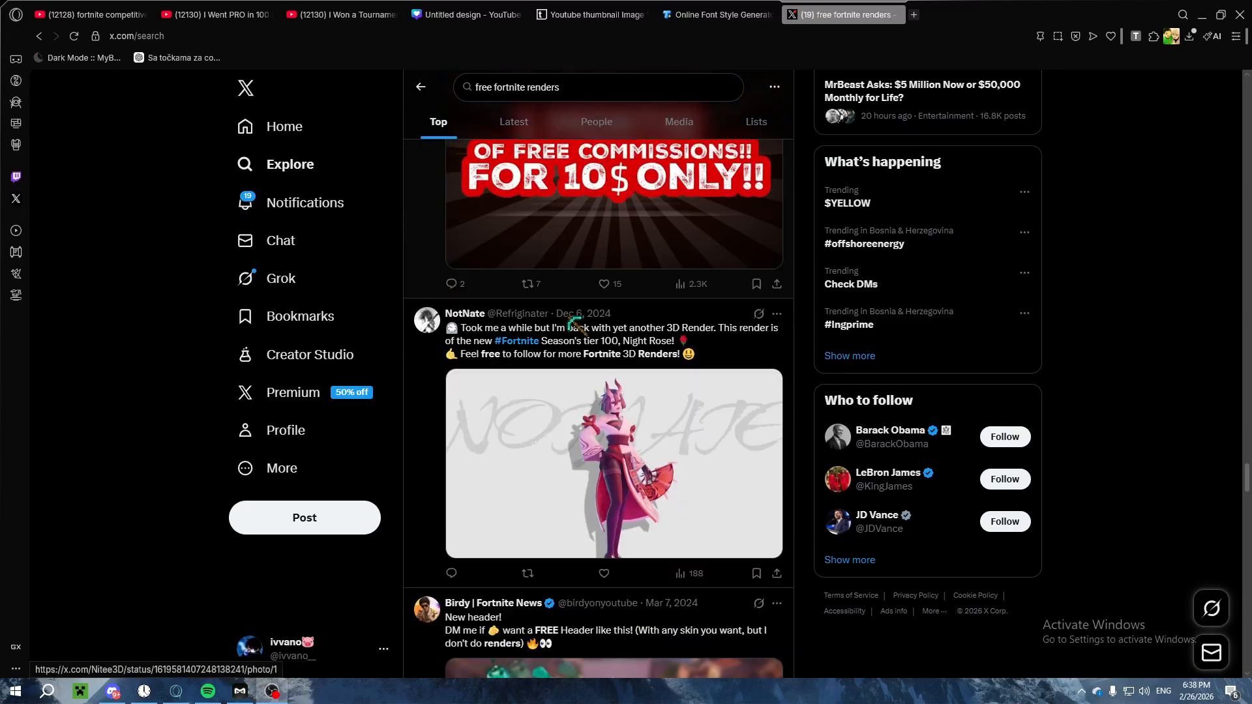
scroll(598, 391, down, 20)
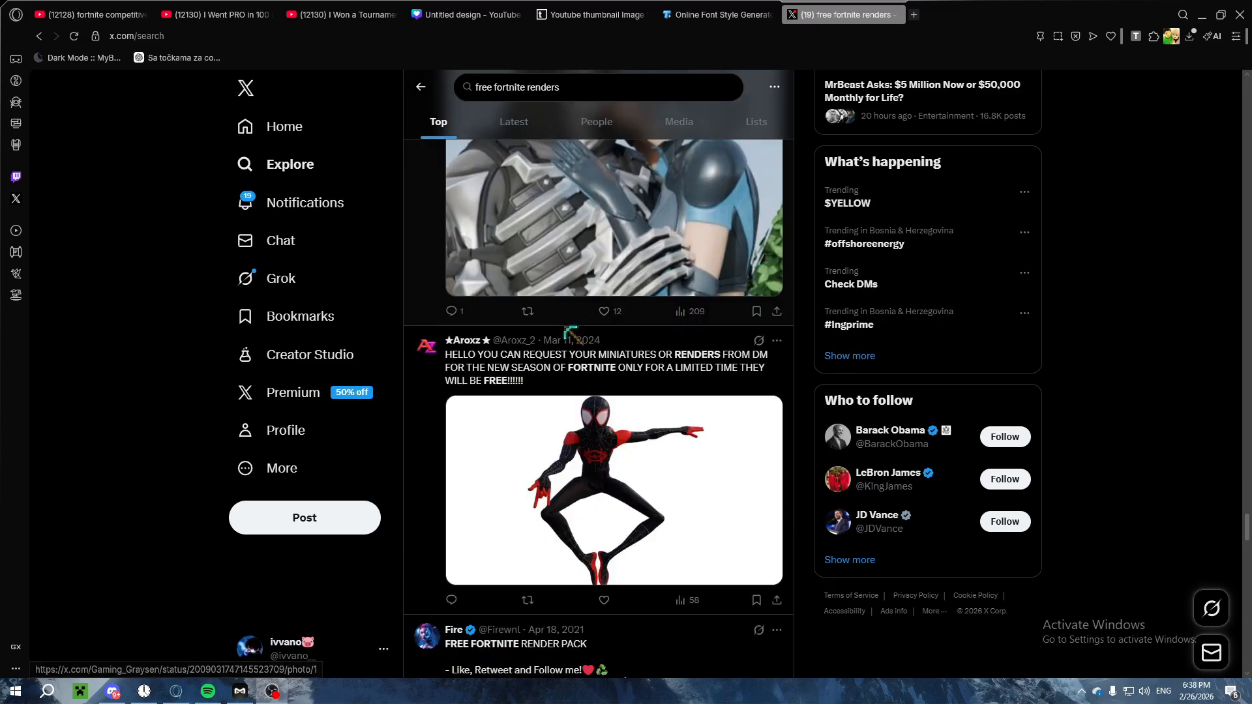
scroll(562, 324, down, 14)
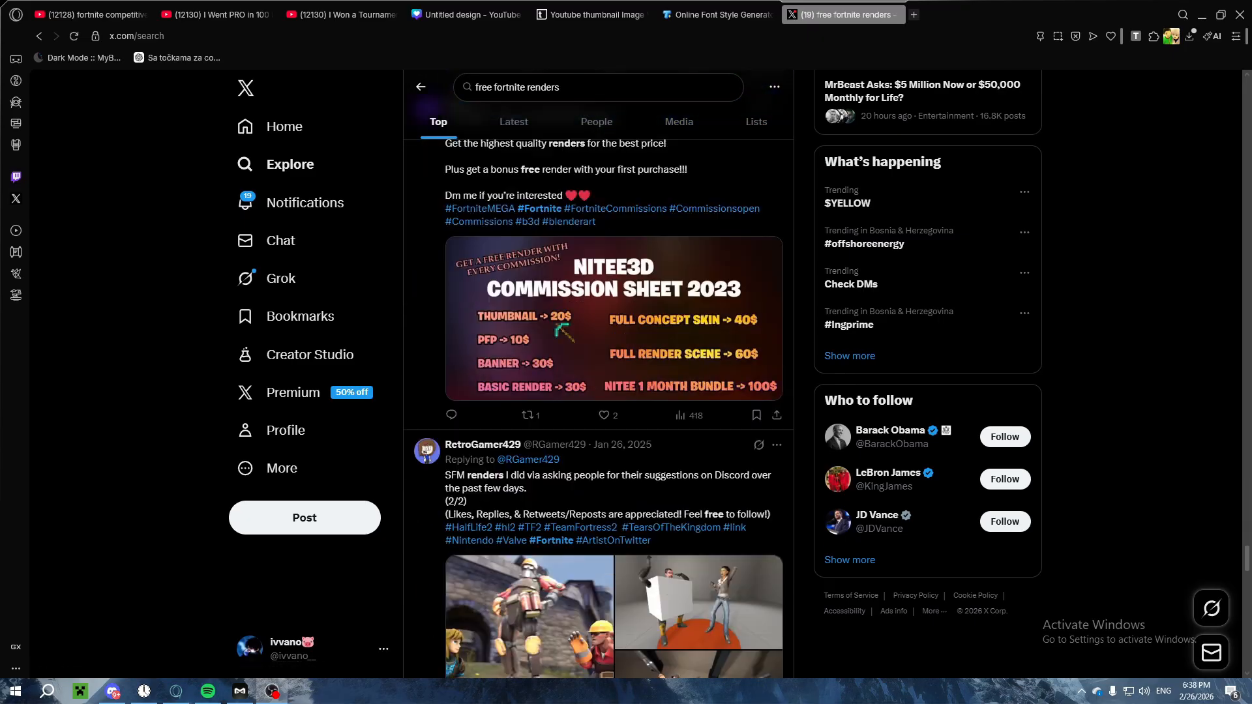
scroll(556, 324, down, 8)
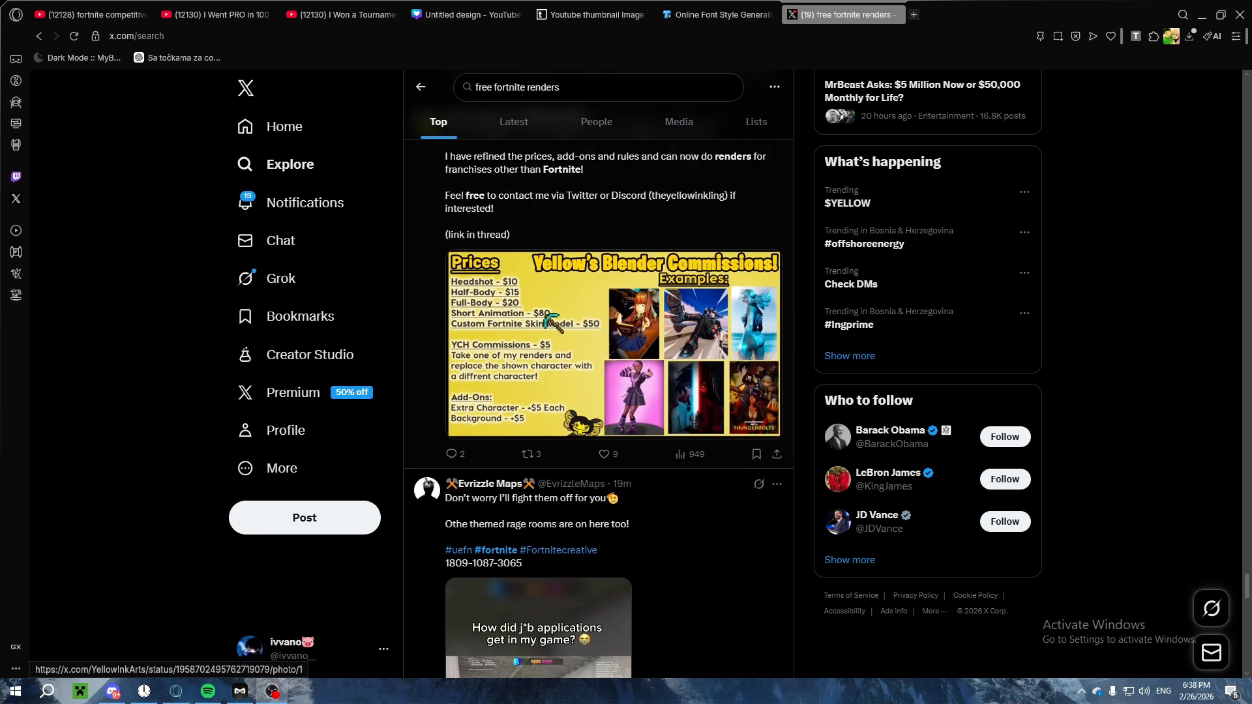
scroll(551, 318, down, 15)
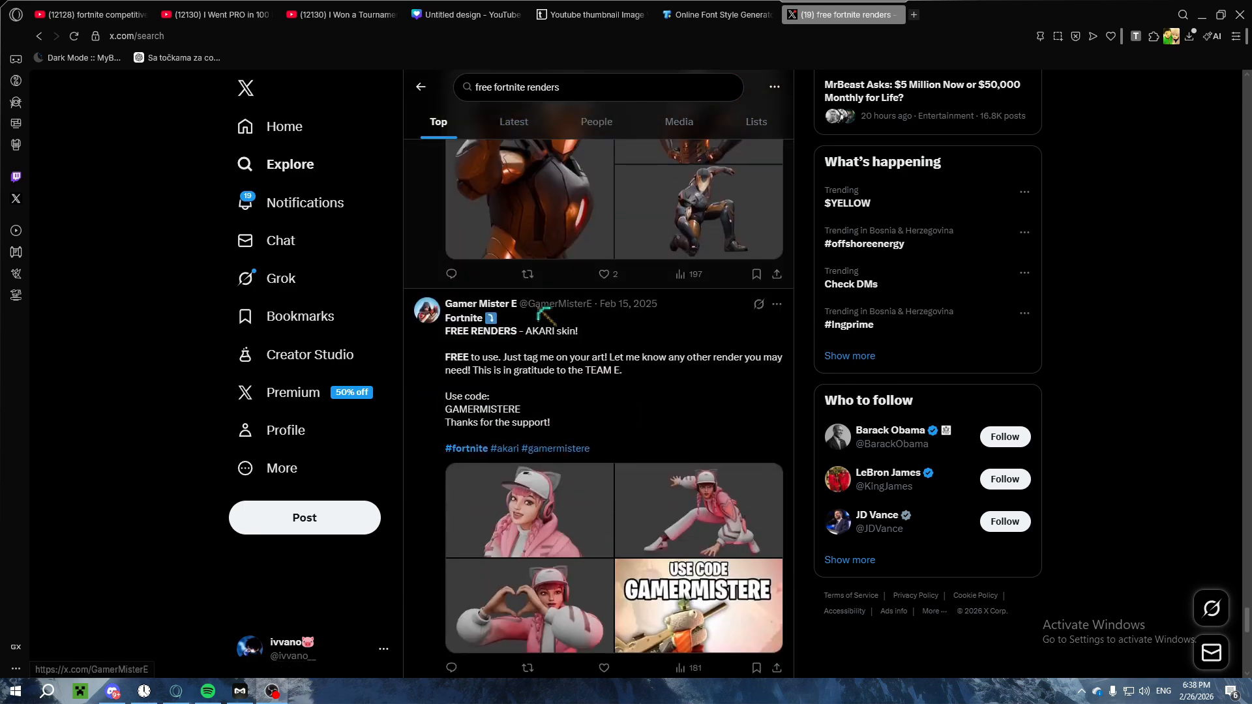
scroll(551, 318, down, 3)
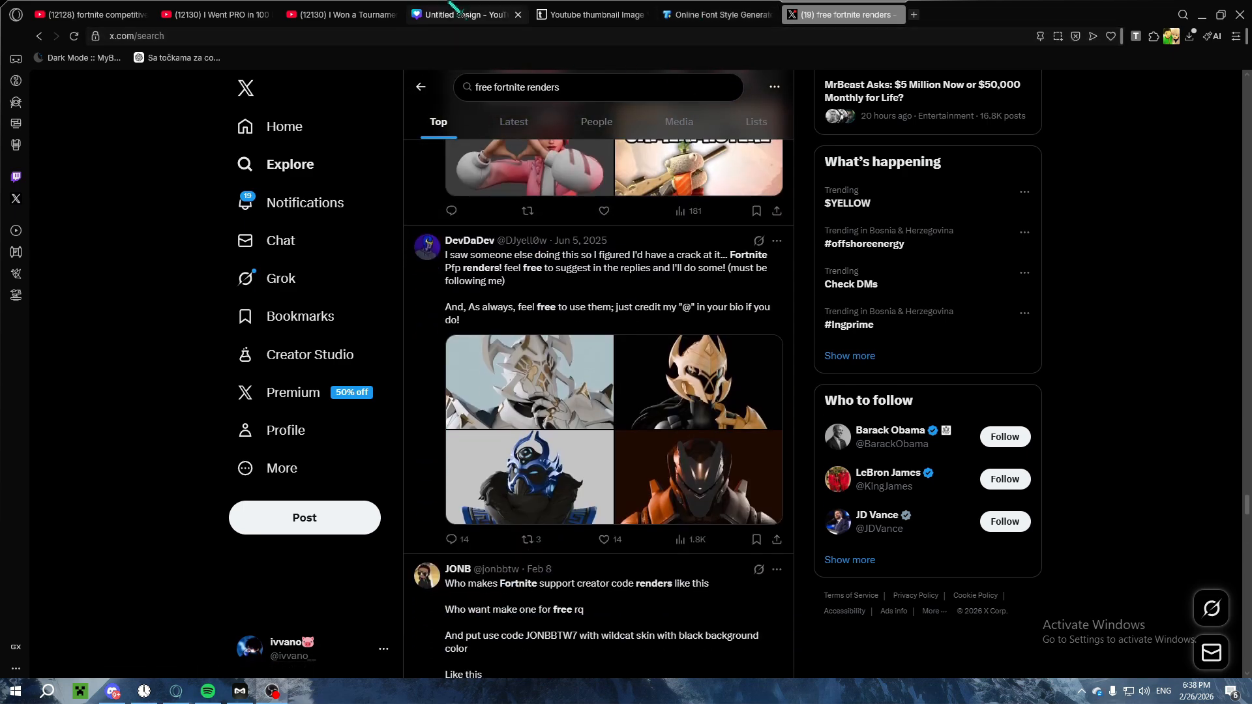
click(460, 14)
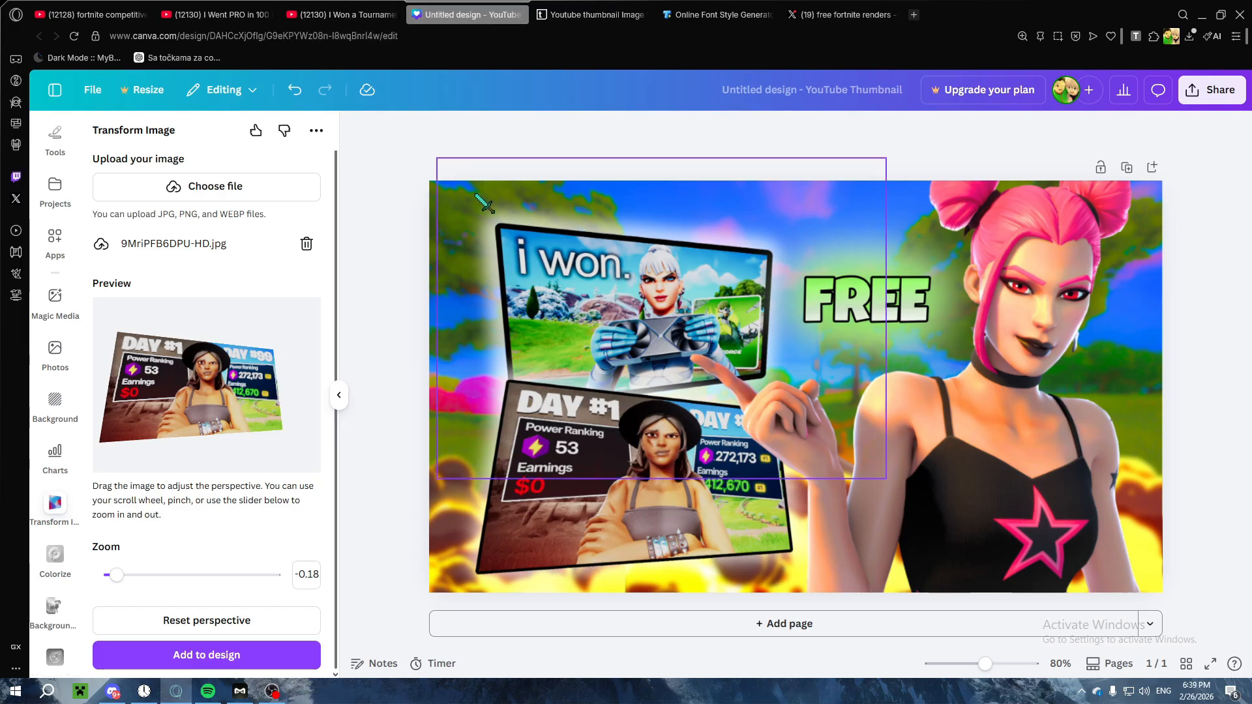
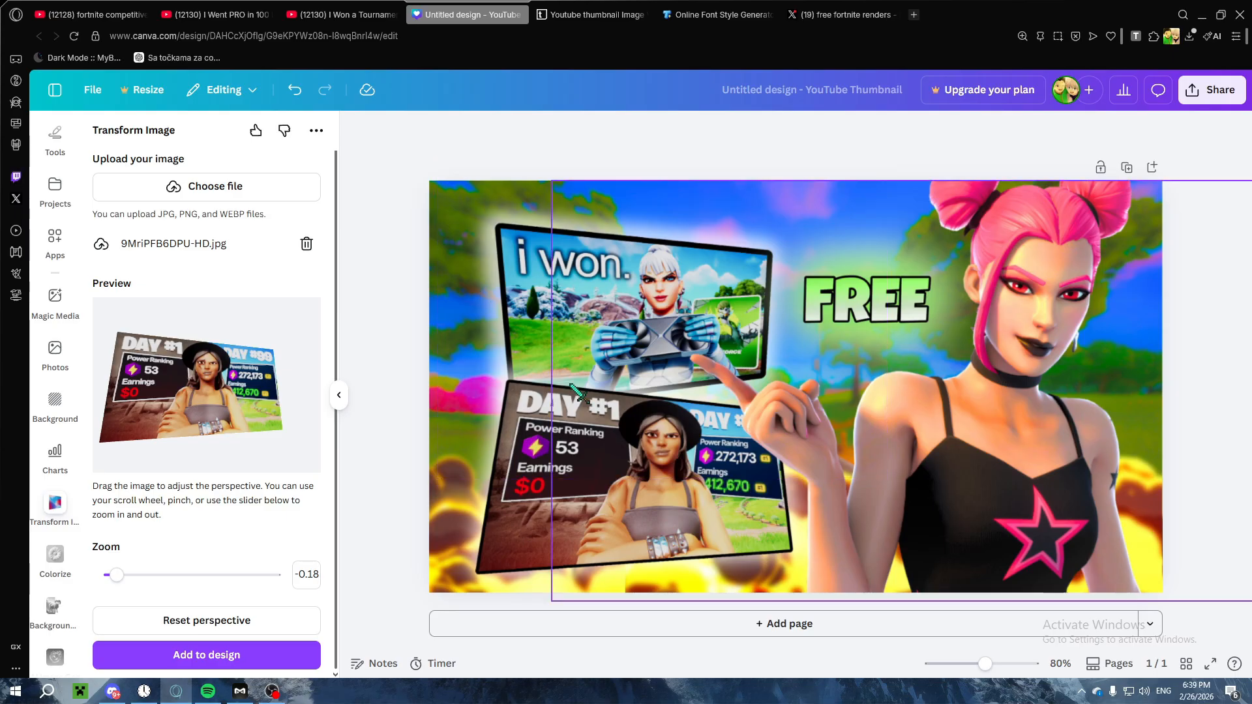
Step: Switch to the YouTube video "I Won a Tournament For a PC.." and open the Electrofv channel's list of videos
click(540, 293)
click(627, 4)
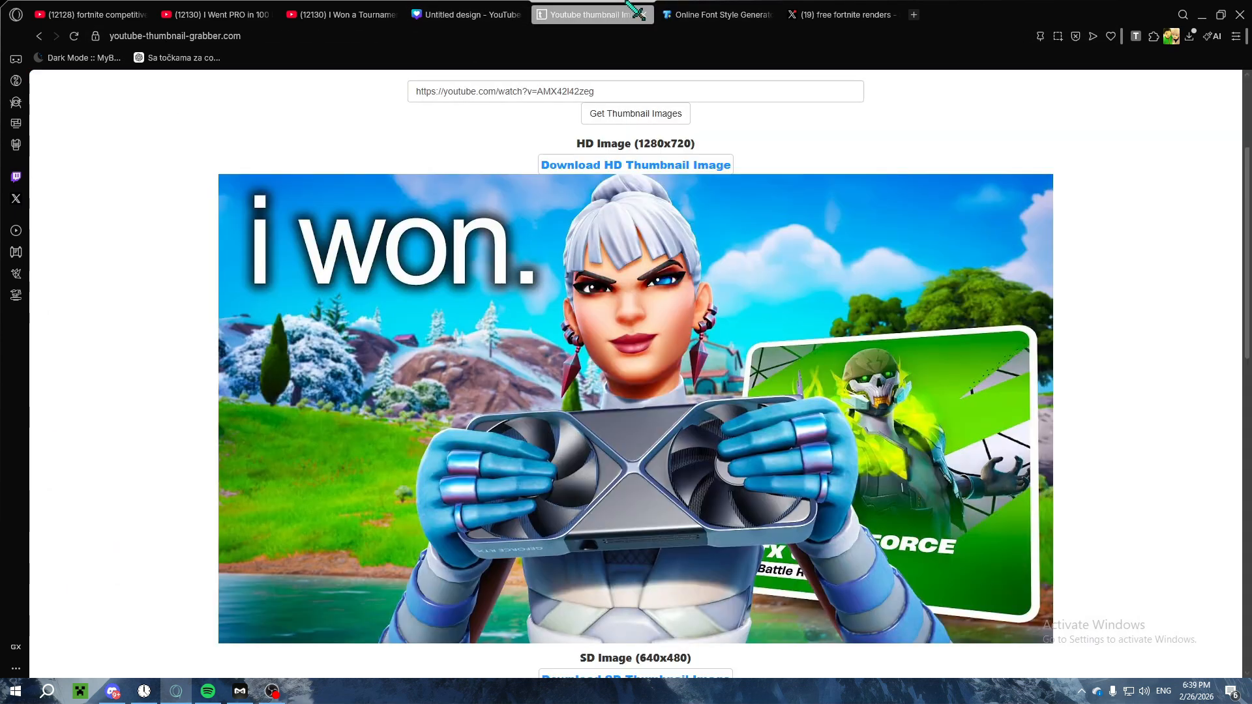
click(728, 4)
click(595, 4)
click(819, 3)
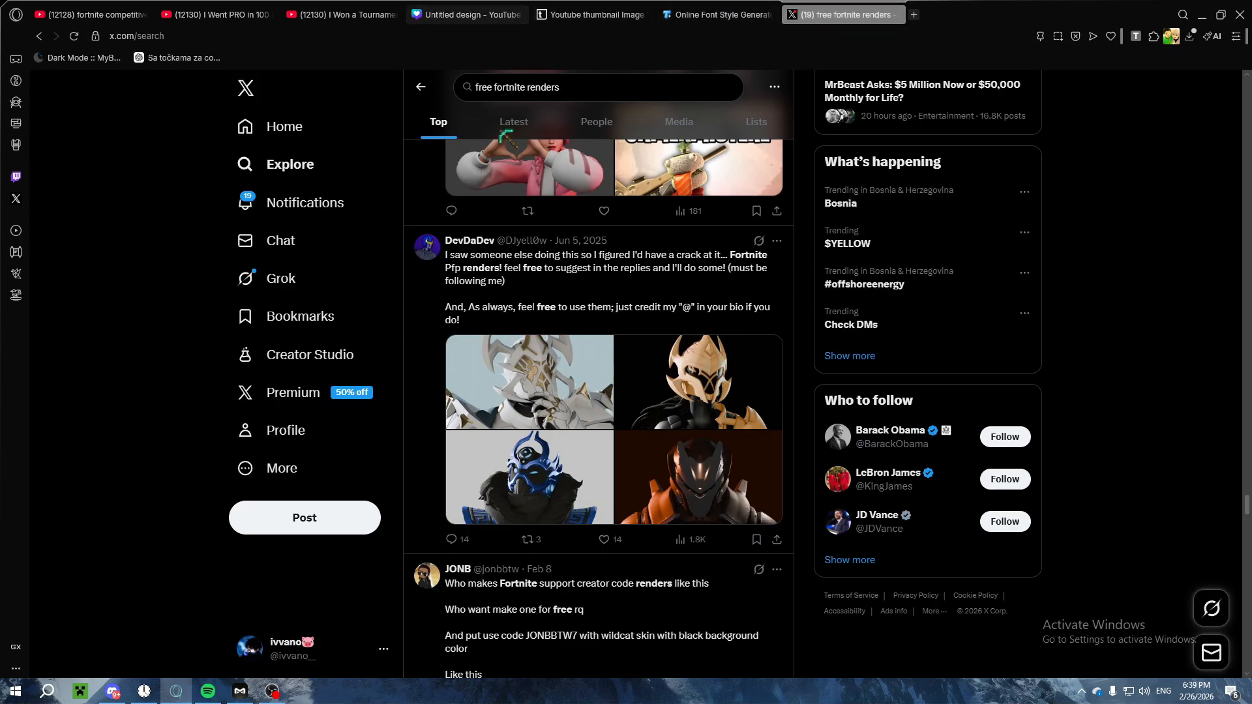
scroll(489, 221, up, 5)
click(340, 10)
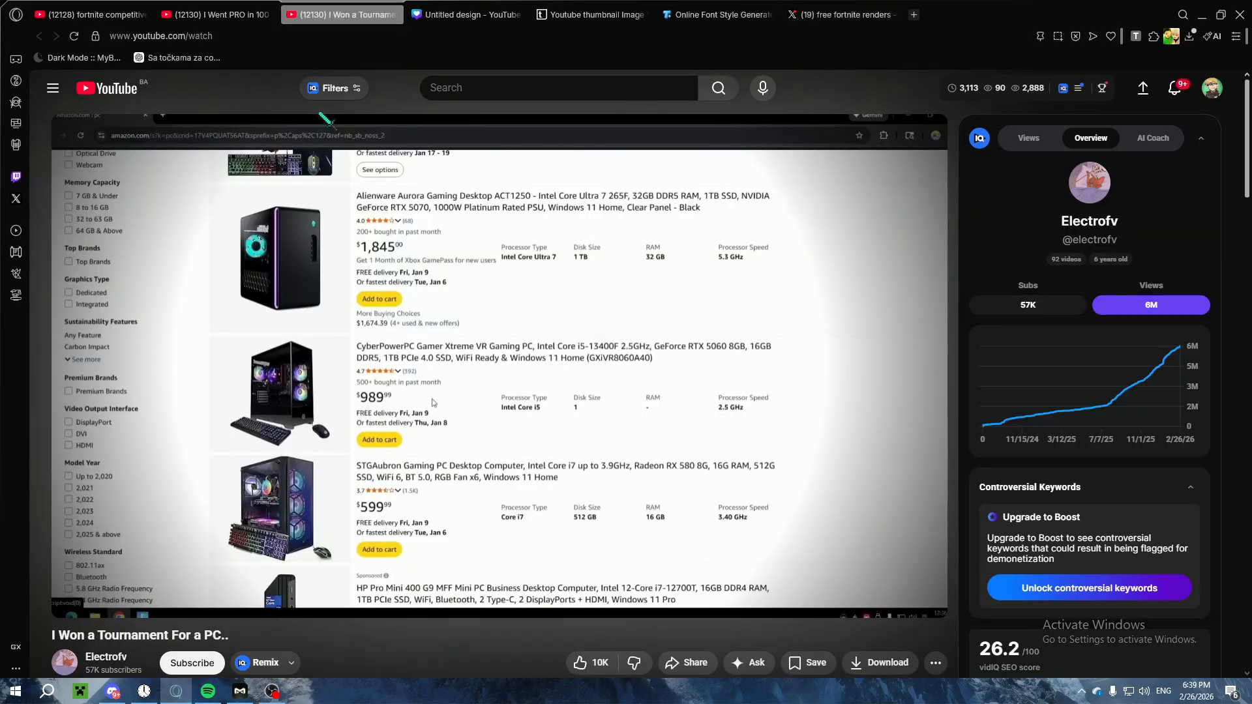
scroll(287, 273, down, 4)
click(99, 394)
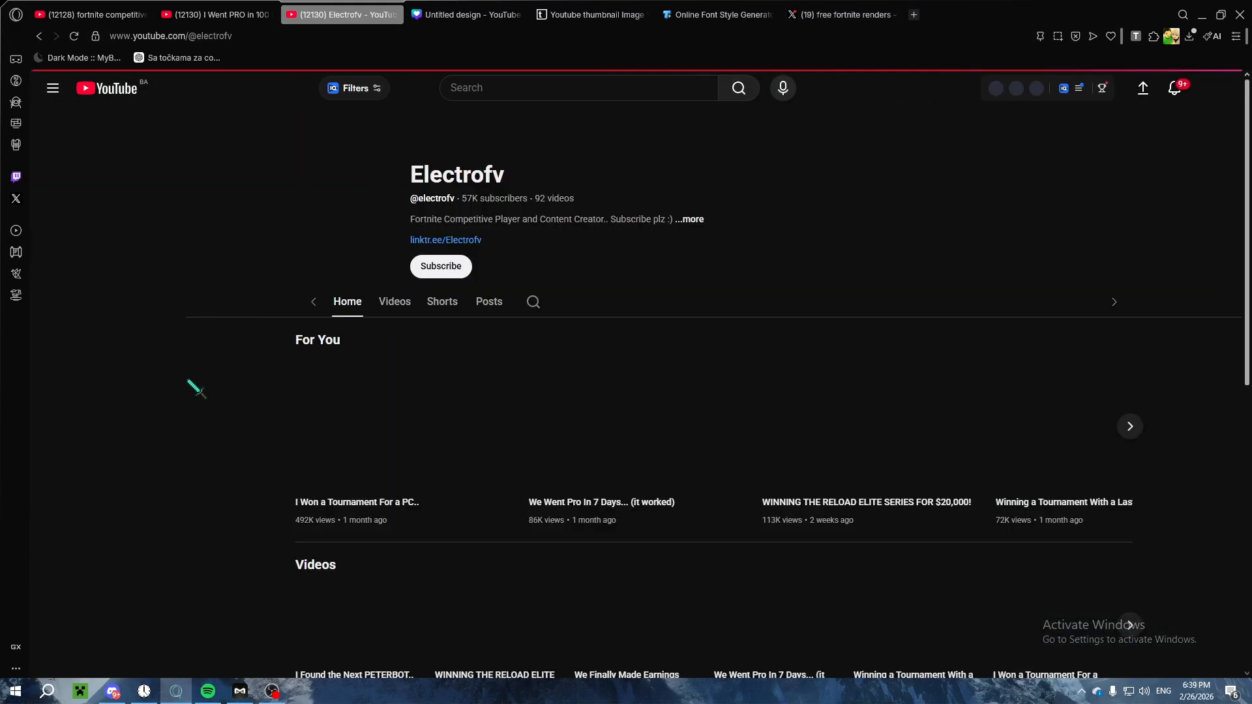
scroll(187, 380, down, 1)
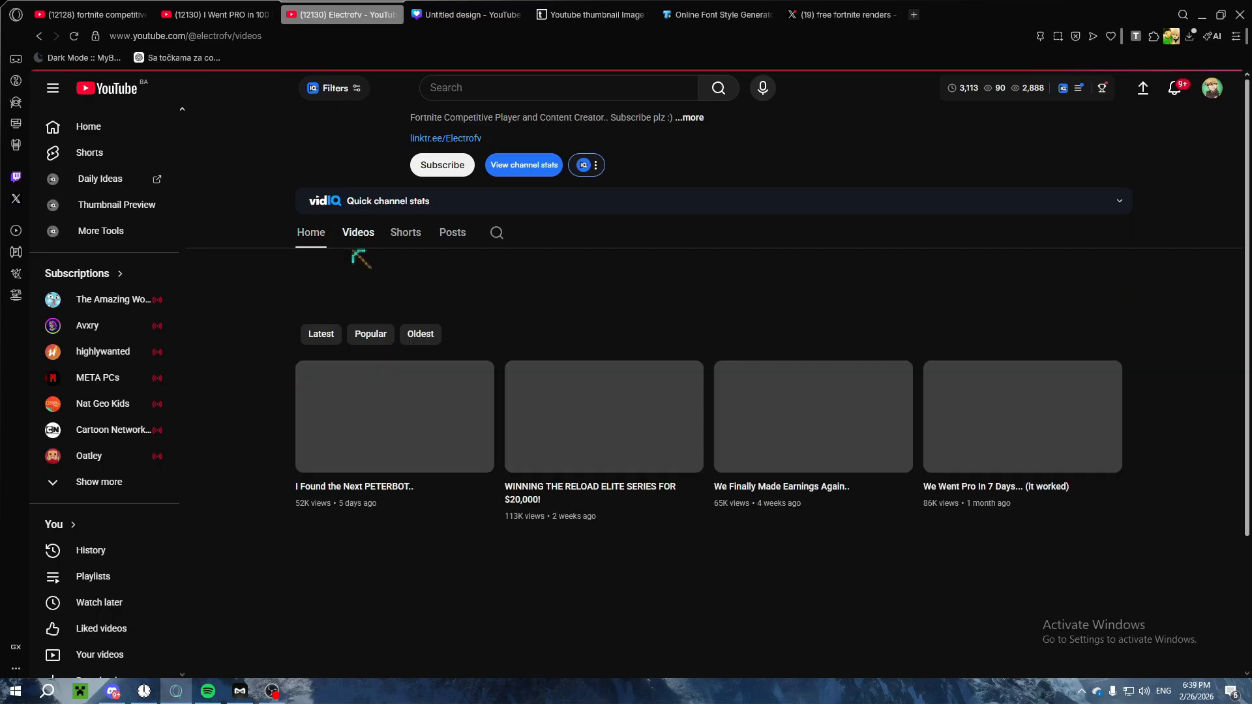
Step: Examine the thumbnail designs in the Electrofv video list, from the latest uploads down to those over a year old
scroll(391, 261, down, 2)
scroll(395, 262, down, 2)
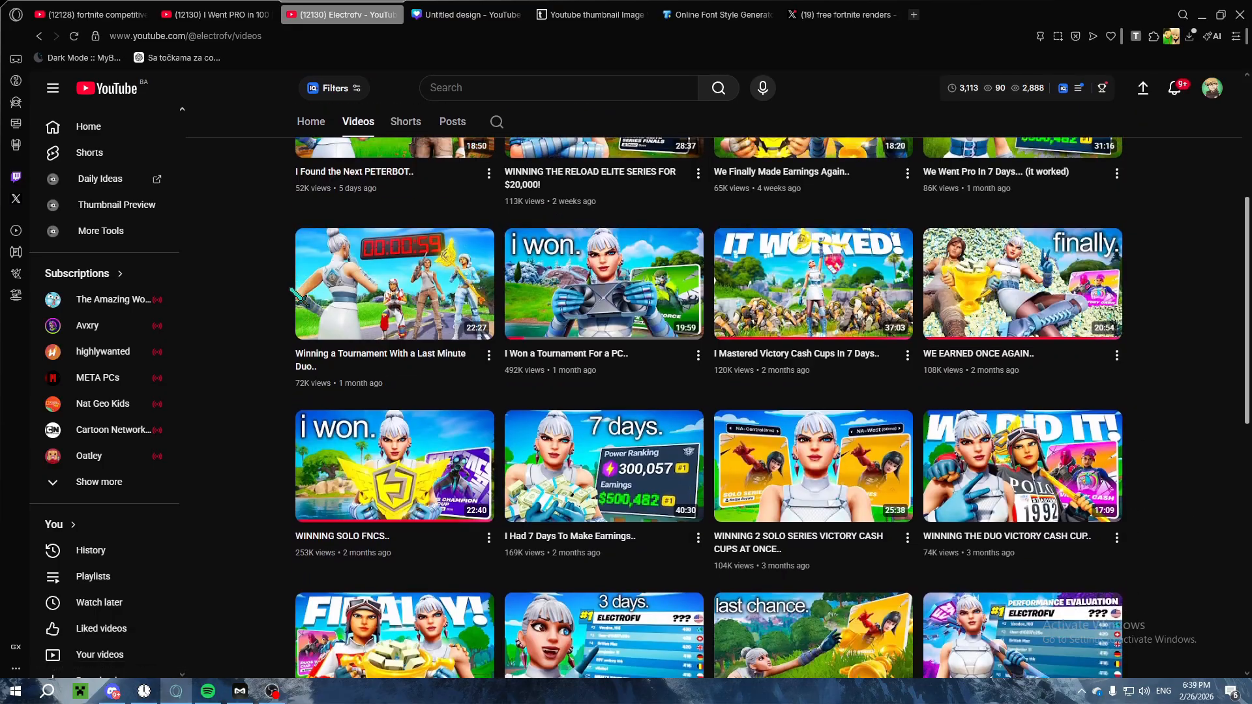
scroll(404, 274, up, 3)
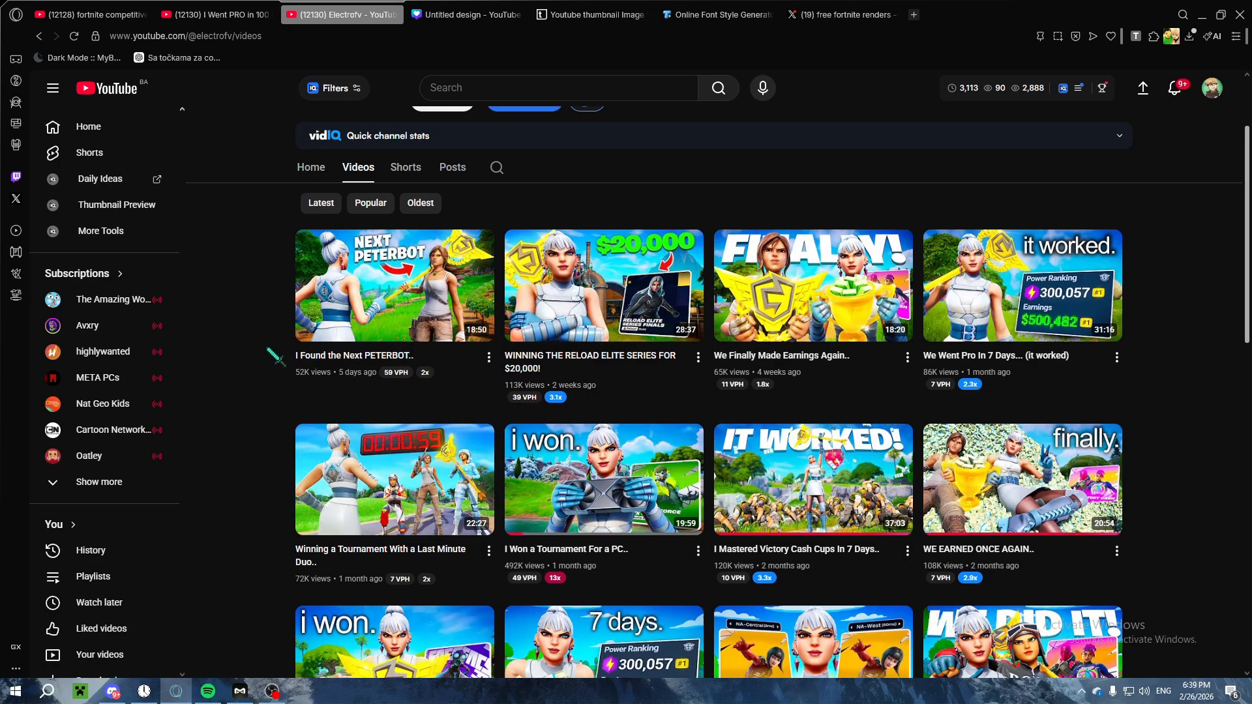
scroll(261, 362, down, 7)
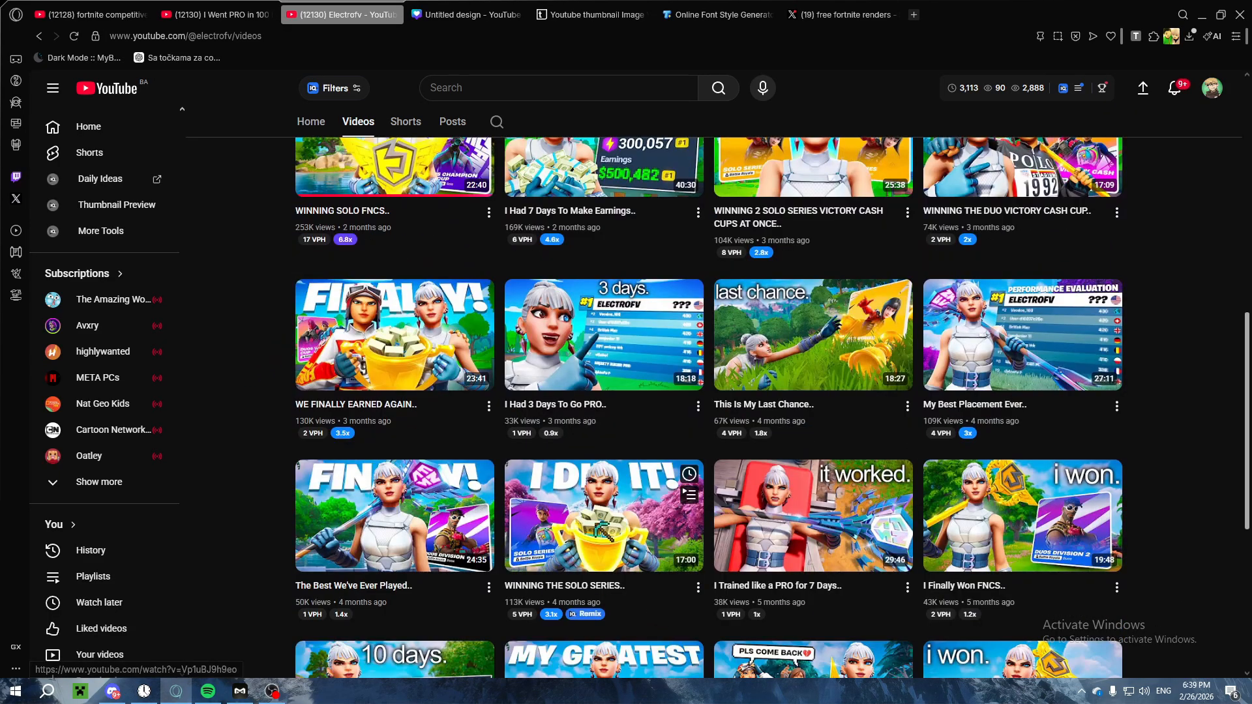
scroll(604, 515, down, 5)
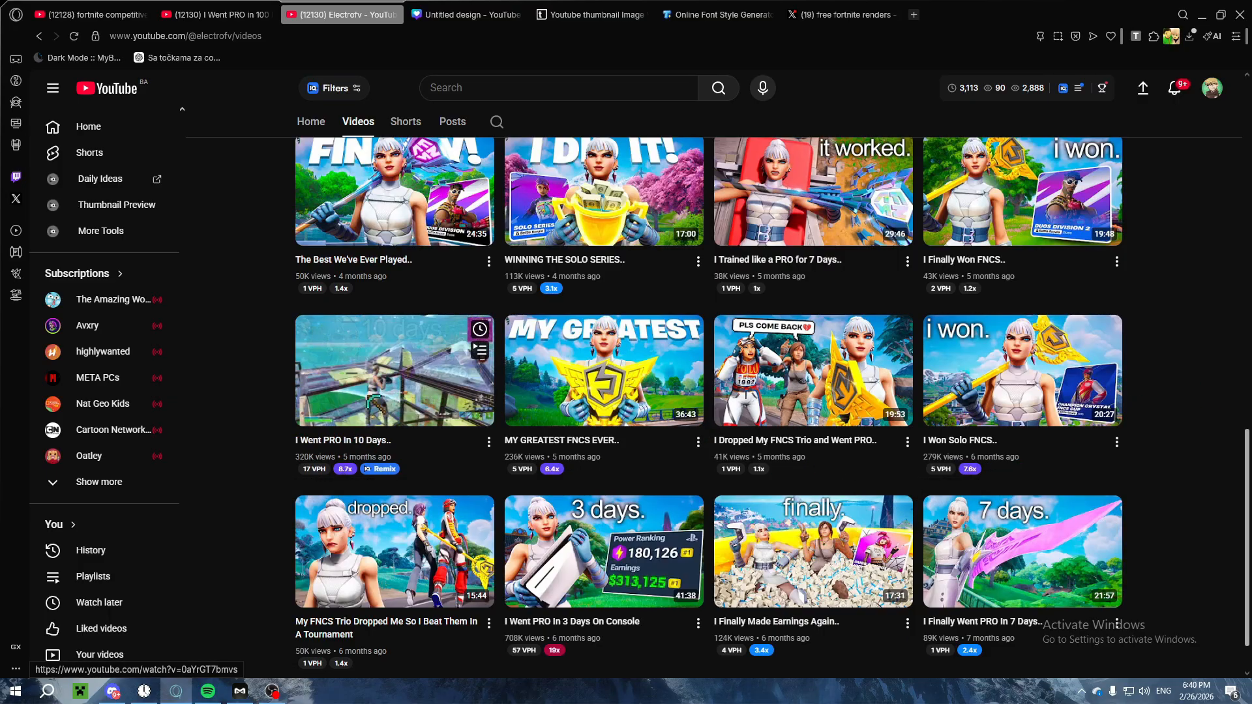
scroll(520, 475, down, 1)
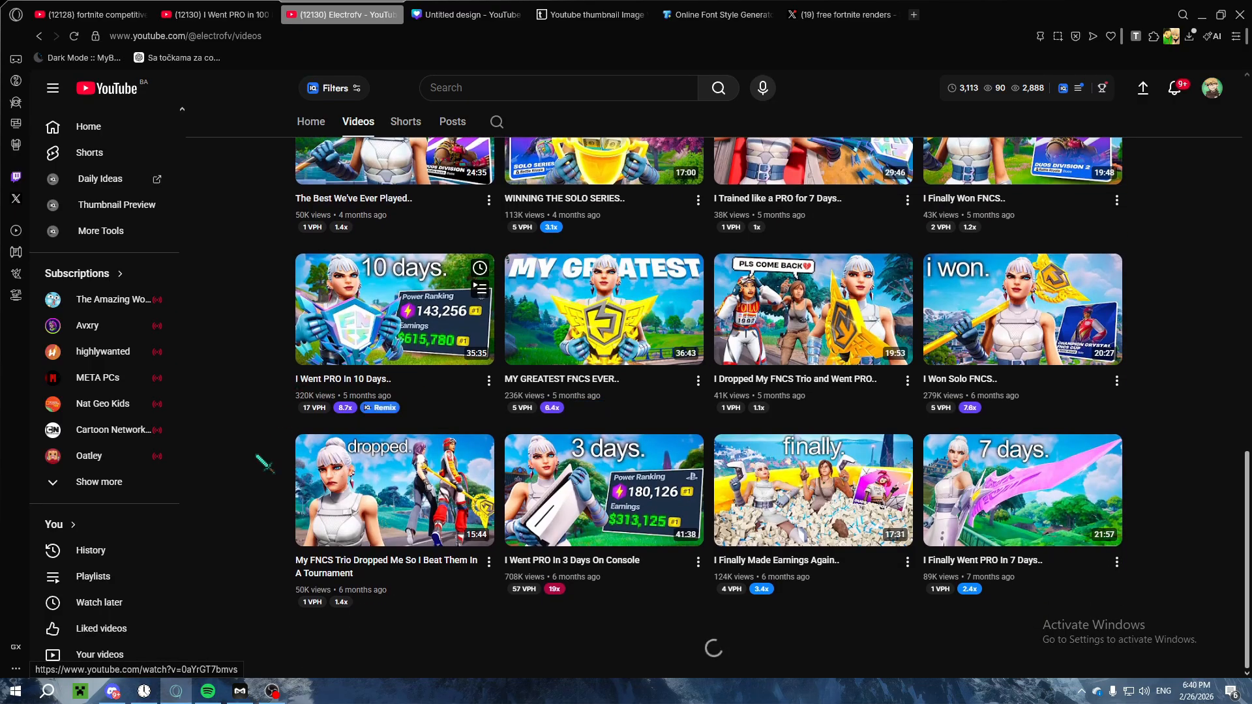
scroll(509, 476, down, 2)
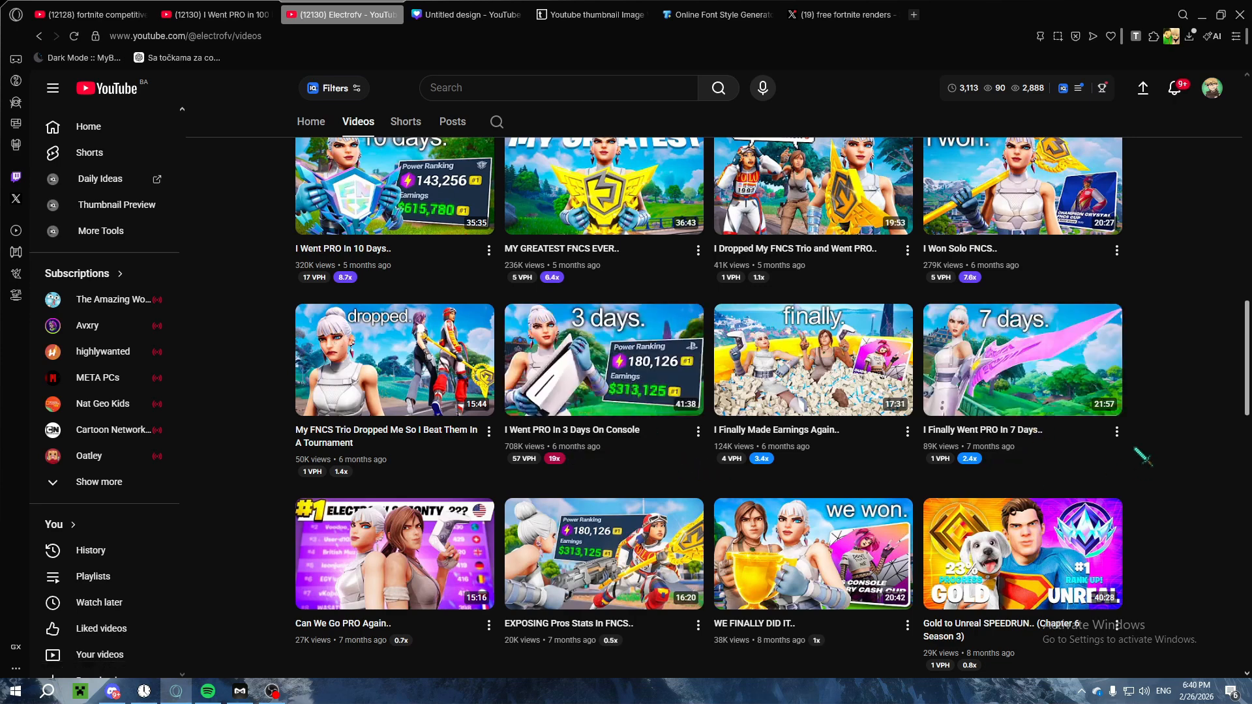
scroll(1109, 482, down, 1)
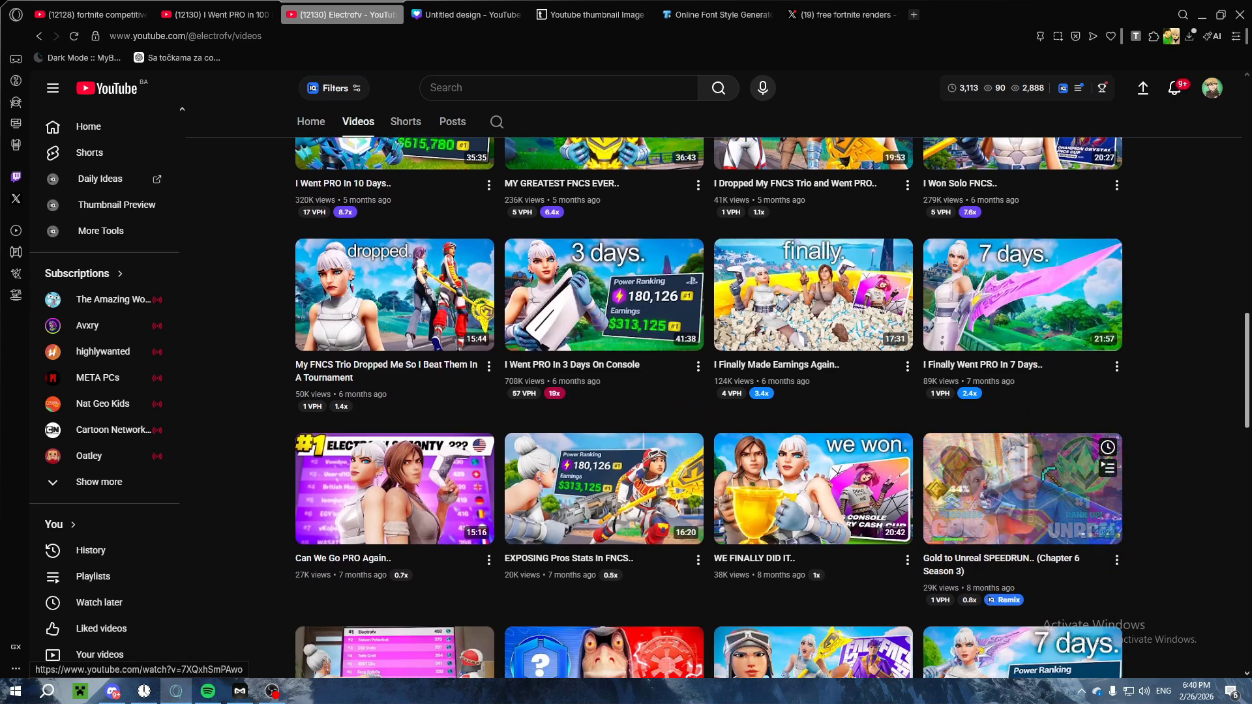
scroll(1134, 496, down, 4)
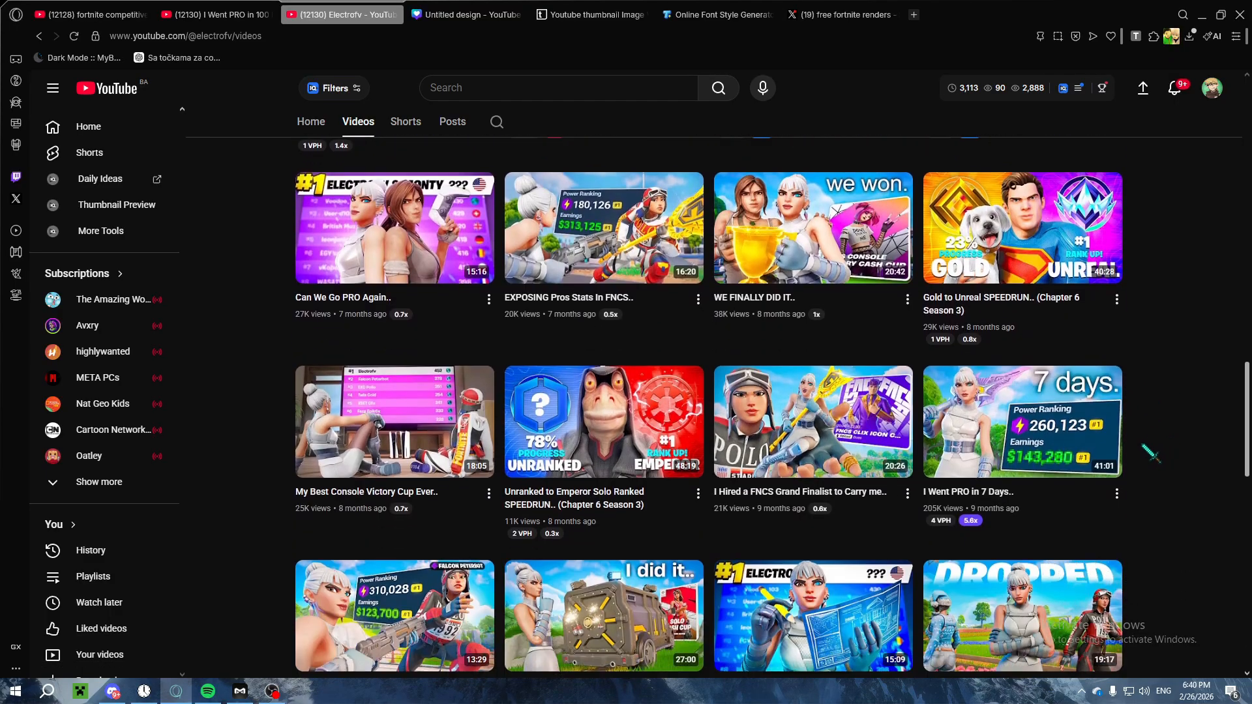
scroll(1108, 483, down, 1)
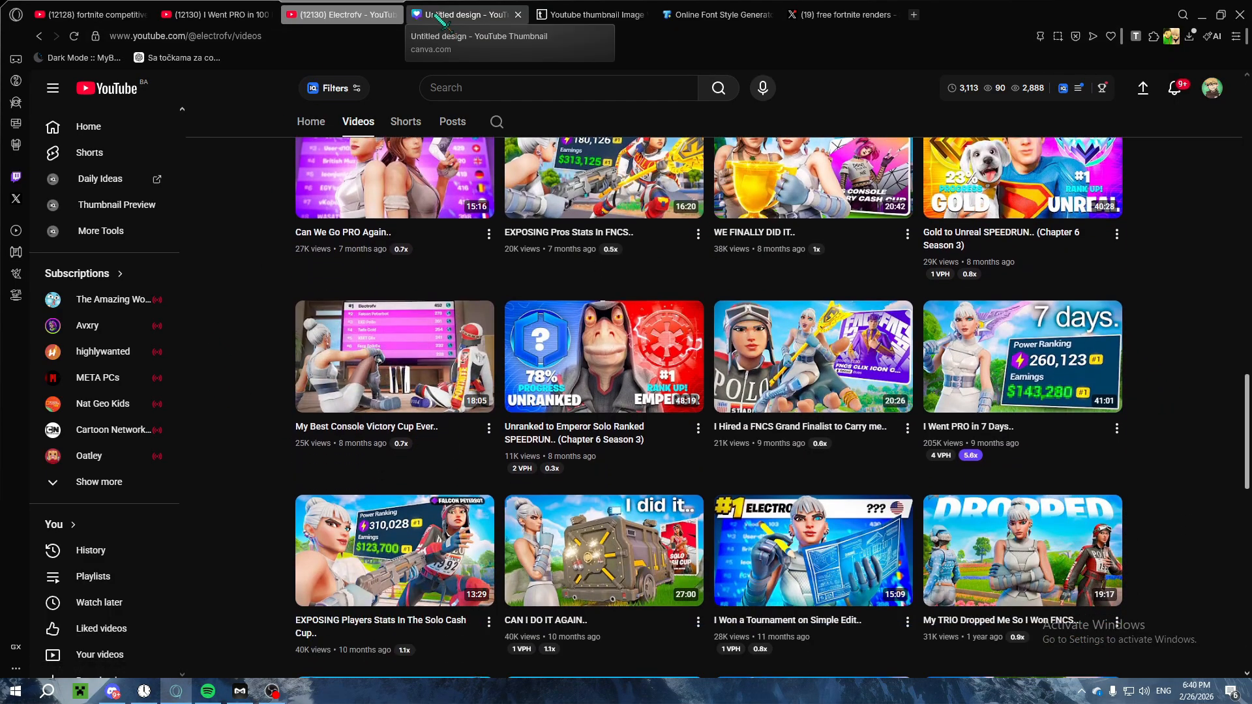
scroll(815, 485, down, 1)
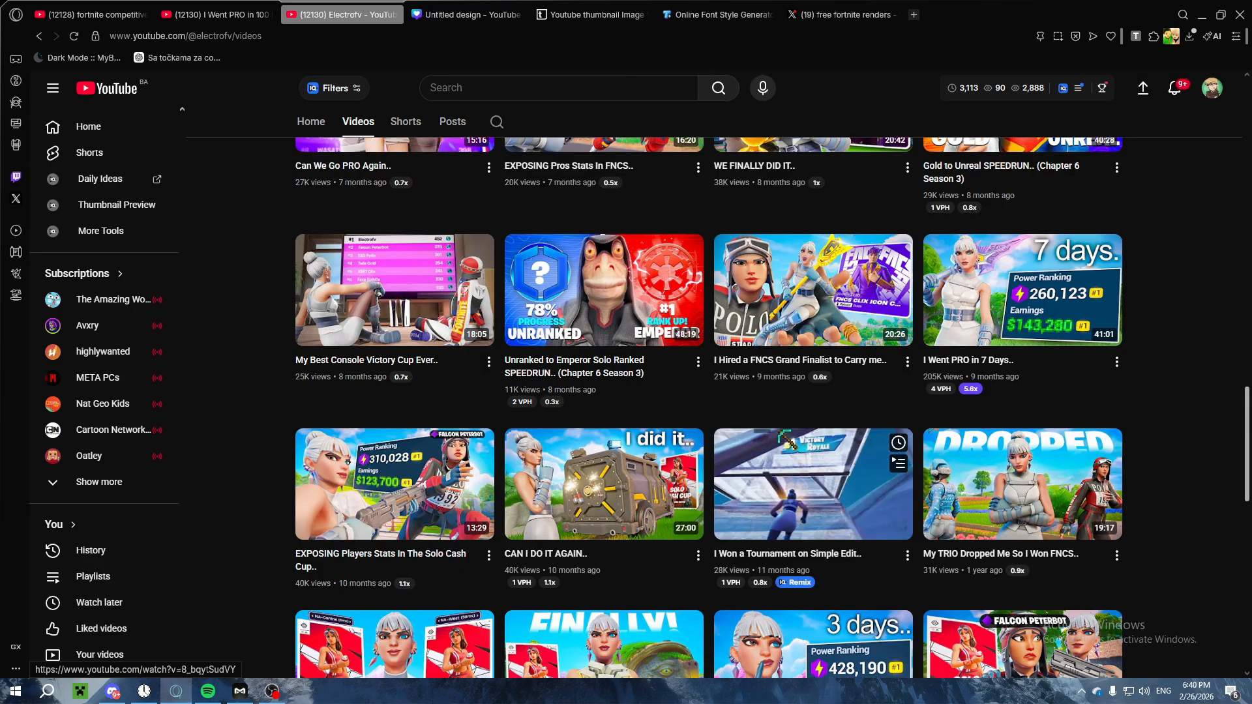
scroll(812, 467, down, 3)
scroll(242, 415, down, 1)
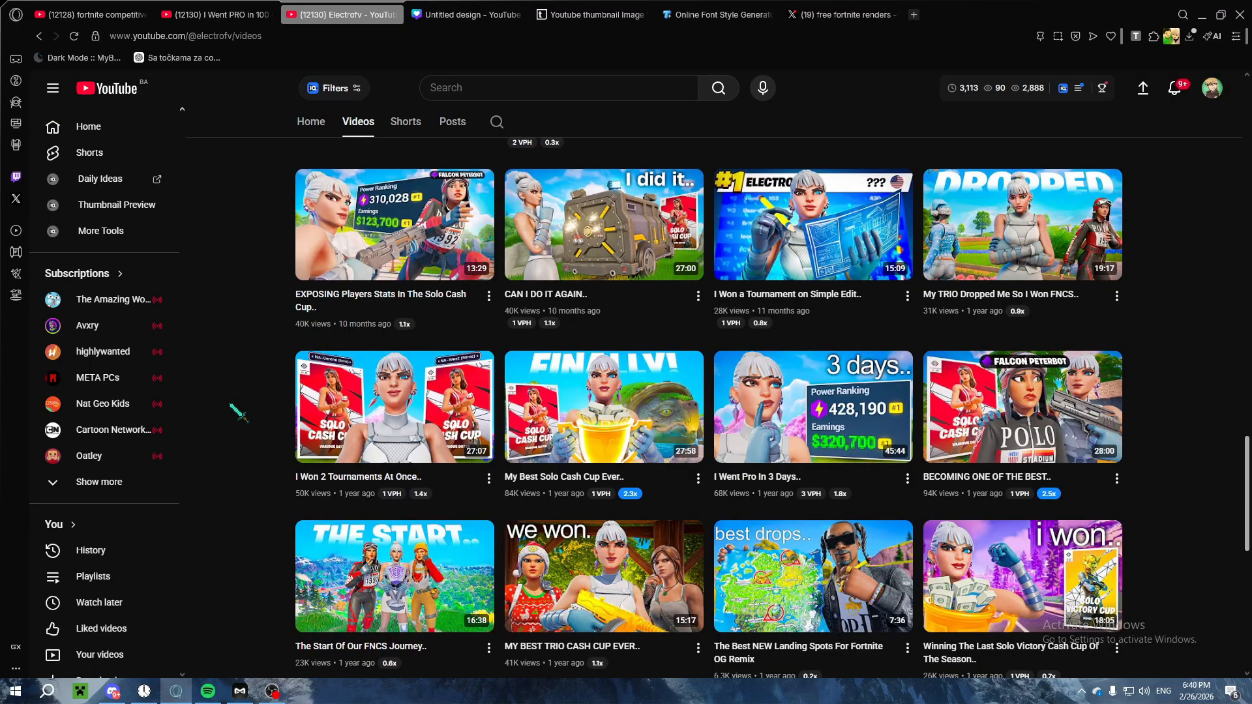
scroll(382, 411, down, 5)
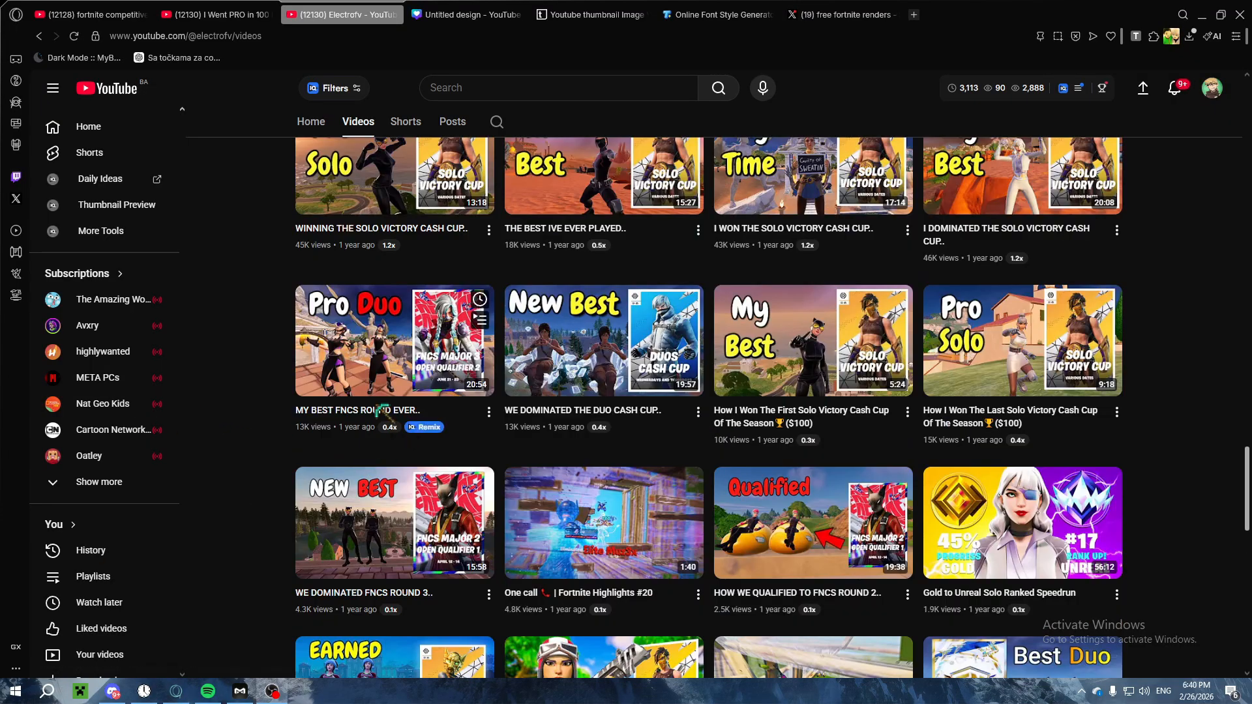
Step: Compare the channel's older text-and-poster thumbnails with its newer ones, and return to the Canva thumbnail design
scroll(295, 380, up, 2)
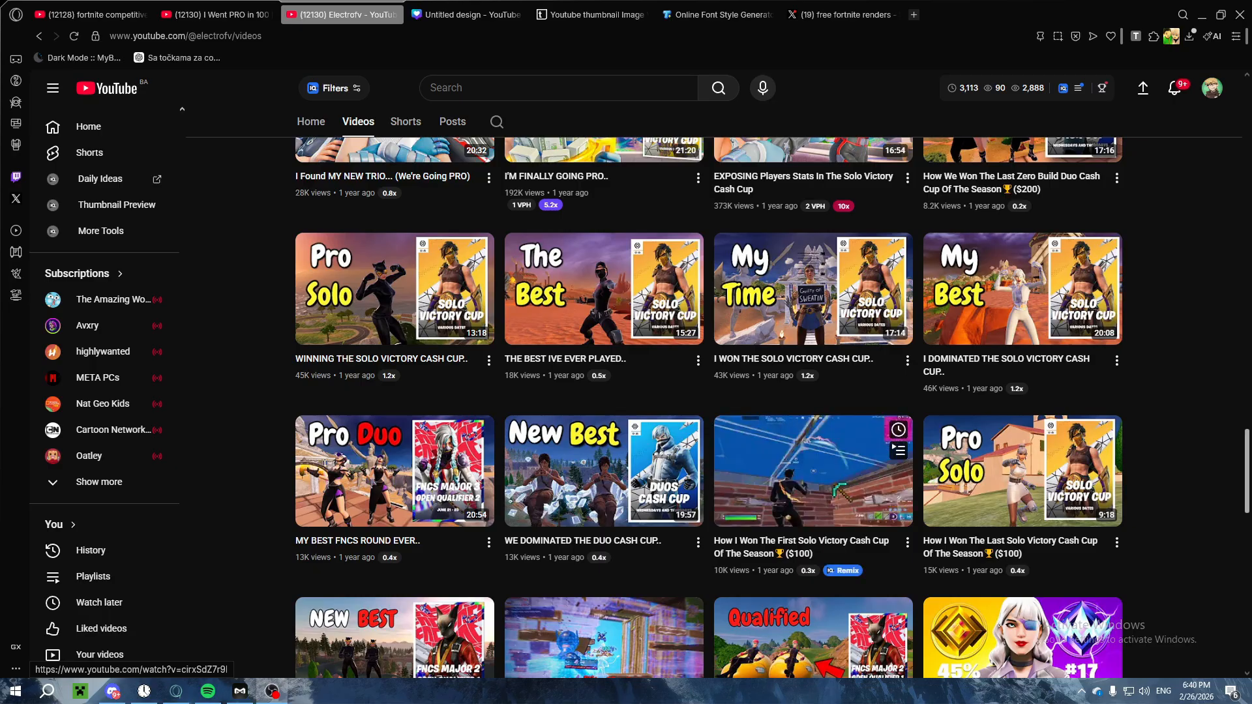
scroll(808, 474, up, 3)
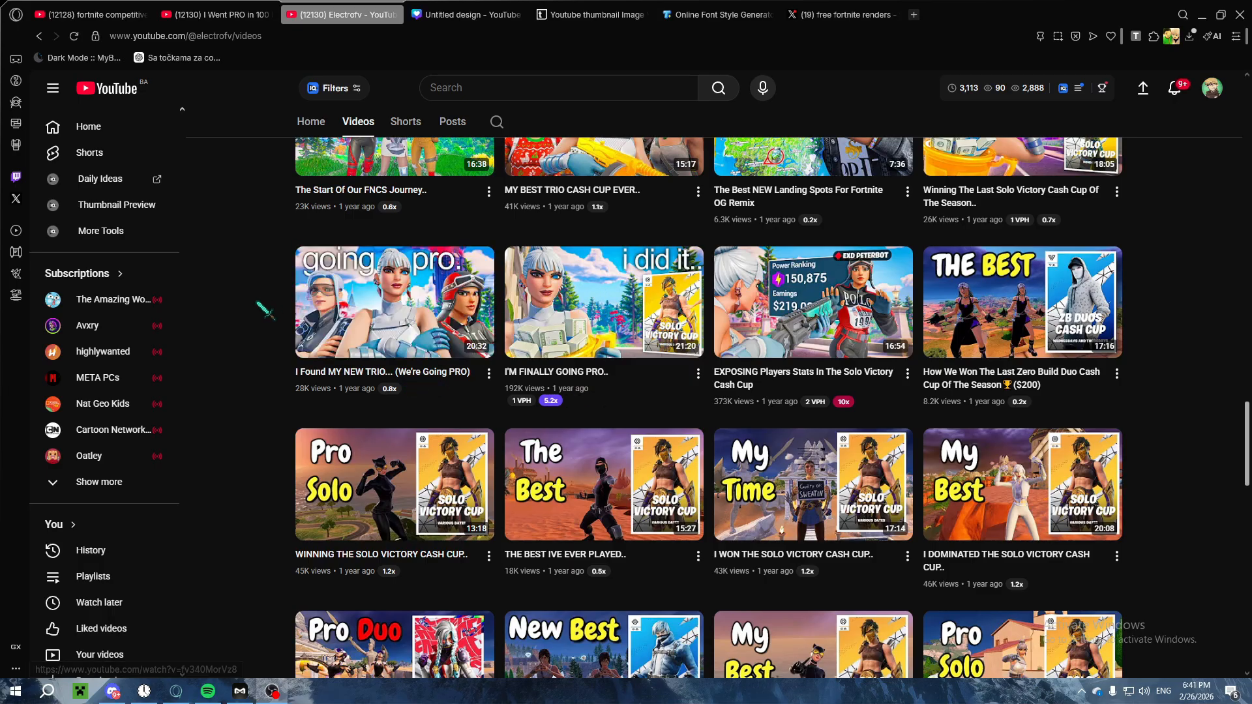
scroll(709, 404, up, 3)
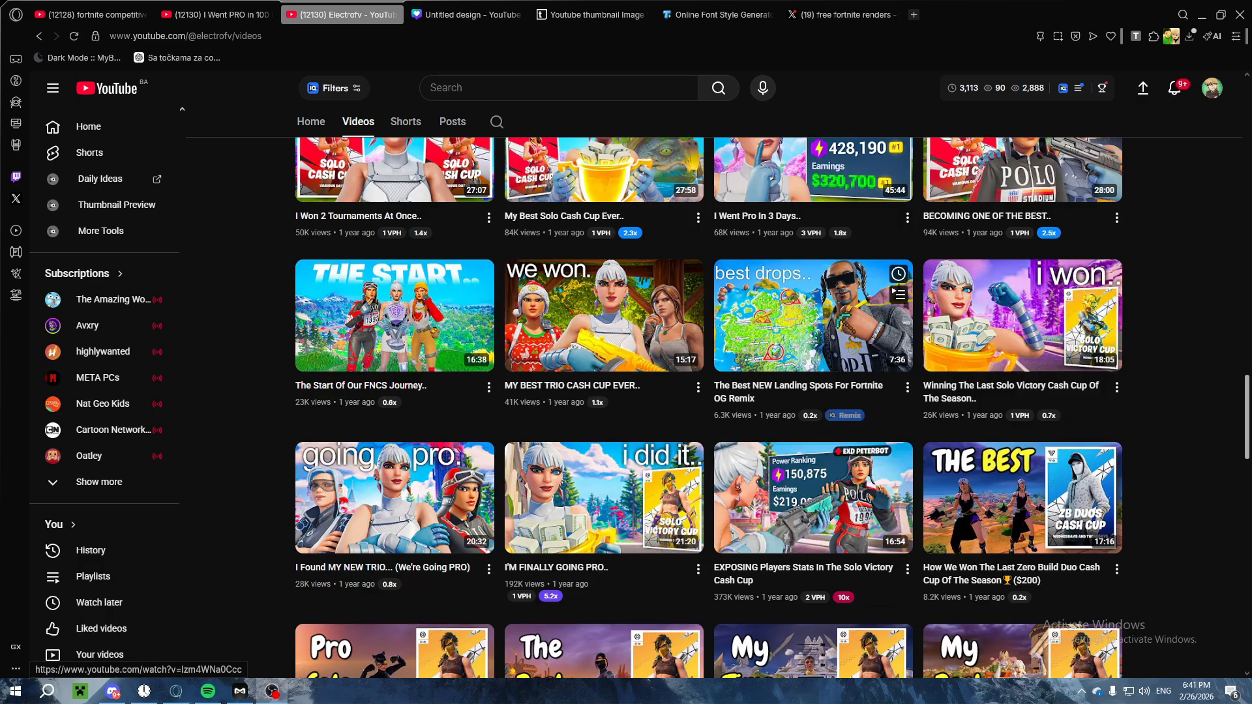
scroll(302, 313, up, 3)
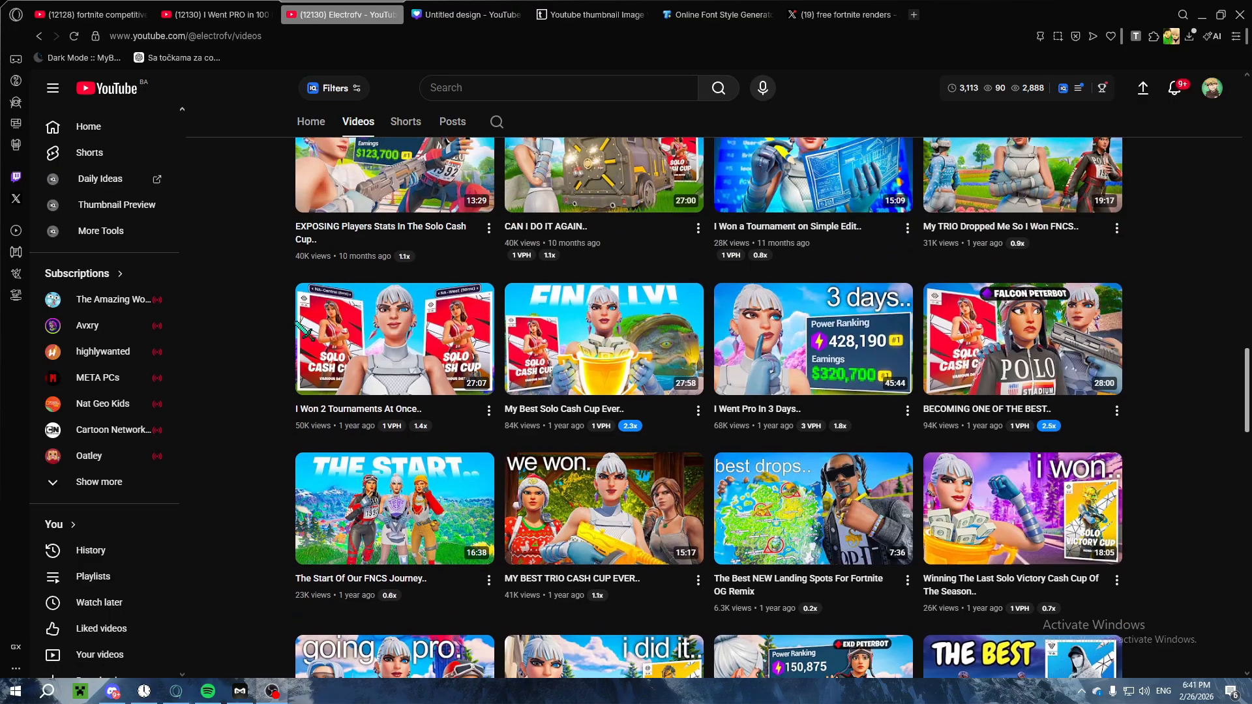
scroll(813, 432, down, 4)
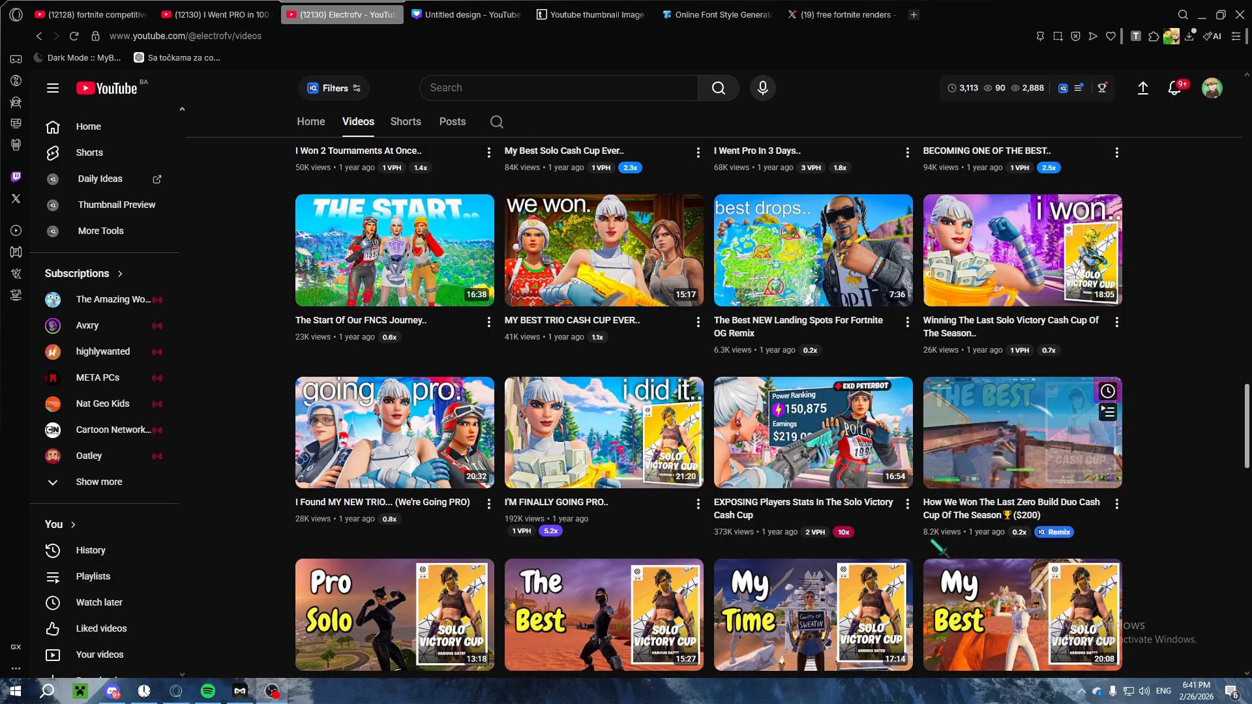
scroll(925, 464, down, 1)
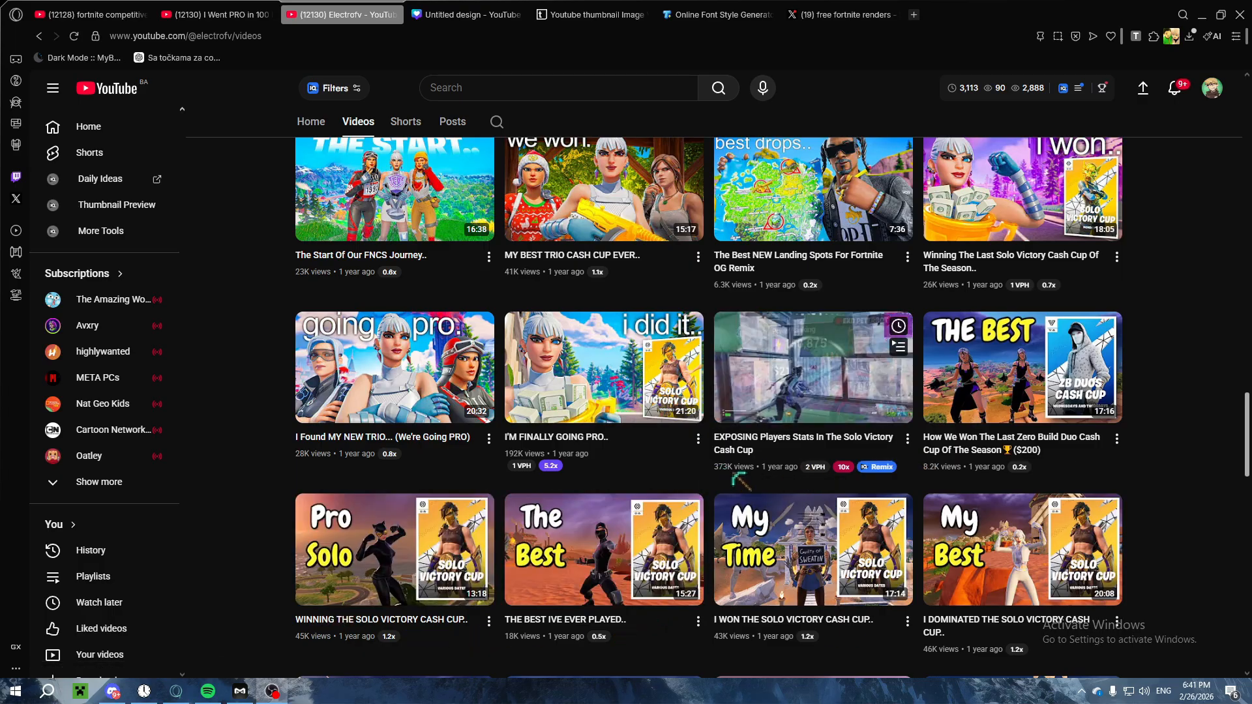
scroll(952, 433, down, 2)
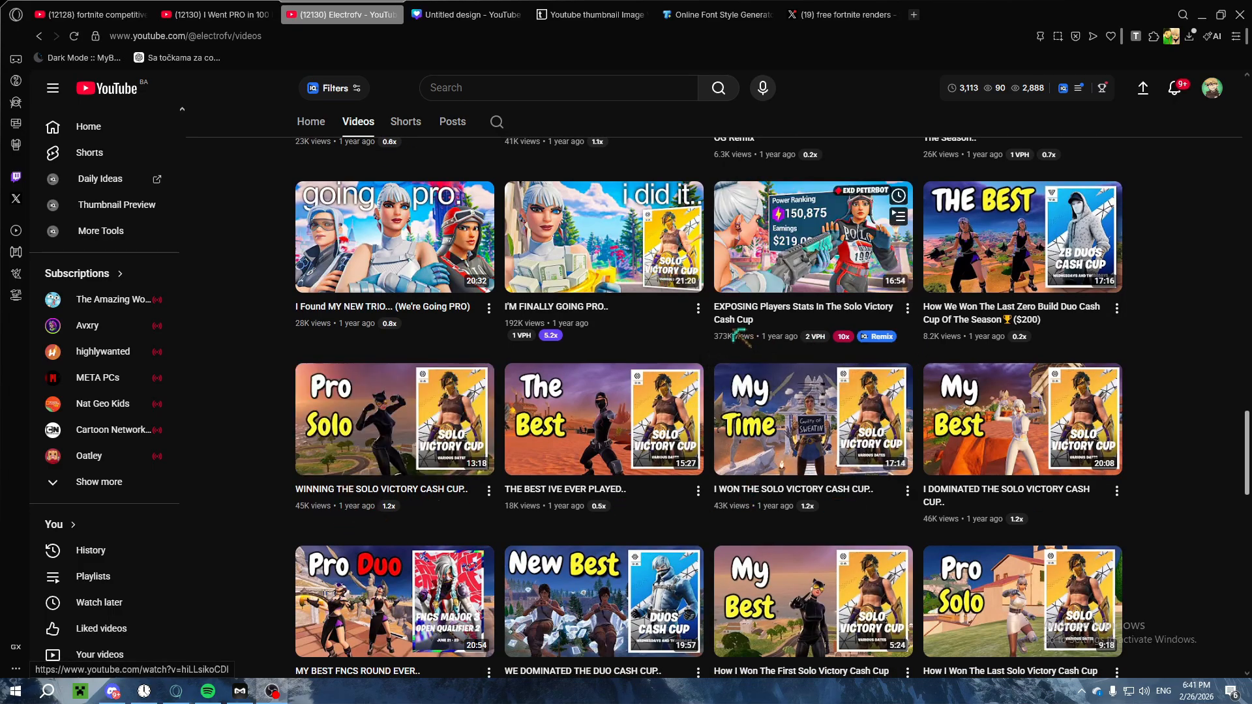
scroll(802, 303, up, 7)
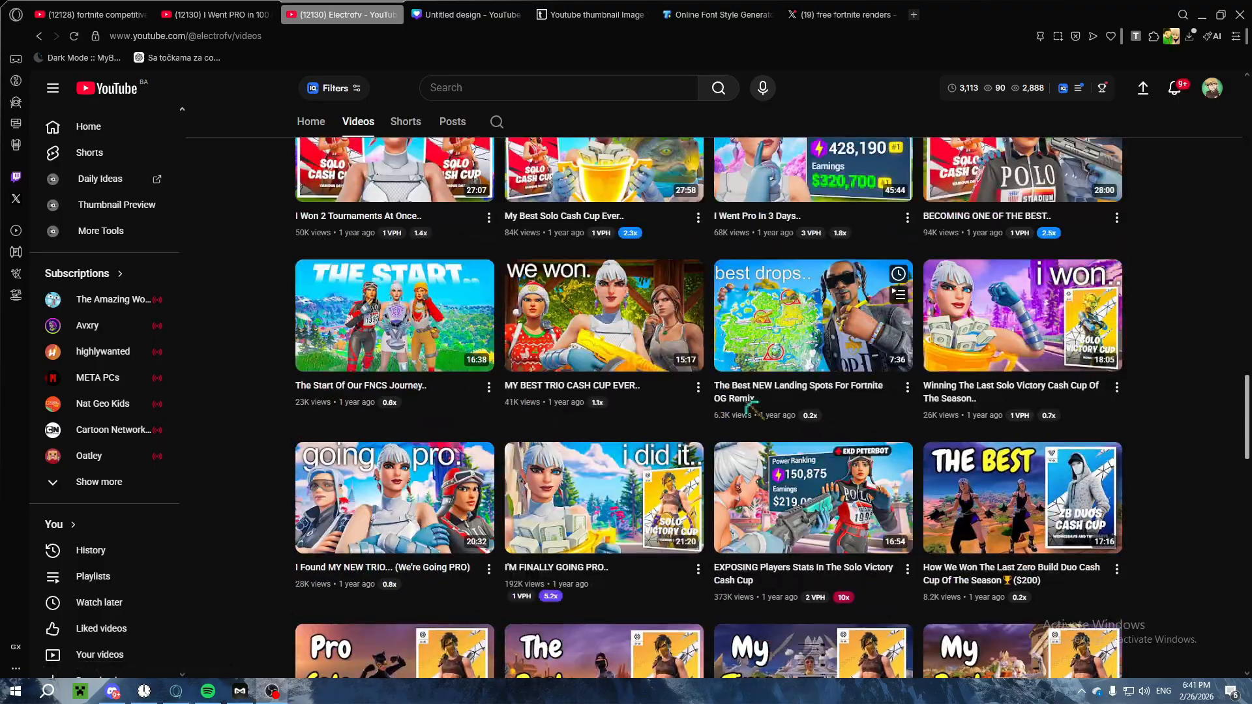
scroll(649, 390, down, 3)
scroll(255, 314, up, 11)
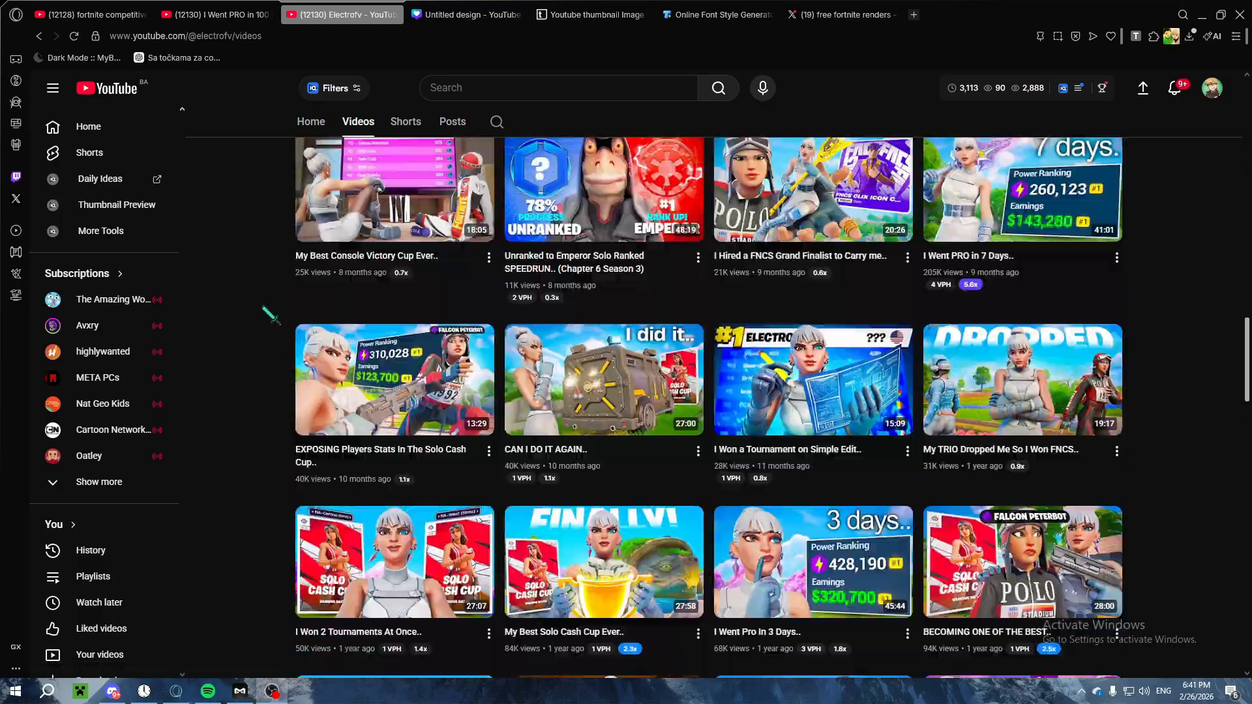
scroll(248, 315, up, 20)
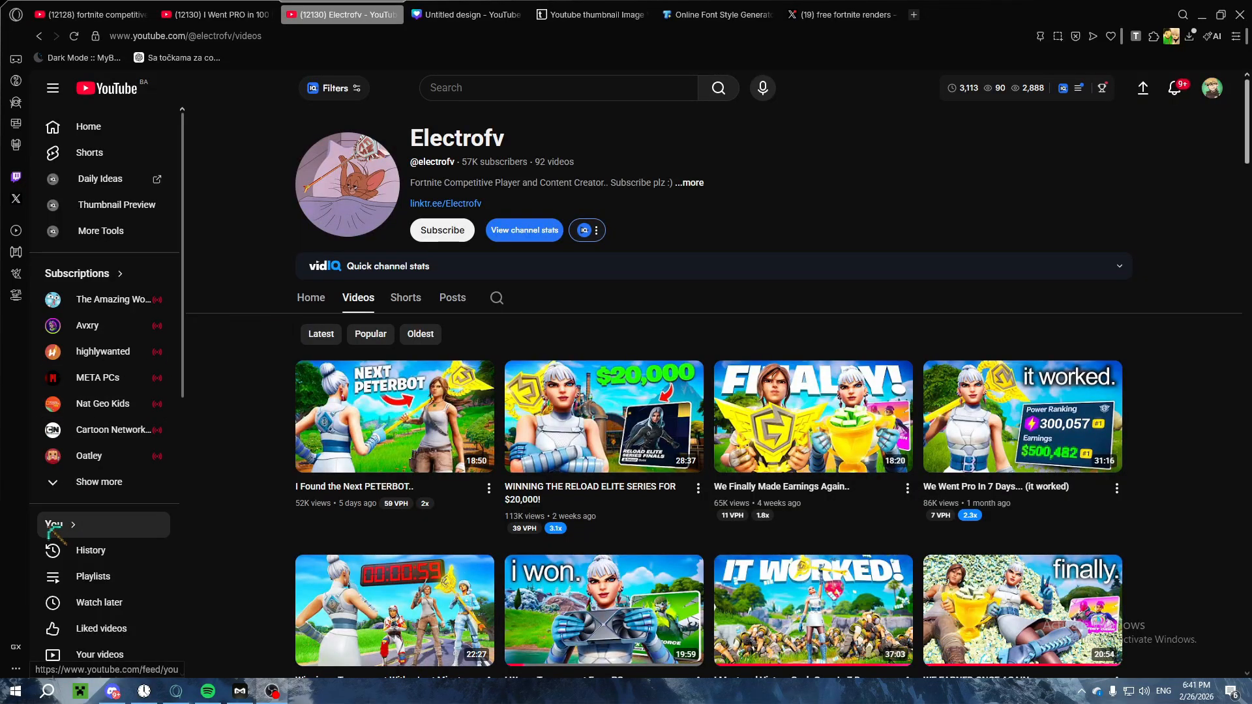
click(244, 18)
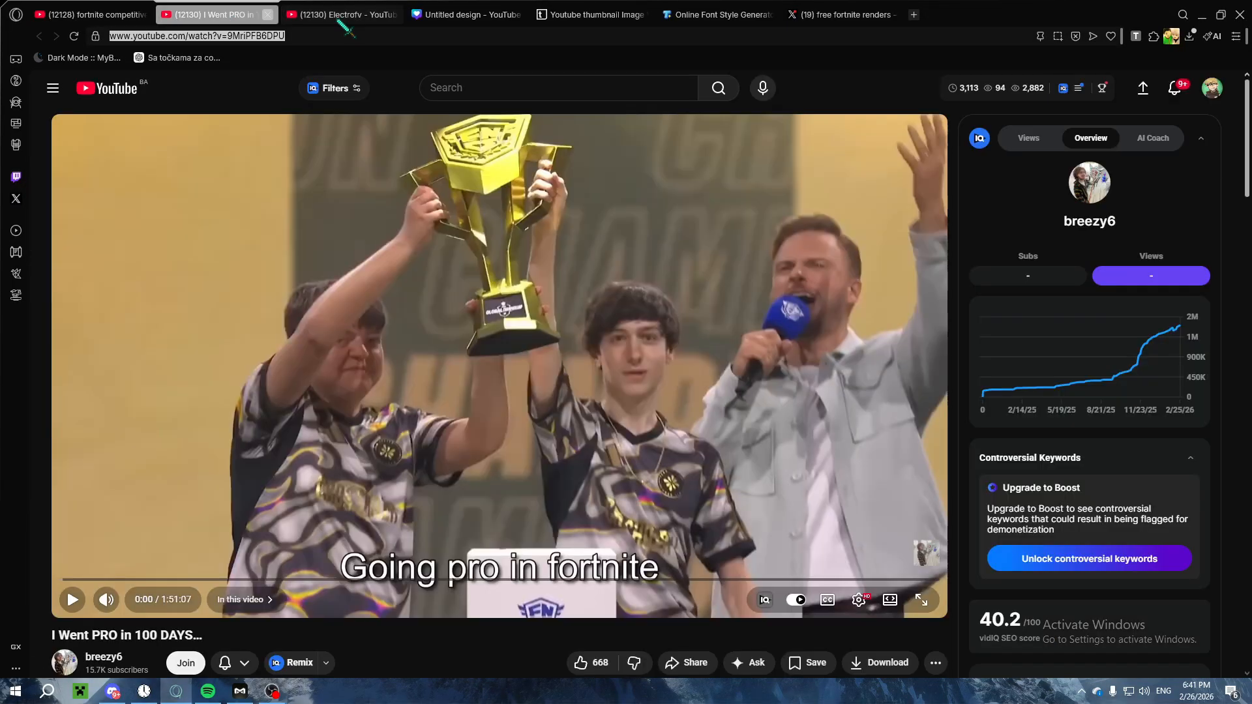
click(457, 16)
click(1217, 289)
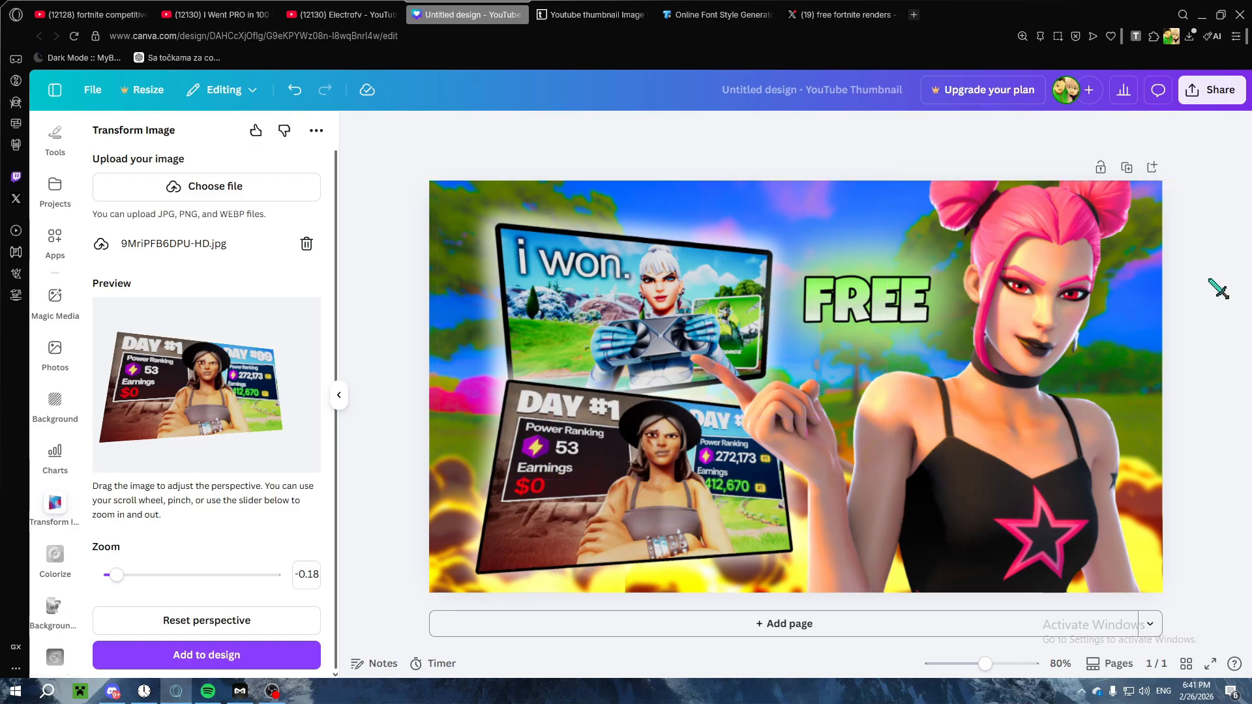